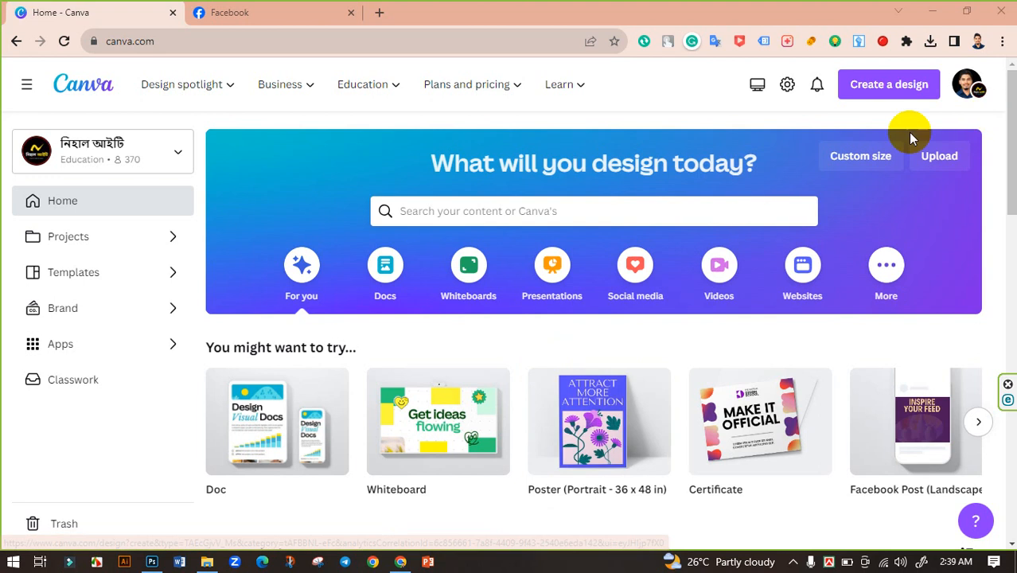
# Create a new custom-size design of 820 × 369 px.
pyautogui.click(862, 158)
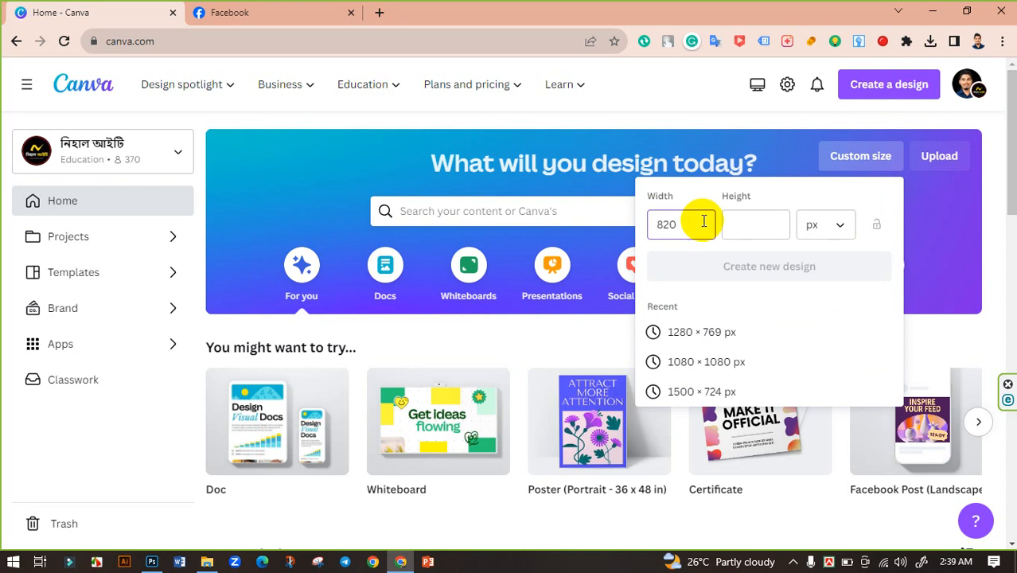
pyautogui.click(752, 231)
pyautogui.write('36')
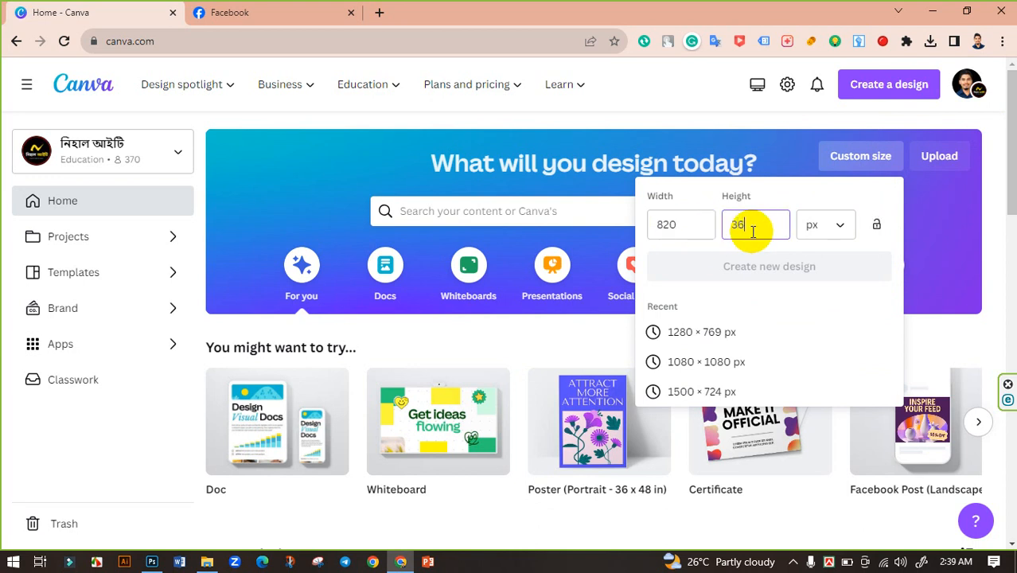
pyautogui.write('9')
pyautogui.click(770, 268)
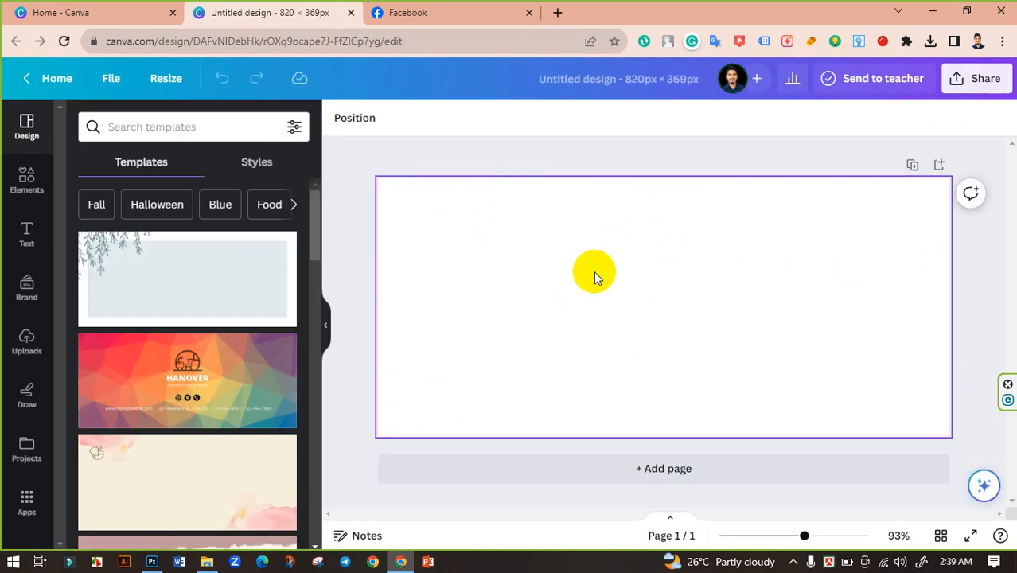
# Search the design templates for "fashion banner".
pyautogui.click(164, 125)
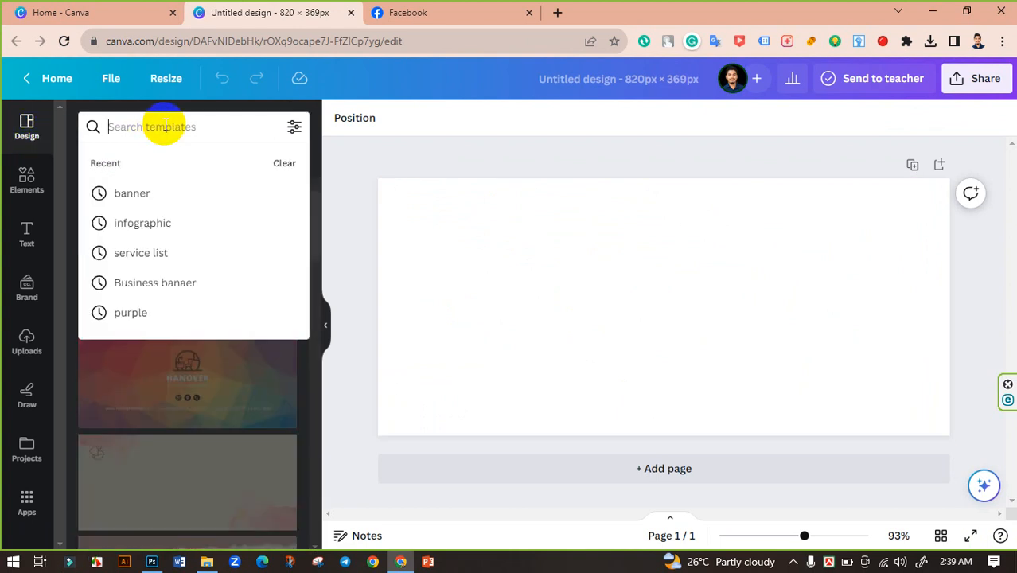
pyautogui.write('fashion')
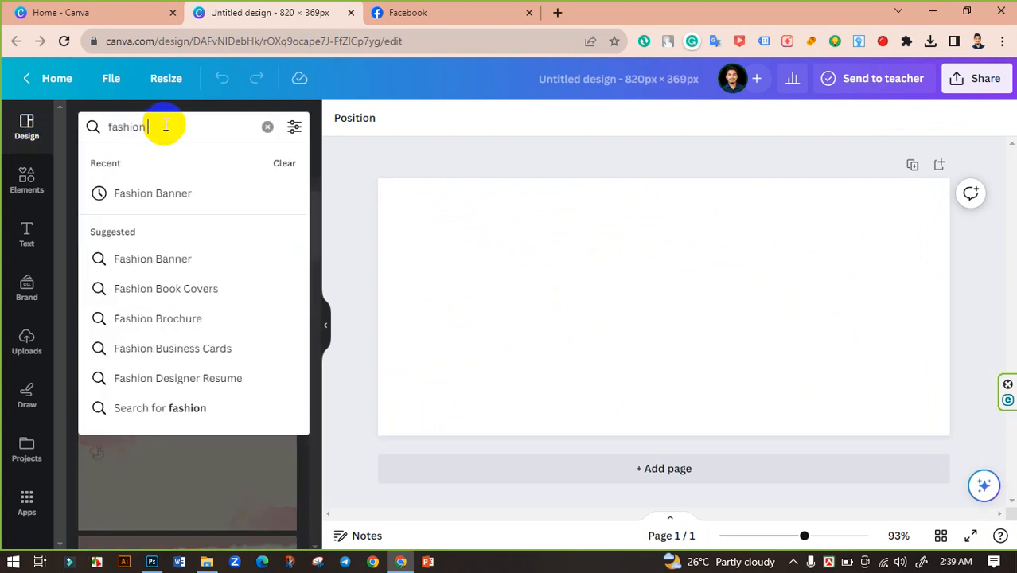
pyautogui.write(' banner')
pyautogui.press('Return')
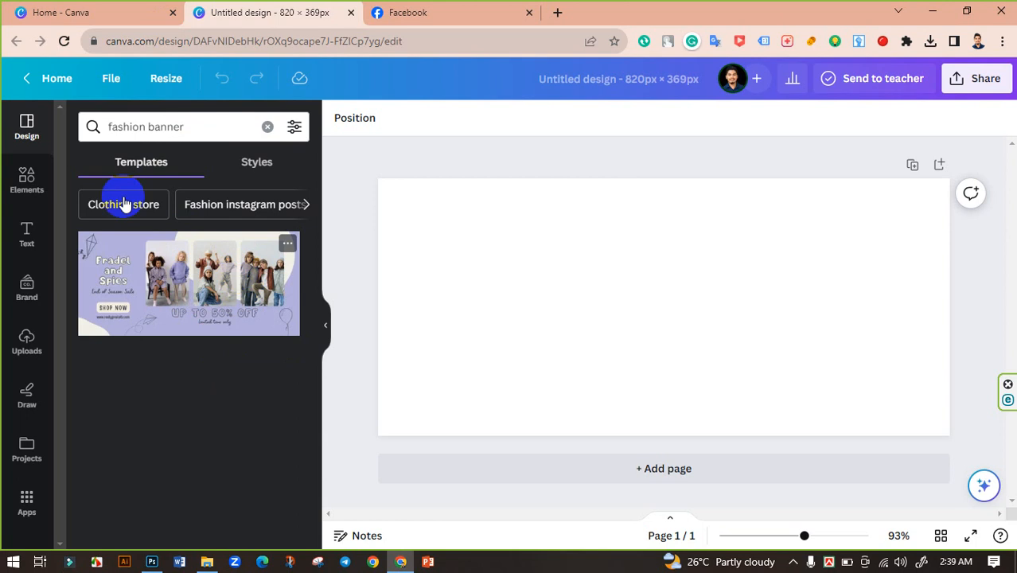
# Replace the template search with "fashion facebook cover".
pyautogui.click(143, 126)
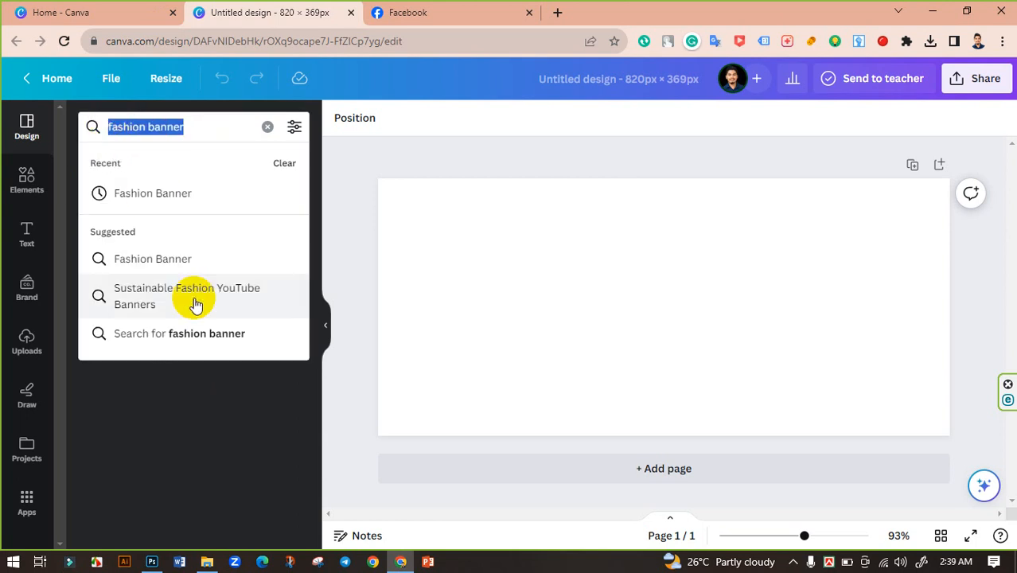
pyautogui.press('BackSpace')
pyautogui.write('face')
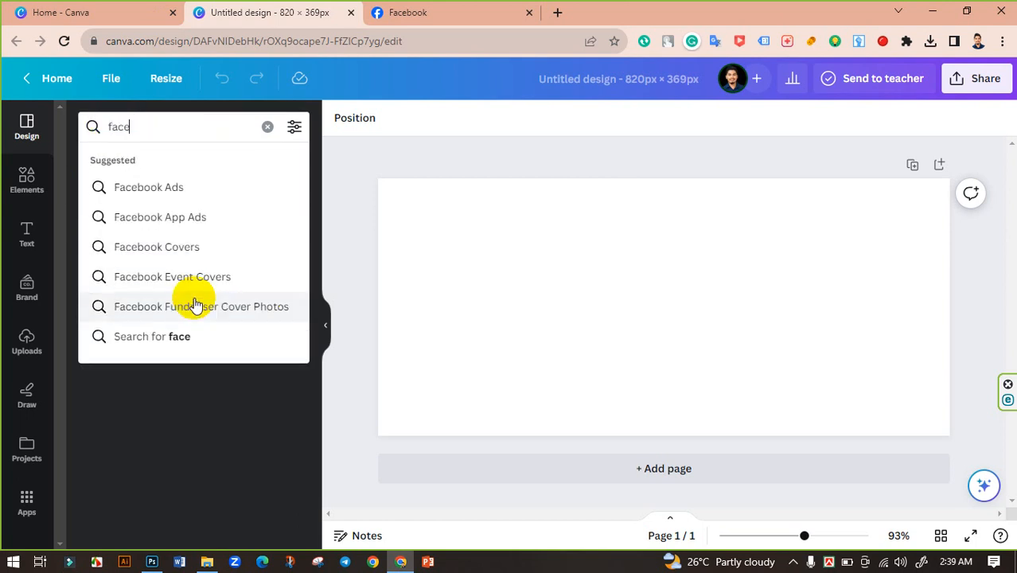
pyautogui.write('b')
pyautogui.press('BackSpace')
pyautogui.press('BackSpace')
pyautogui.write('fashion')
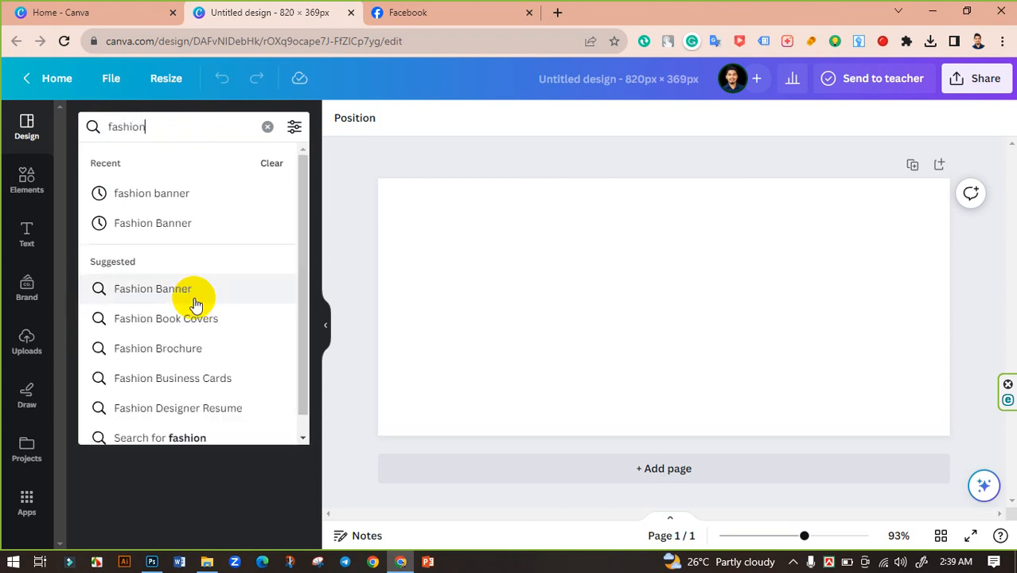
pyautogui.write(' facebook')
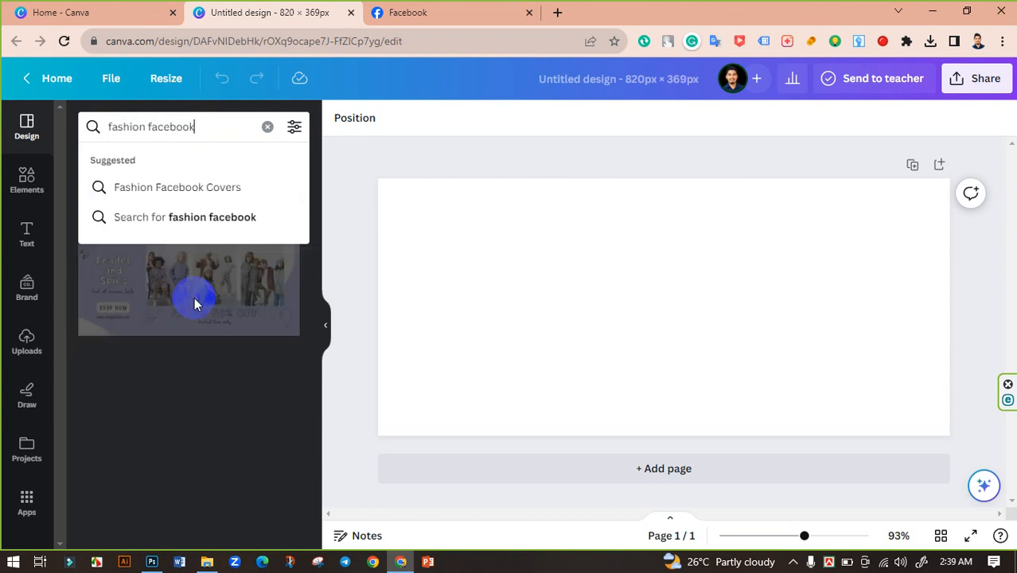
pyautogui.write(' cover')
pyautogui.press('Return')
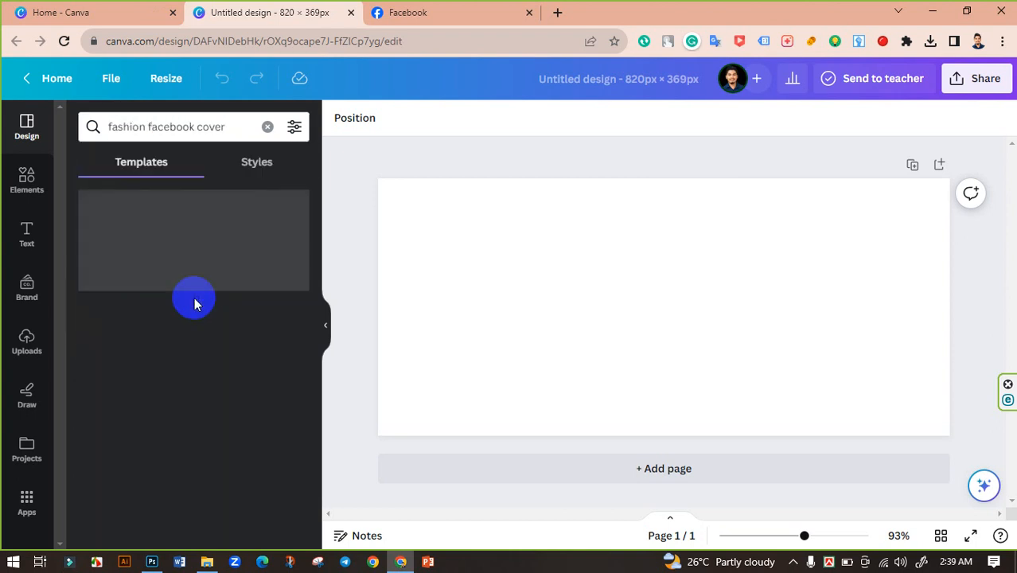
# Clear the template search, glance over the default templates, and search for "fashion" instead.
pyautogui.click(264, 127)
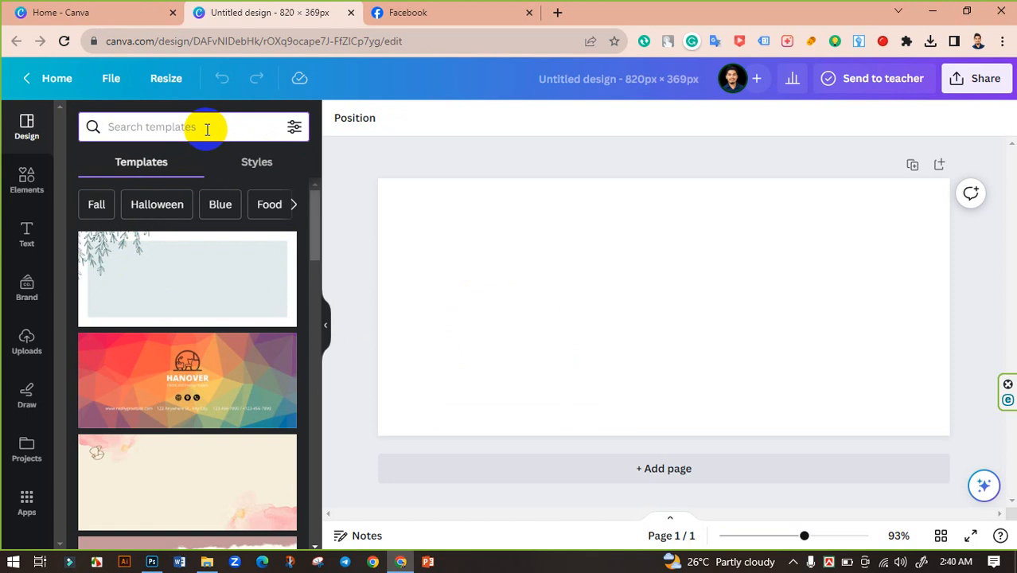
pyautogui.scroll(-5, 191, 328)
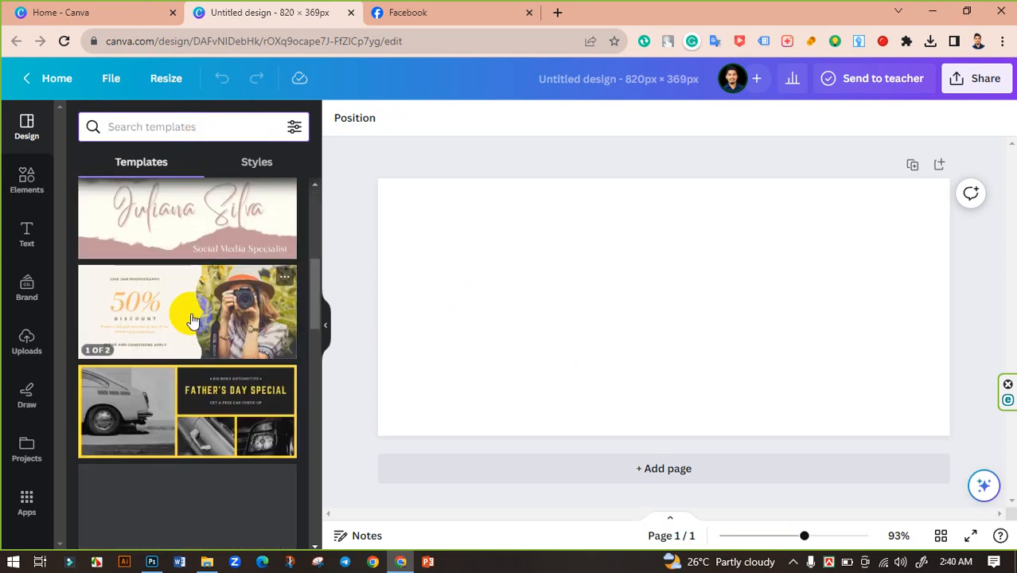
pyautogui.scroll(10, 181, 295)
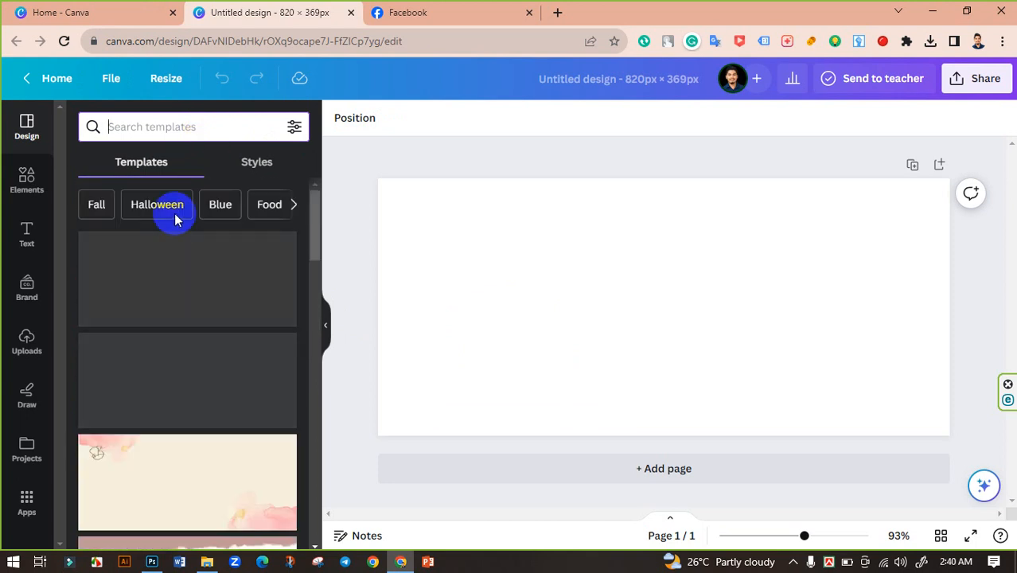
pyautogui.click(156, 132)
pyautogui.write('fashio')
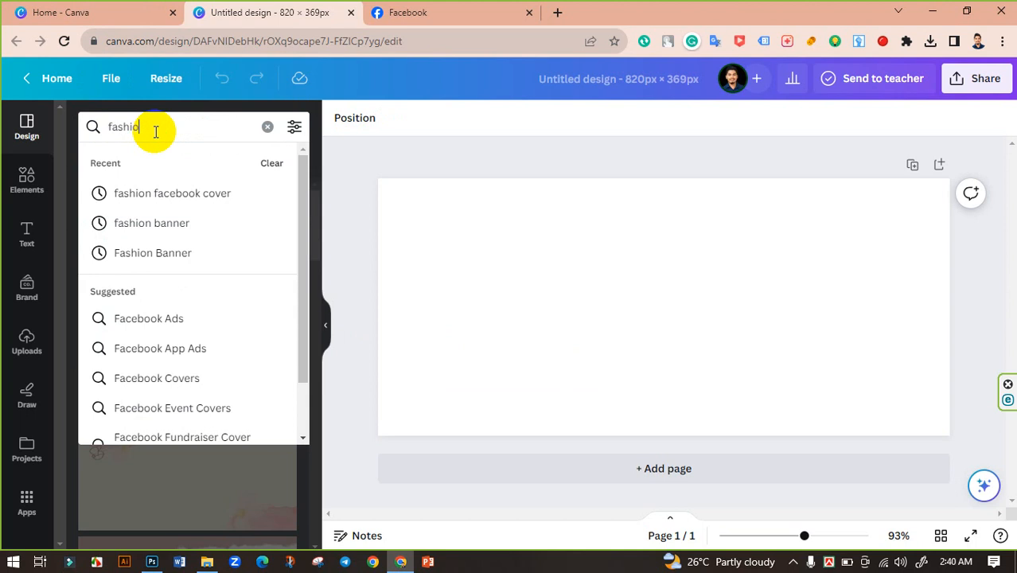
pyautogui.write('n')
pyautogui.press('Return')
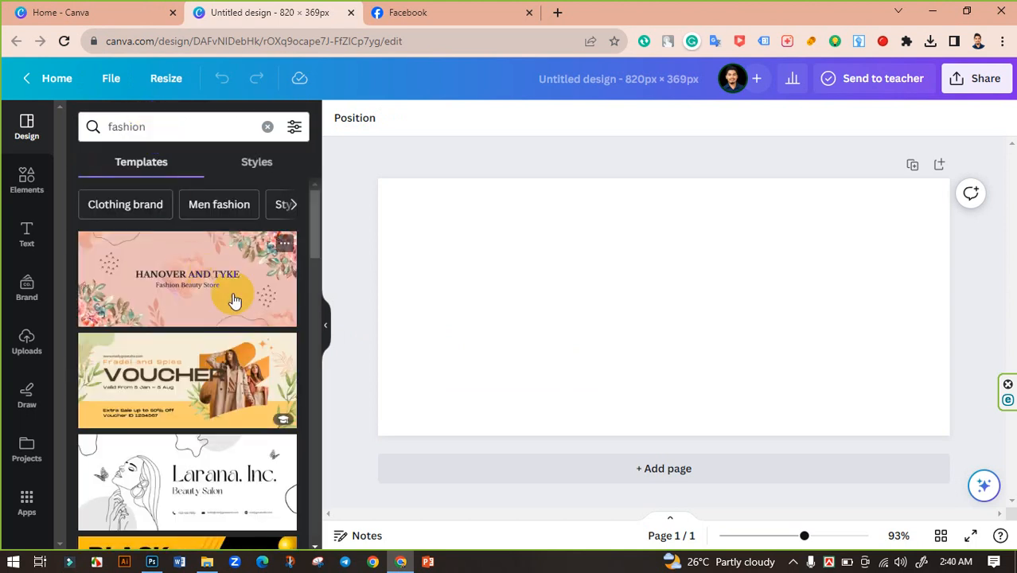
# Scroll through the "fashion" template results looking for a suitable design.
pyautogui.scroll(-10, 234, 301)
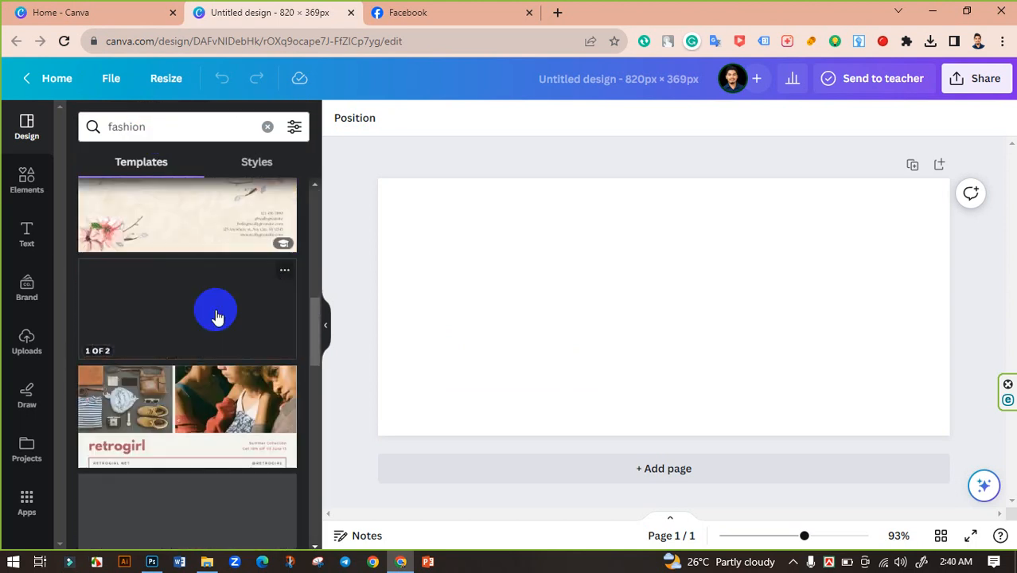
pyautogui.scroll(-10, 217, 317)
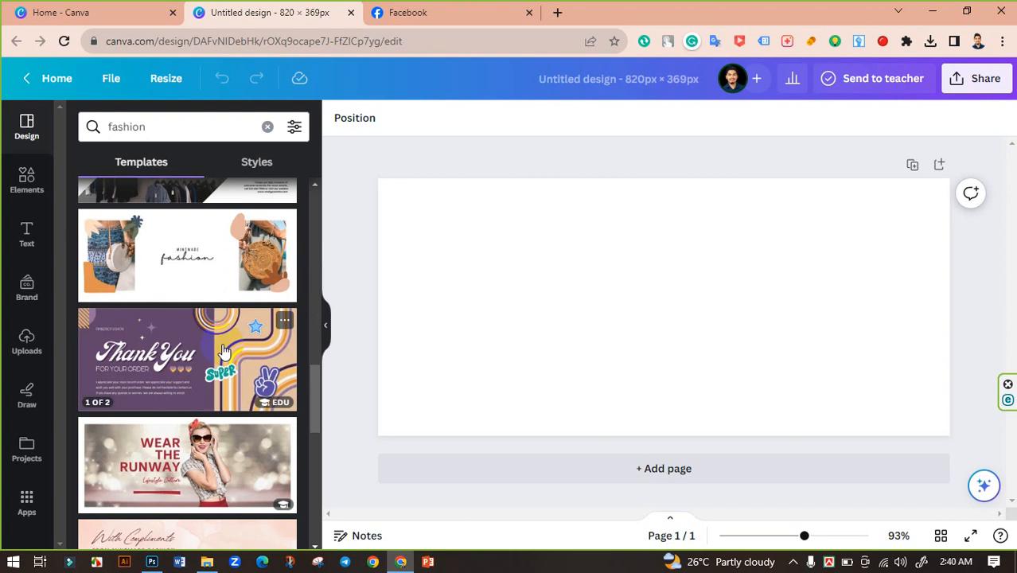
pyautogui.scroll(-15, 224, 350)
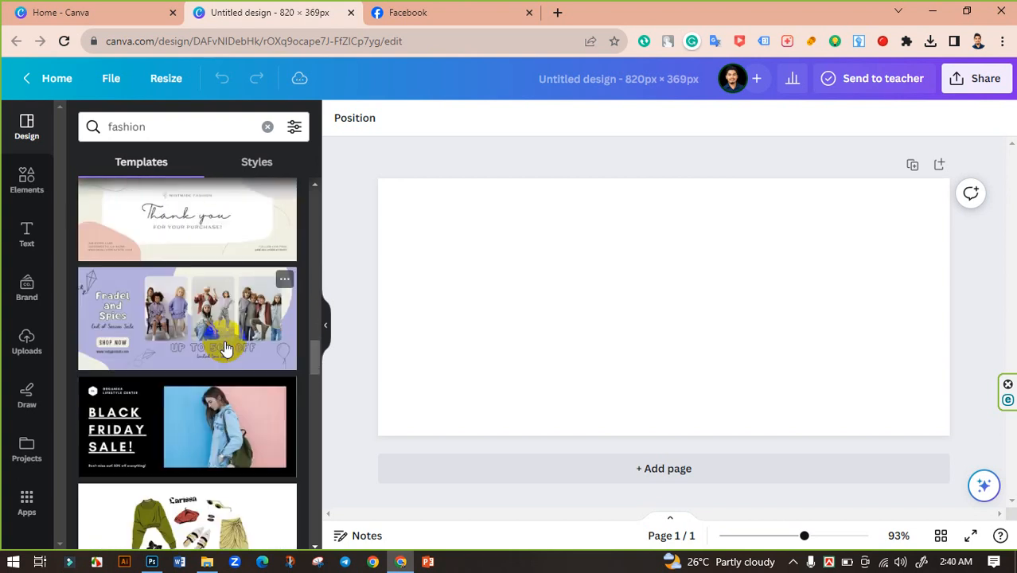
pyautogui.scroll(-15, 226, 347)
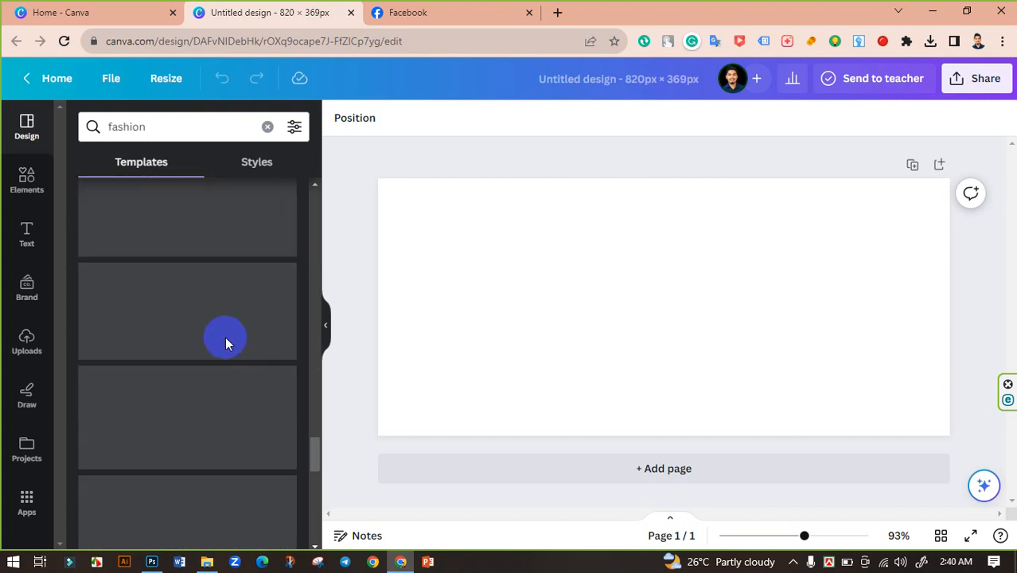
pyautogui.scroll(-5, 226, 341)
pyautogui.scroll(-1, 227, 340)
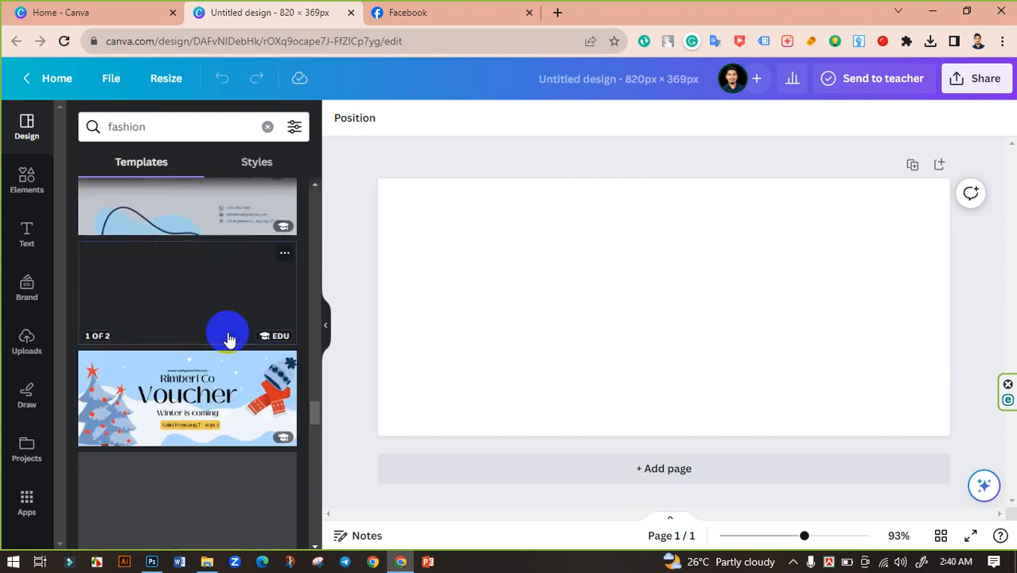
pyautogui.scroll(-10, 228, 340)
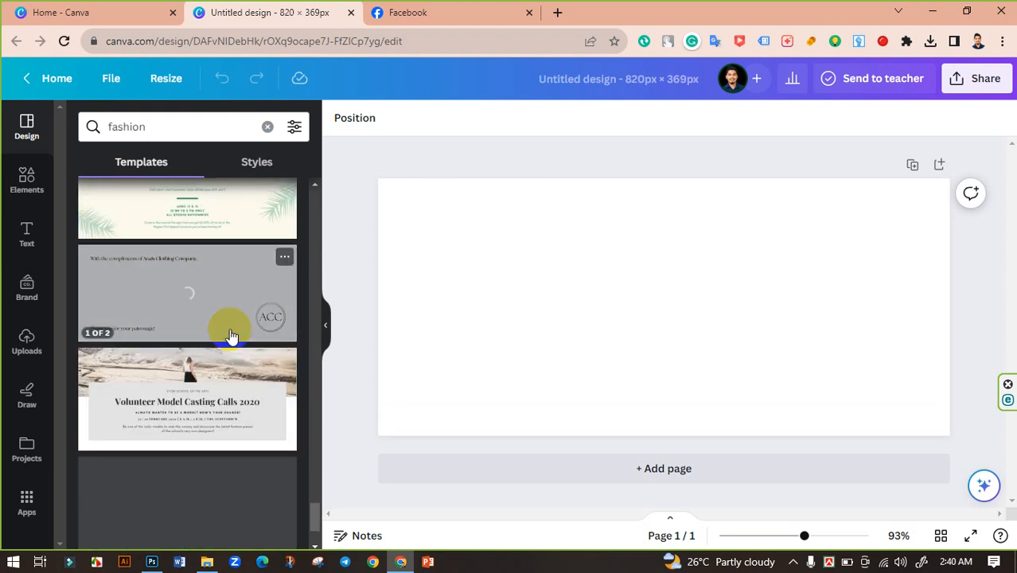
pyautogui.scroll(-3, 230, 337)
# Clear the search and search the templates for "banner".
pyautogui.click(185, 125)
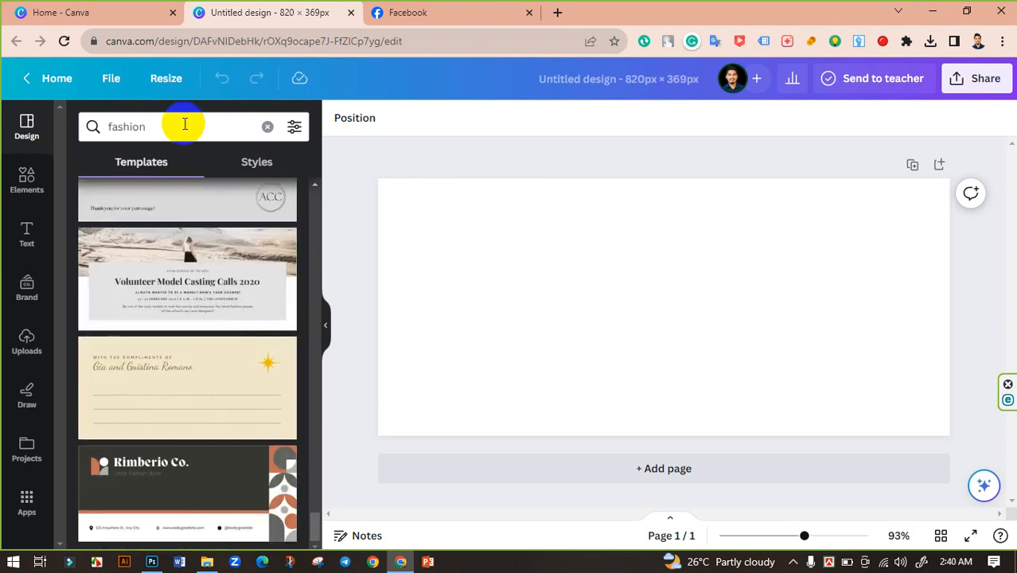
pyautogui.click(268, 126)
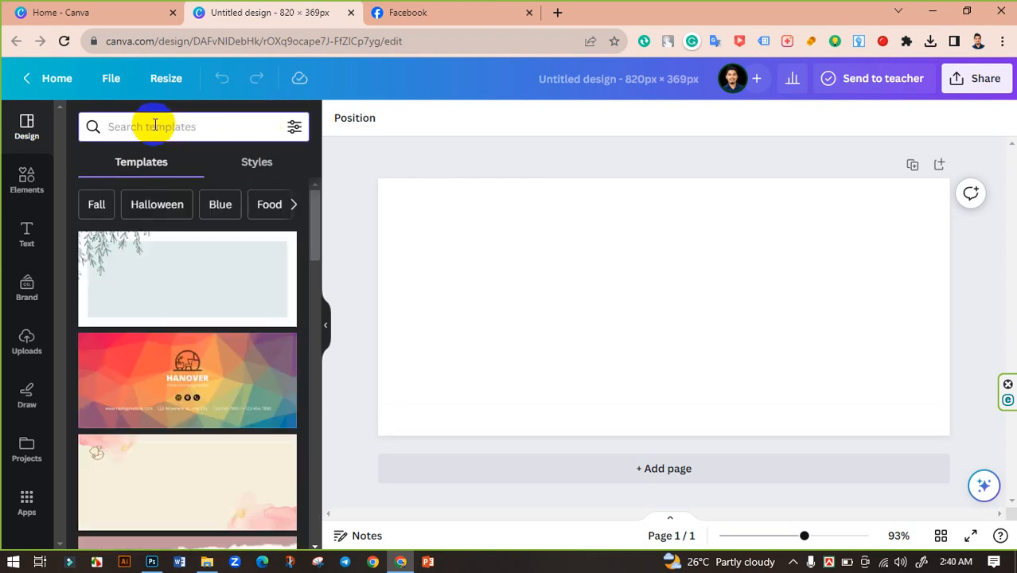
pyautogui.write('cove')
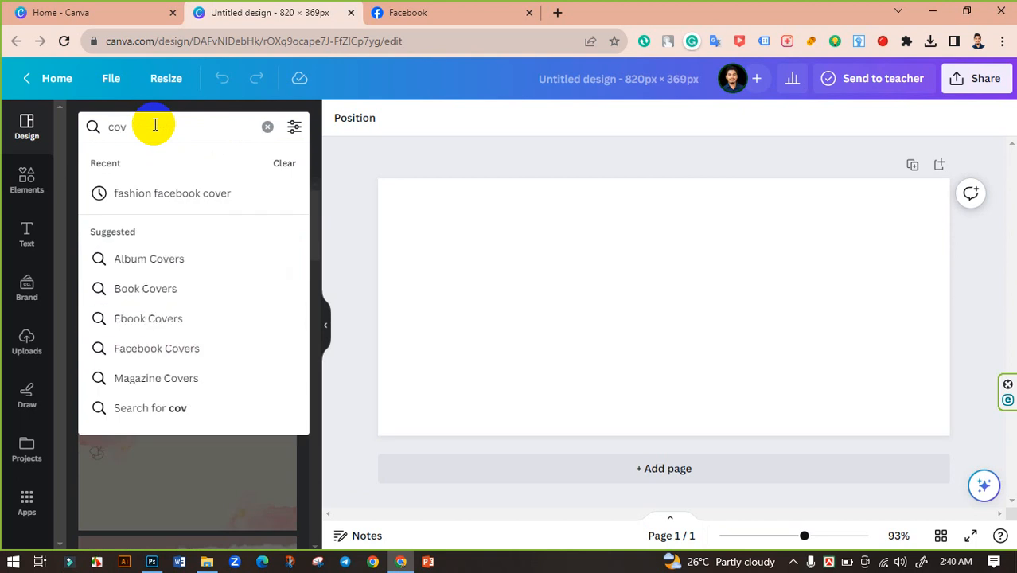
pyautogui.press('BackSpace')
pyautogui.press('BackSpace')
pyautogui.press('BackSpace')
pyautogui.write('banner')
pyautogui.press('Return')
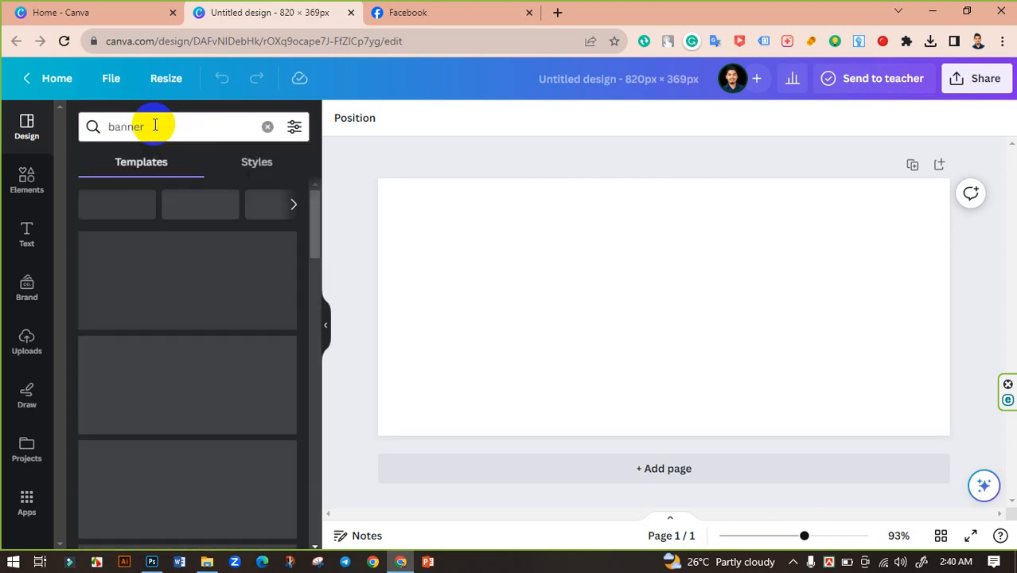
# Scroll through the banner template results.
pyautogui.scroll(-3, 235, 303)
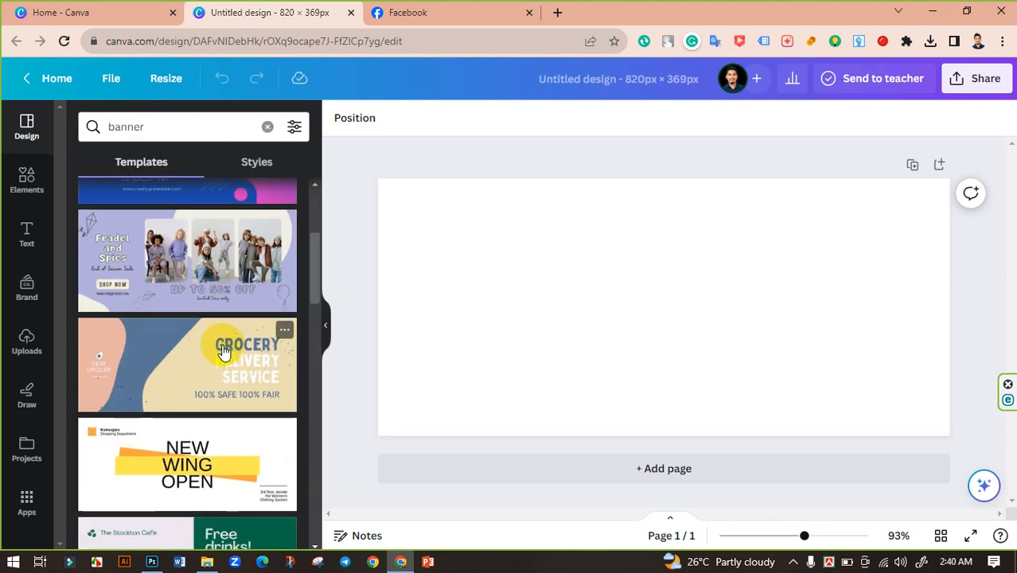
pyautogui.scroll(-5, 224, 346)
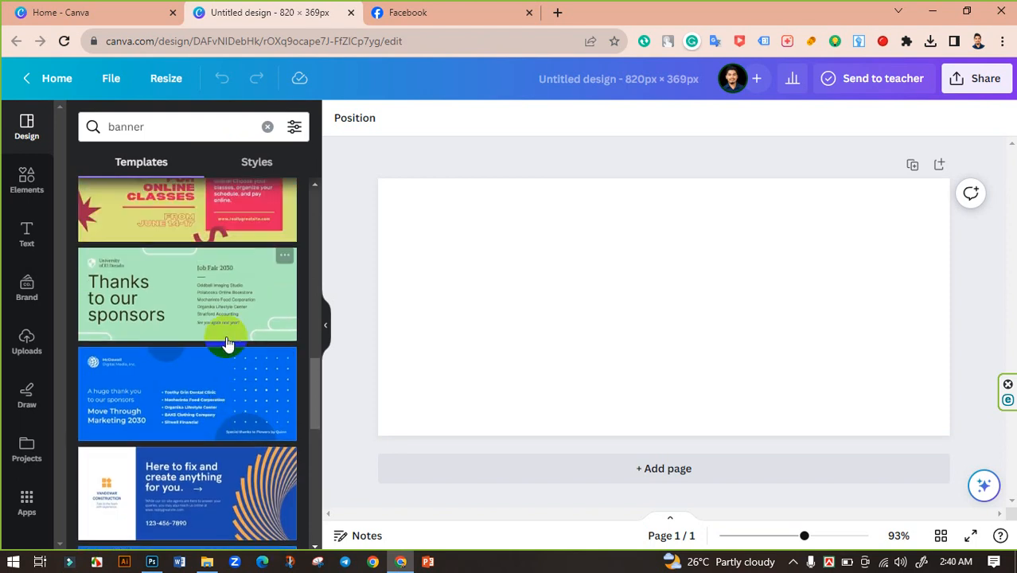
pyautogui.scroll(-10, 226, 344)
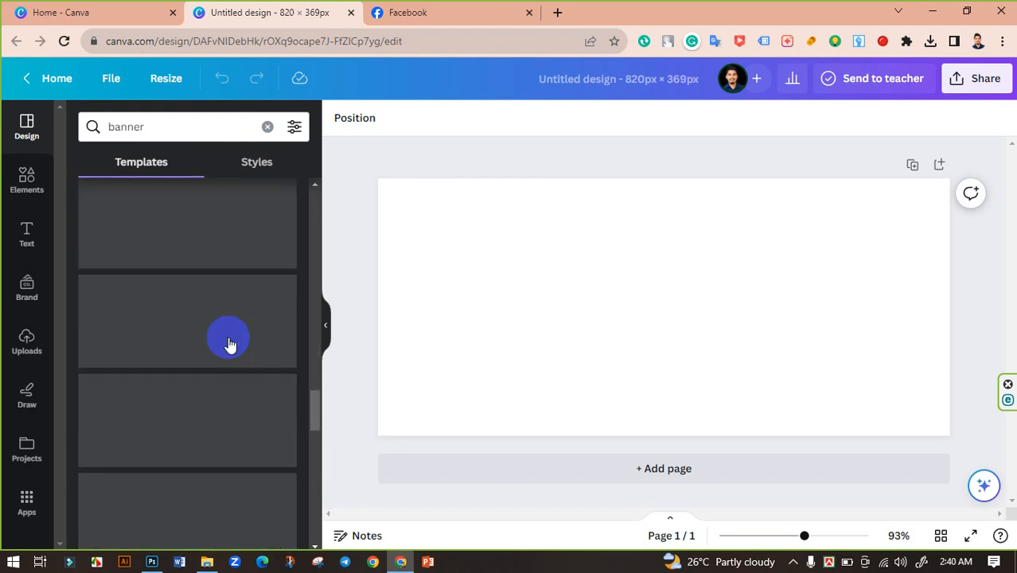
pyautogui.scroll(-5, 230, 344)
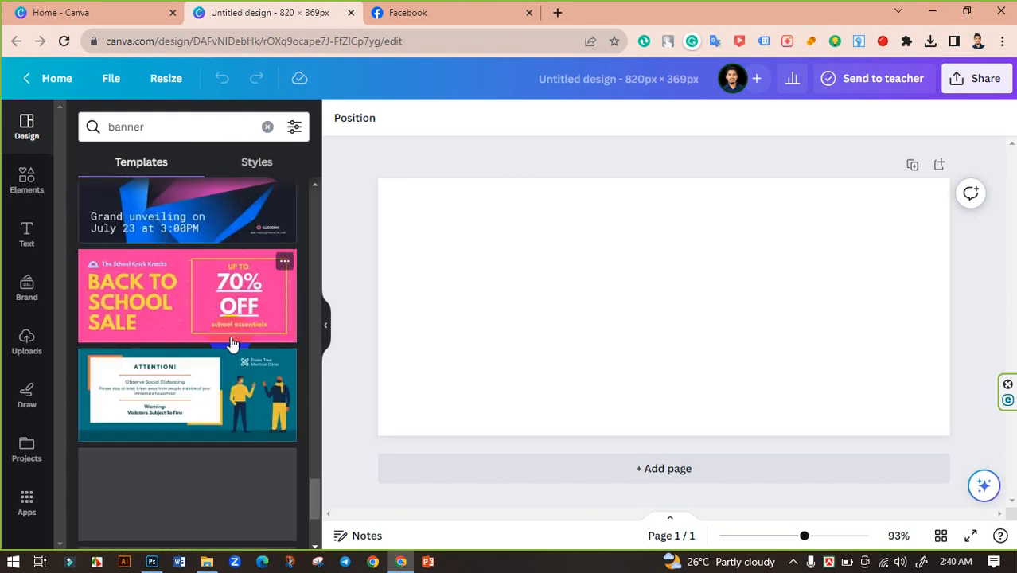
pyautogui.scroll(-2, 232, 343)
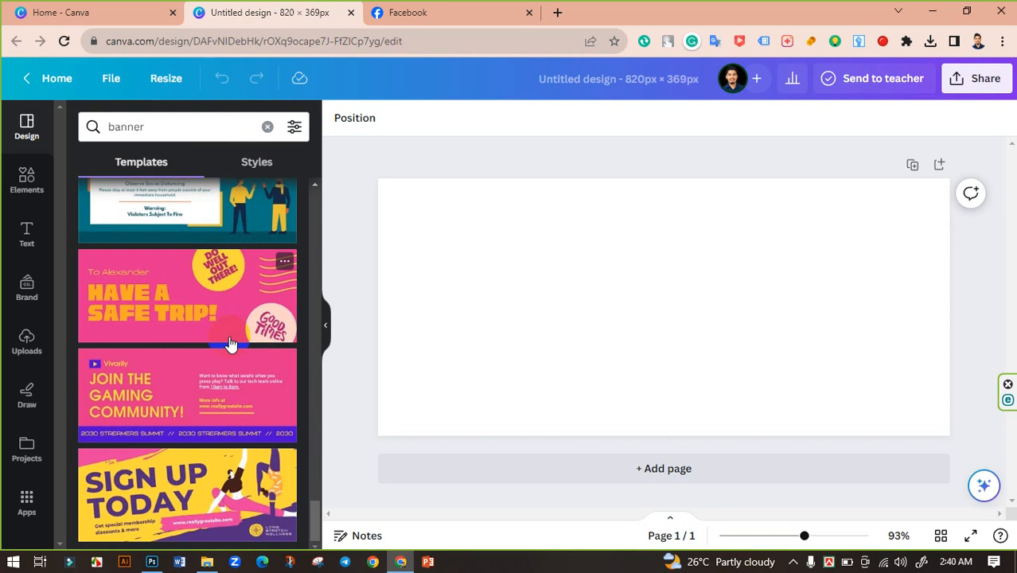
pyautogui.scroll(20, 226, 229)
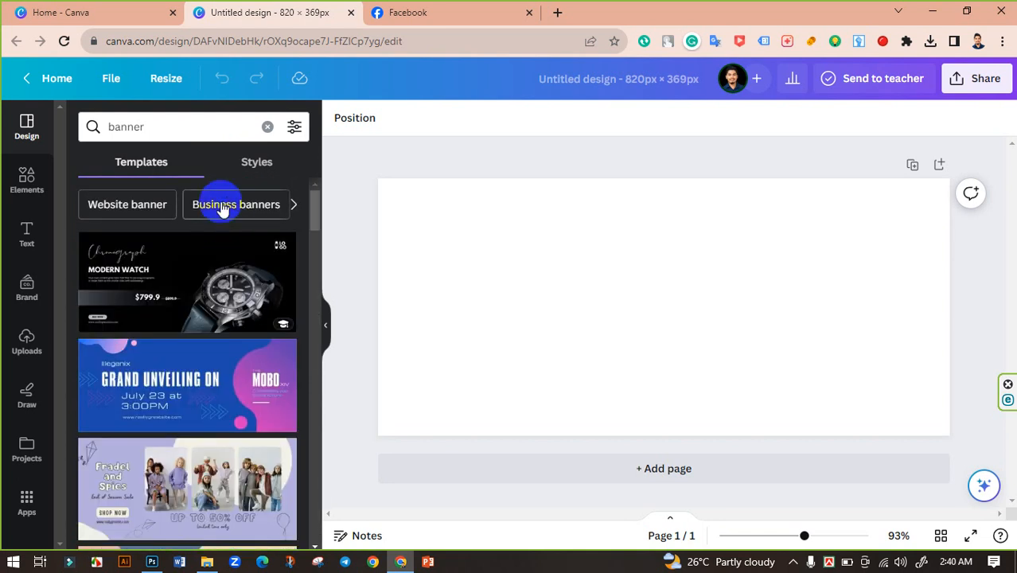
# Narrow the results to the Business banners category, browse them, then clear the search.
pyautogui.click(221, 203)
pyautogui.scroll(-2, 234, 325)
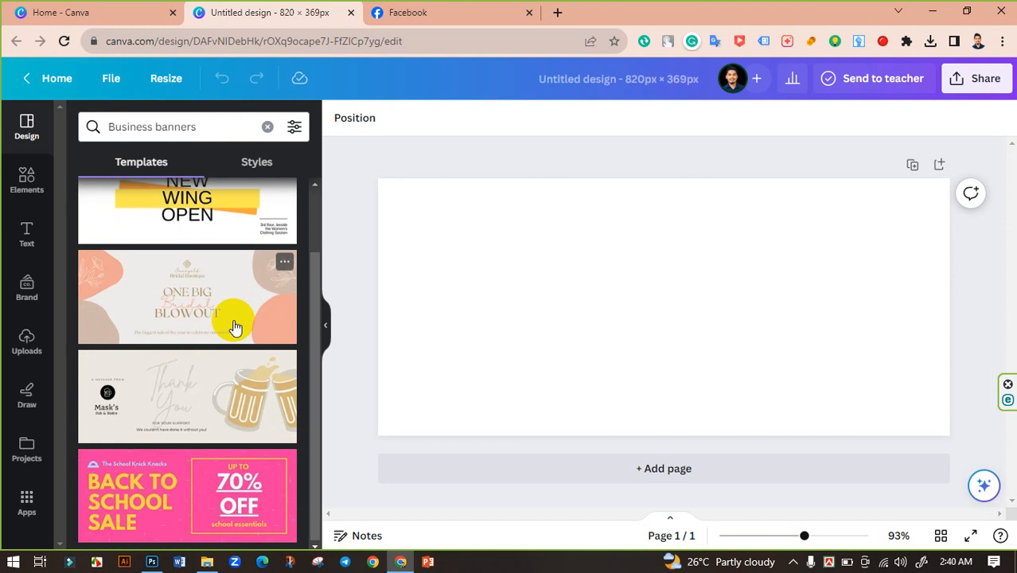
pyautogui.scroll(2, 237, 328)
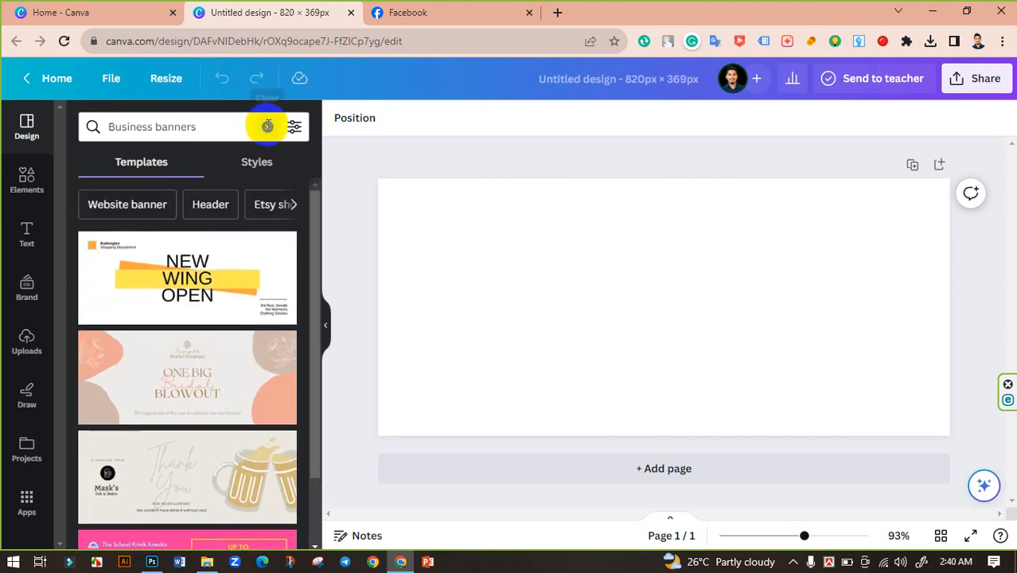
pyautogui.click(268, 126)
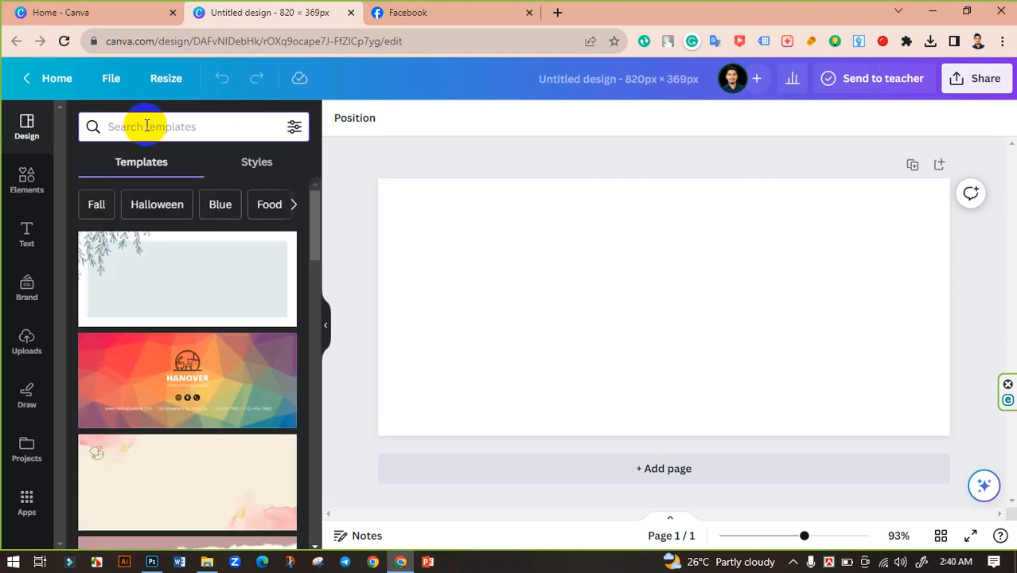
# Search the templates for "cover".
pyautogui.click(146, 125)
pyautogui.write('g')
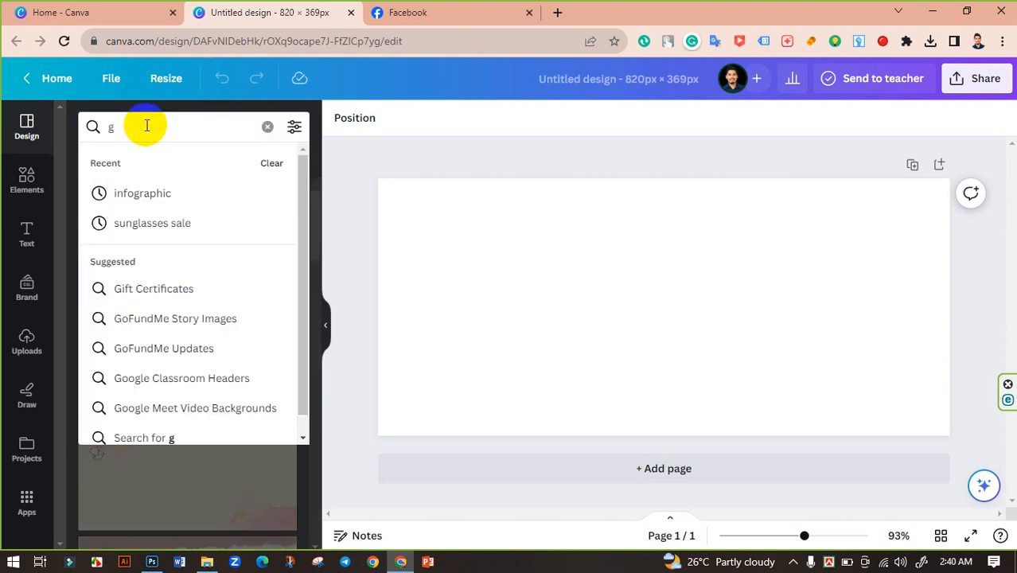
pyautogui.press('BackSpace')
pyautogui.write('cover')
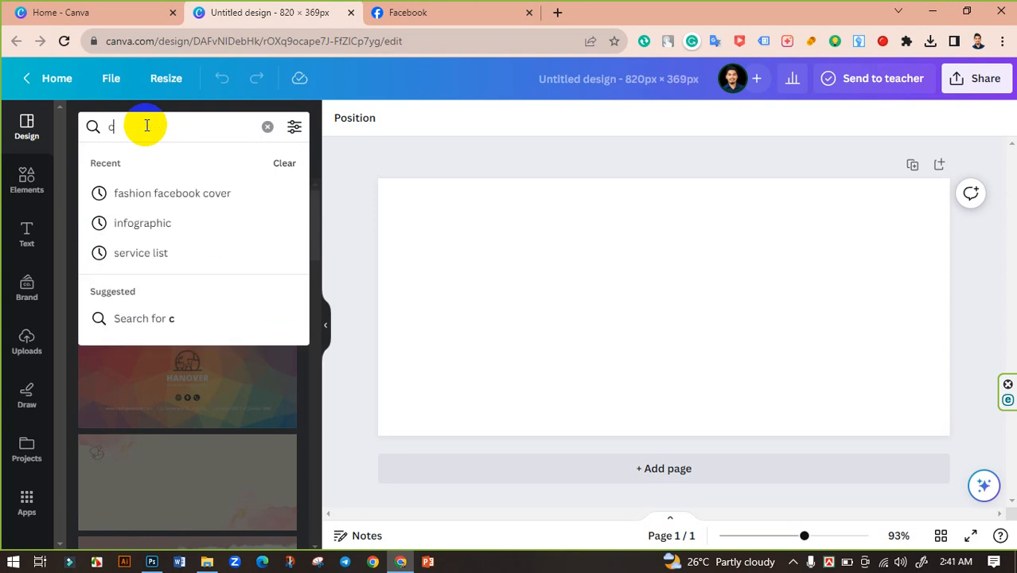
pyautogui.press('Return')
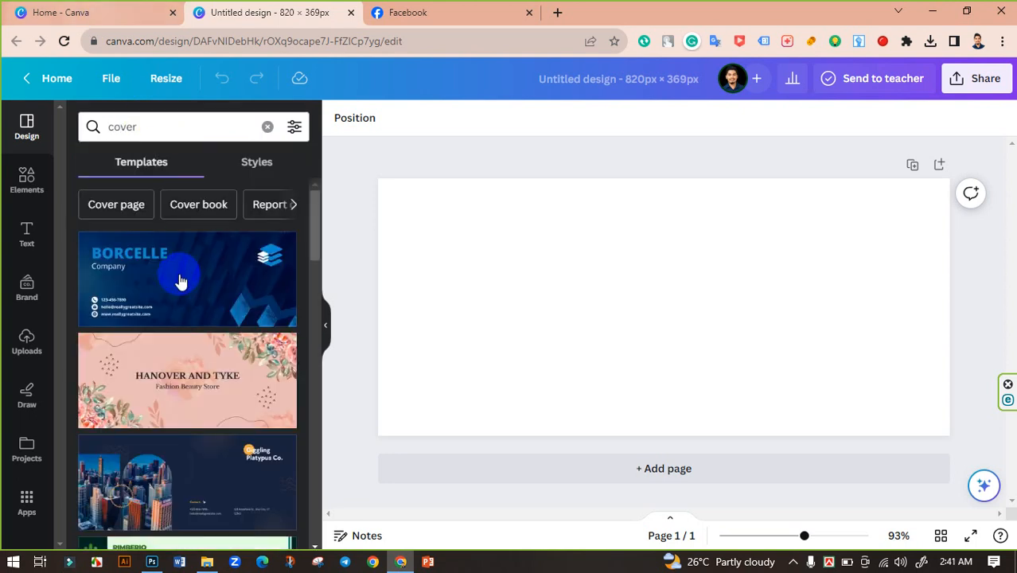
# Scroll through the cover template results looking for a suitable design.
pyautogui.scroll(-5, 221, 363)
pyautogui.scroll(2, 221, 363)
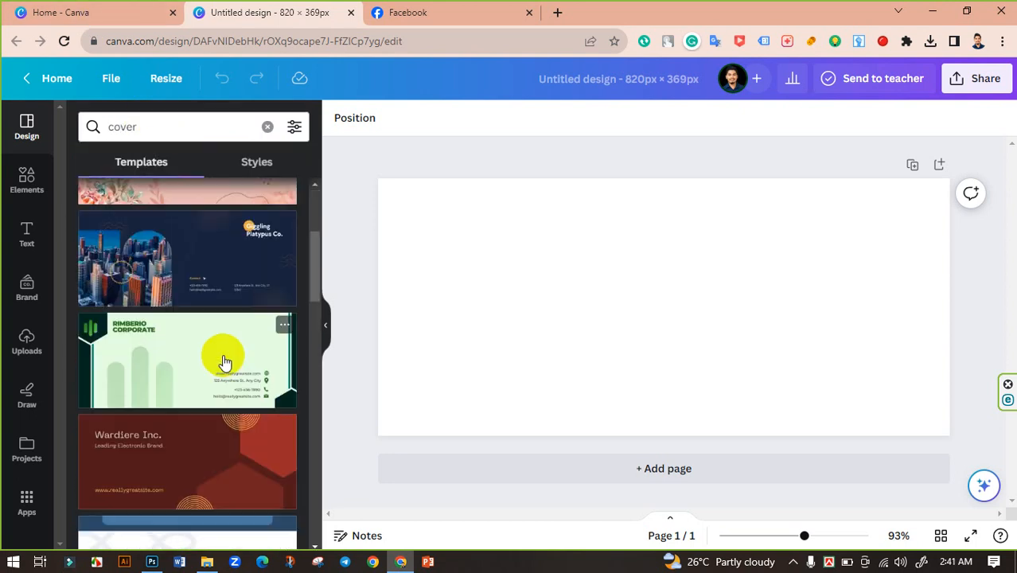
pyautogui.scroll(-6, 225, 360)
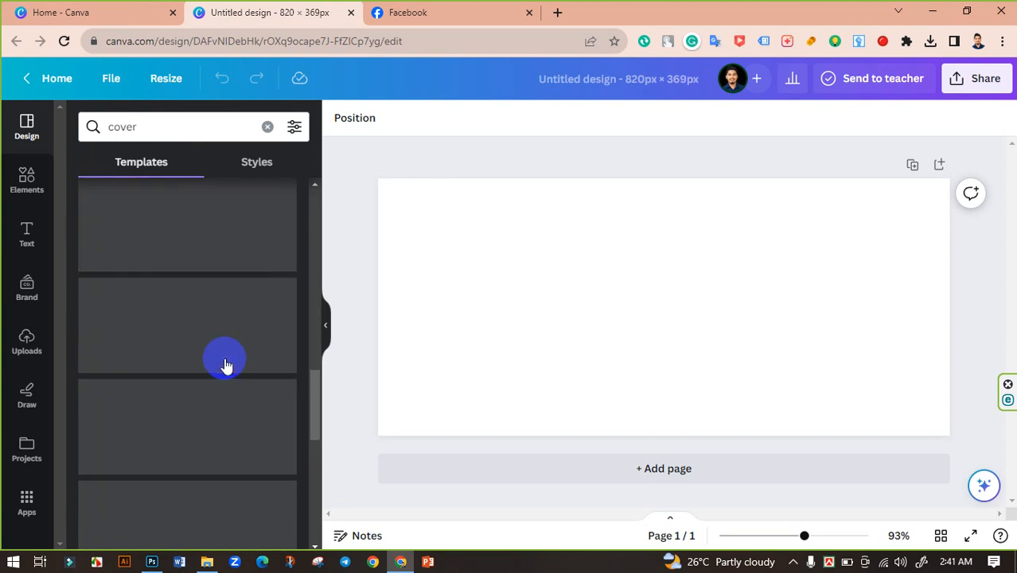
pyautogui.scroll(-8, 226, 363)
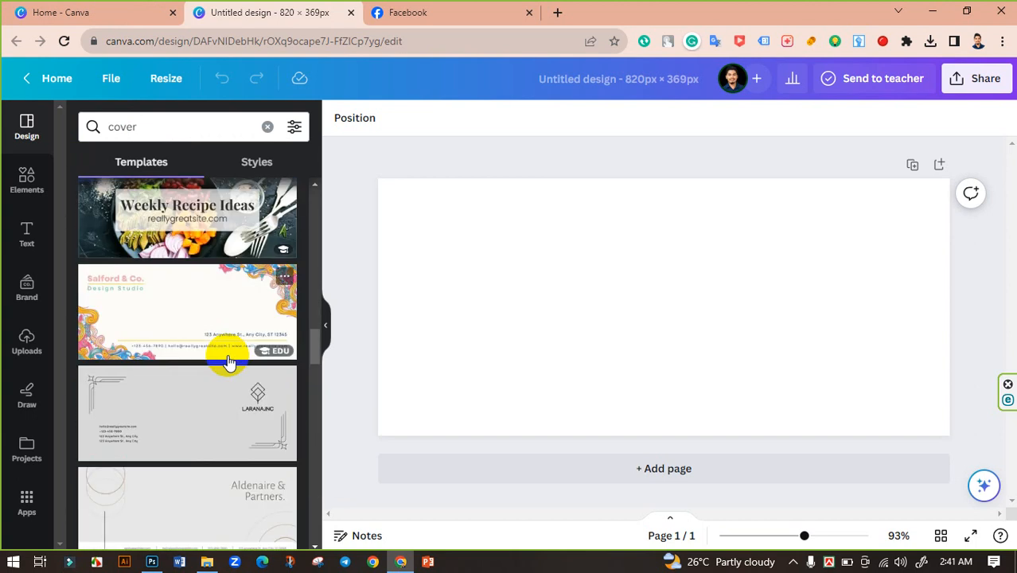
pyautogui.scroll(-8, 231, 362)
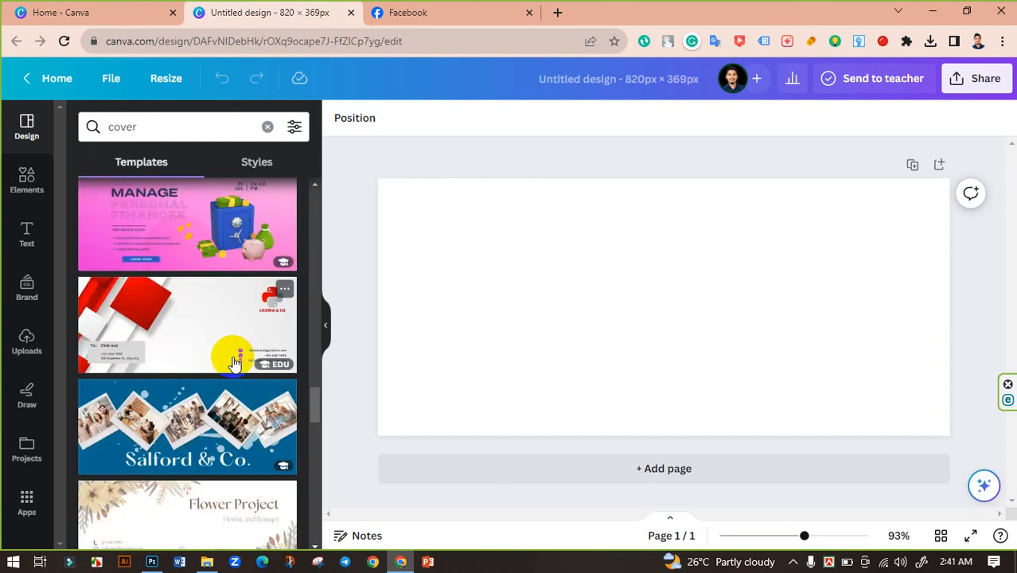
pyautogui.scroll(-2, 235, 362)
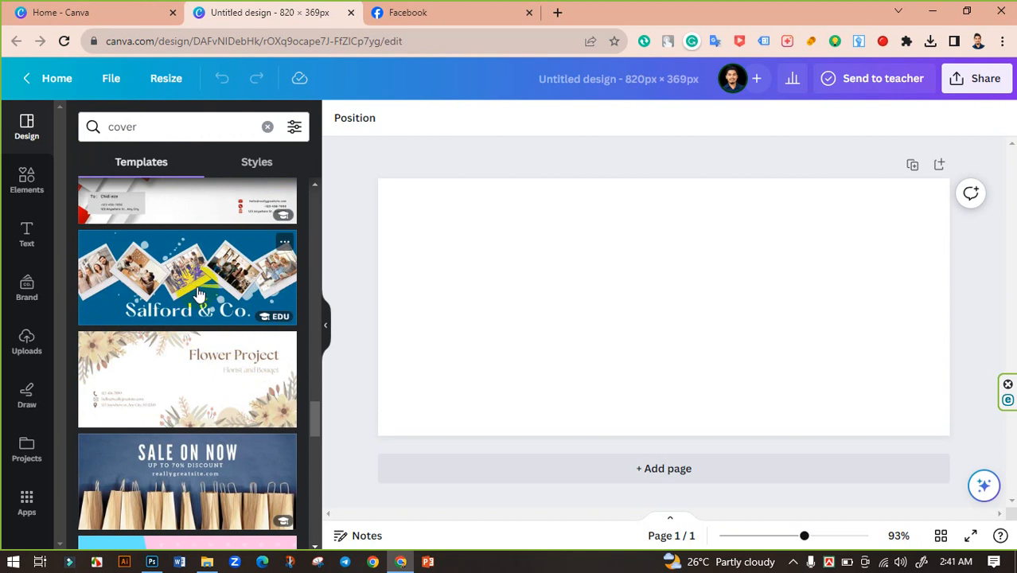
pyautogui.scroll(-8, 199, 295)
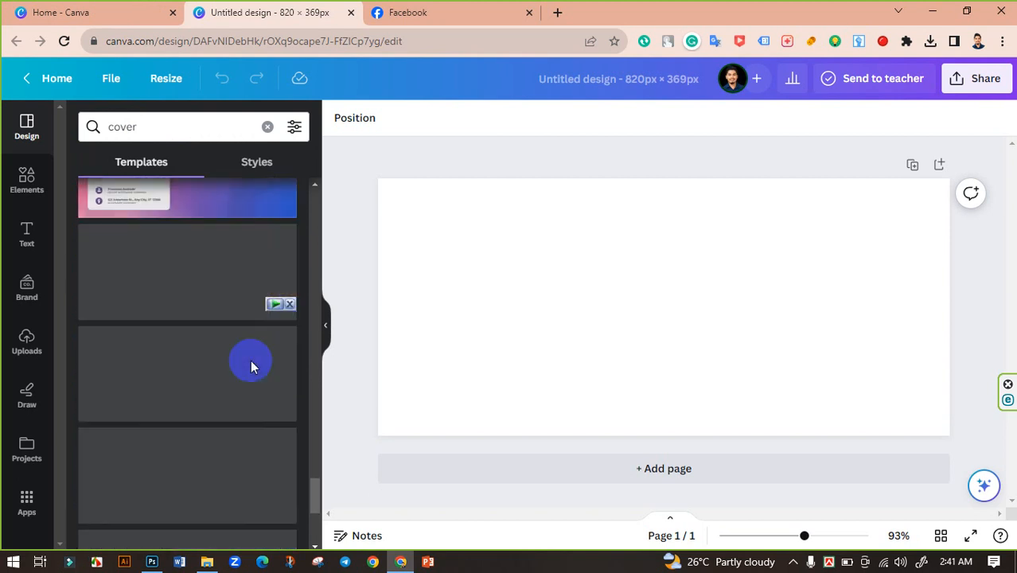
pyautogui.scroll(-4, 231, 350)
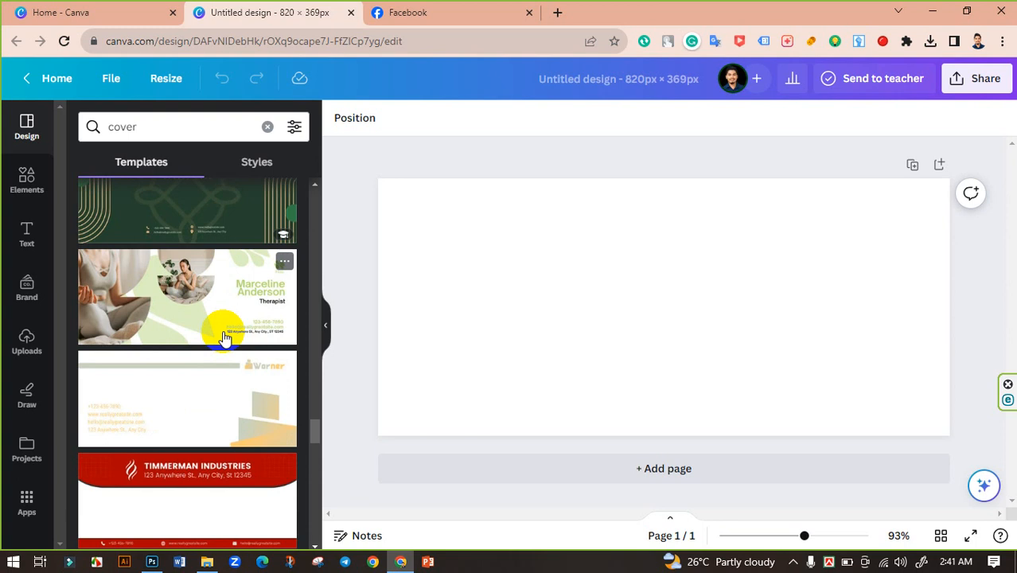
pyautogui.scroll(-10, 222, 317)
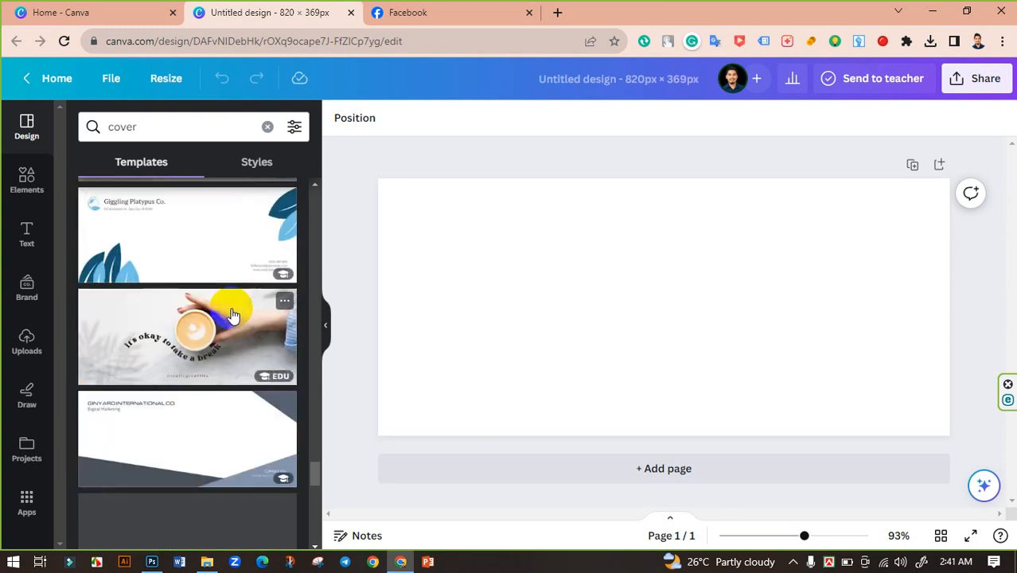
pyautogui.scroll(-6, 239, 319)
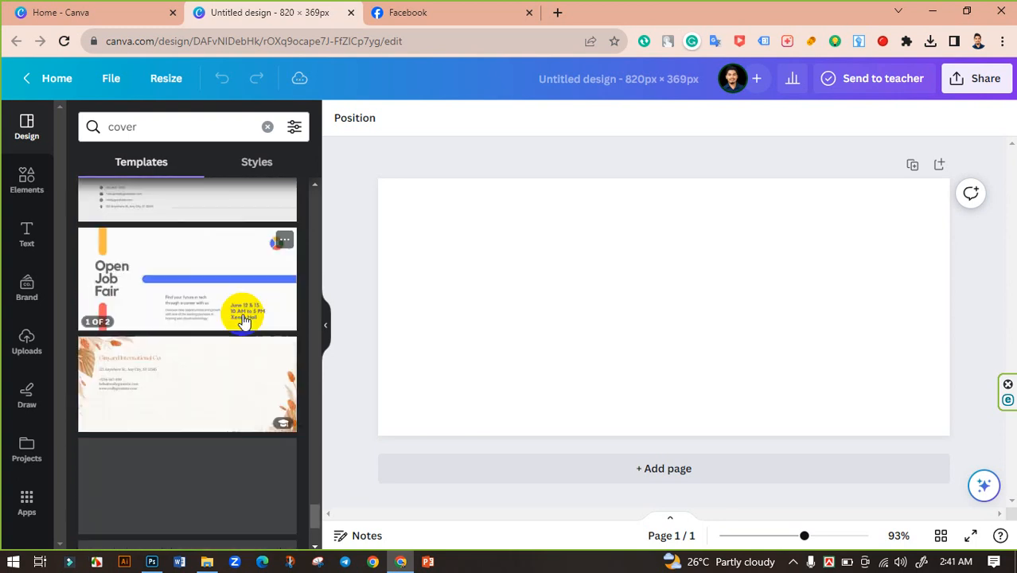
pyautogui.scroll(-5, 243, 318)
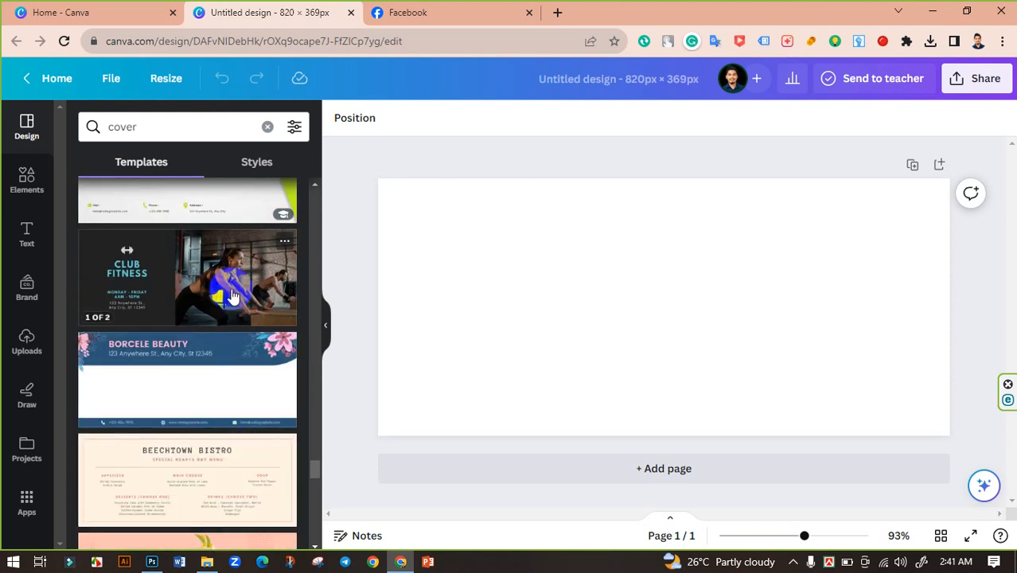
pyautogui.scroll(-8, 235, 302)
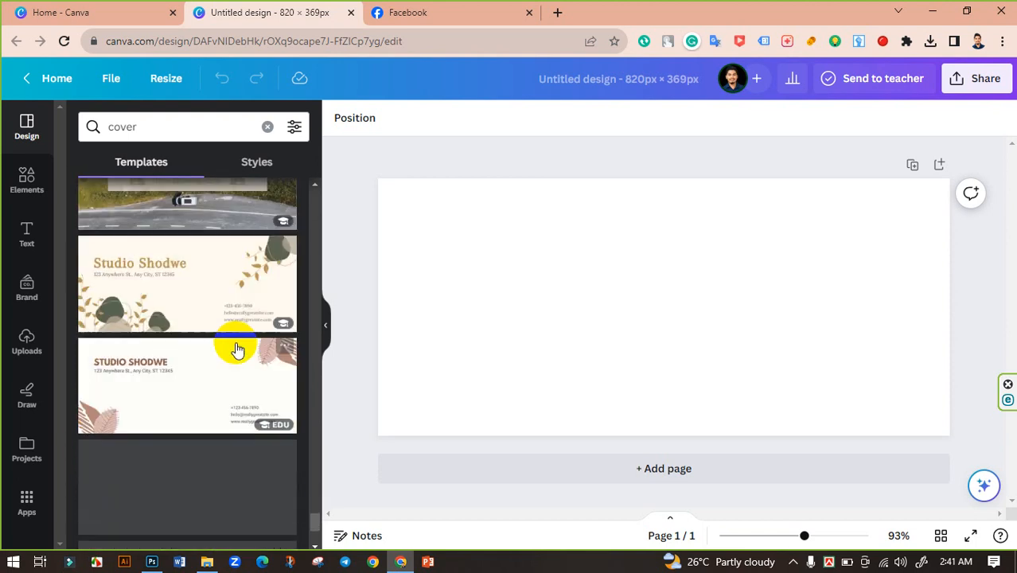
pyautogui.scroll(-10, 237, 348)
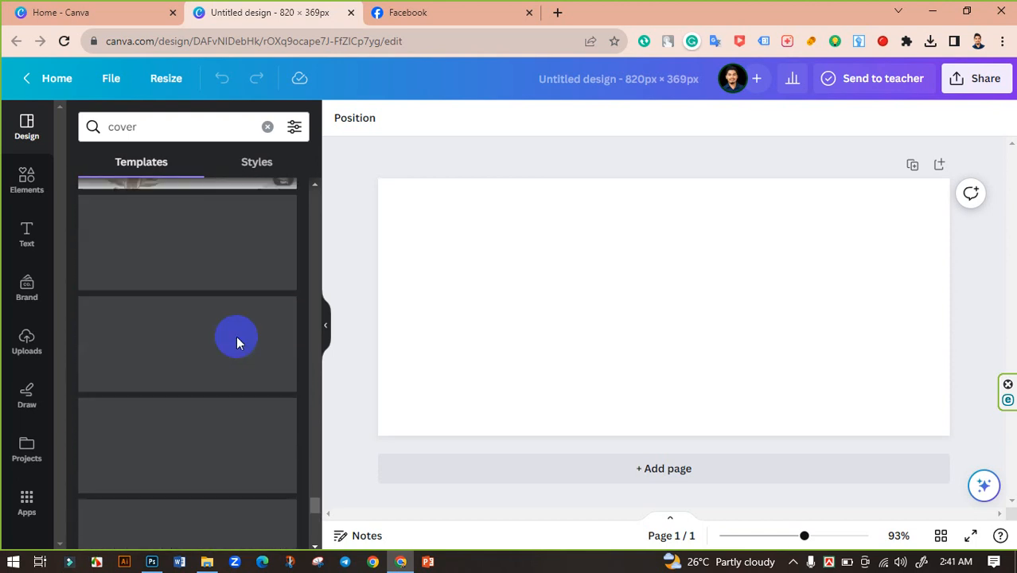
pyautogui.scroll(-3, 237, 337)
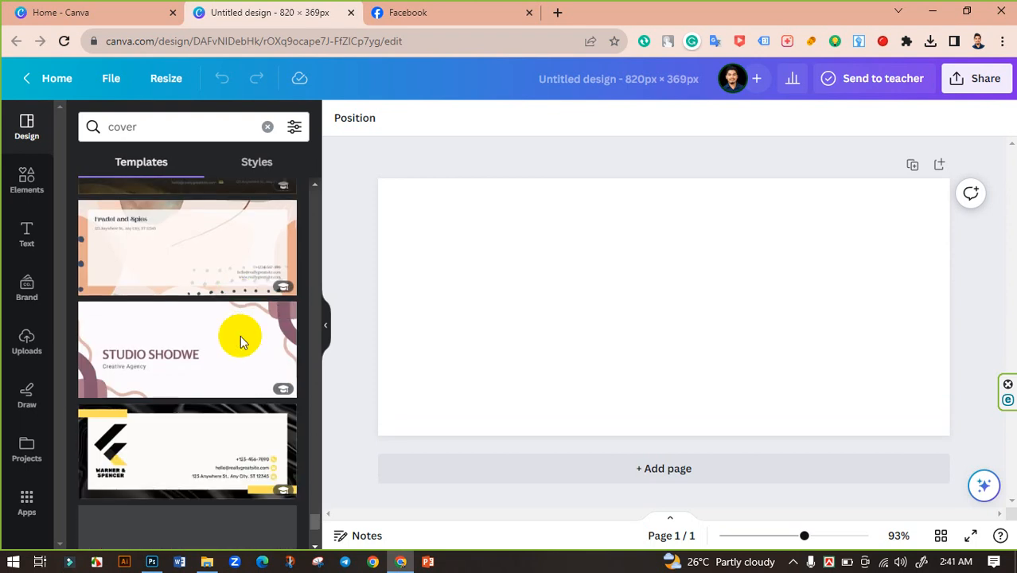
pyautogui.scroll(-3, 240, 335)
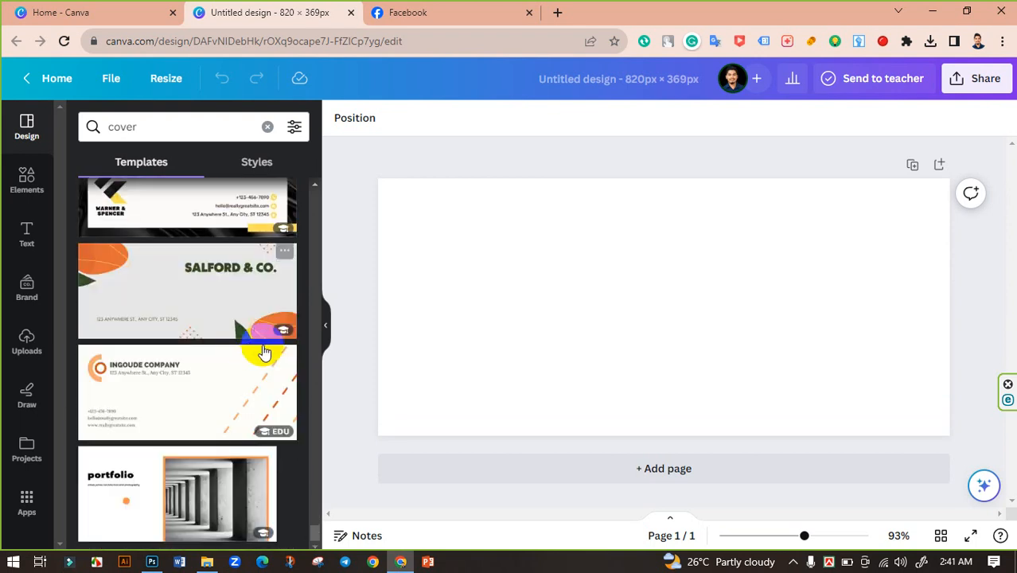
pyautogui.scroll(-5, 231, 339)
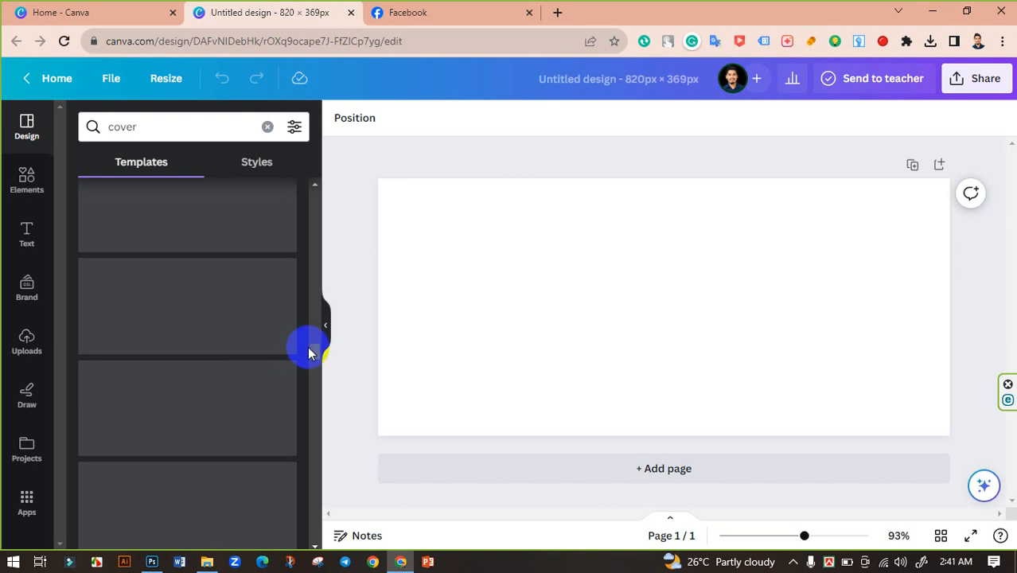
pyautogui.moveTo(311, 345); pyautogui.dragTo(350, 169)
# Search the elements for "fashion background".
pyautogui.click(29, 179)
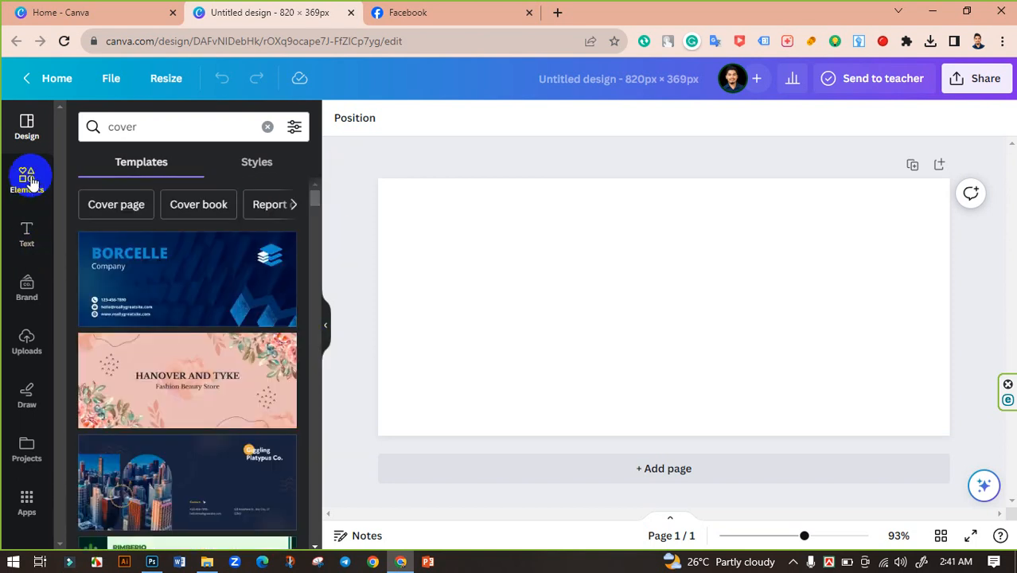
pyautogui.click(165, 127)
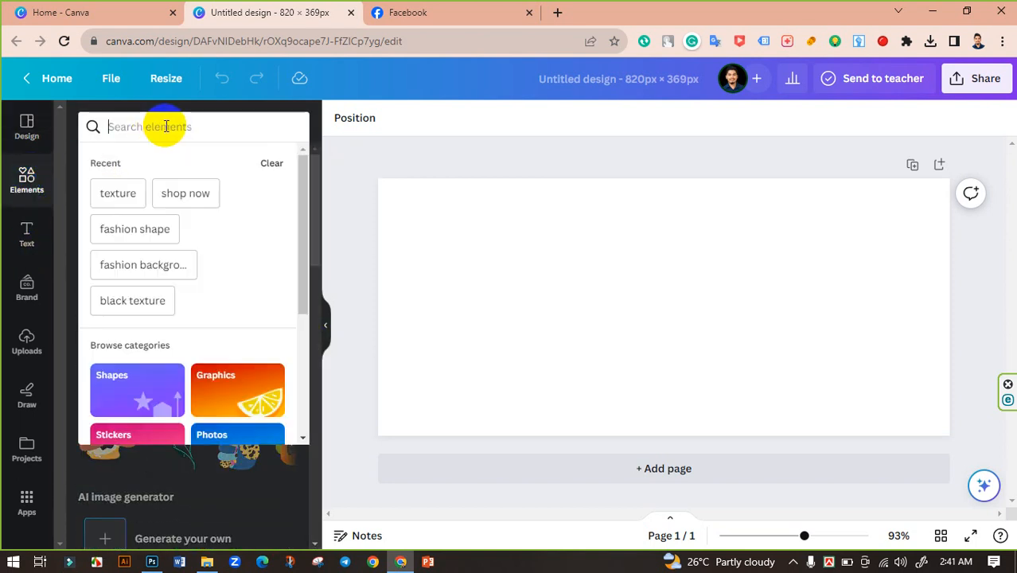
pyautogui.write('fashi')
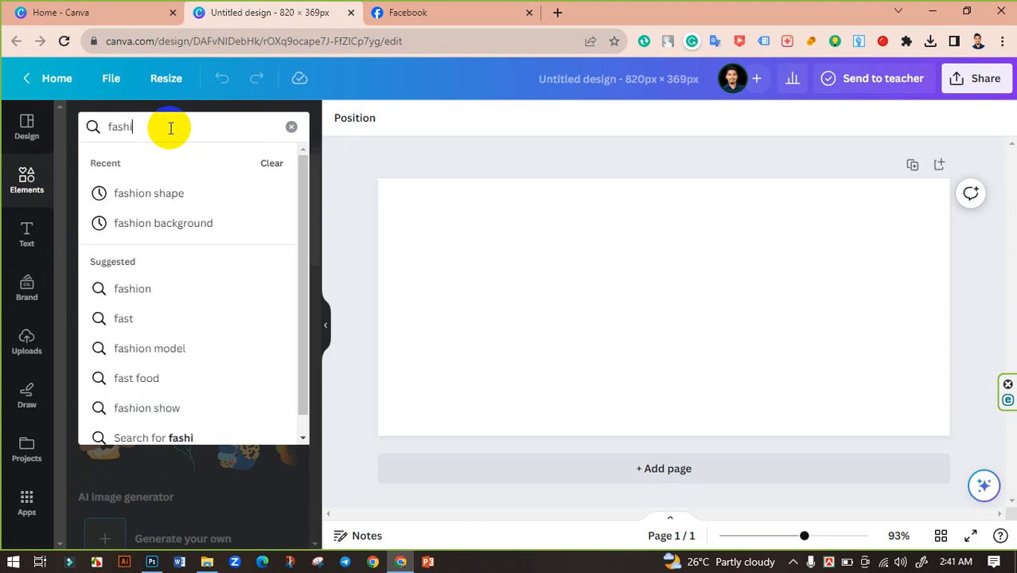
pyautogui.write('on banne')
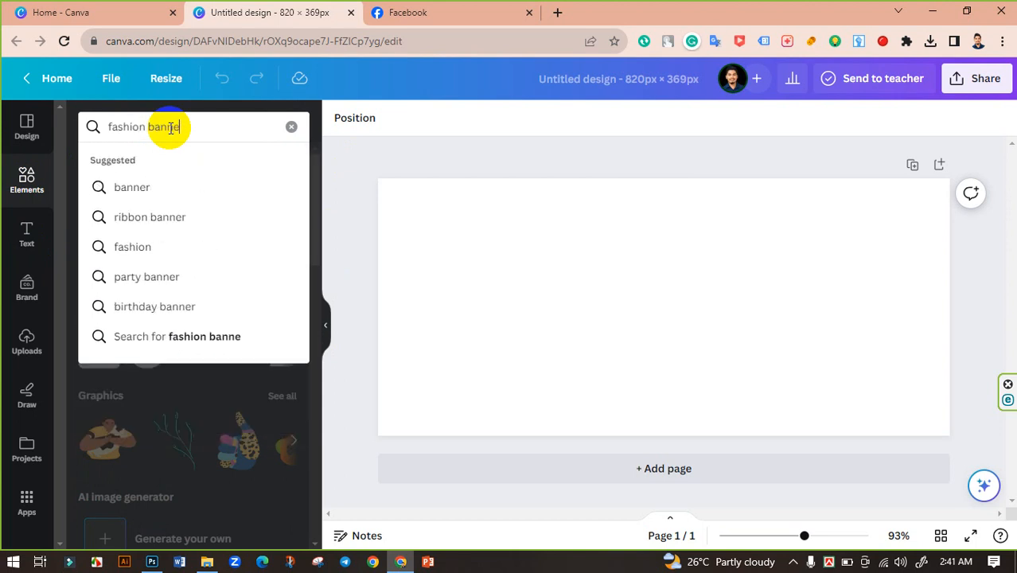
pyautogui.press('BackSpace')
pyautogui.press('BackSpace')
pyautogui.press('BackSpace')
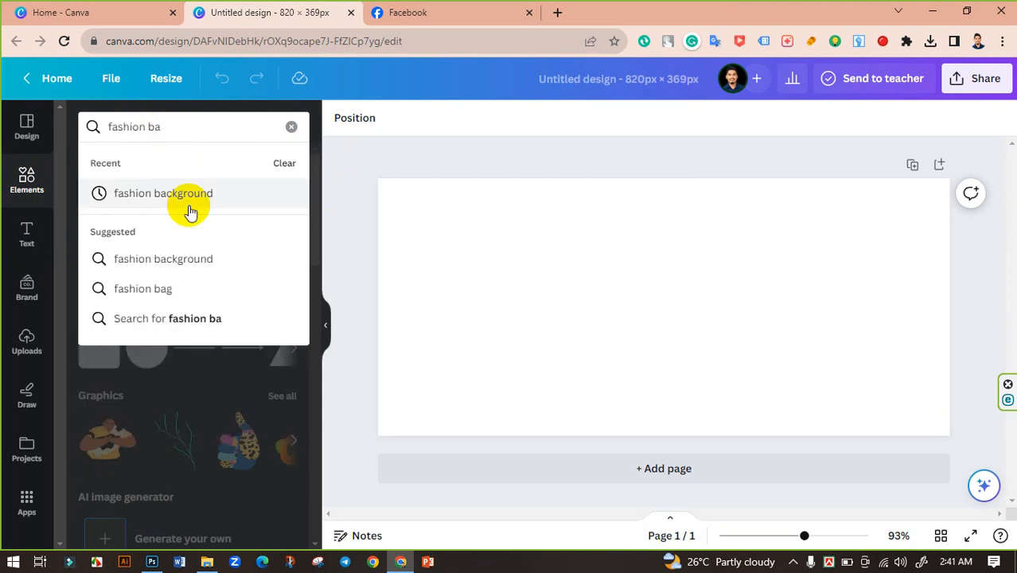
pyautogui.click(195, 203)
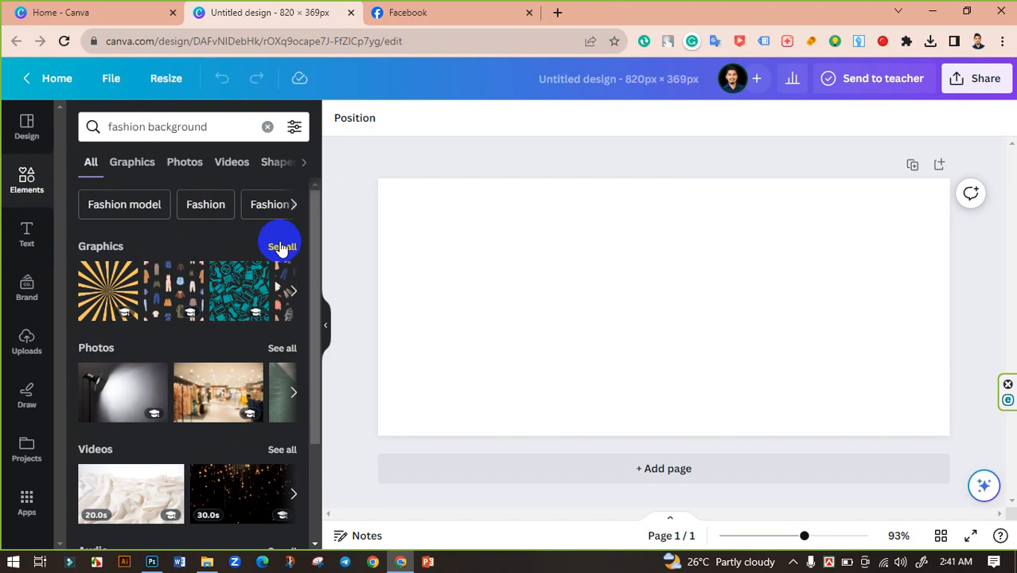
# Show all photo results for fashion background and scroll through them.
pyautogui.click(281, 349)
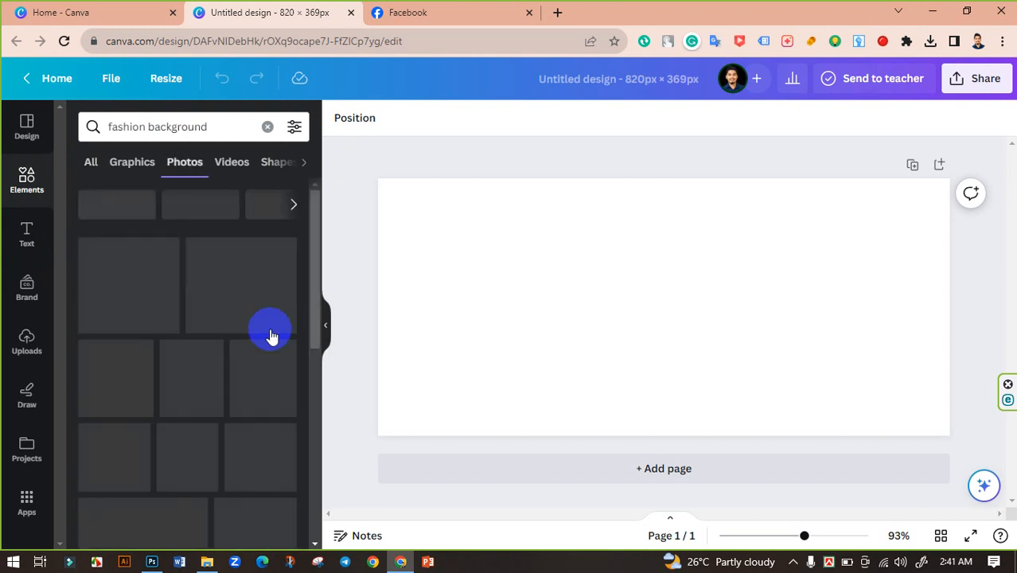
pyautogui.scroll(-5, 203, 340)
pyautogui.scroll(-8, 127, 308)
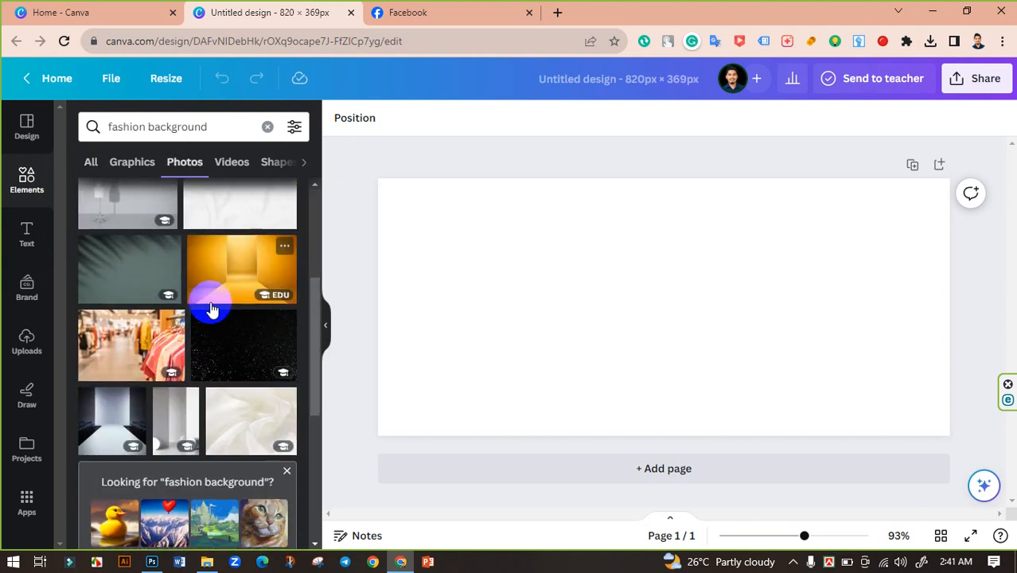
pyautogui.scroll(-10, 167, 322)
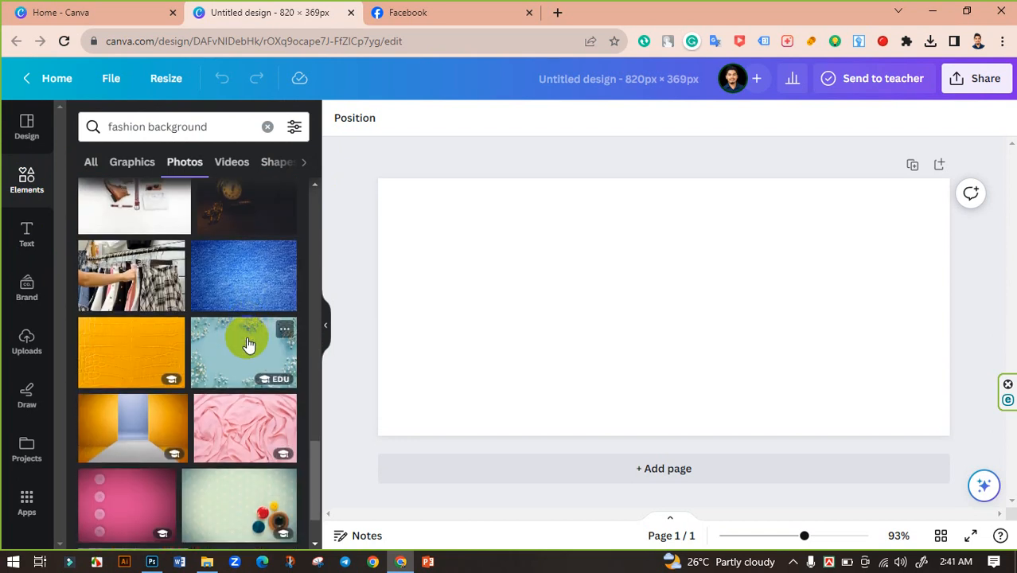
pyautogui.scroll(-5, 248, 343)
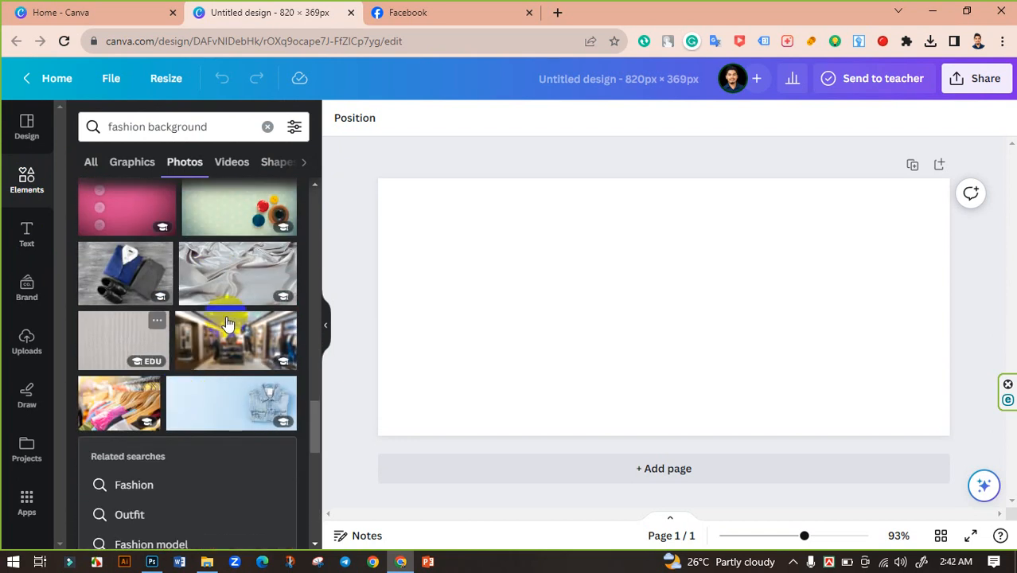
pyautogui.scroll(-6, 195, 362)
pyautogui.scroll(-10, 185, 361)
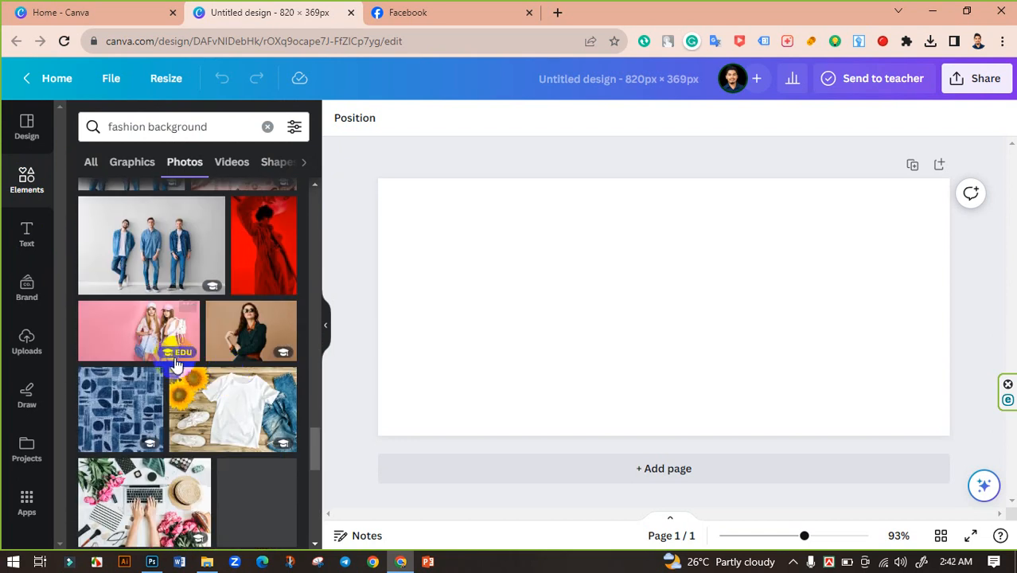
pyautogui.scroll(-5, 219, 344)
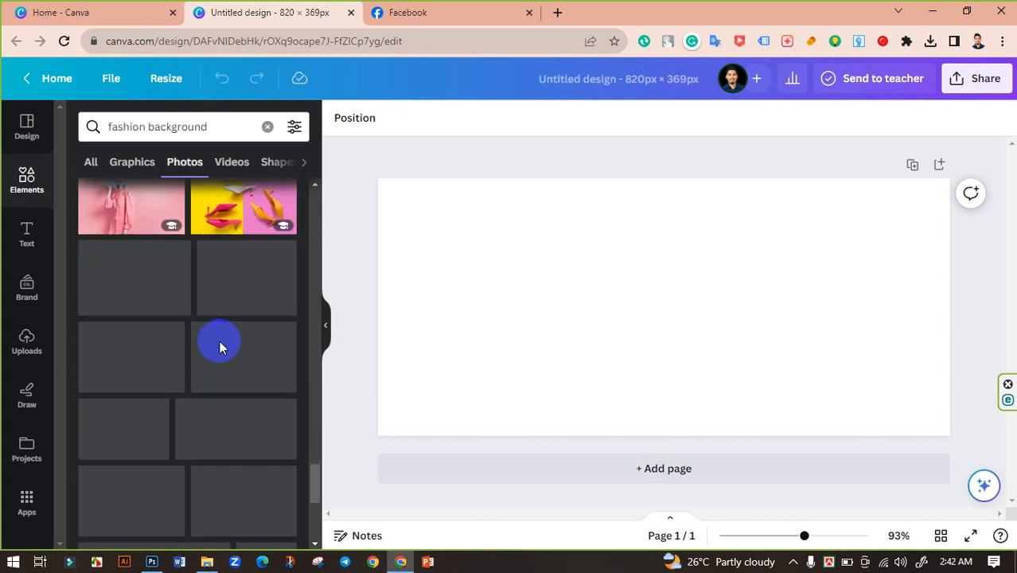
pyautogui.scroll(-3, 224, 348)
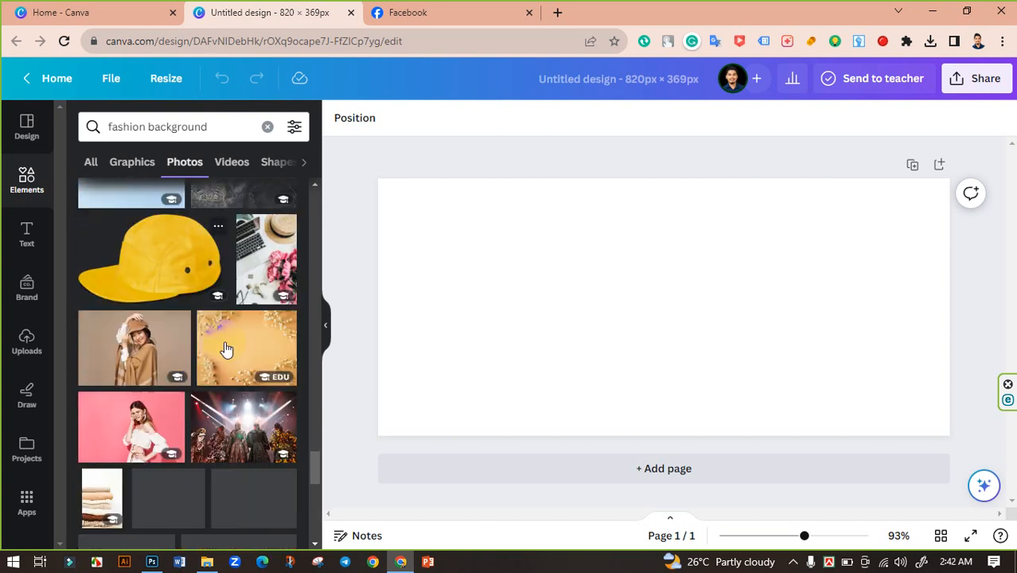
pyautogui.scroll(-5, 227, 358)
pyautogui.scroll(-4, 239, 371)
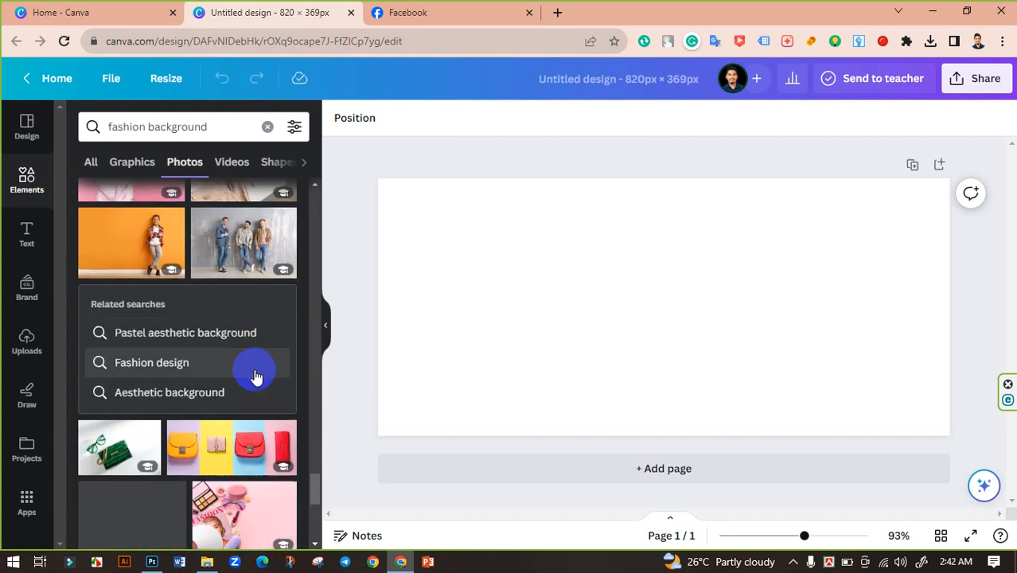
pyautogui.scroll(-10, 254, 375)
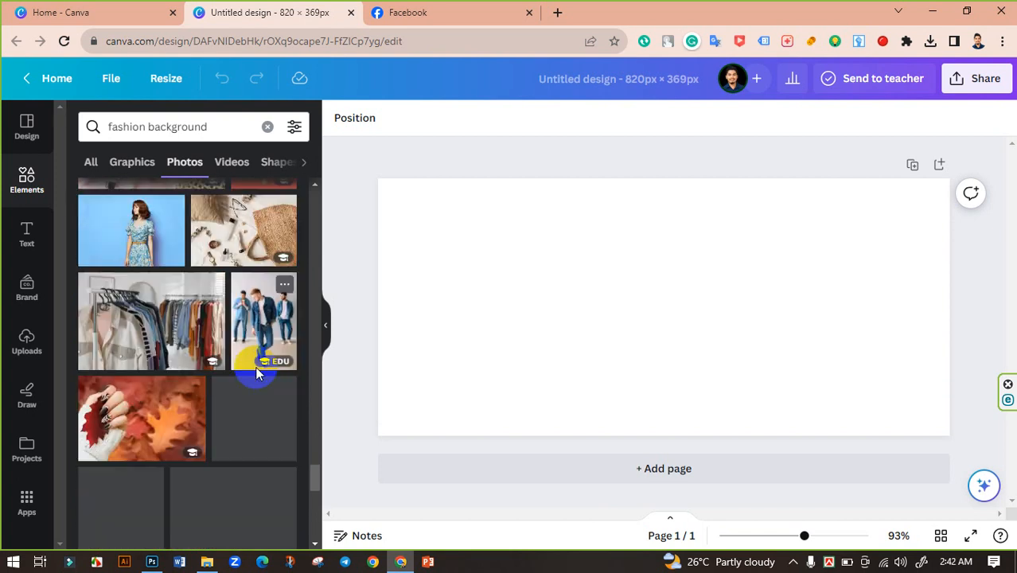
pyautogui.scroll(-4, 256, 370)
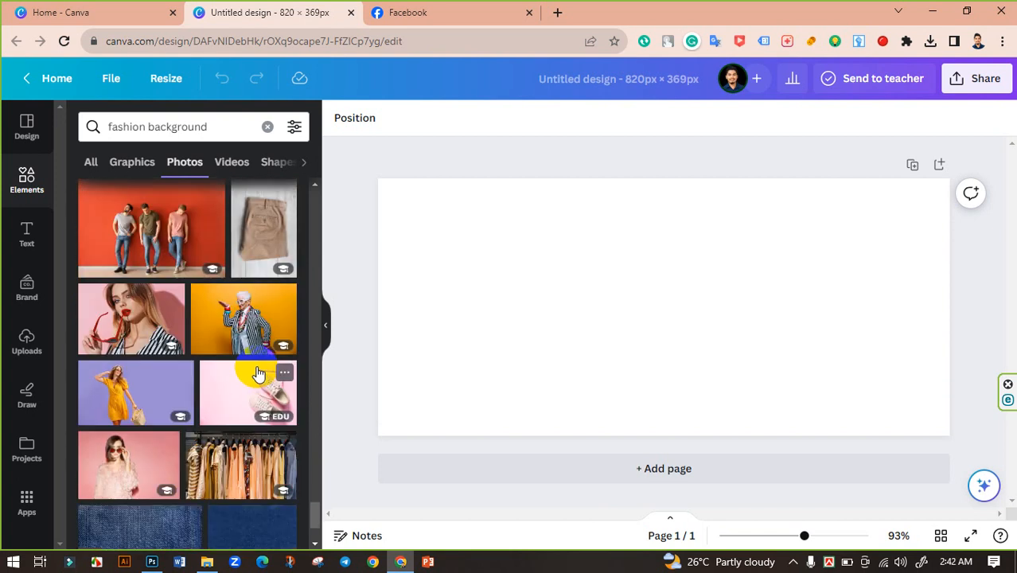
pyautogui.scroll(-2, 256, 372)
# Switch to the graphics results for fashion background and browse through them.
pyautogui.click(131, 164)
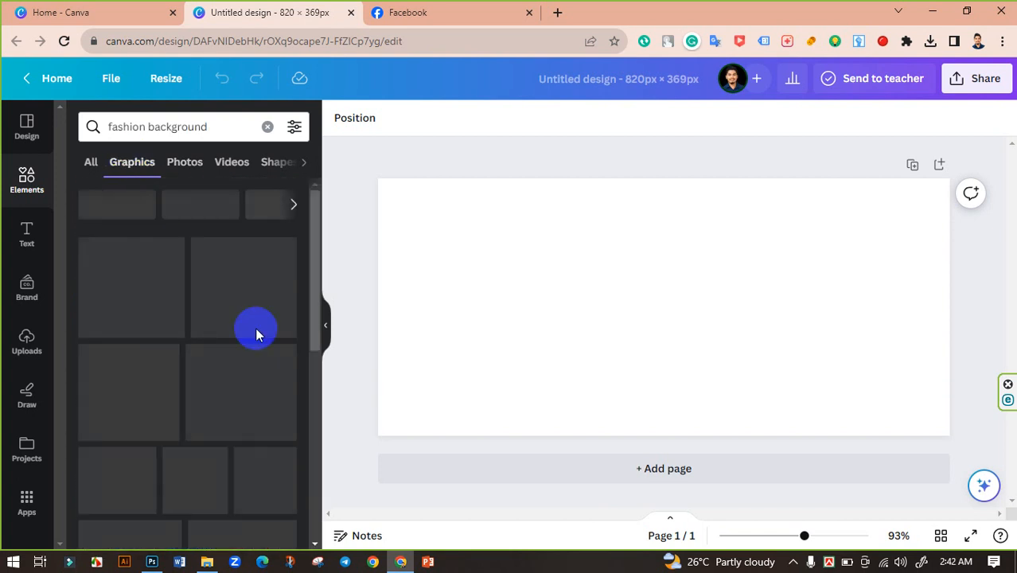
pyautogui.scroll(-3, 239, 350)
pyautogui.scroll(-5, 250, 382)
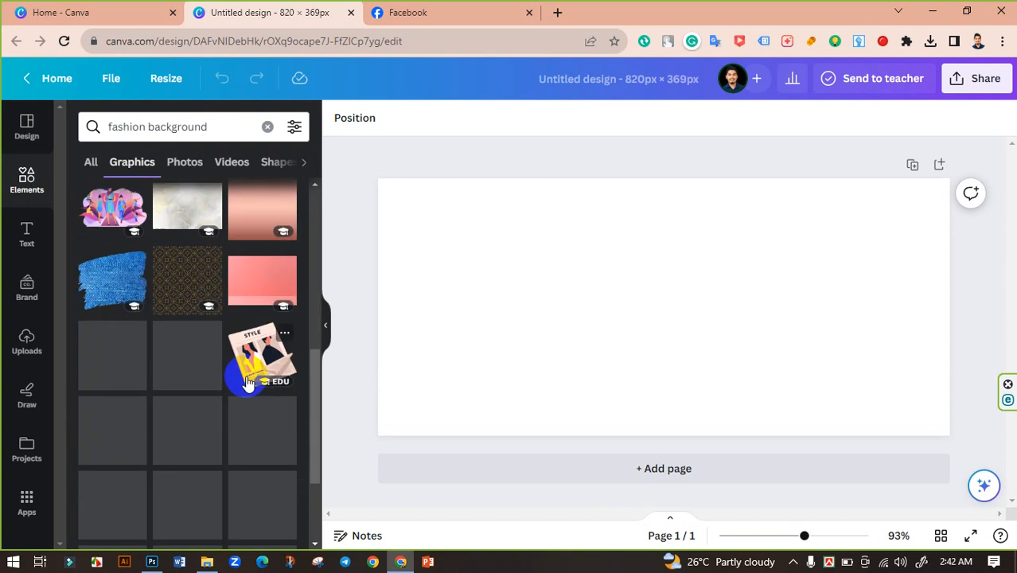
pyautogui.scroll(-5, 239, 366)
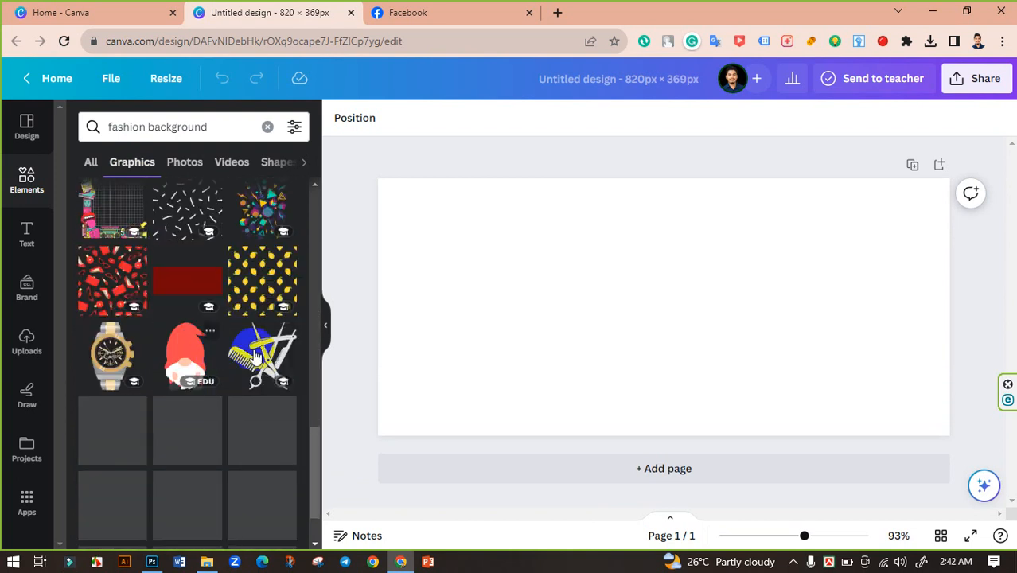
pyautogui.click(180, 167)
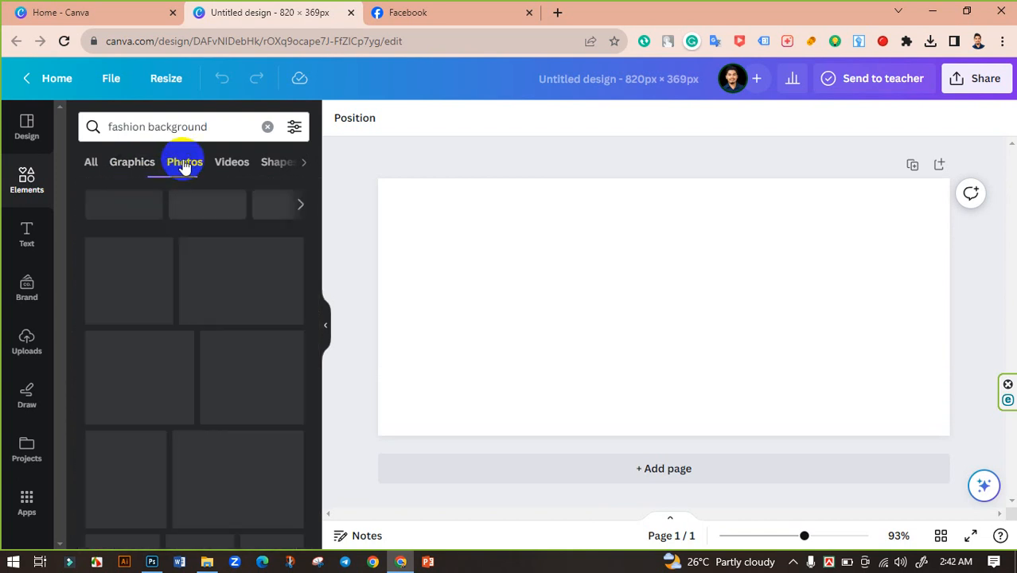
pyautogui.click(150, 165)
pyautogui.scroll(-10, 223, 350)
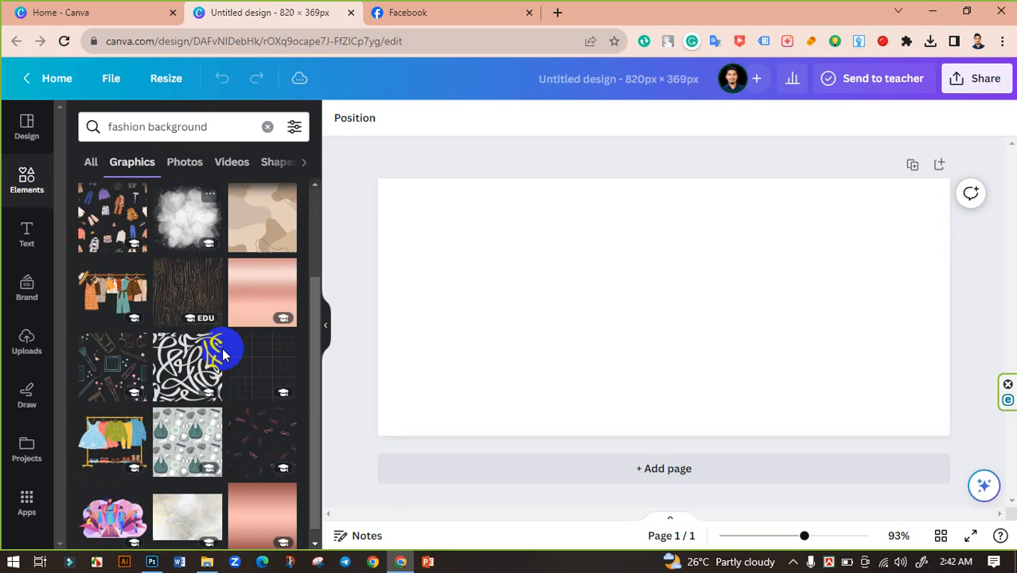
pyautogui.scroll(-10, 230, 370)
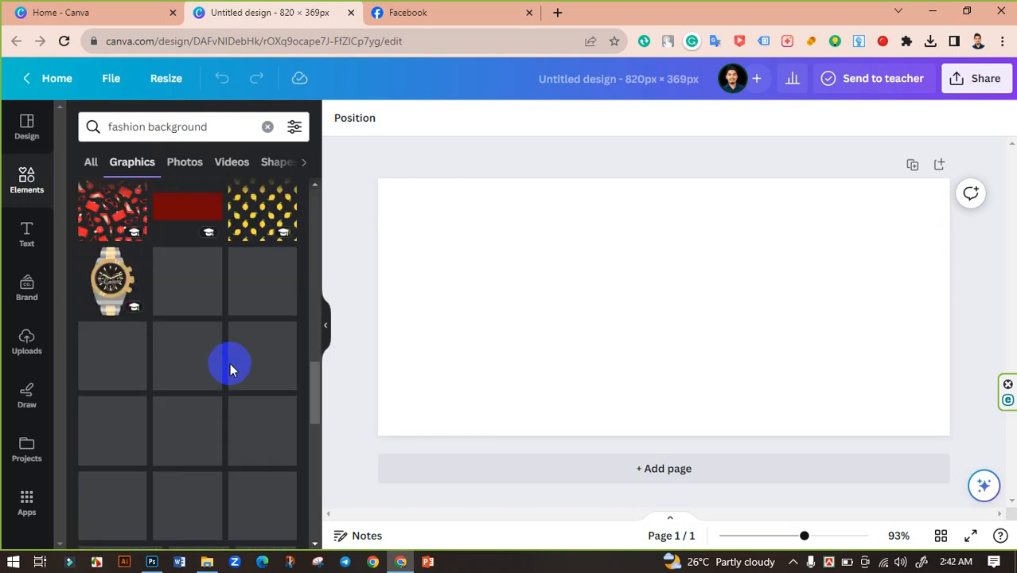
pyautogui.scroll(-5, 230, 370)
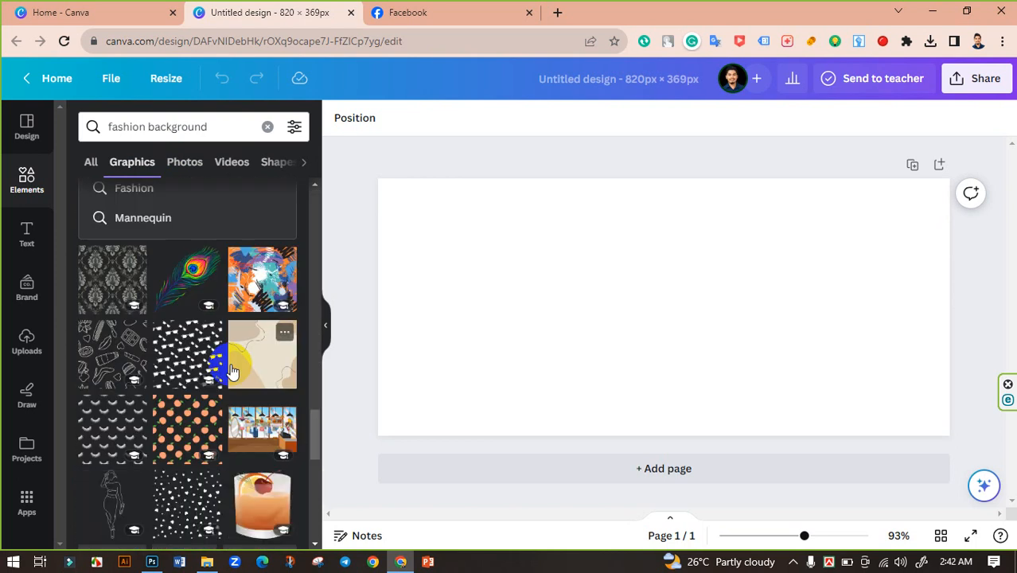
pyautogui.scroll(-5, 226, 310)
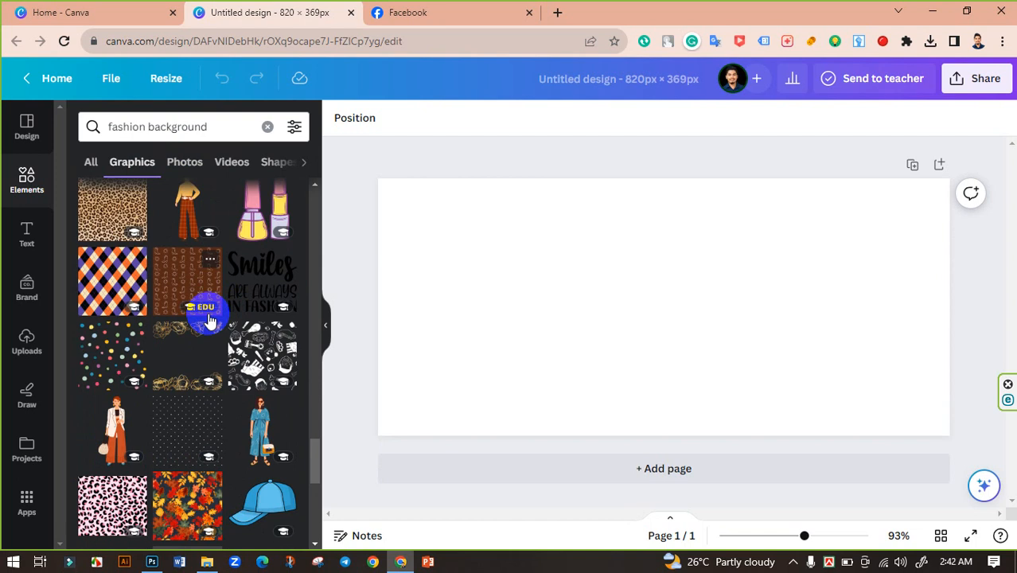
pyautogui.scroll(-5, 209, 320)
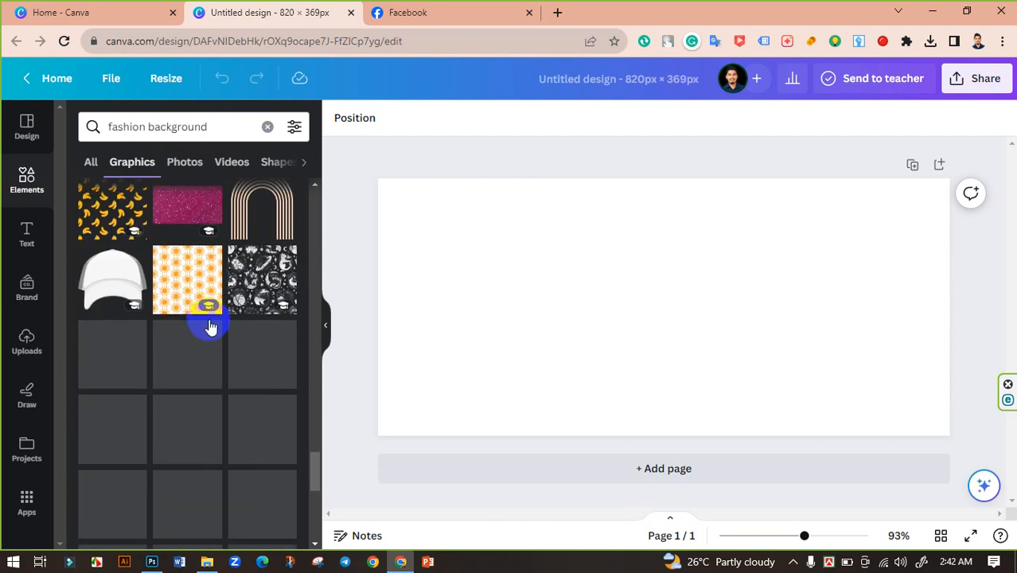
pyautogui.scroll(-6, 209, 321)
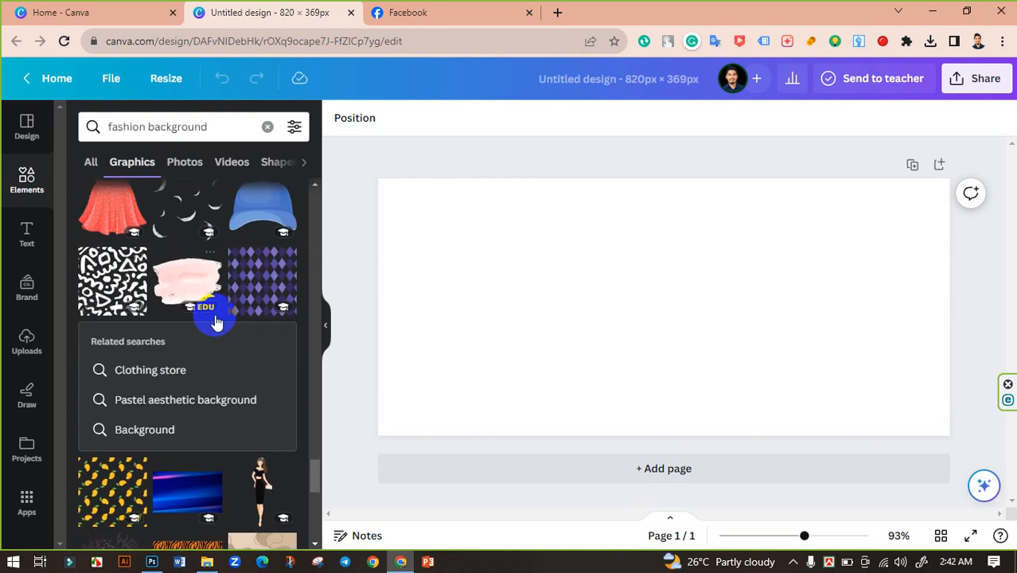
pyautogui.scroll(-5, 214, 321)
pyautogui.scroll(2, 213, 321)
pyautogui.scroll(-10, 213, 321)
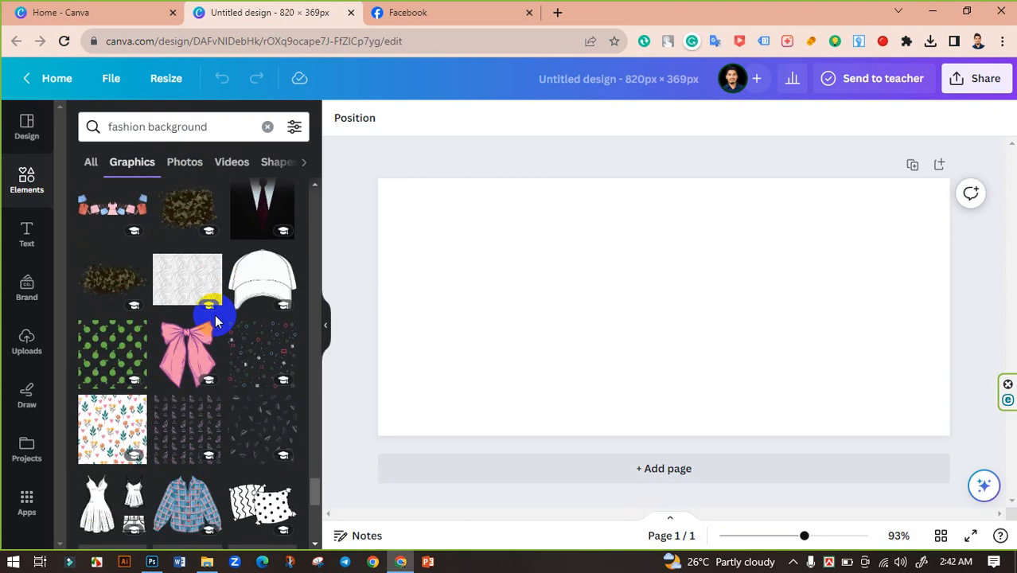
pyautogui.scroll(-3, 213, 321)
# Return to the fashion background photo results and browse further down the list.
pyautogui.click(184, 162)
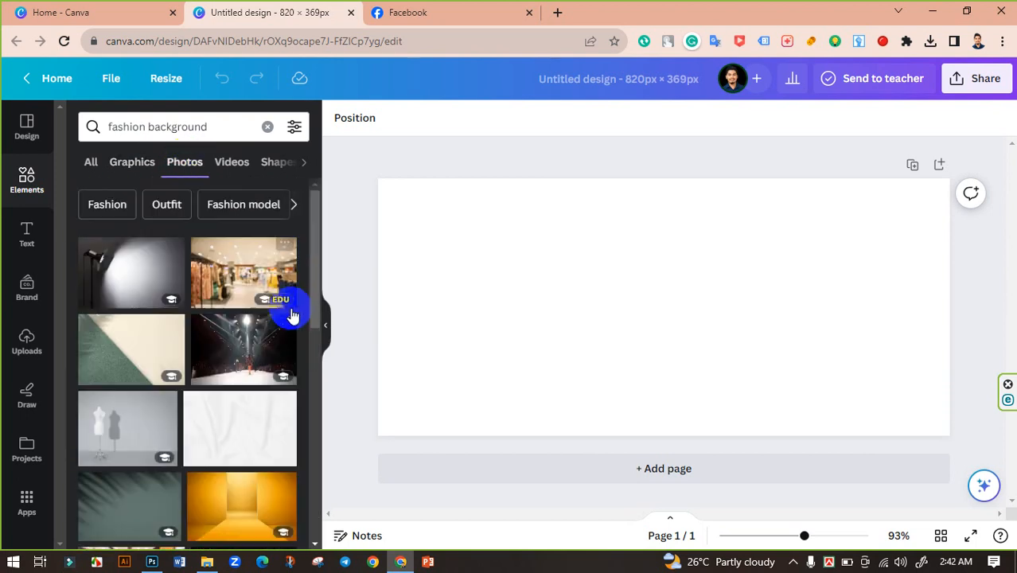
pyautogui.moveTo(317, 285); pyautogui.dragTo(304, 521)
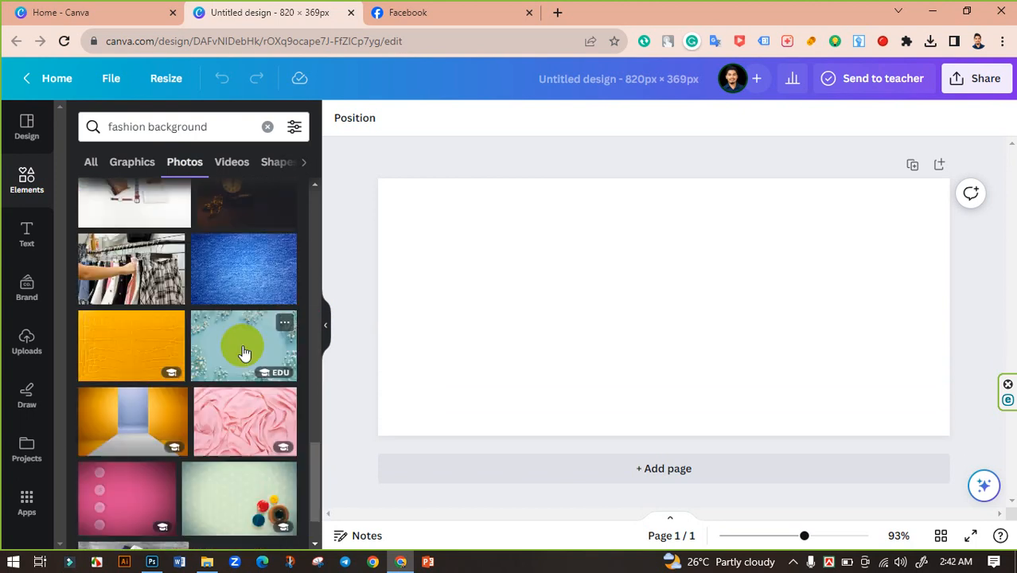
pyautogui.scroll(-1, 240, 351)
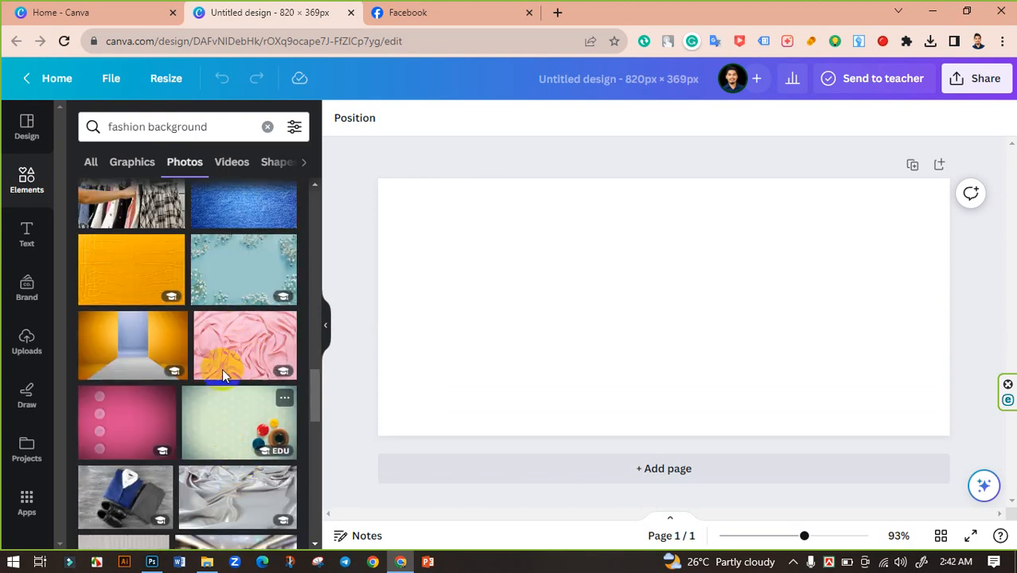
pyautogui.scroll(-3, 223, 373)
pyautogui.scroll(-10, 222, 370)
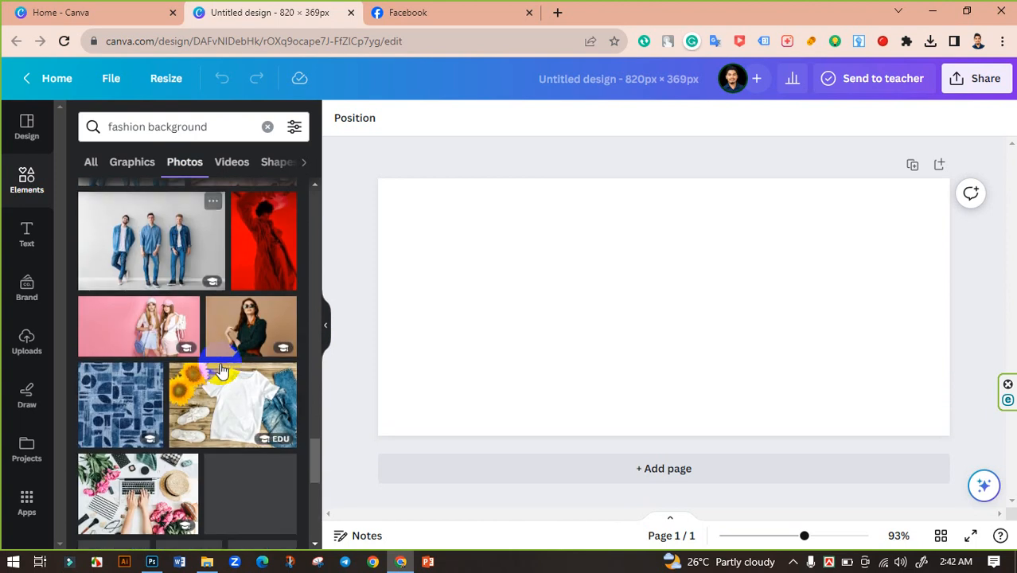
pyautogui.scroll(-5, 221, 358)
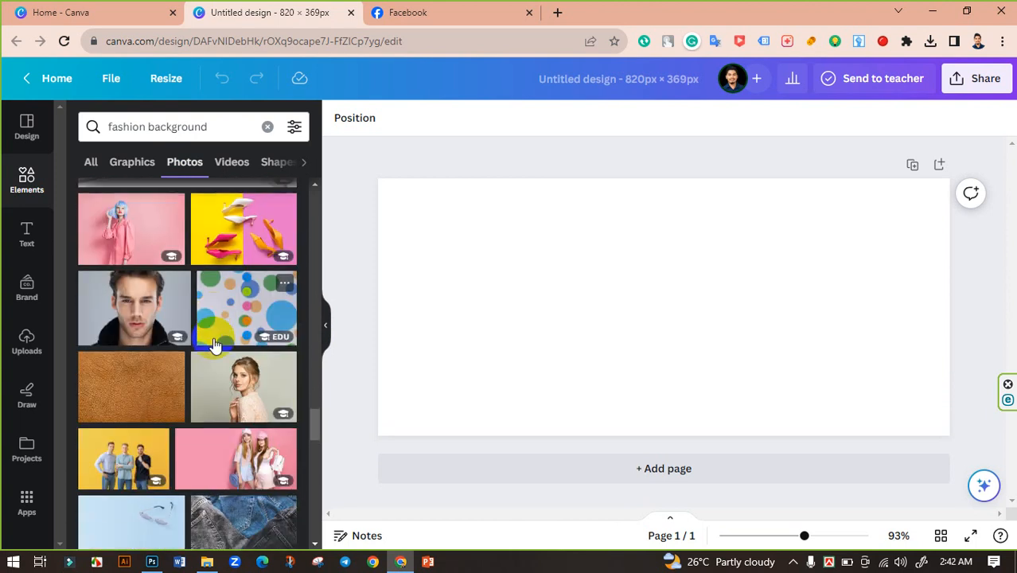
pyautogui.scroll(-10, 219, 342)
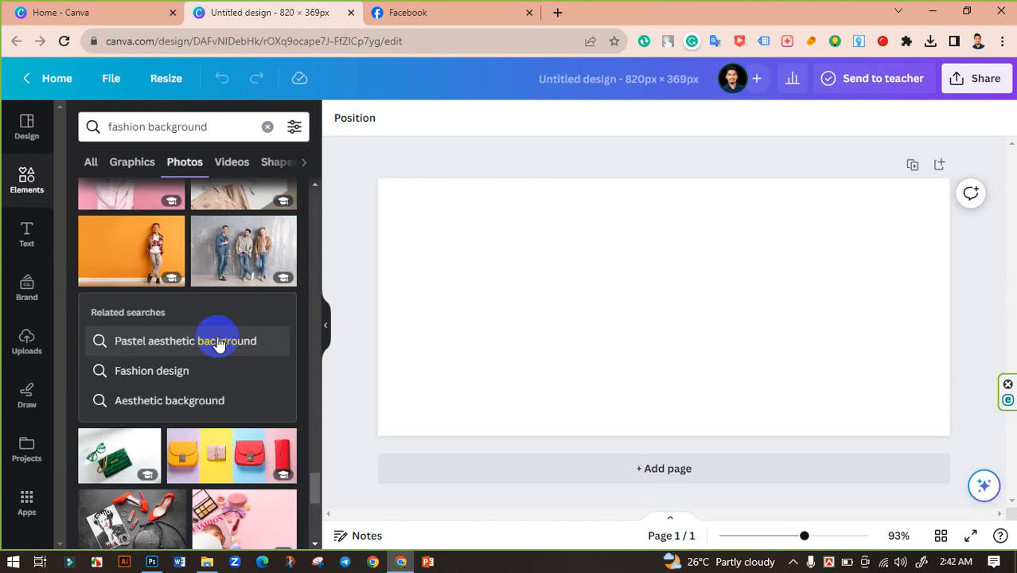
pyautogui.scroll(-10, 220, 343)
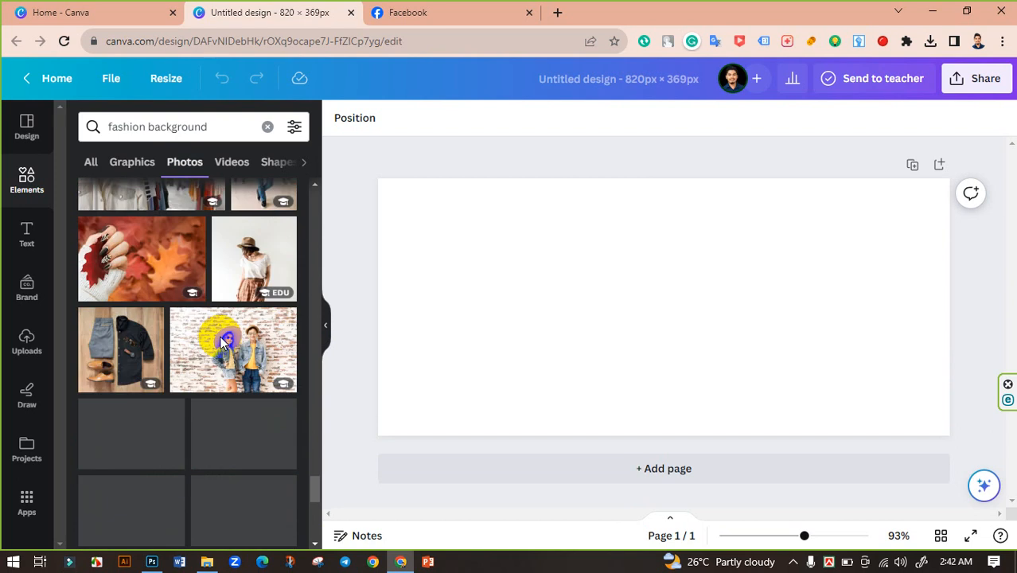
pyautogui.scroll(-10, 220, 343)
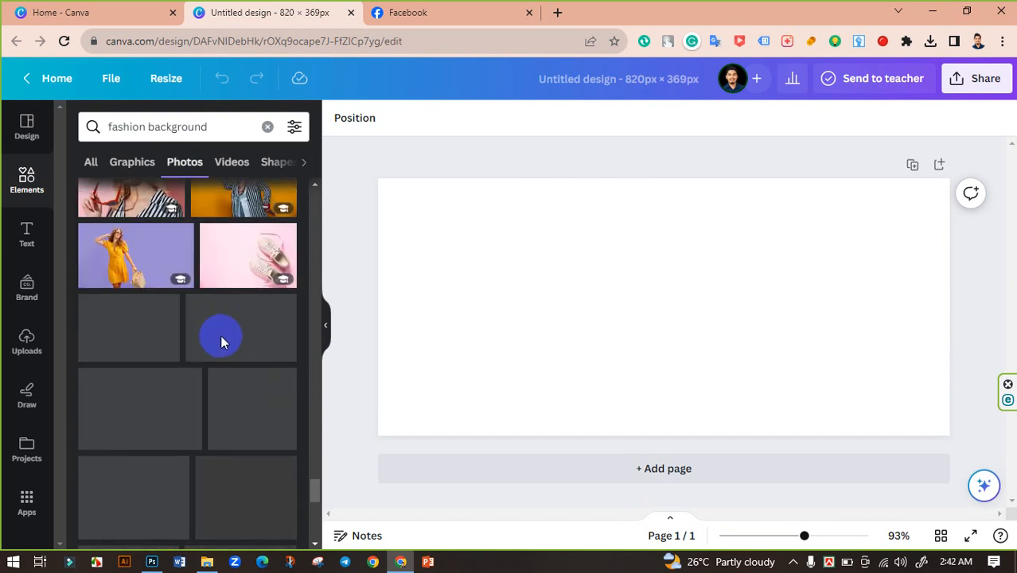
pyautogui.scroll(-10, 222, 344)
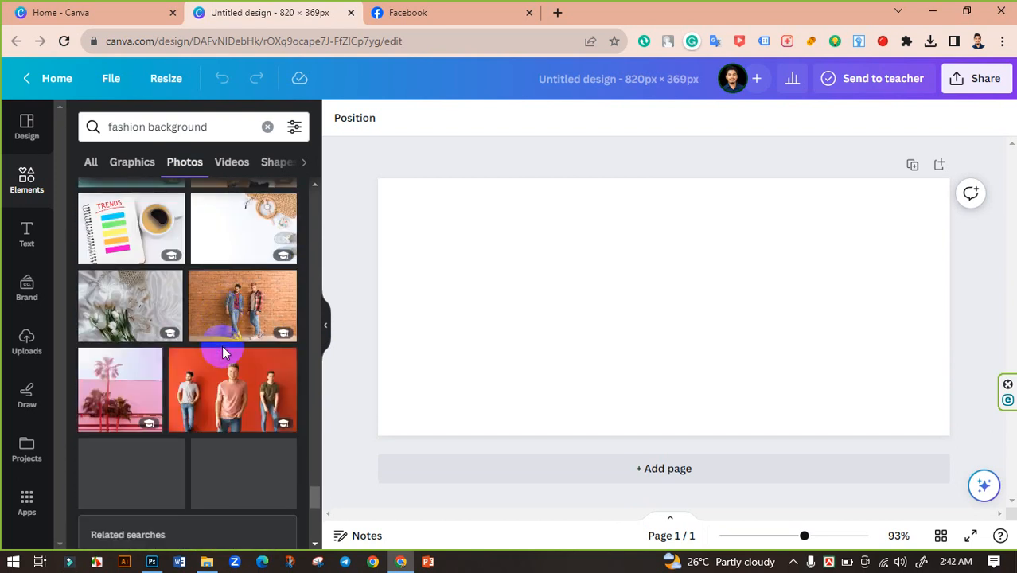
pyautogui.scroll(-10, 223, 347)
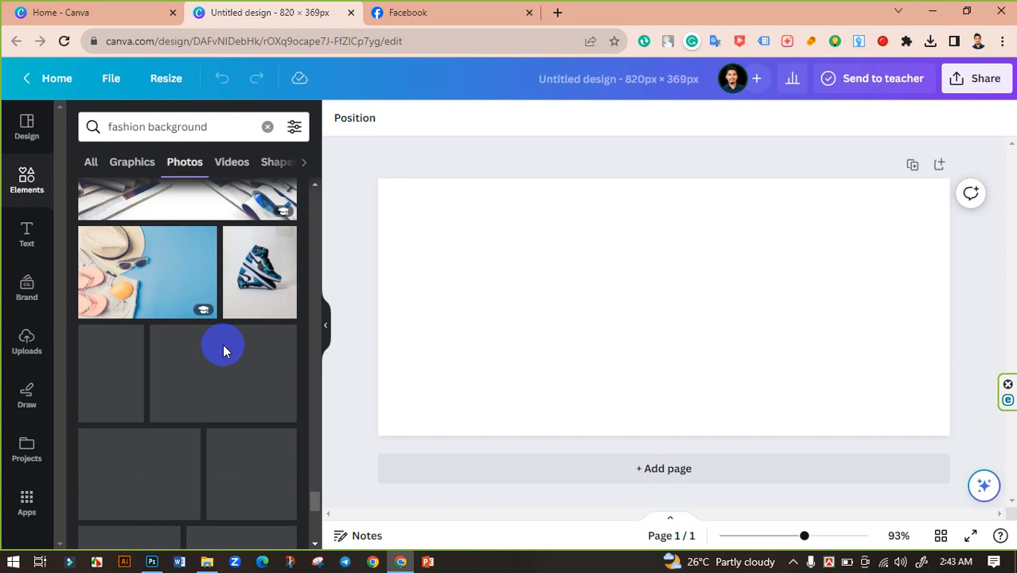
pyautogui.scroll(-6, 224, 351)
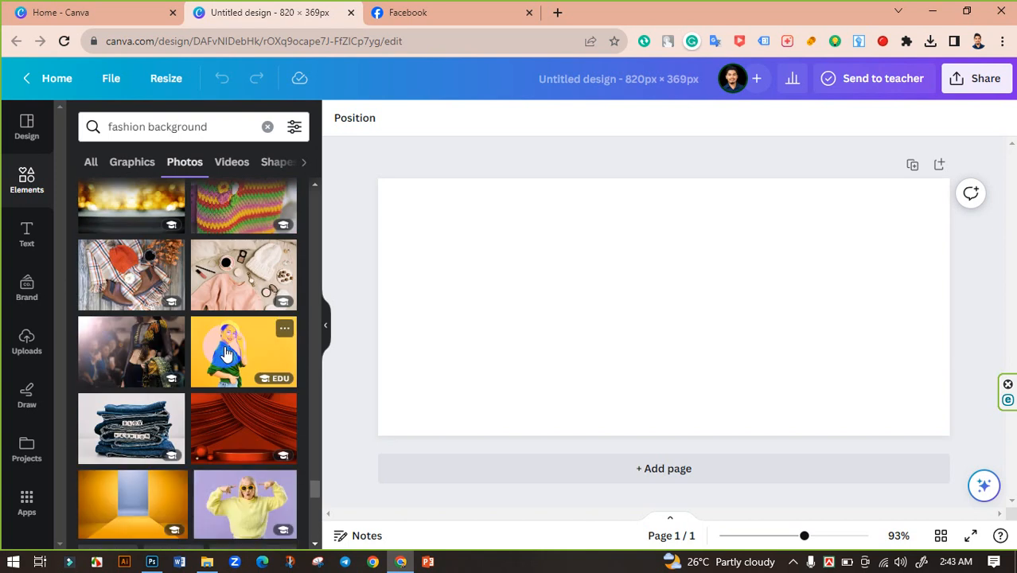
pyautogui.scroll(3, 224, 358)
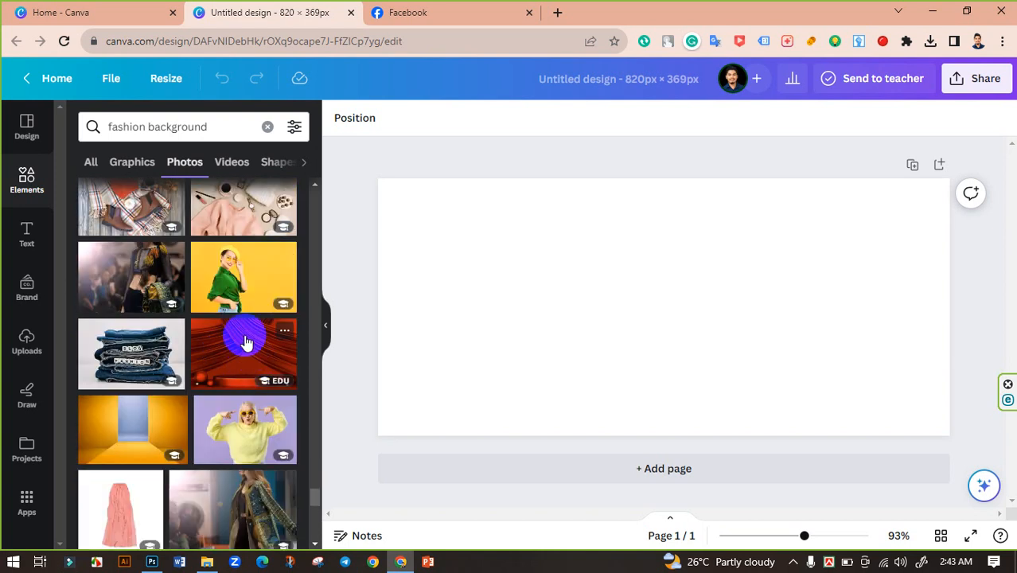
pyautogui.scroll(-6, 246, 342)
pyautogui.scroll(1, 223, 358)
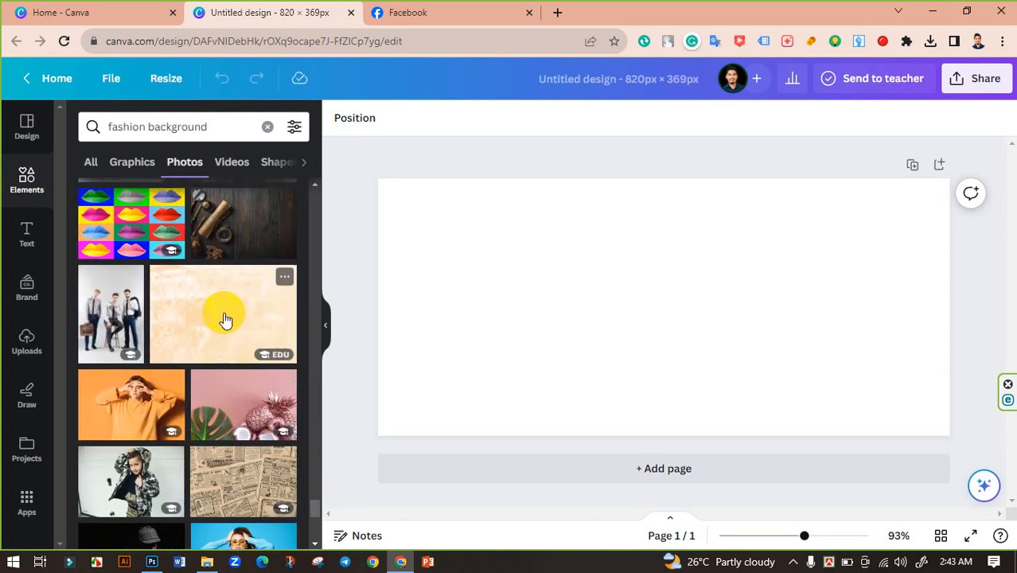
pyautogui.scroll(-10, 226, 328)
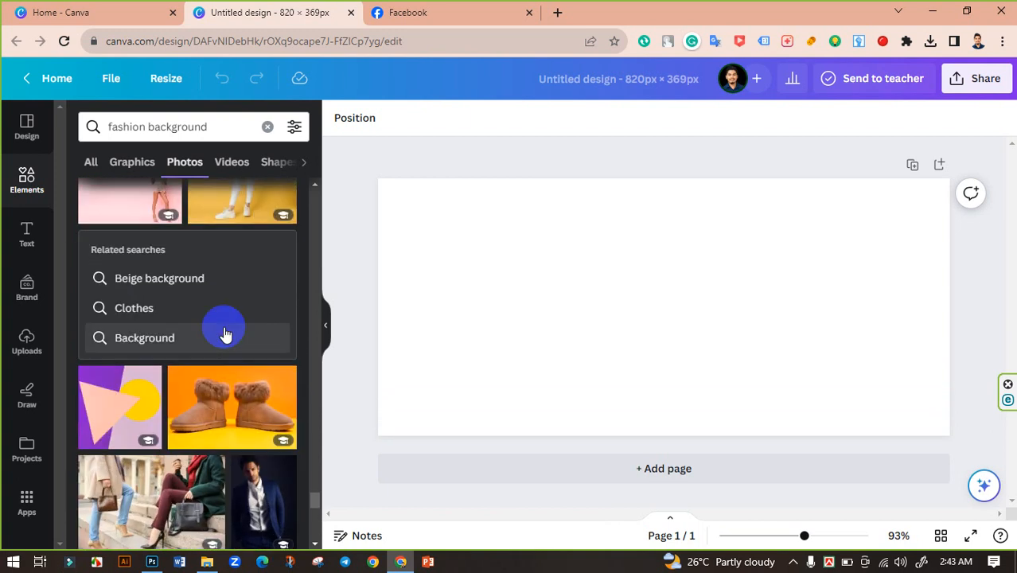
pyautogui.scroll(-12, 226, 334)
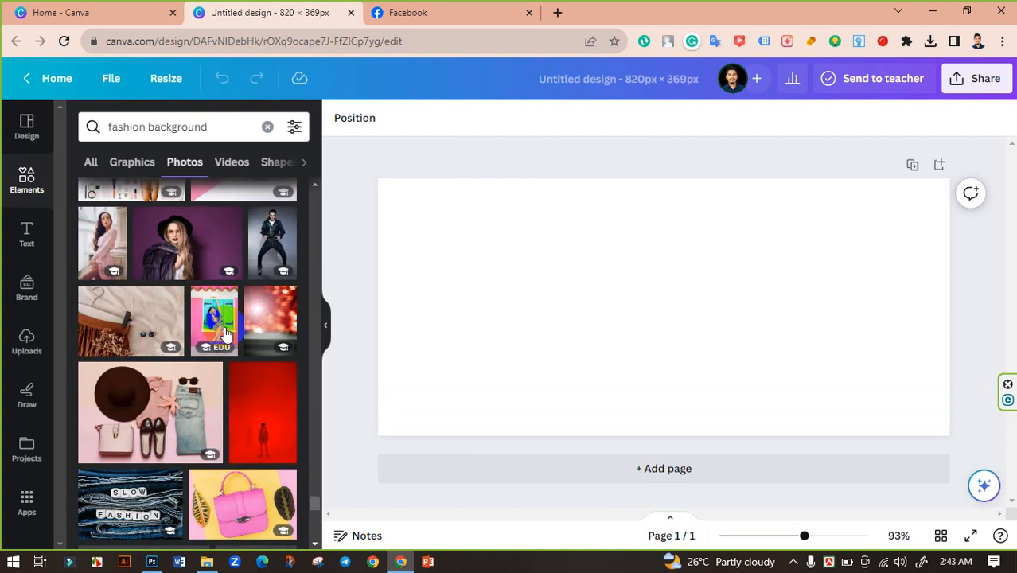
pyautogui.scroll(-8, 226, 326)
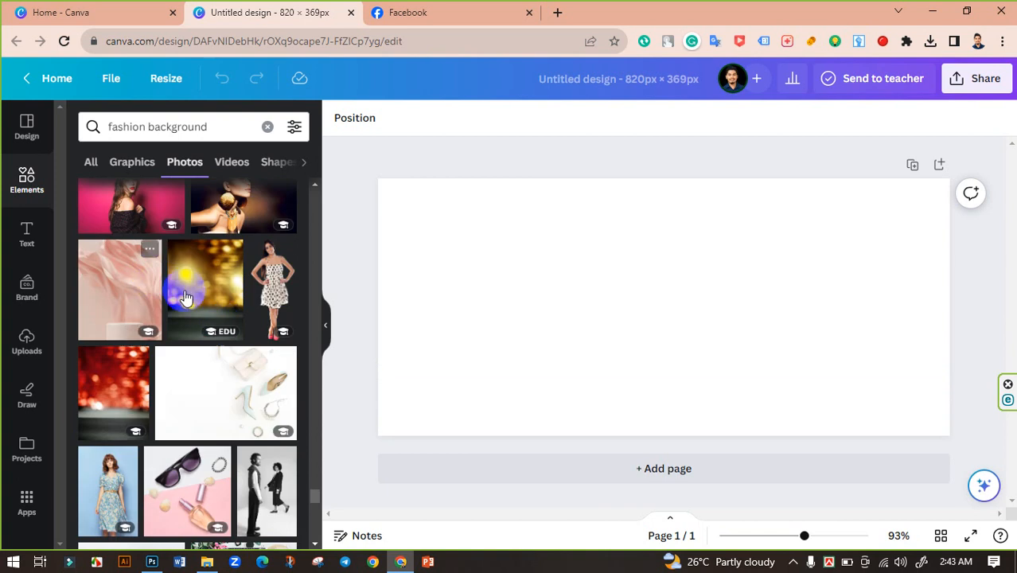
pyautogui.scroll(-3, 231, 303)
pyautogui.scroll(-3, 233, 305)
pyautogui.scroll(-6, 233, 301)
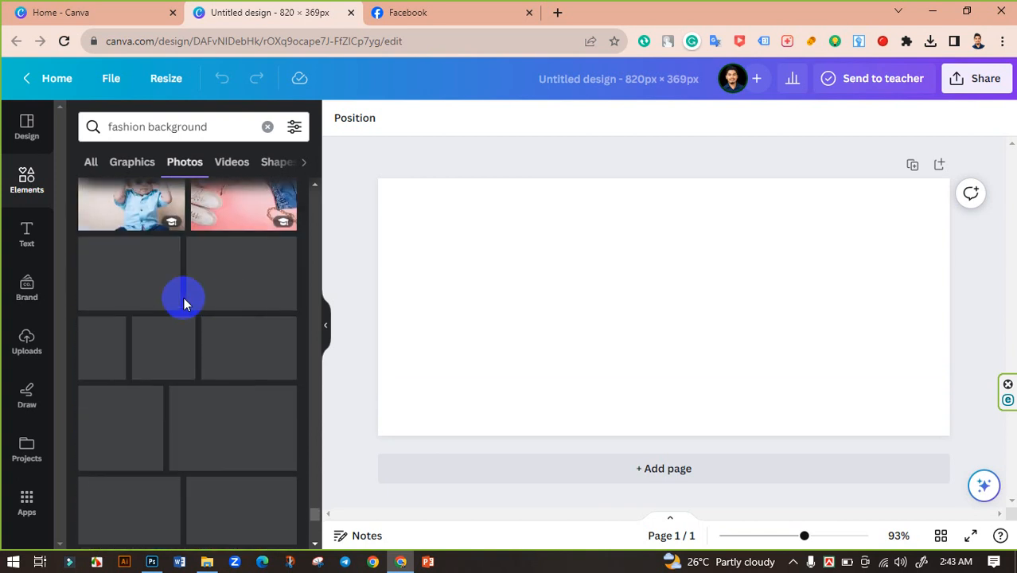
pyautogui.scroll(-2, 259, 351)
pyautogui.scroll(-10, 259, 351)
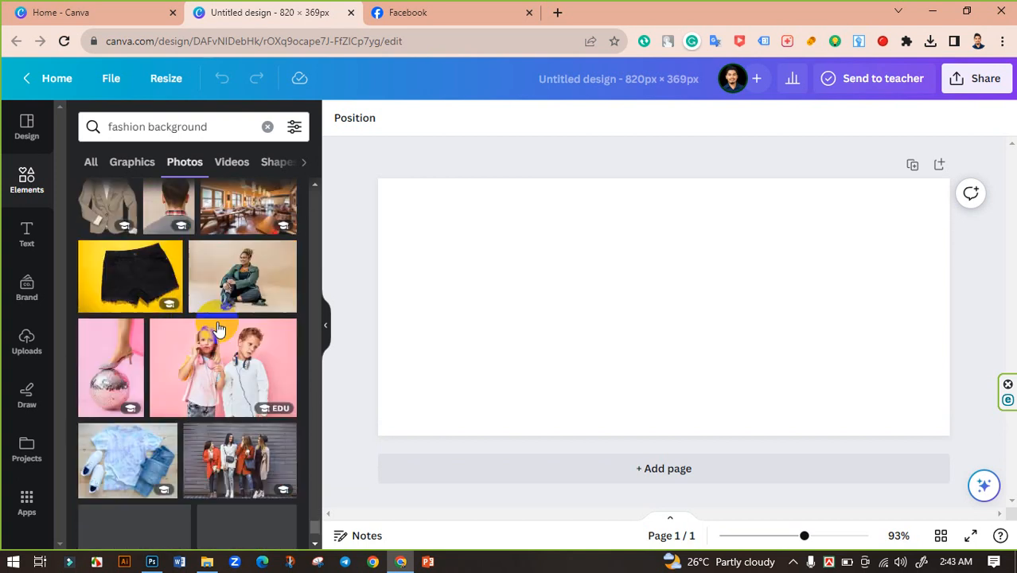
pyautogui.scroll(-8, 220, 327)
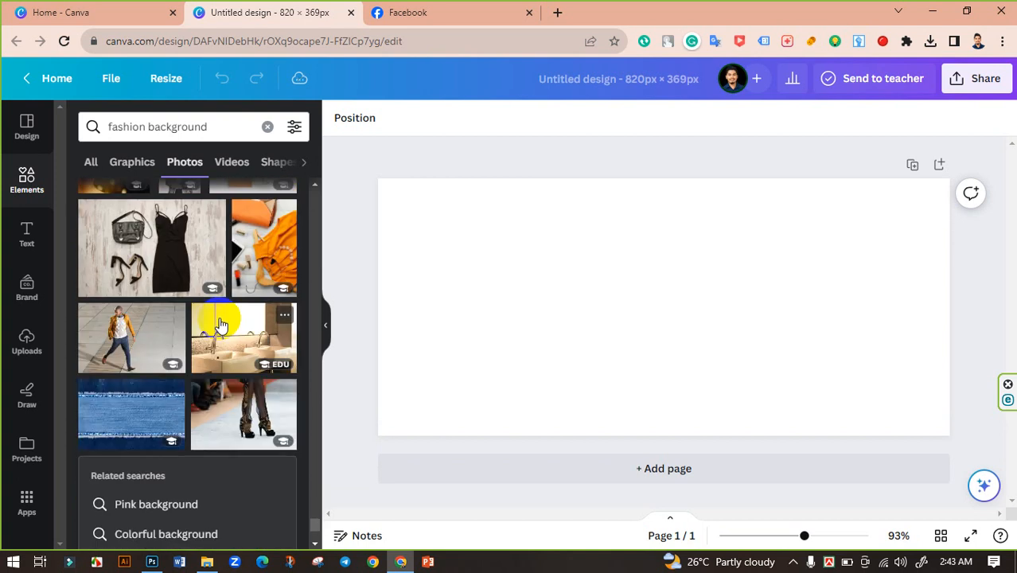
pyautogui.scroll(-8, 221, 323)
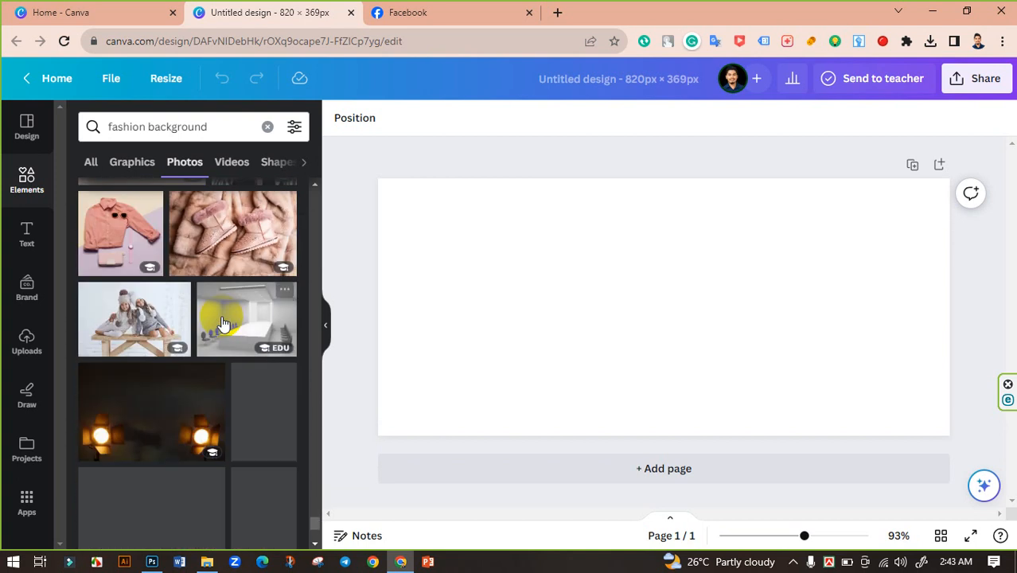
pyautogui.scroll(-3, 224, 322)
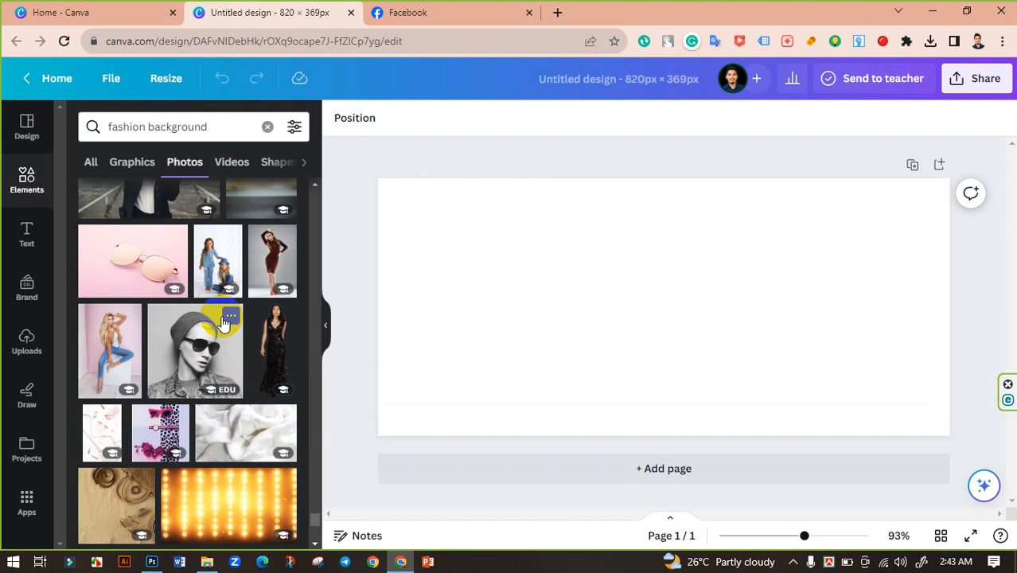
pyautogui.scroll(-6, 222, 320)
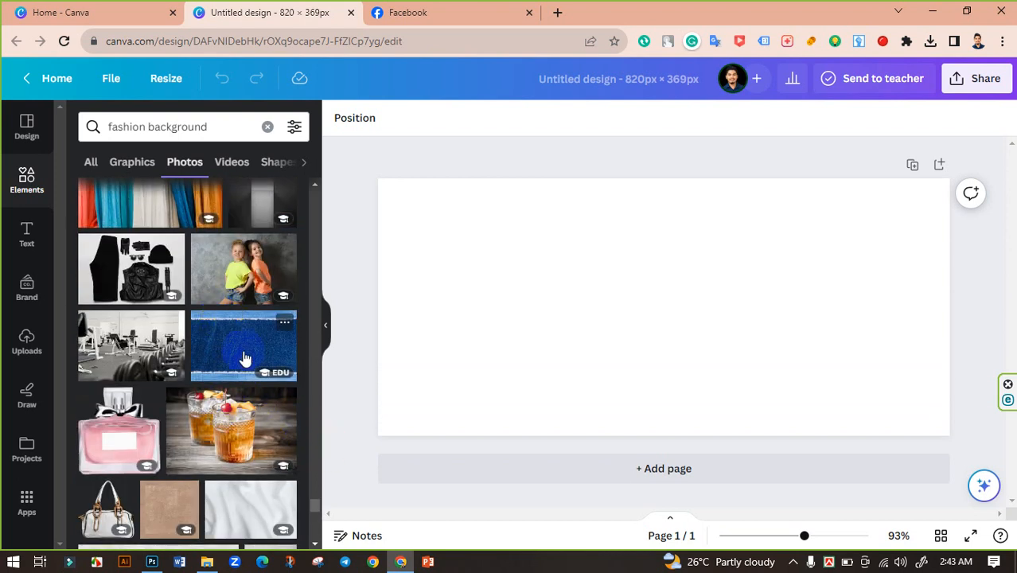
# Add the blue denim texture photo to the design.
pyautogui.scroll(-3, 245, 358)
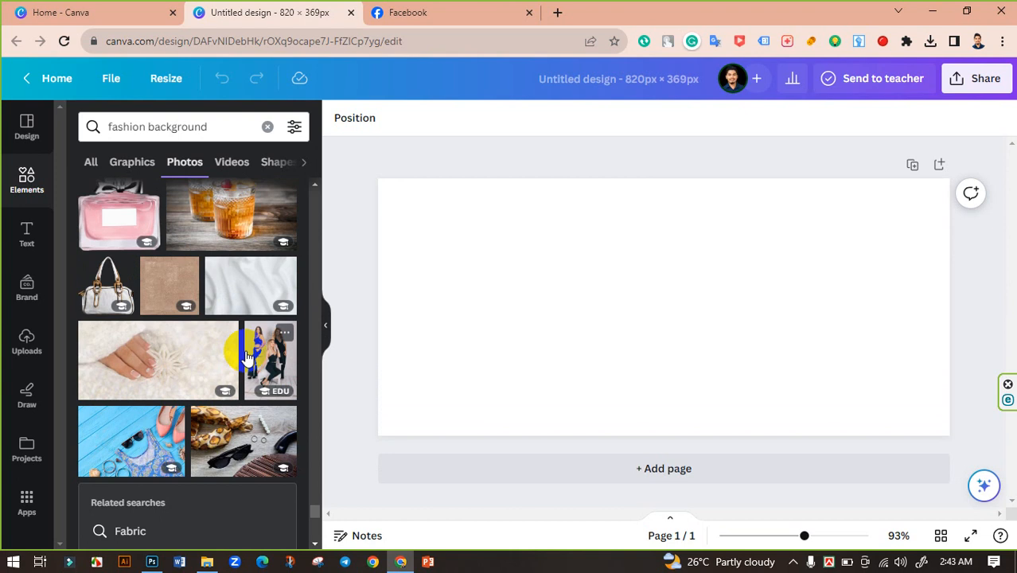
pyautogui.scroll(3, 245, 358)
pyautogui.click(245, 352)
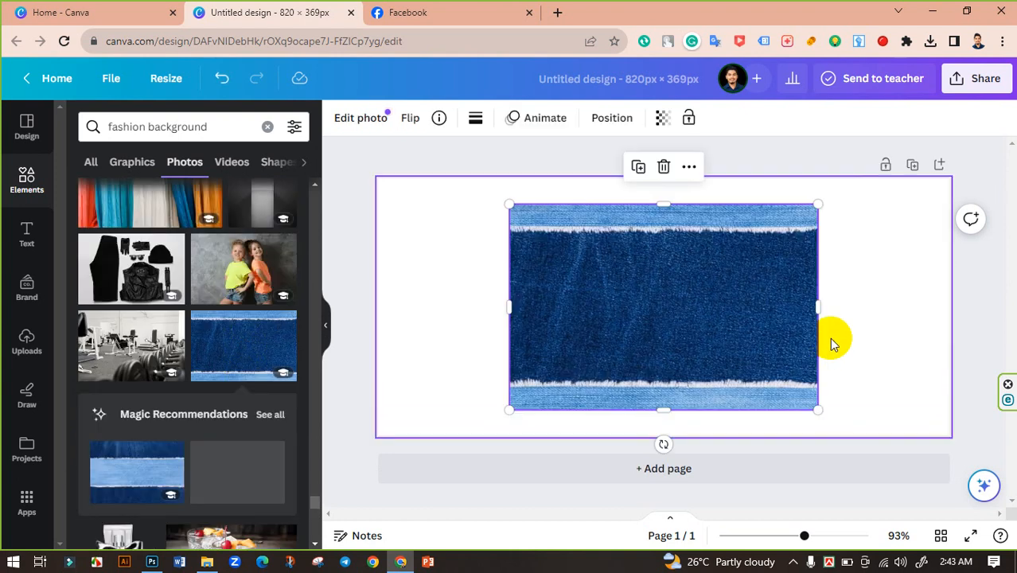
# Resize and reposition the denim photo so it covers the whole banner.
pyautogui.moveTo(836, 430); pyautogui.dragTo(955, 491)
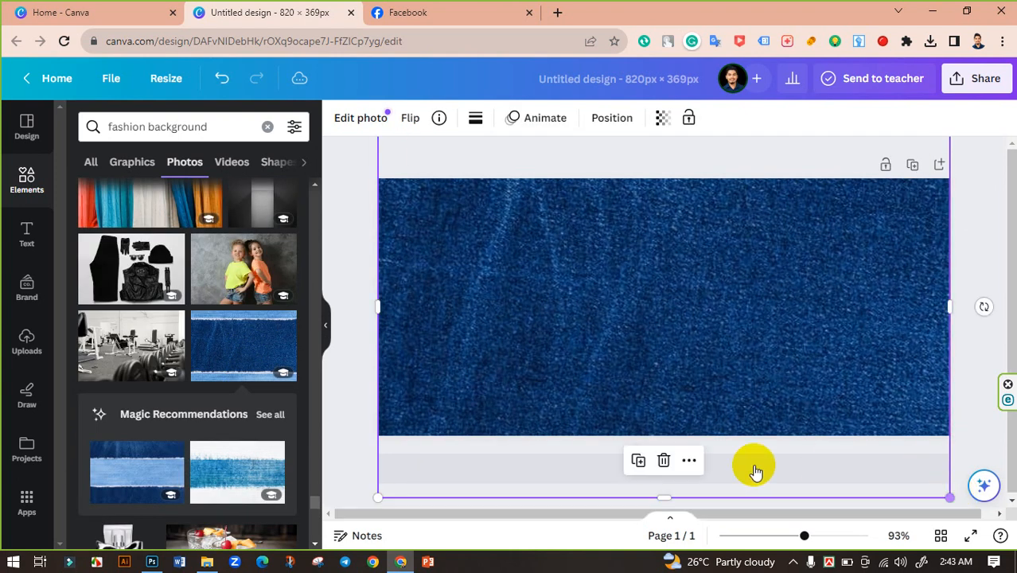
pyautogui.moveTo(672, 498); pyautogui.dragTo(665, 478)
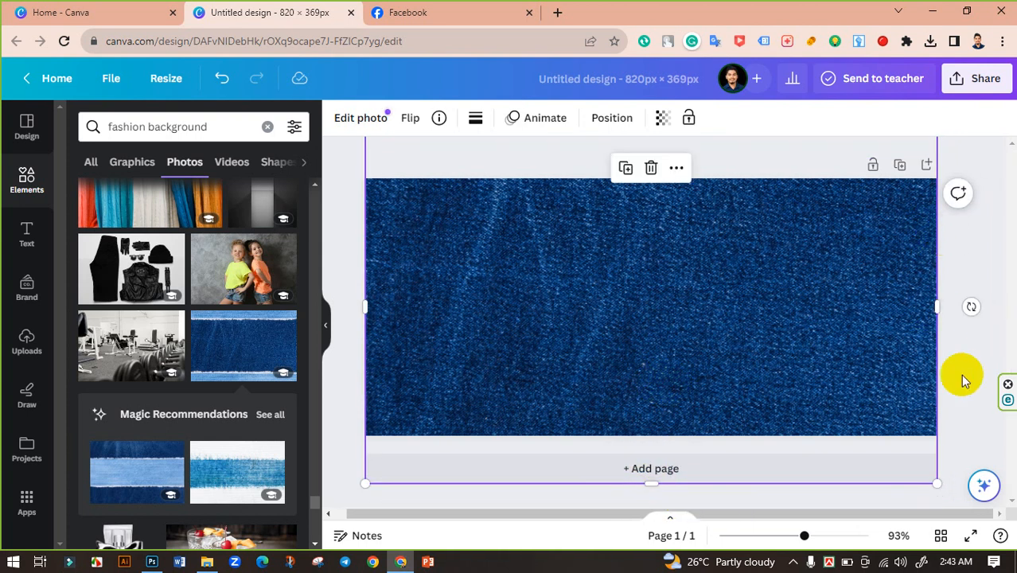
pyautogui.moveTo(889, 439)
pyautogui.mouseDown()
pyautogui.moveTo(865, 420)
pyautogui.moveTo(872, 430)
pyautogui.mouseUp()
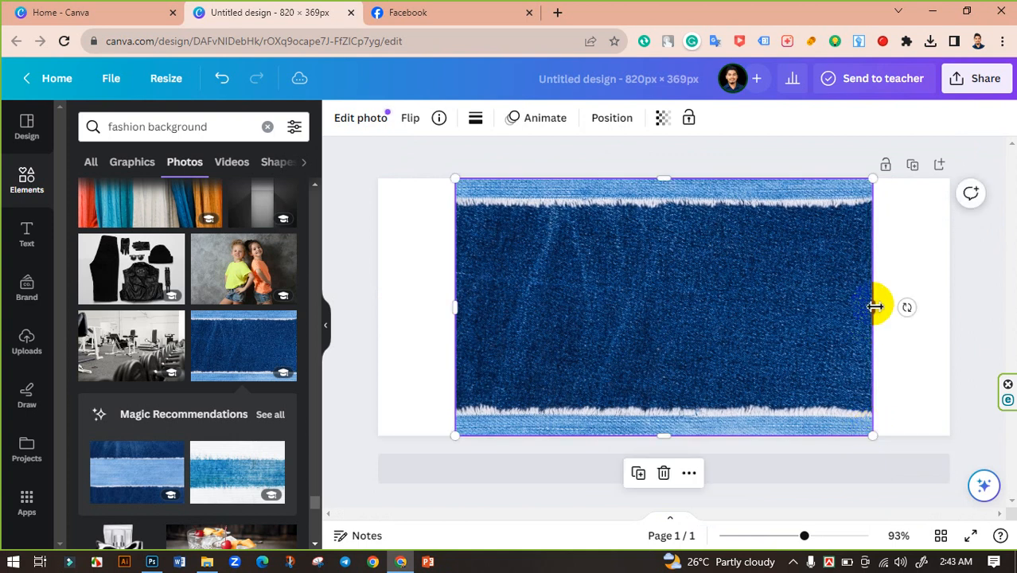
pyautogui.moveTo(874, 306); pyautogui.dragTo(935, 317)
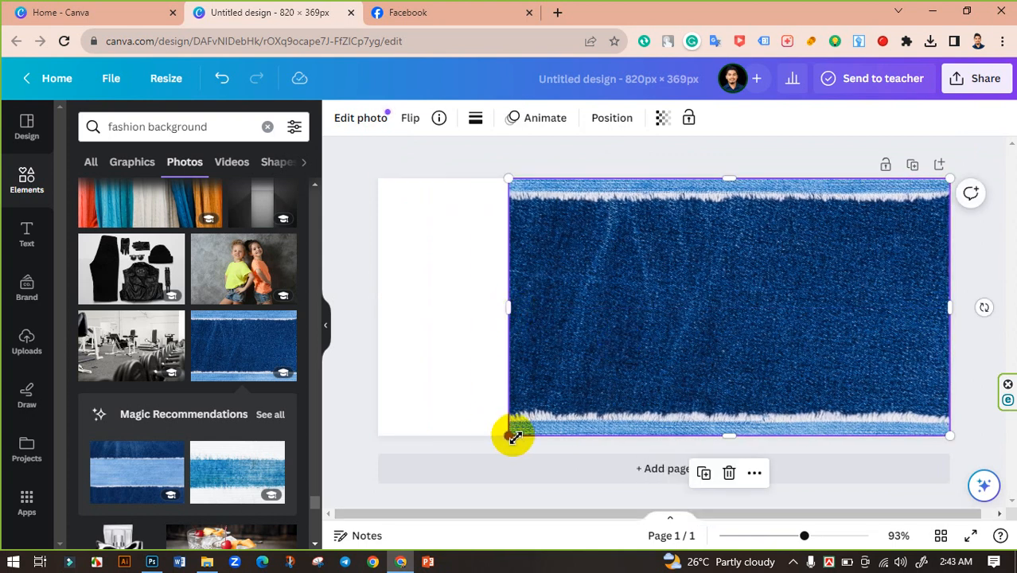
pyautogui.moveTo(511, 434); pyautogui.dragTo(351, 475)
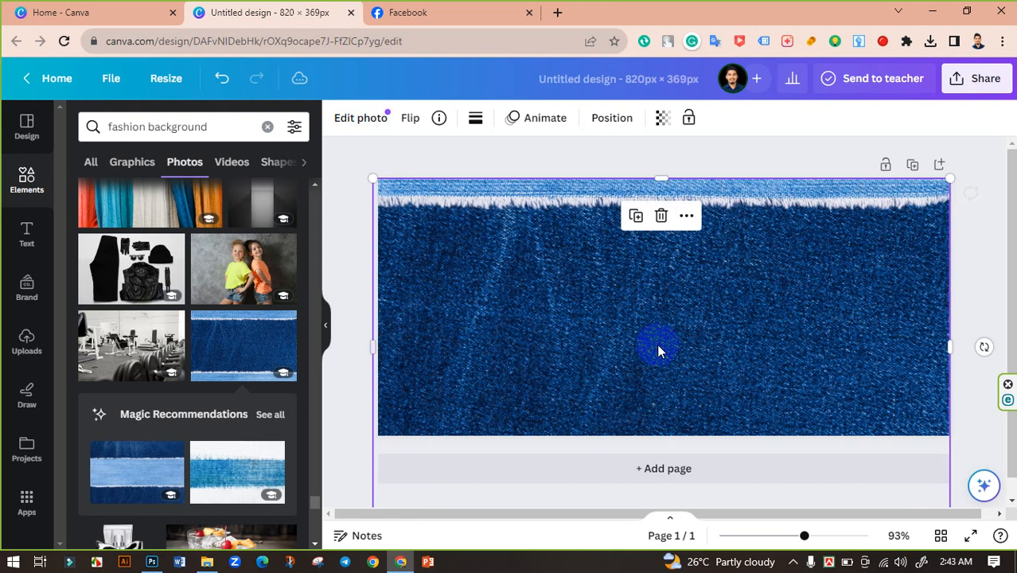
pyautogui.click(671, 337)
pyautogui.moveTo(671, 338); pyautogui.dragTo(668, 325)
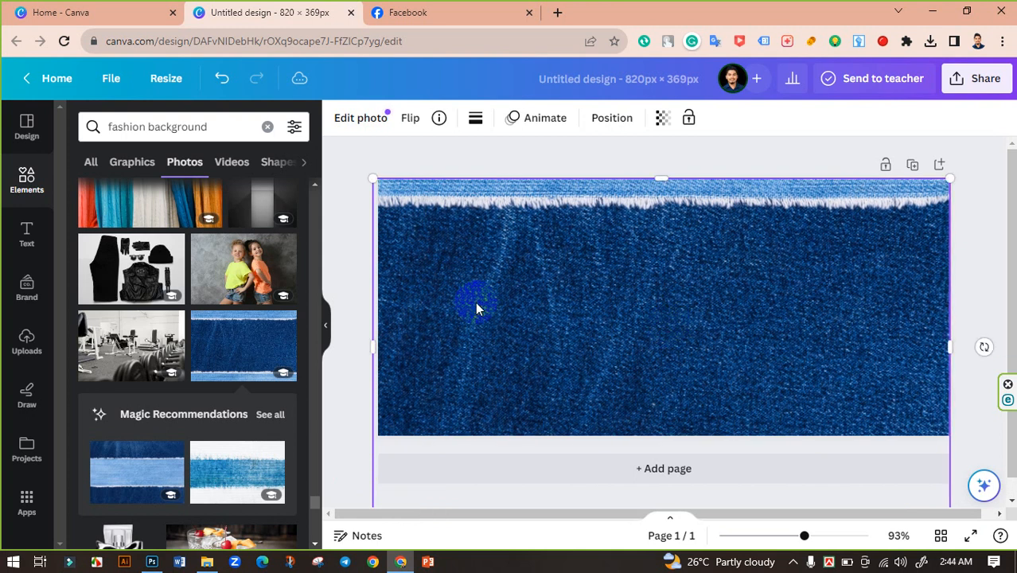
pyautogui.click(339, 232)
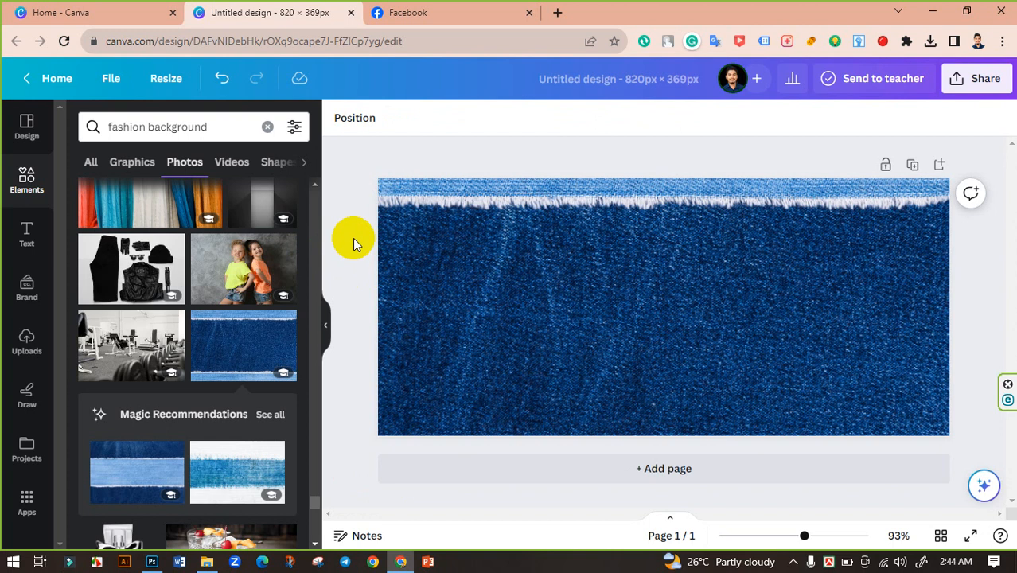
# Search the elements for frame and open the full list of frame results.
pyautogui.scroll(-4, 238, 334)
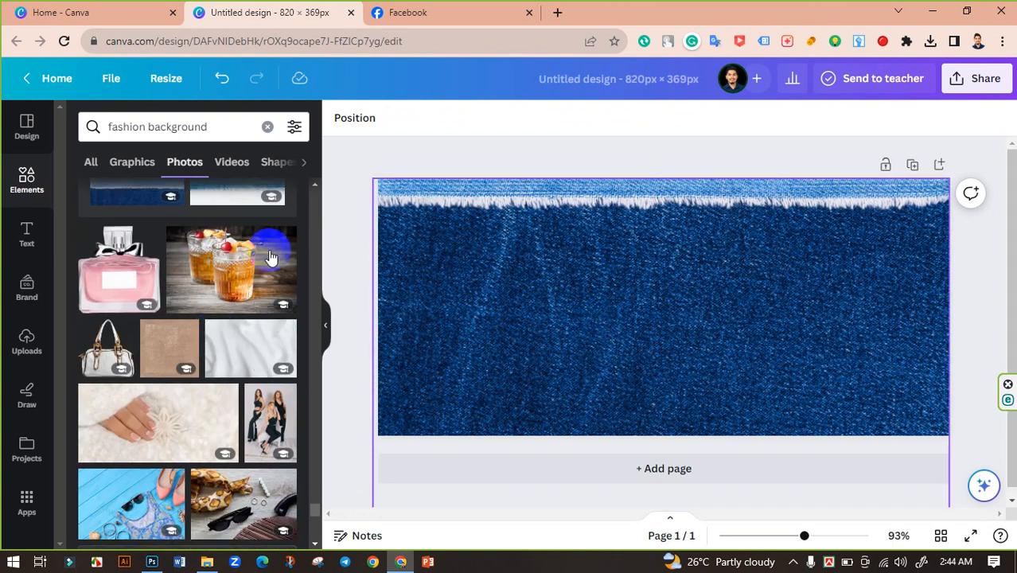
pyautogui.click(24, 295)
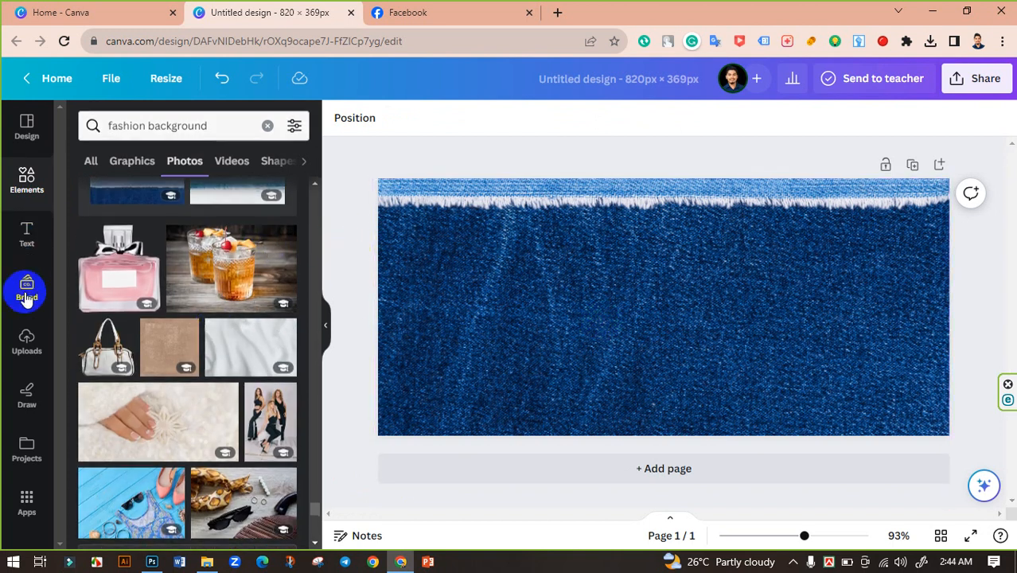
pyautogui.click(26, 183)
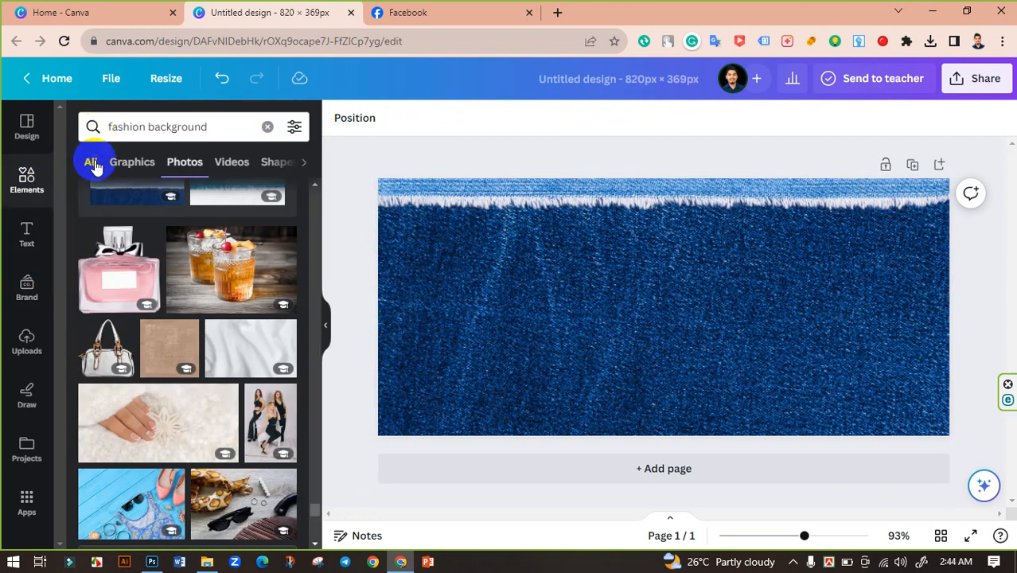
pyautogui.click(92, 163)
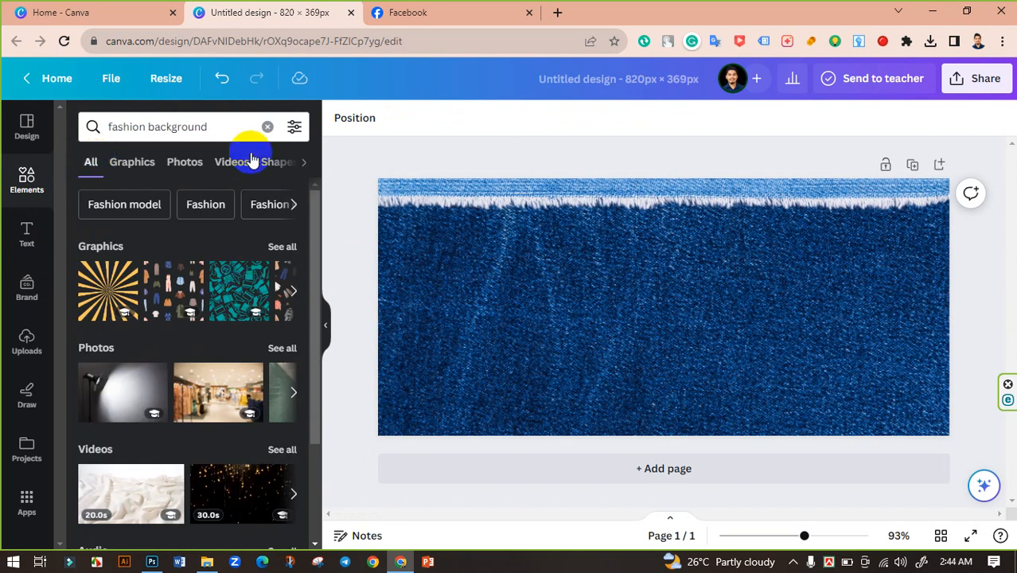
pyautogui.click(268, 127)
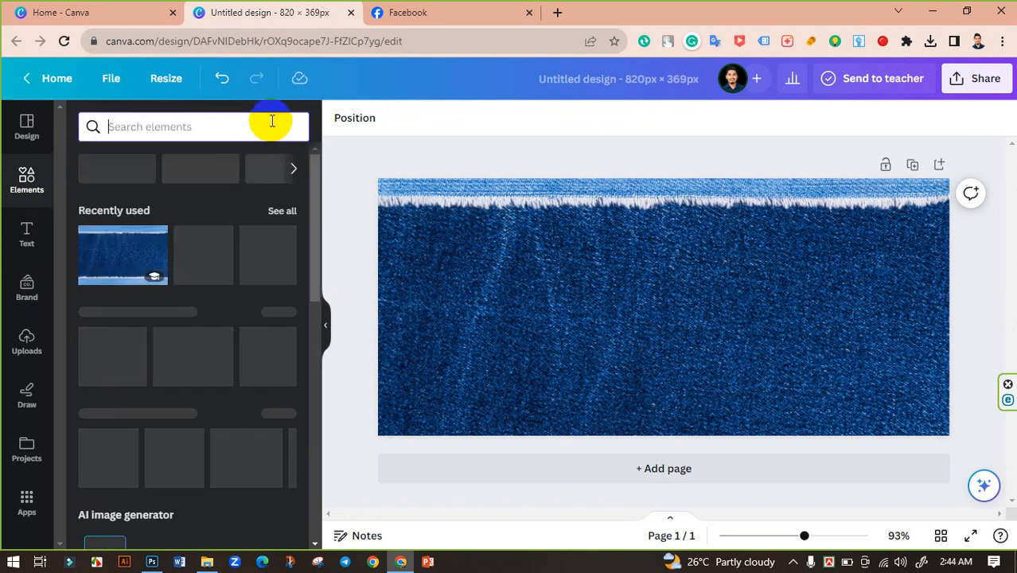
pyautogui.click(149, 136)
pyautogui.write('frame')
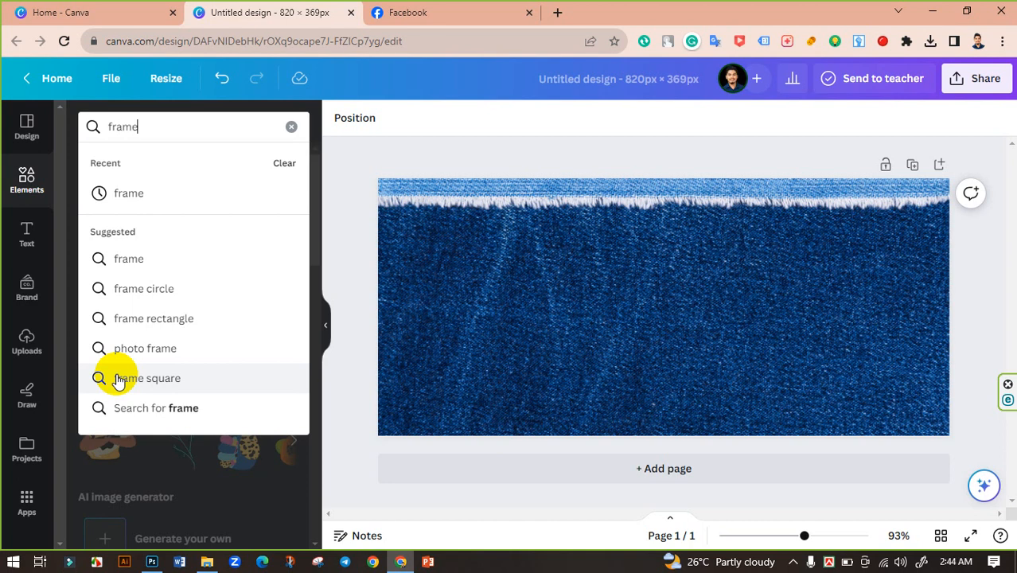
pyautogui.click(150, 259)
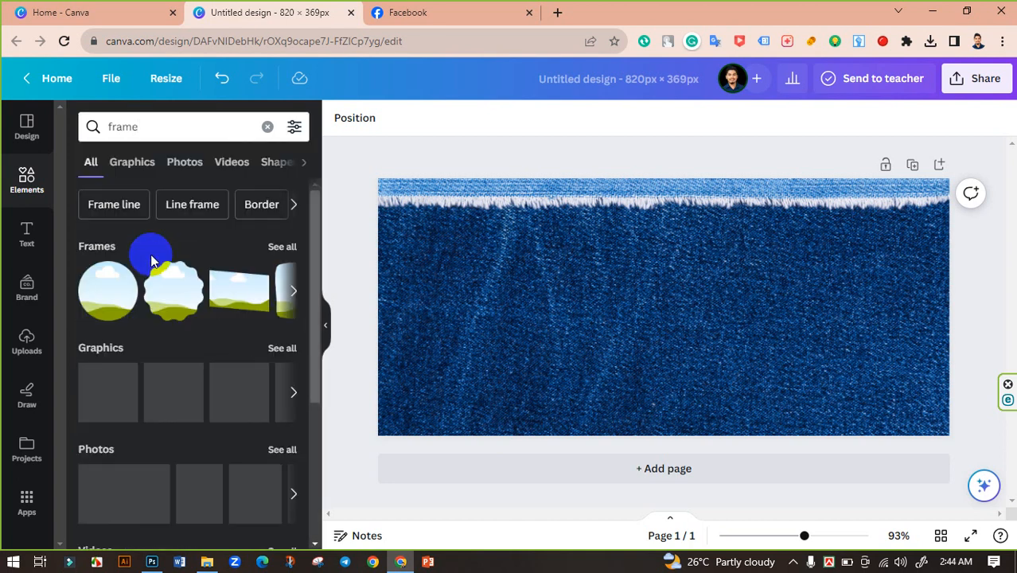
pyautogui.click(282, 247)
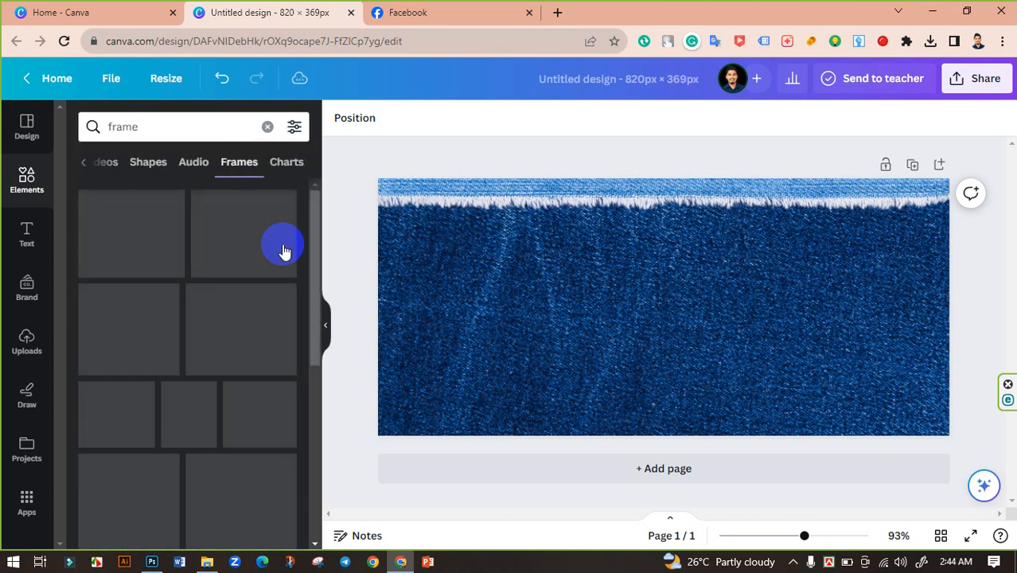
# Scroll through the frame results to look for a suitable frame shape.
pyautogui.scroll(-5, 159, 325)
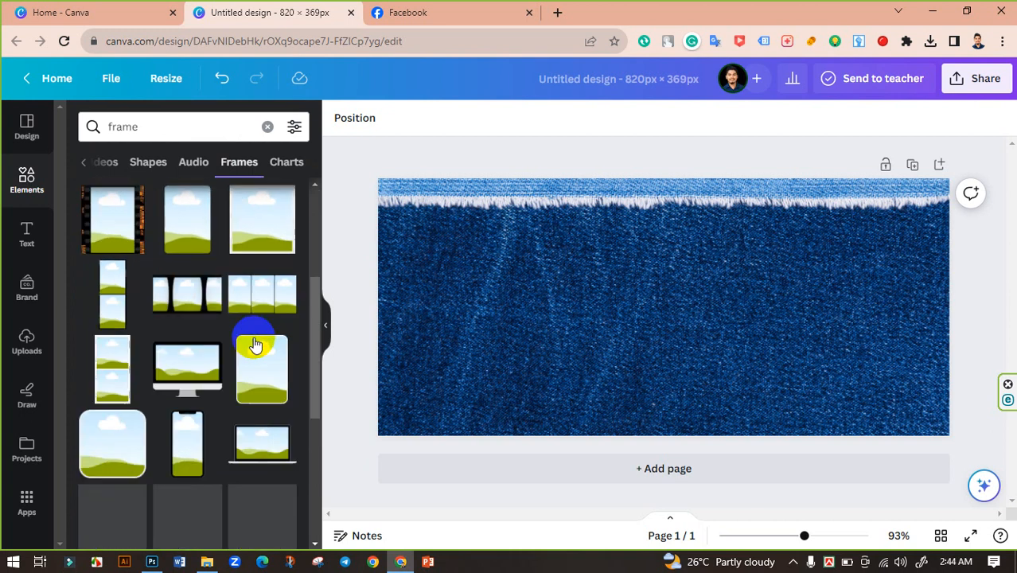
pyautogui.scroll(-4, 254, 345)
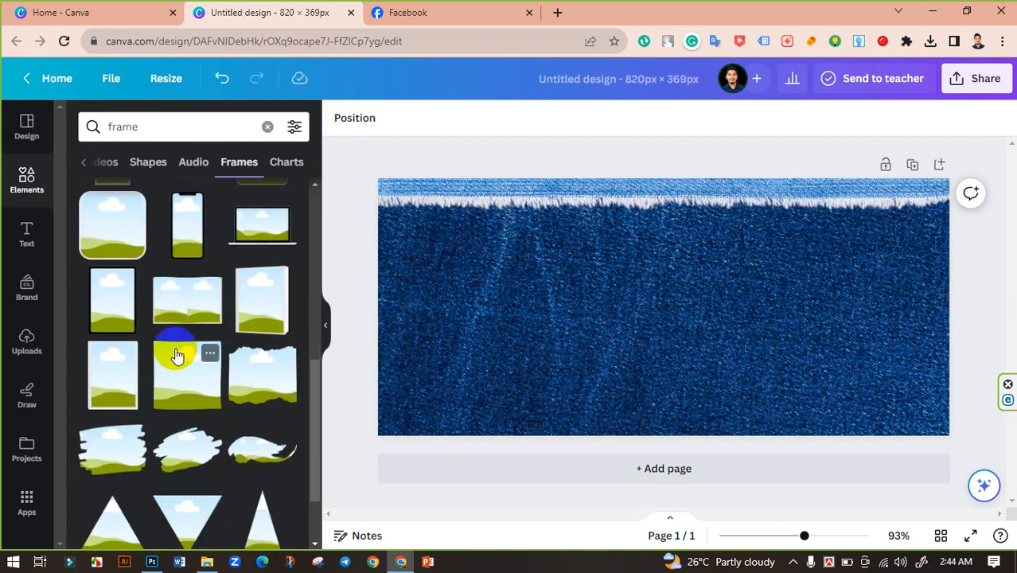
pyautogui.scroll(-5, 177, 356)
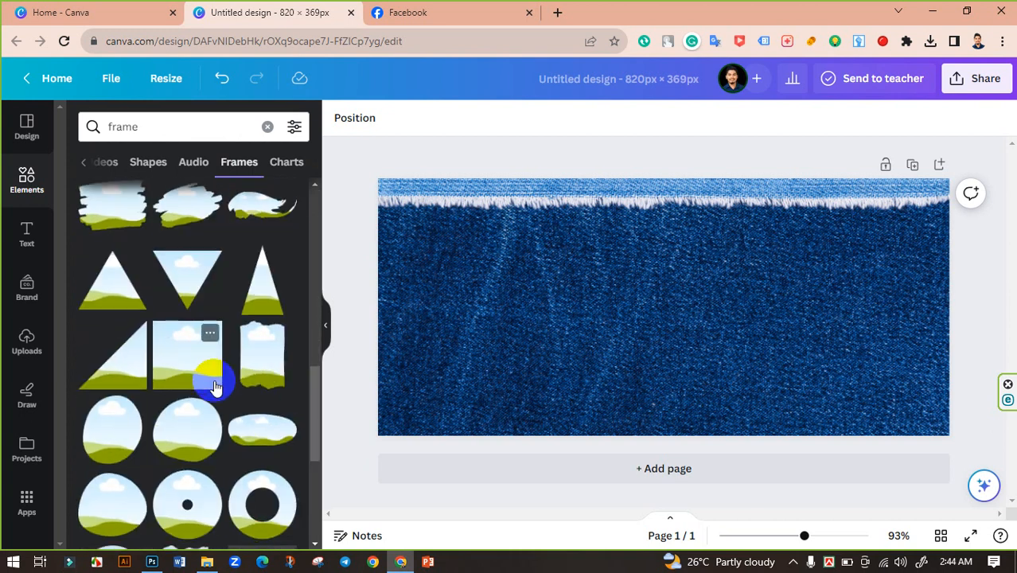
pyautogui.scroll(2, 212, 387)
pyautogui.scroll(-3, 217, 398)
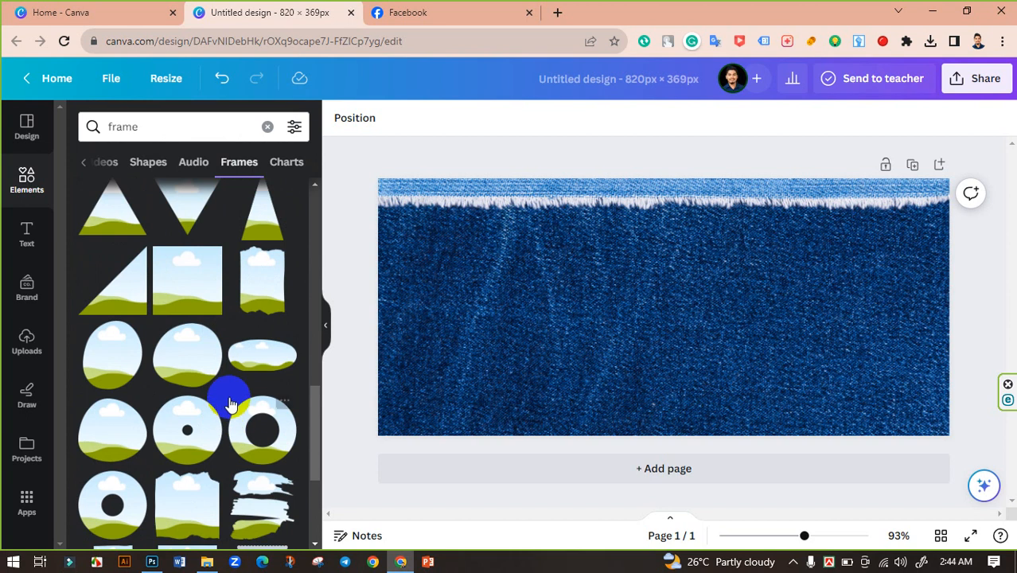
pyautogui.scroll(-3, 239, 398)
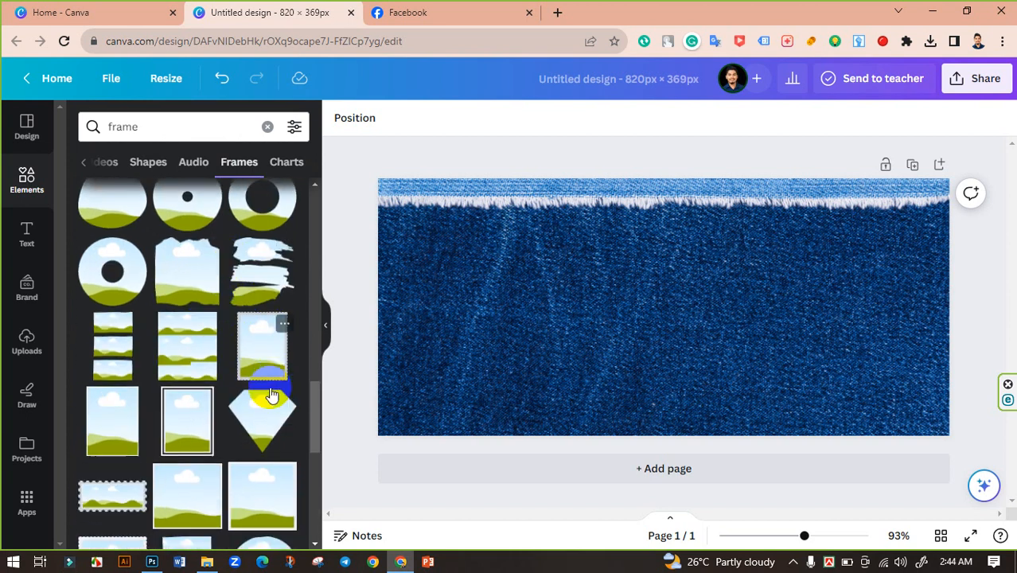
pyautogui.scroll(-7, 263, 398)
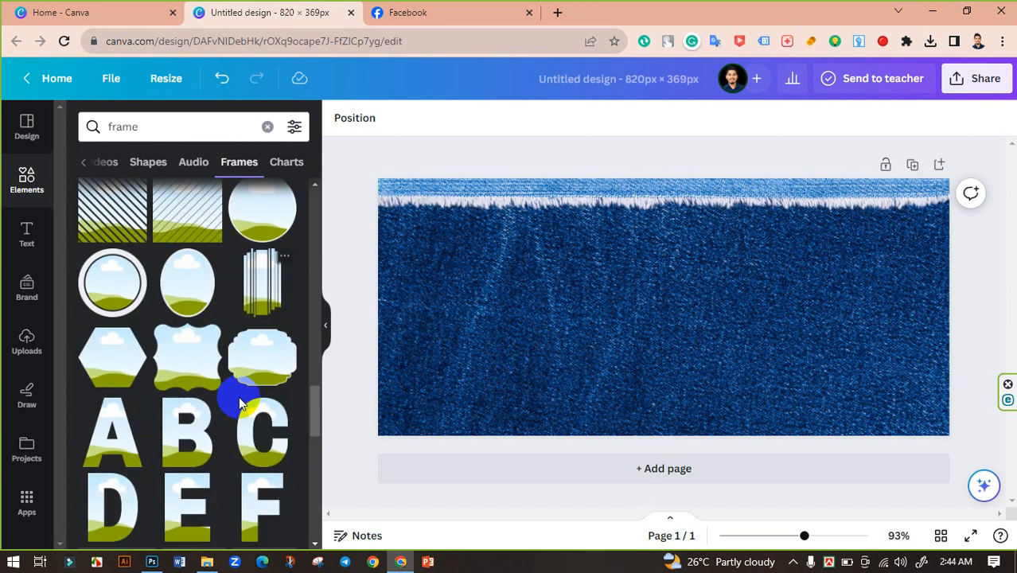
pyautogui.scroll(-10, 240, 398)
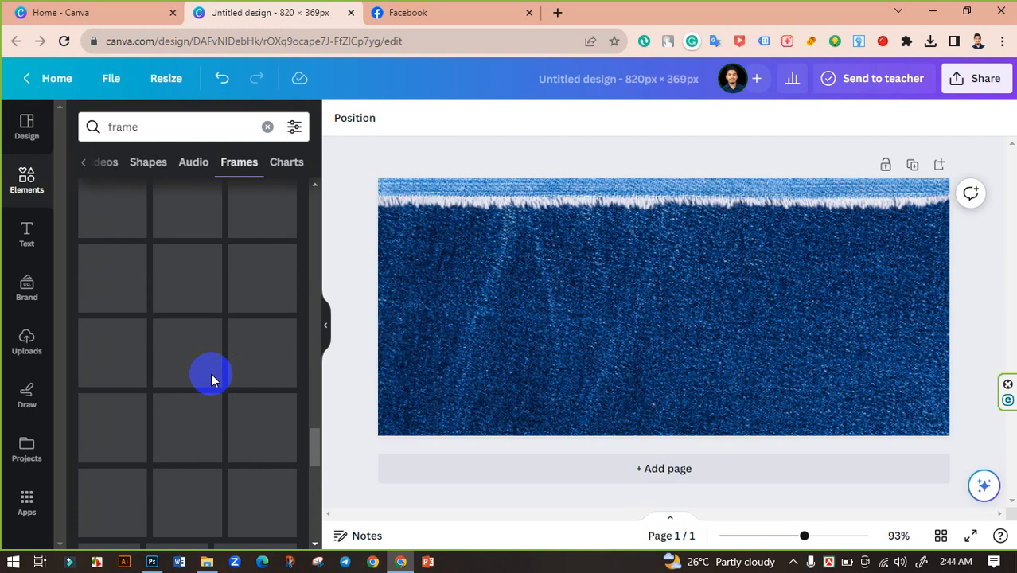
pyautogui.scroll(5, 211, 381)
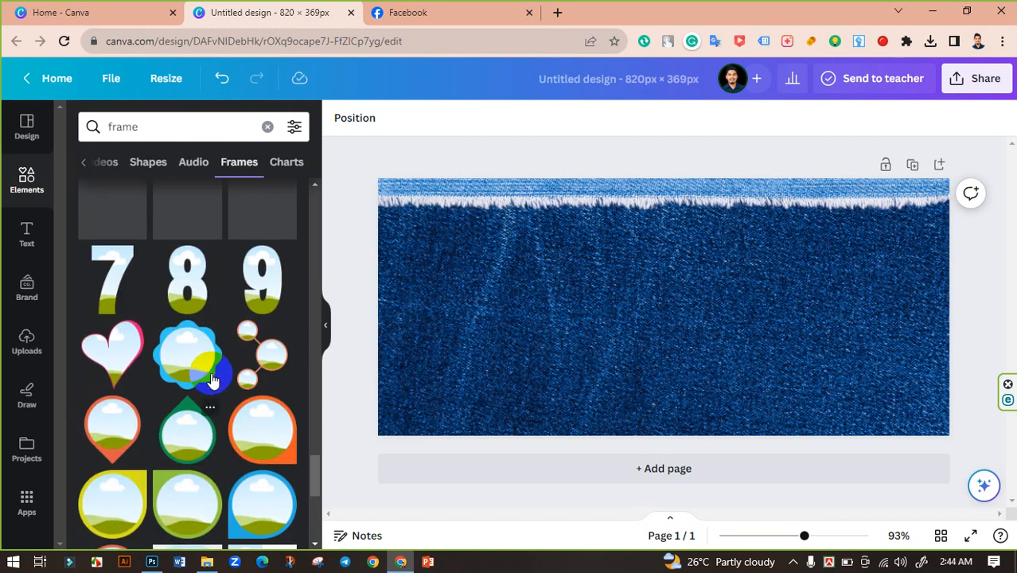
pyautogui.scroll(-4, 173, 379)
pyautogui.scroll(-3, 215, 382)
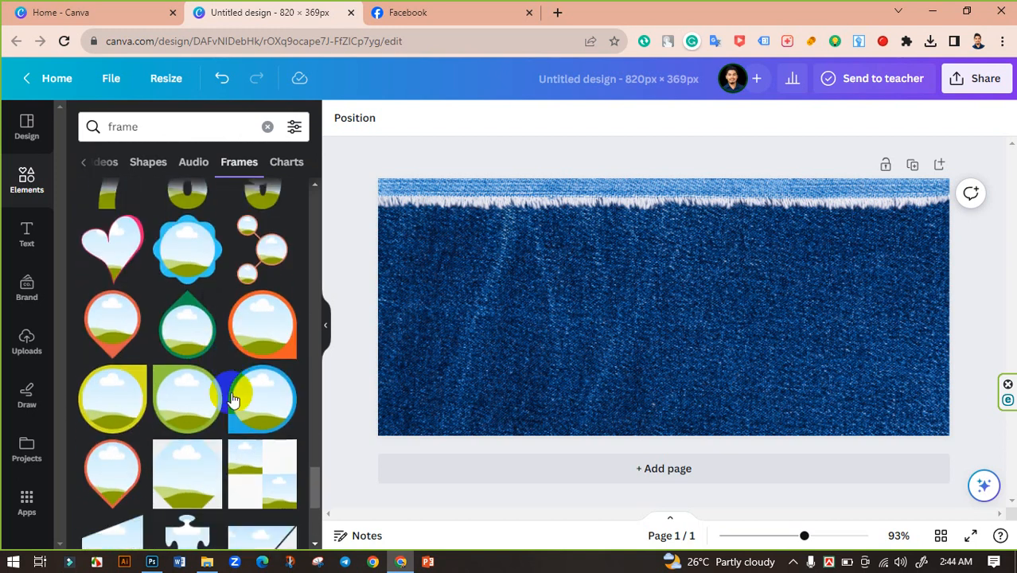
pyautogui.scroll(-6, 226, 331)
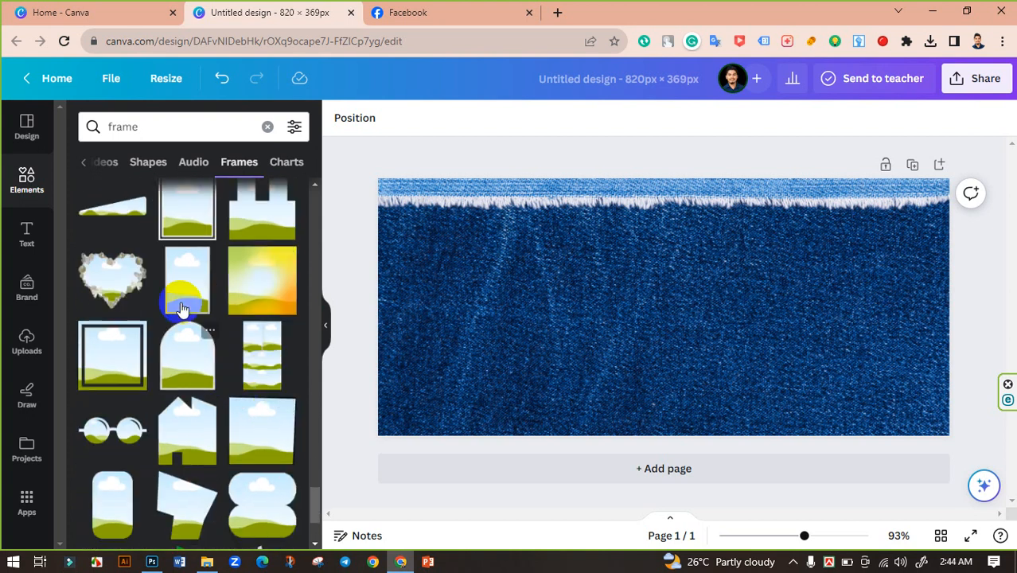
pyautogui.scroll(-2, 199, 382)
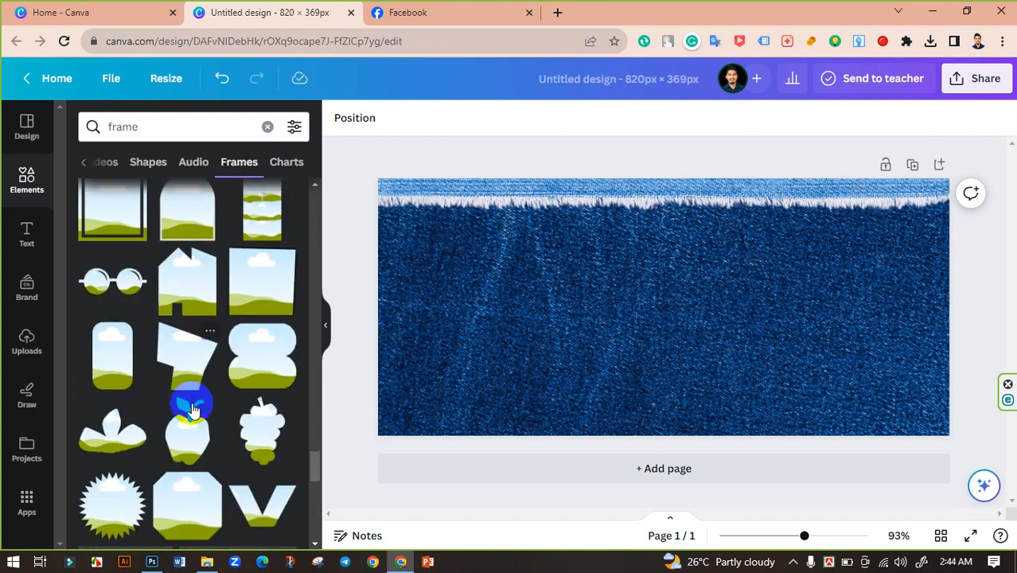
pyautogui.scroll(-7, 227, 402)
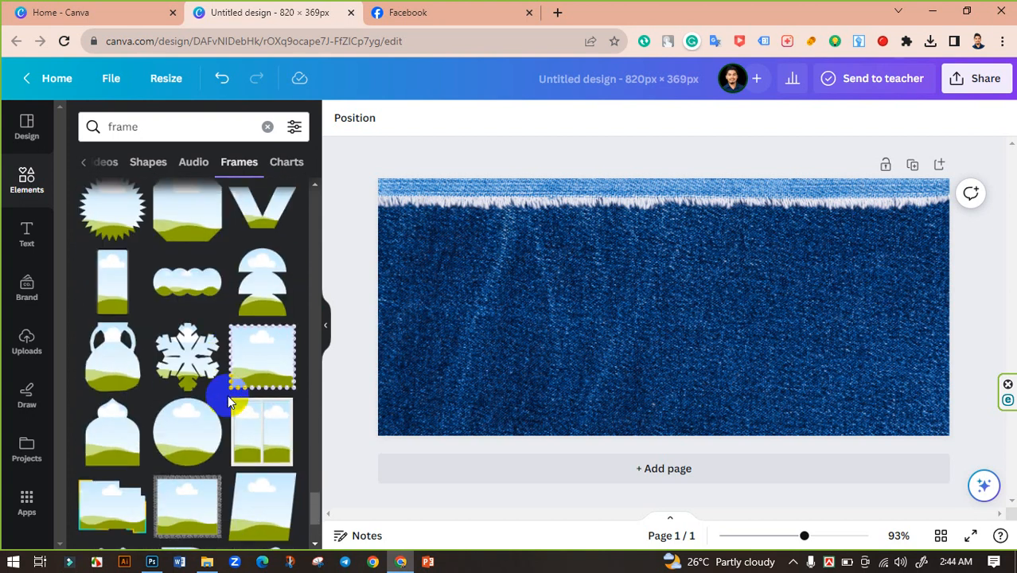
pyautogui.scroll(-4, 228, 405)
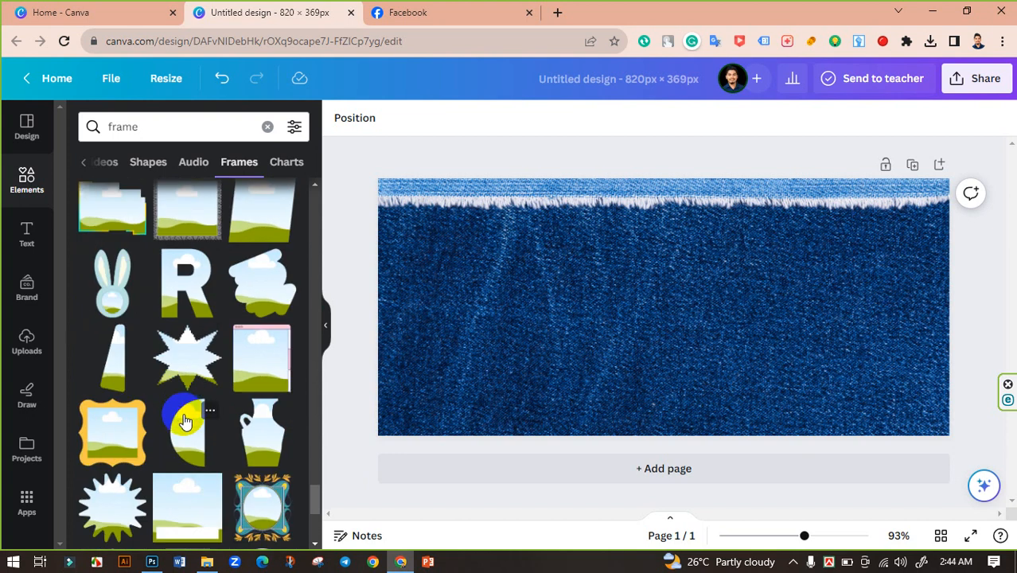
pyautogui.scroll(-5, 184, 418)
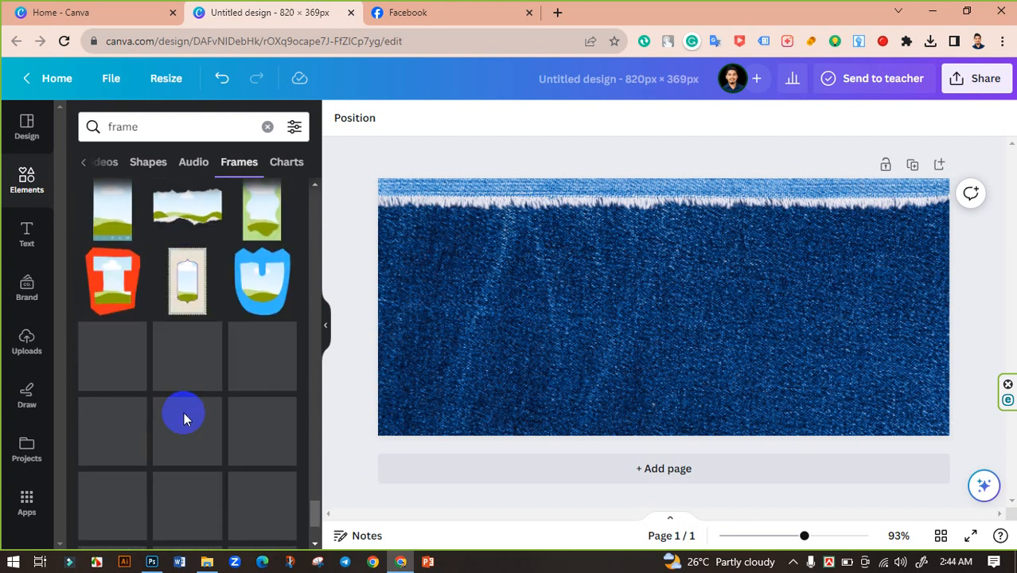
pyautogui.scroll(-2, 184, 413)
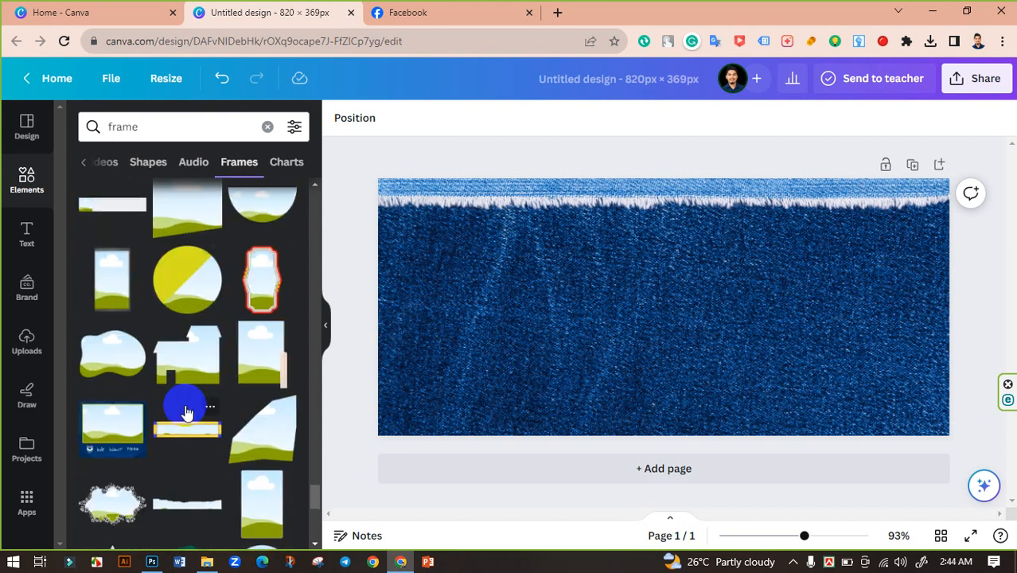
pyautogui.scroll(-4, 186, 412)
pyautogui.scroll(2, 246, 362)
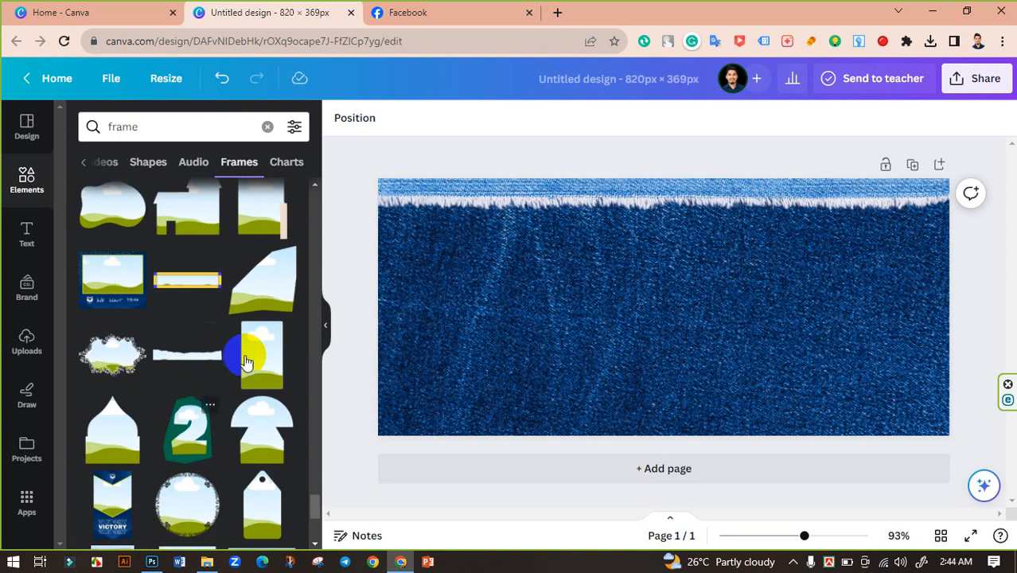
# Add a tall rectangular frame to the design and move it toward the banner's right side.
pyautogui.click(263, 360)
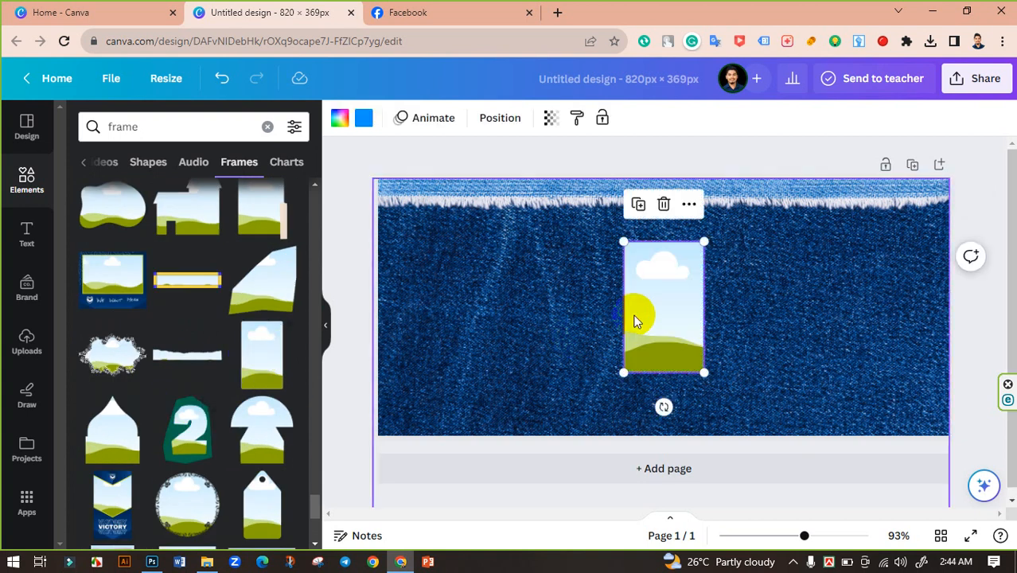
pyautogui.moveTo(641, 314); pyautogui.dragTo(864, 319)
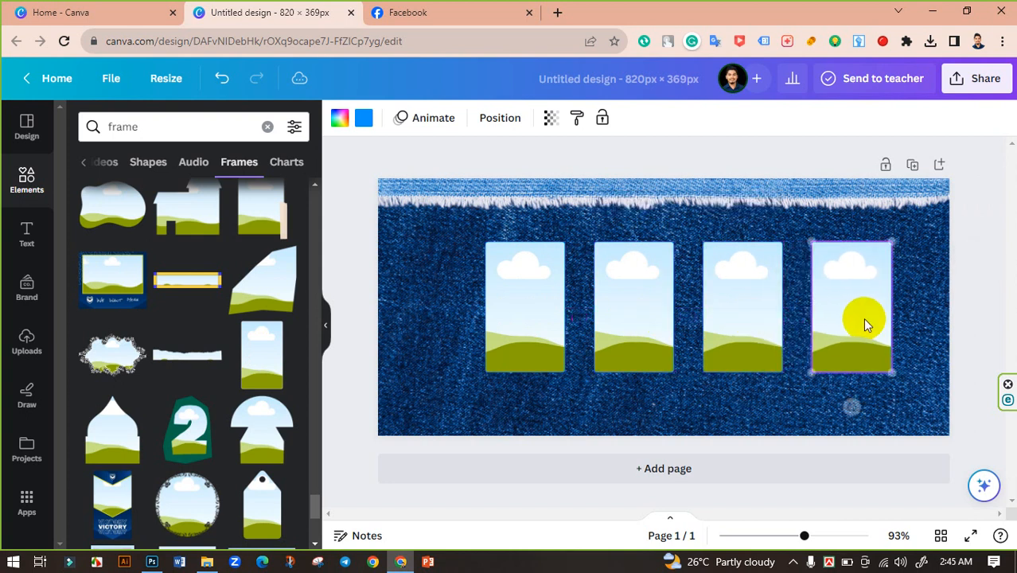
# Select all four rectangular frames together and shift them left to center the row on the banner.
pyautogui.keyDown('shift'); pyautogui.click(761, 307); pyautogui.keyUp('shift')
pyautogui.keyDown('shift'); pyautogui.click(652, 298); pyautogui.keyUp('shift')
pyautogui.keyDown('shift'); pyautogui.click(525, 298); pyautogui.keyUp('shift')
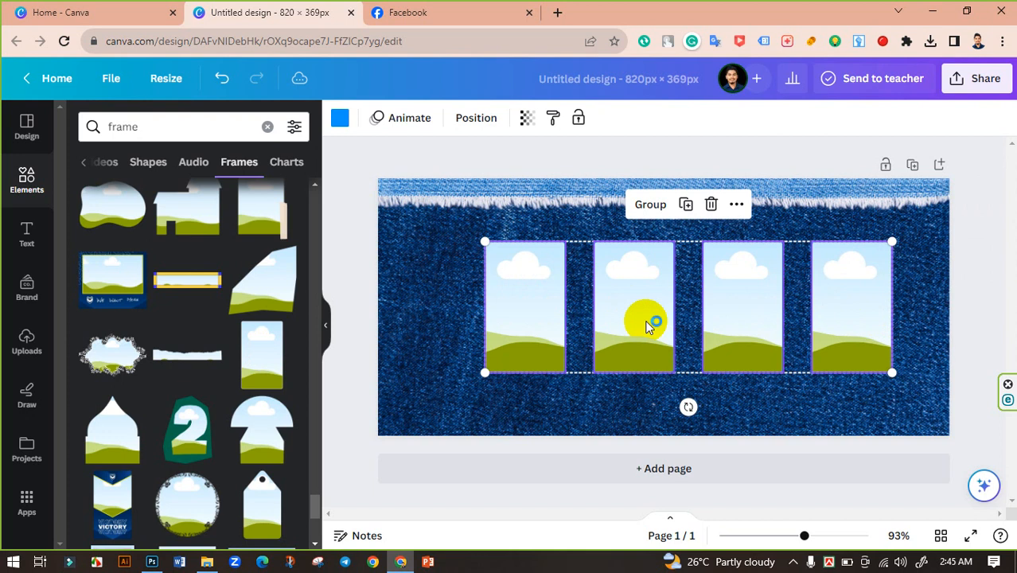
pyautogui.moveTo(647, 325); pyautogui.dragTo(623, 325)
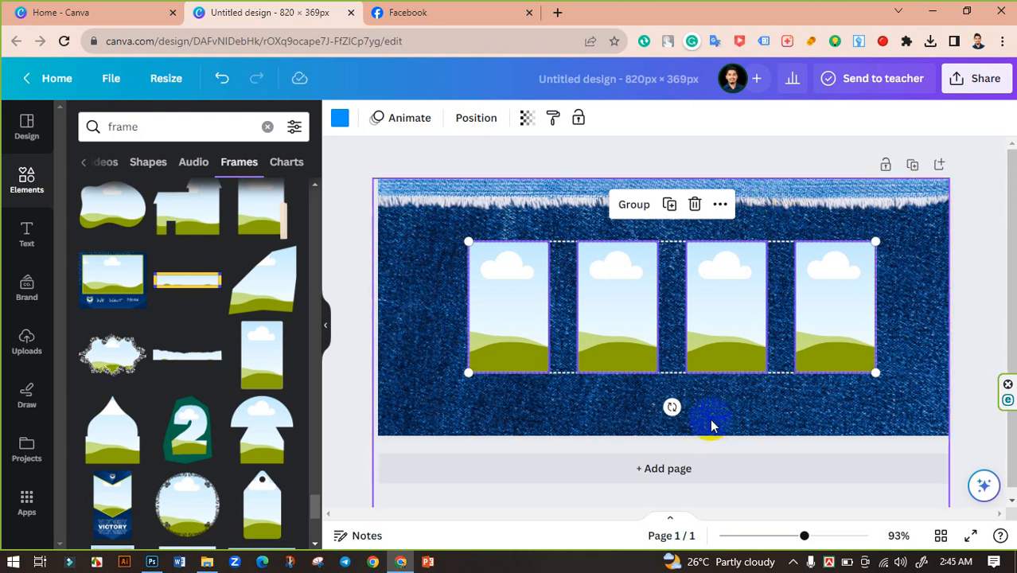
# Upload four model photos, 1 (4), 1 (5), 1 (6) and 1 (2), from the Downloads folder.
pyautogui.click(359, 216)
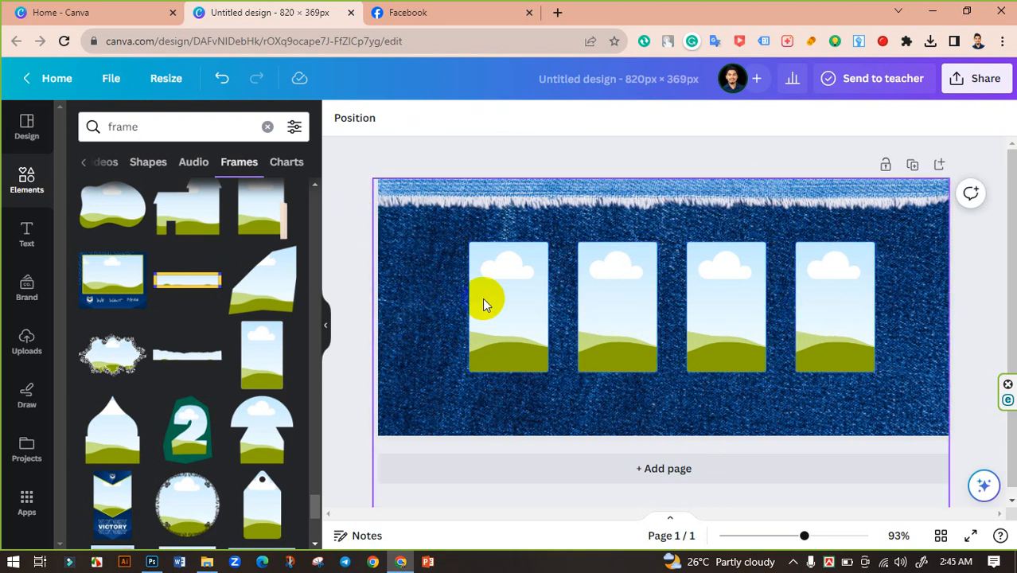
pyautogui.click(24, 350)
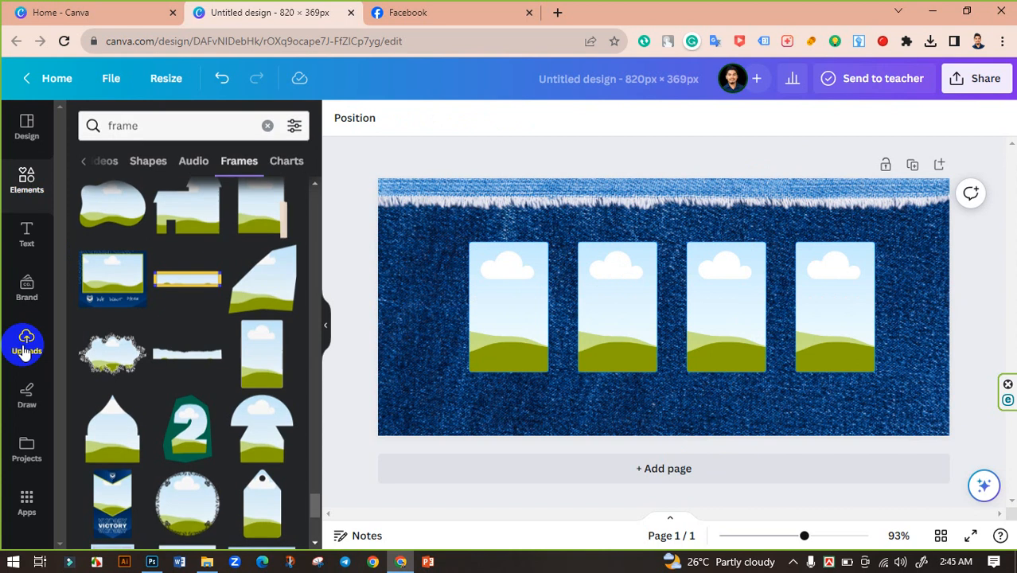
pyautogui.click(175, 163)
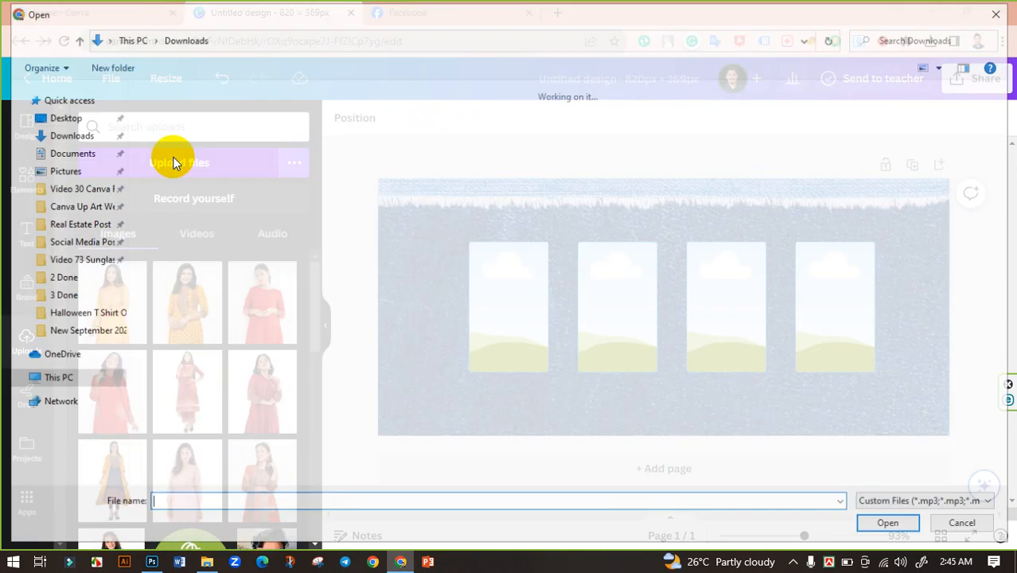
pyautogui.click(516, 233)
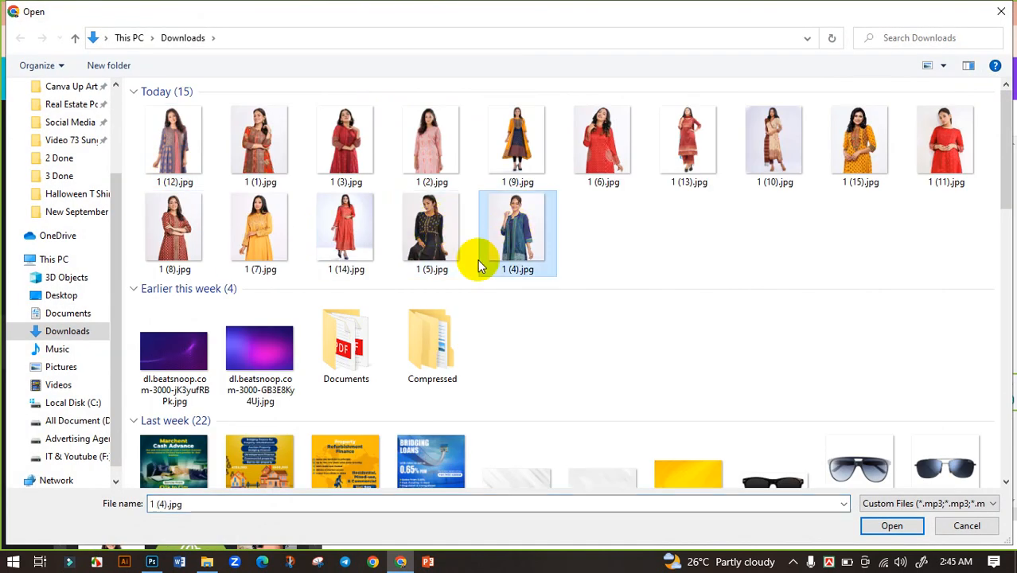
pyautogui.keyDown('ctrl'); pyautogui.click(430, 234); pyautogui.keyUp('ctrl')
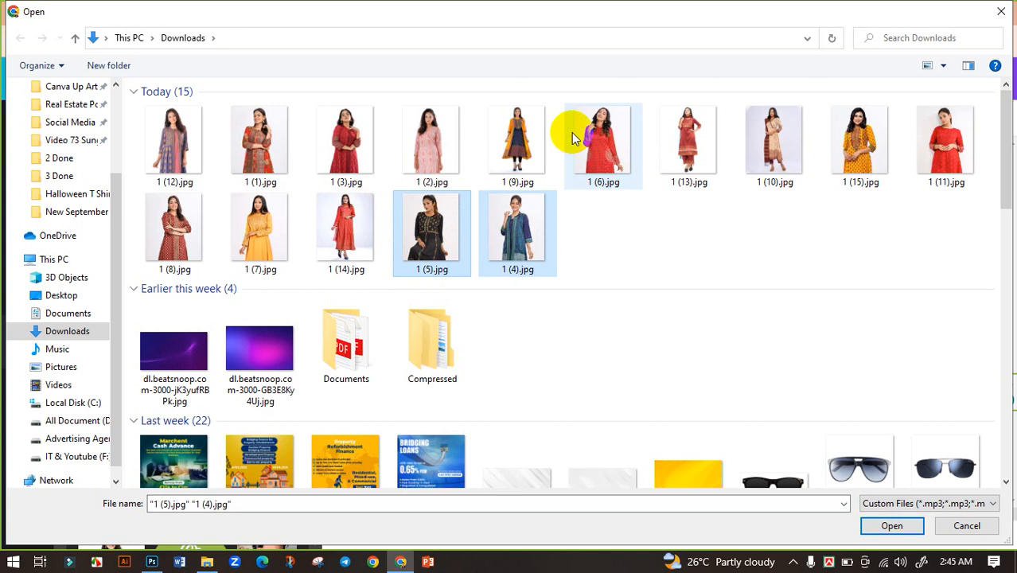
pyautogui.keyDown('ctrl'); pyautogui.click(611, 151); pyautogui.keyUp('ctrl')
pyautogui.keyDown('ctrl'); pyautogui.click(445, 147); pyautogui.keyUp('ctrl')
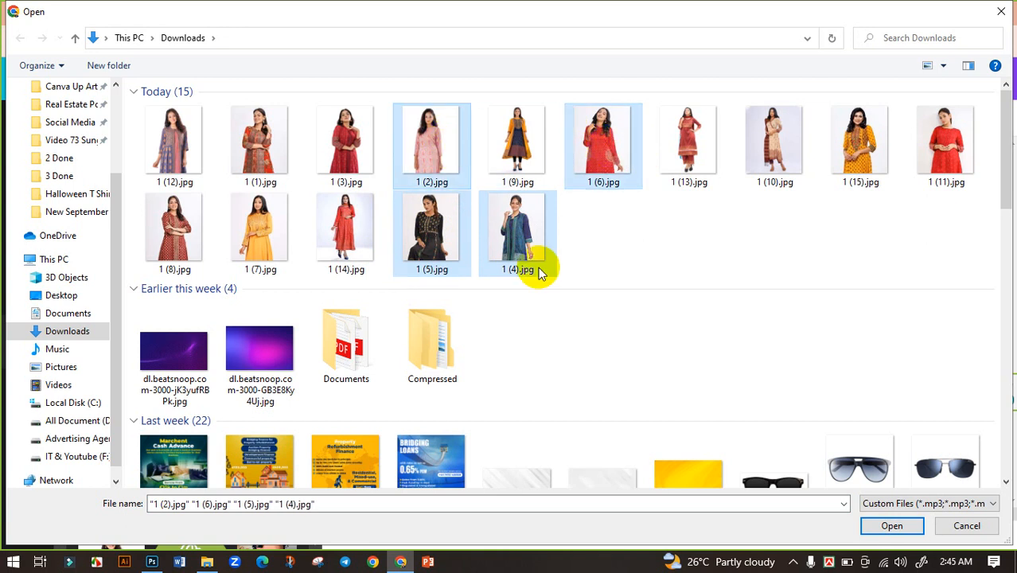
pyautogui.click(890, 525)
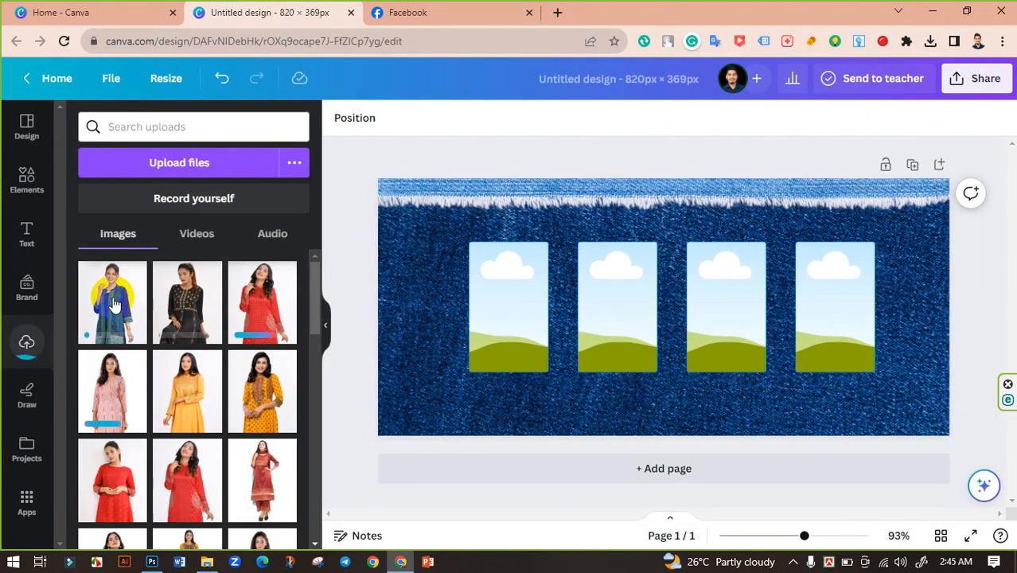
# Place one uploaded model photo into each of the four rectangular frames.
pyautogui.moveTo(113, 304); pyautogui.dragTo(498, 296)
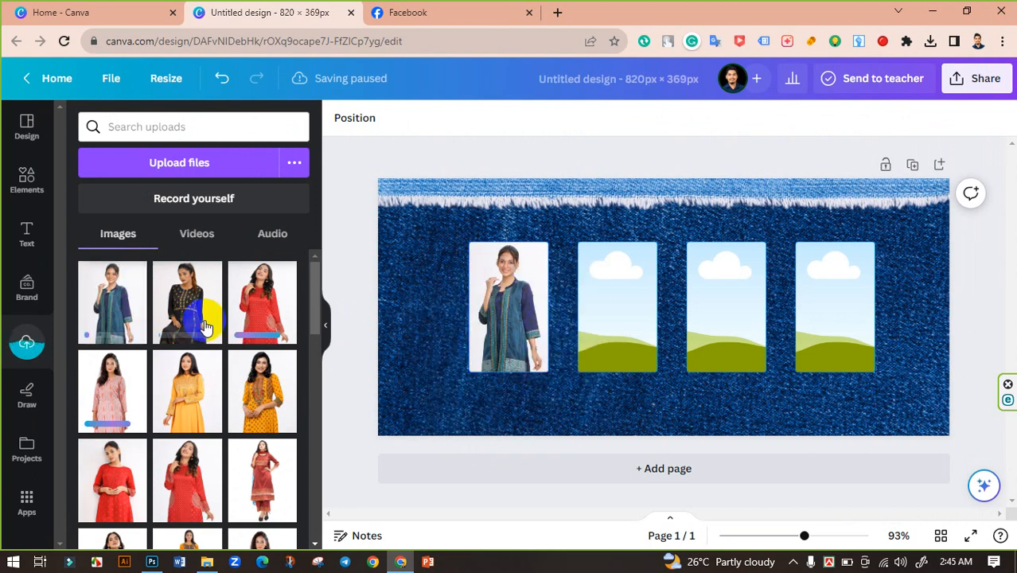
pyautogui.moveTo(187, 303); pyautogui.dragTo(590, 306)
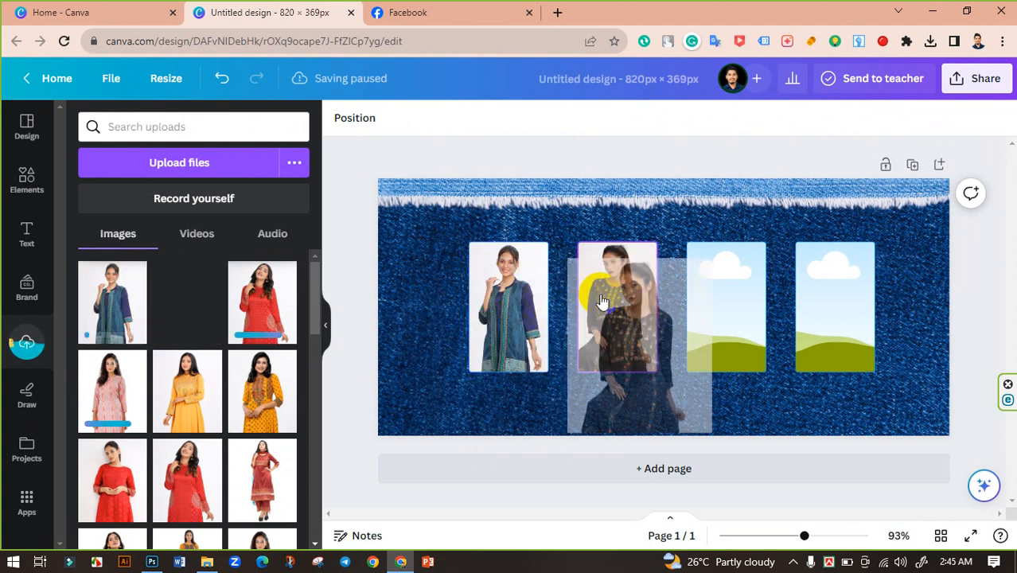
pyautogui.moveTo(603, 301); pyautogui.dragTo(605, 304)
pyautogui.moveTo(707, 316); pyautogui.dragTo(724, 316)
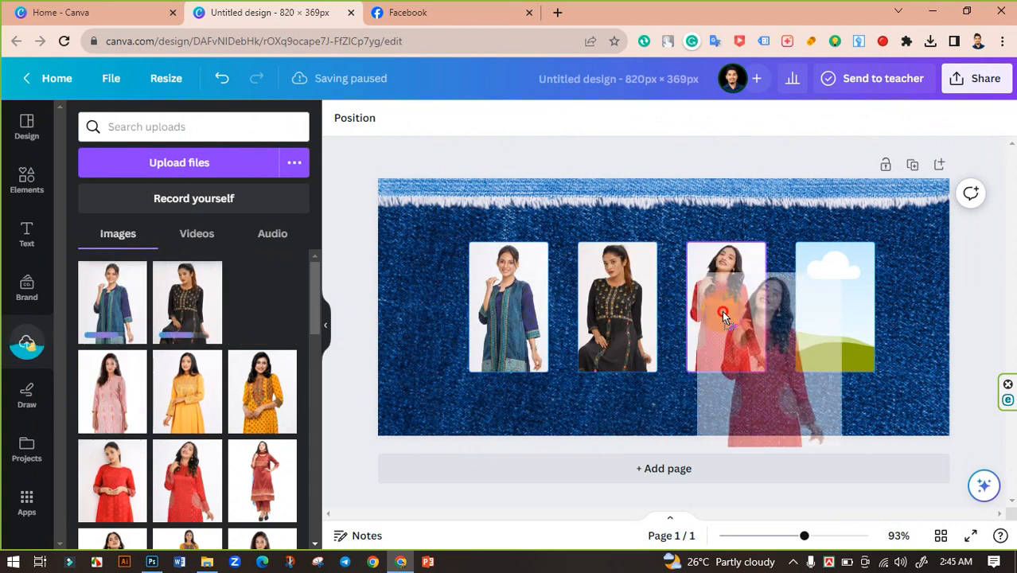
pyautogui.moveTo(121, 388); pyautogui.dragTo(836, 338)
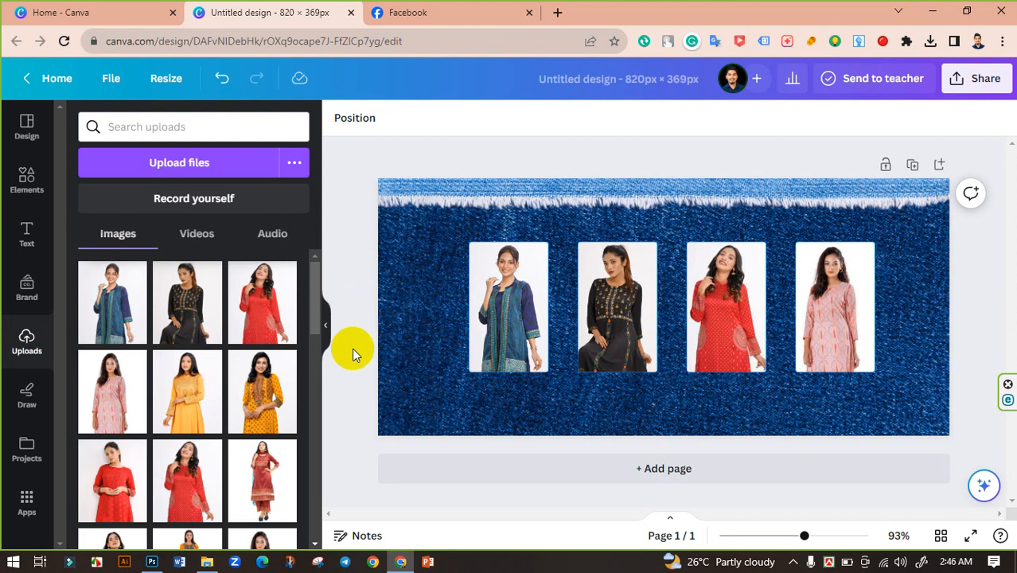
# Search the elements for shop now graphics and add the white Shop Now button with a blue cart icon.
pyautogui.click(30, 184)
pyautogui.click(125, 127)
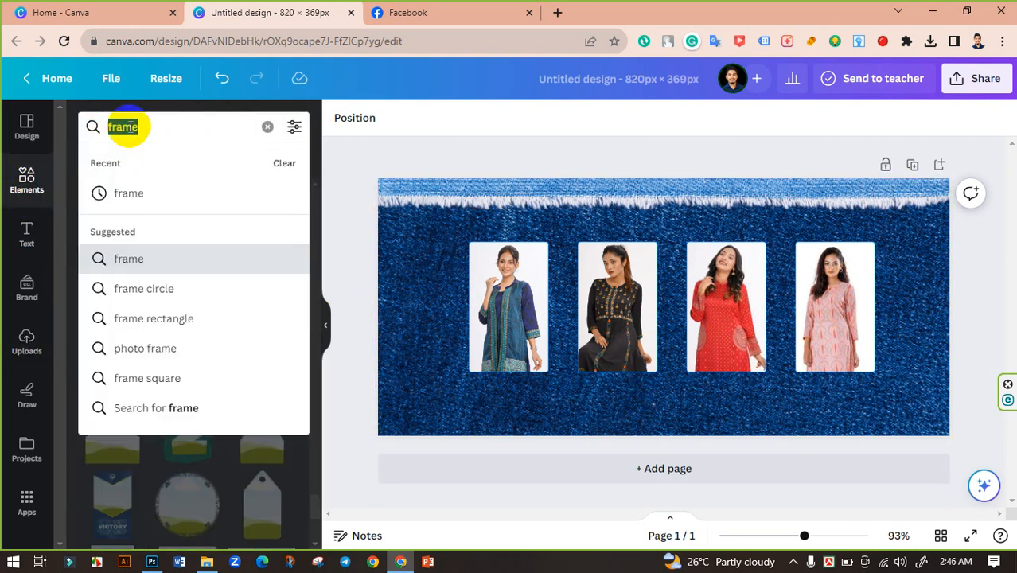
pyautogui.click(269, 128)
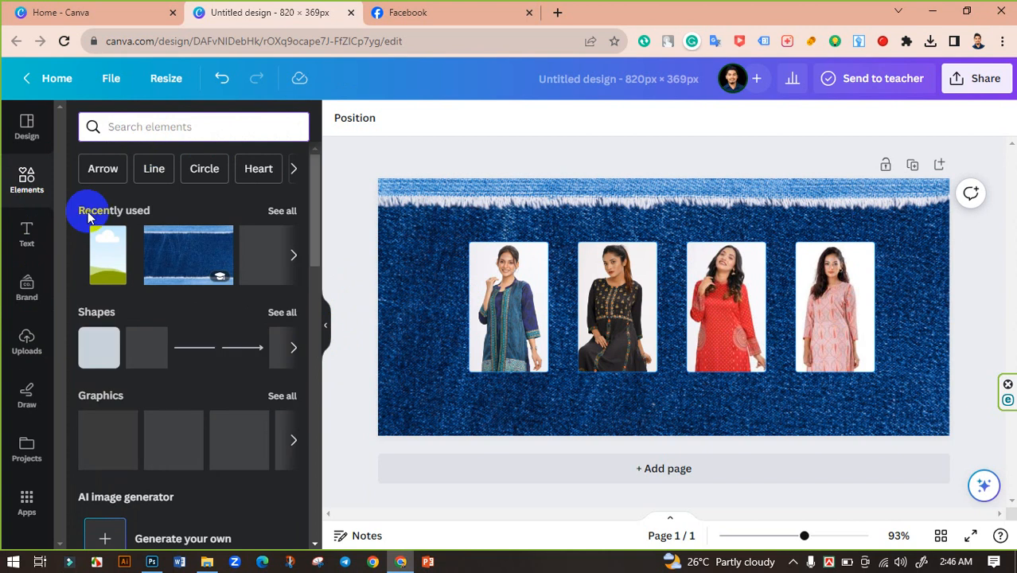
pyautogui.write('shop now')
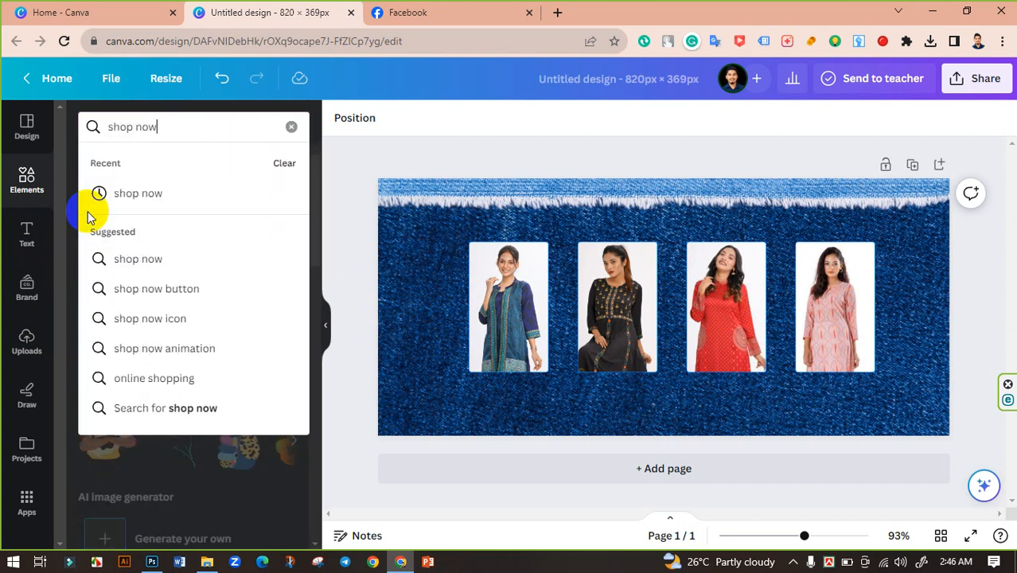
pyautogui.press('Return')
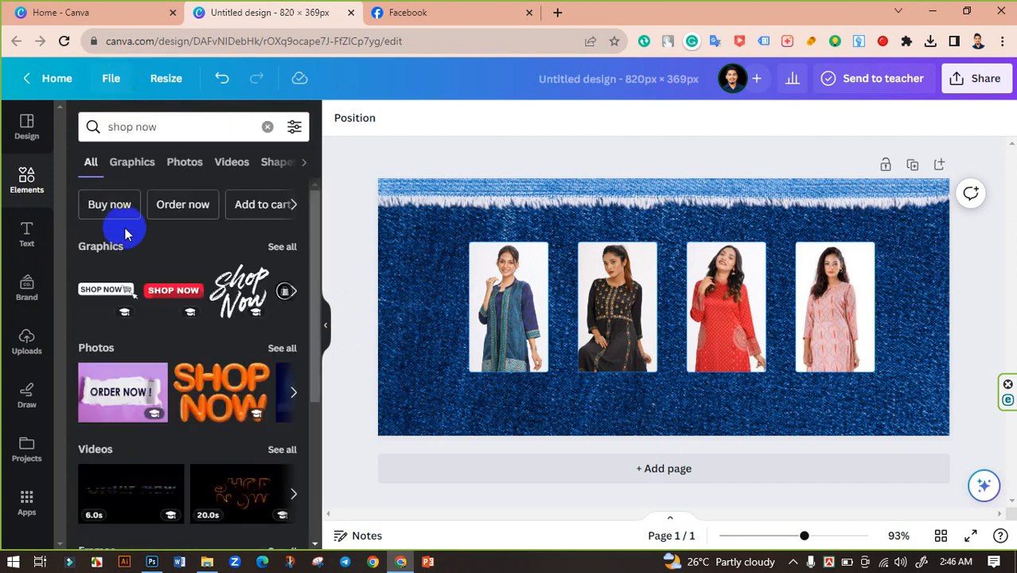
pyautogui.click(282, 248)
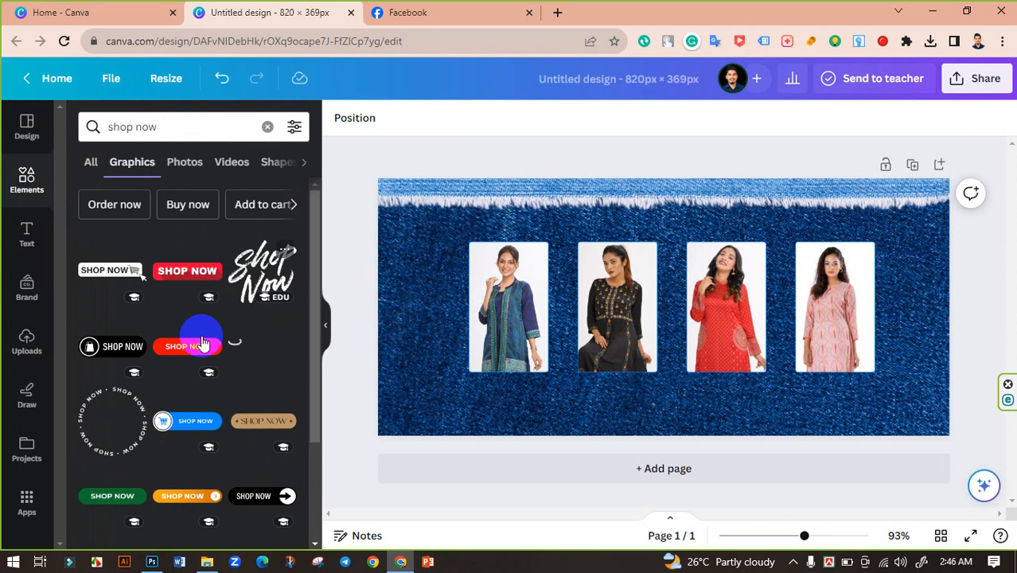
pyautogui.scroll(-3, 198, 345)
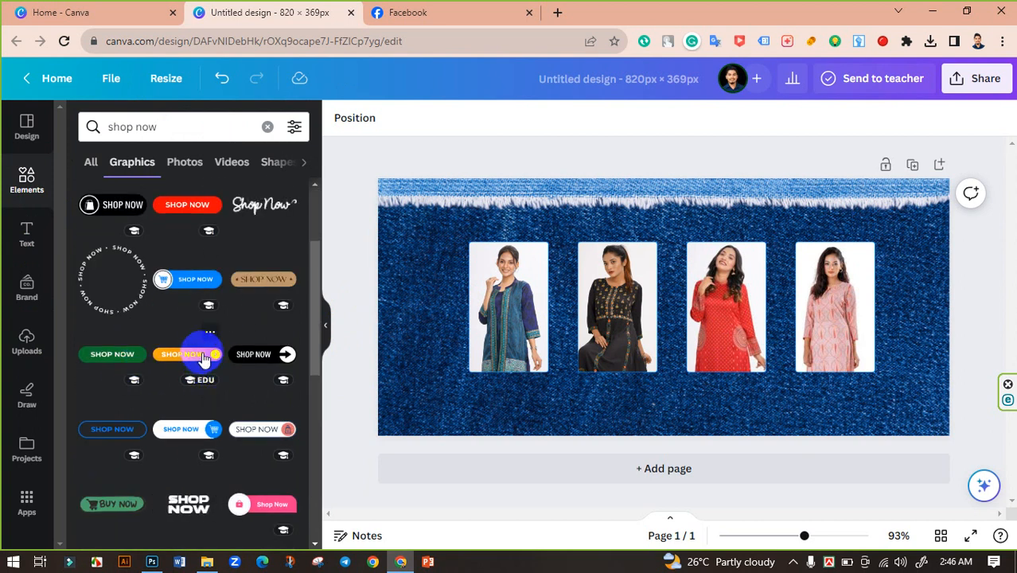
pyautogui.scroll(-2, 199, 359)
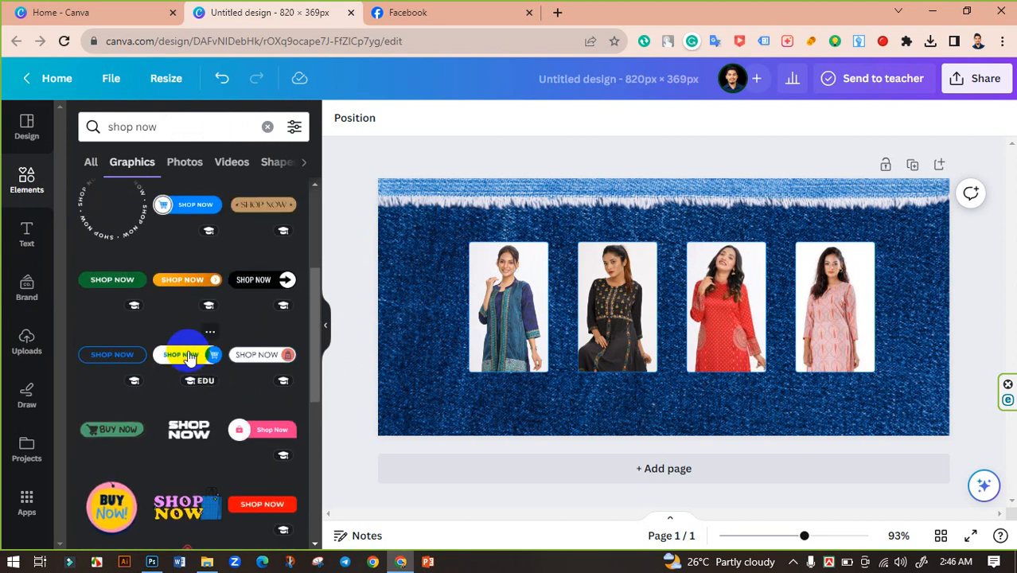
pyautogui.click(189, 358)
# Move the Shop Now button below the photo row and shrink it to about 187 × 49 px.
pyautogui.moveTo(706, 311); pyautogui.dragTo(709, 406)
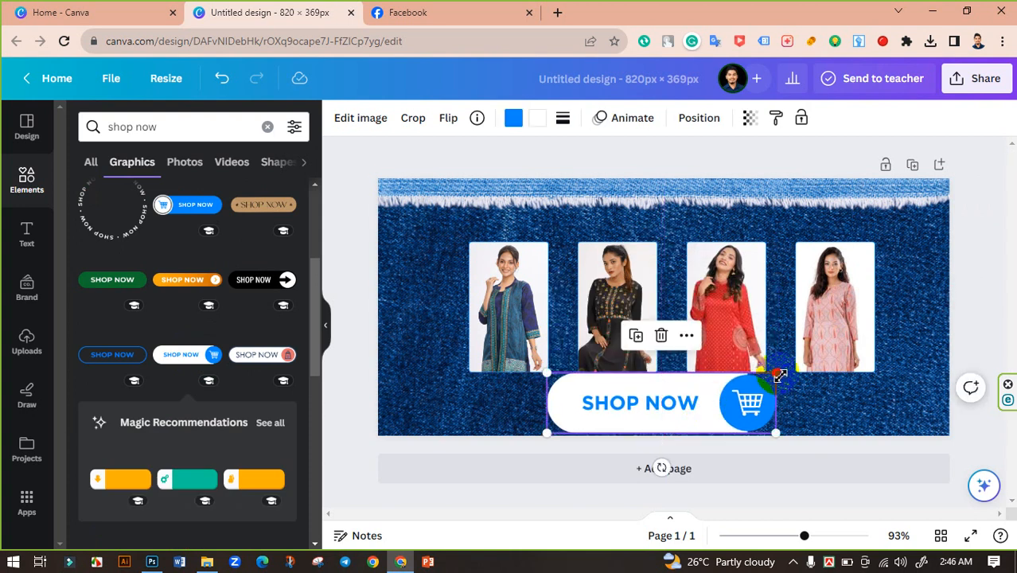
pyautogui.moveTo(778, 375); pyautogui.dragTo(690, 390)
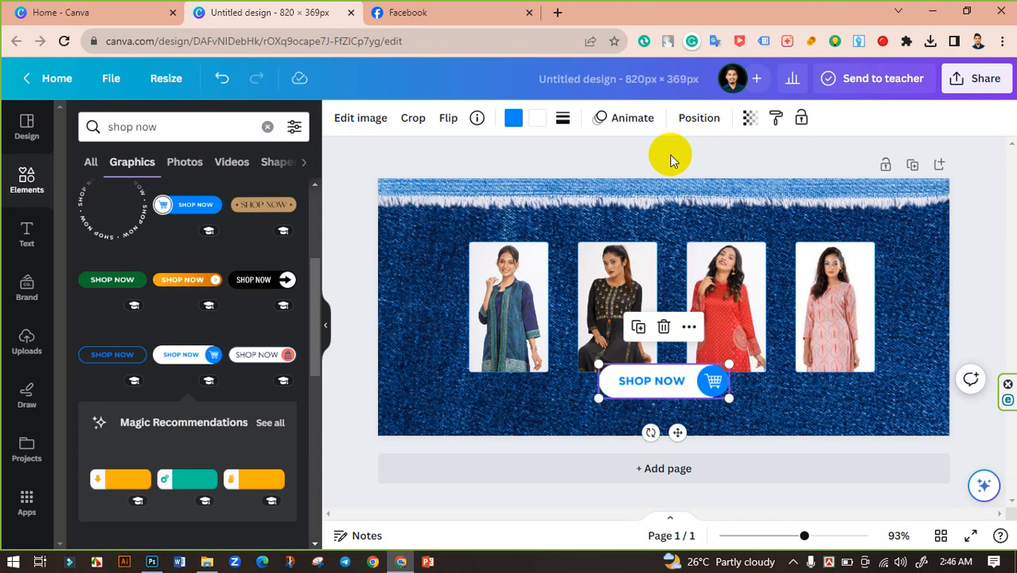
pyautogui.click(698, 126)
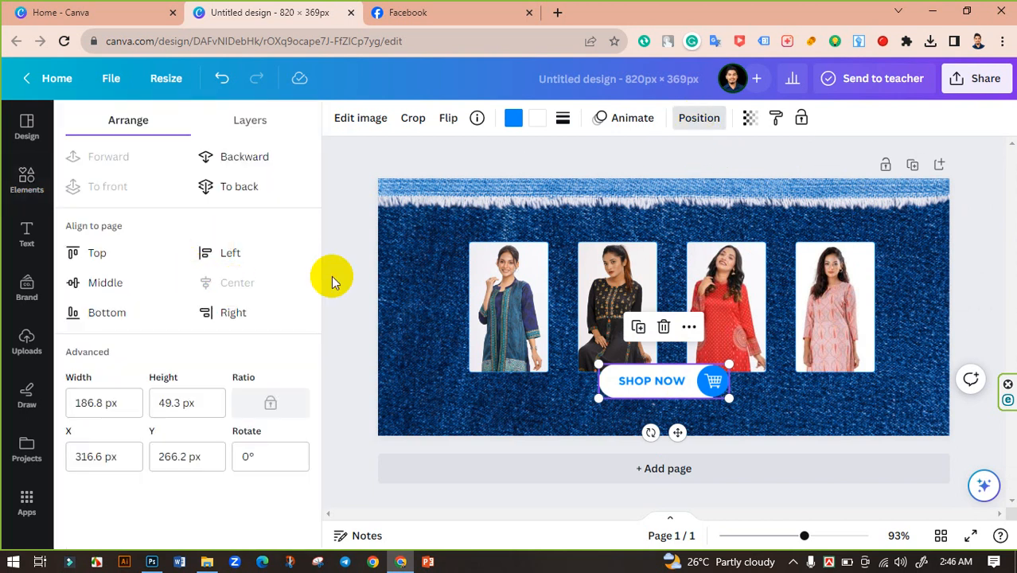
pyautogui.click(352, 268)
pyautogui.click(703, 391)
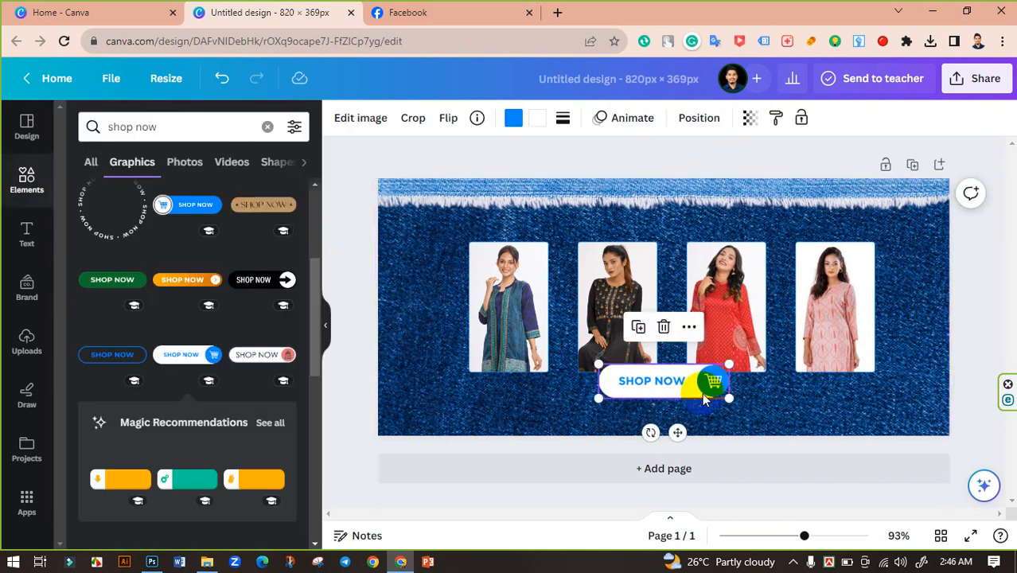
pyautogui.moveTo(731, 367); pyautogui.dragTo(727, 371)
# Try recolouring the button's blue with colours sampled from the denim background using the eyedropper.
pyautogui.click(513, 118)
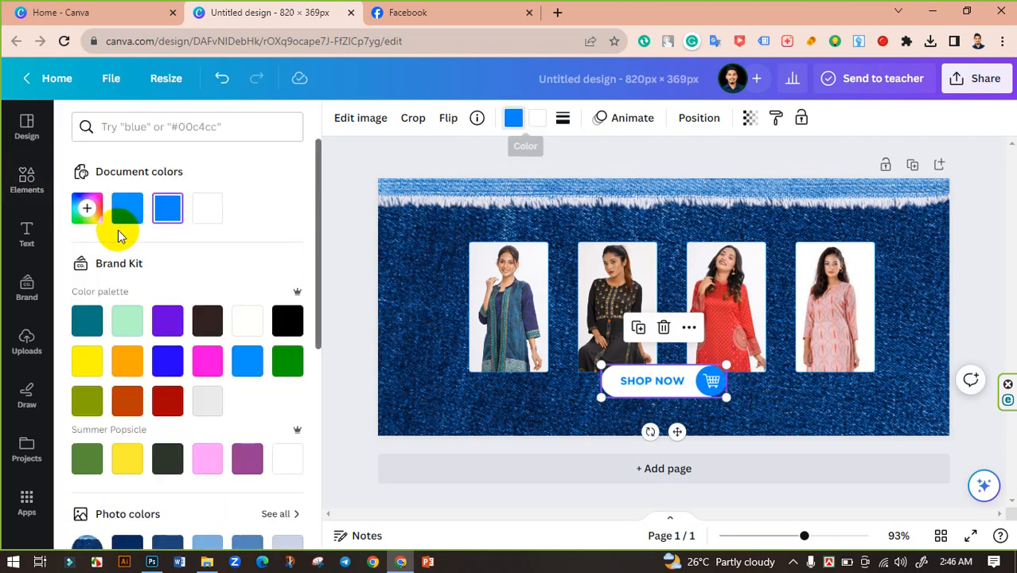
pyautogui.click(86, 209)
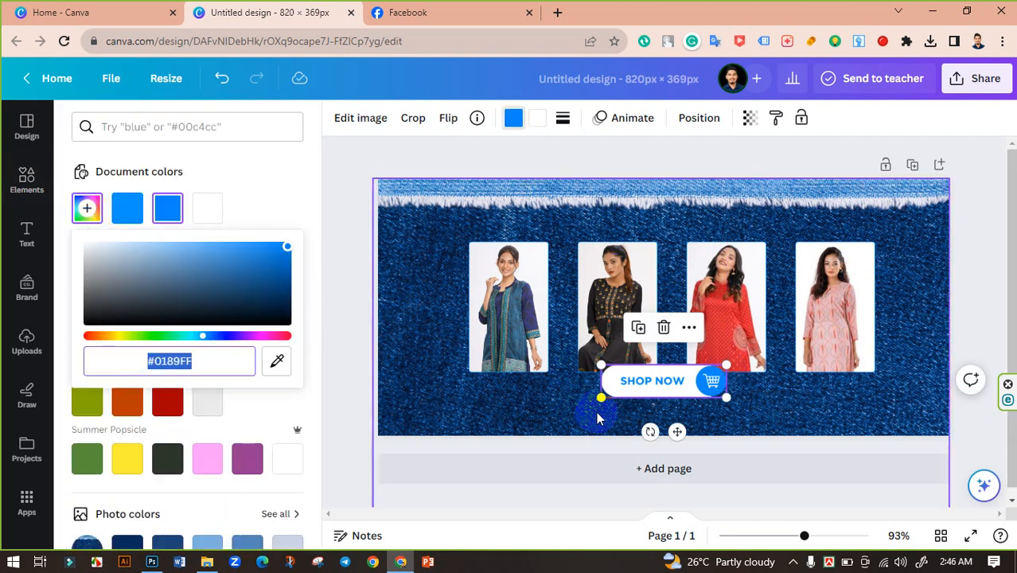
pyautogui.click(277, 361)
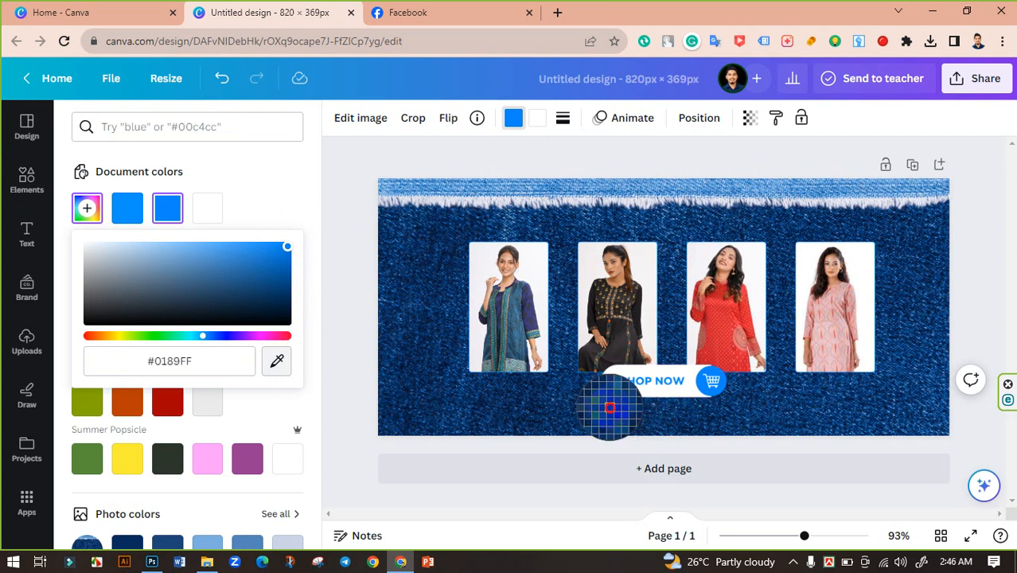
pyautogui.click(609, 410)
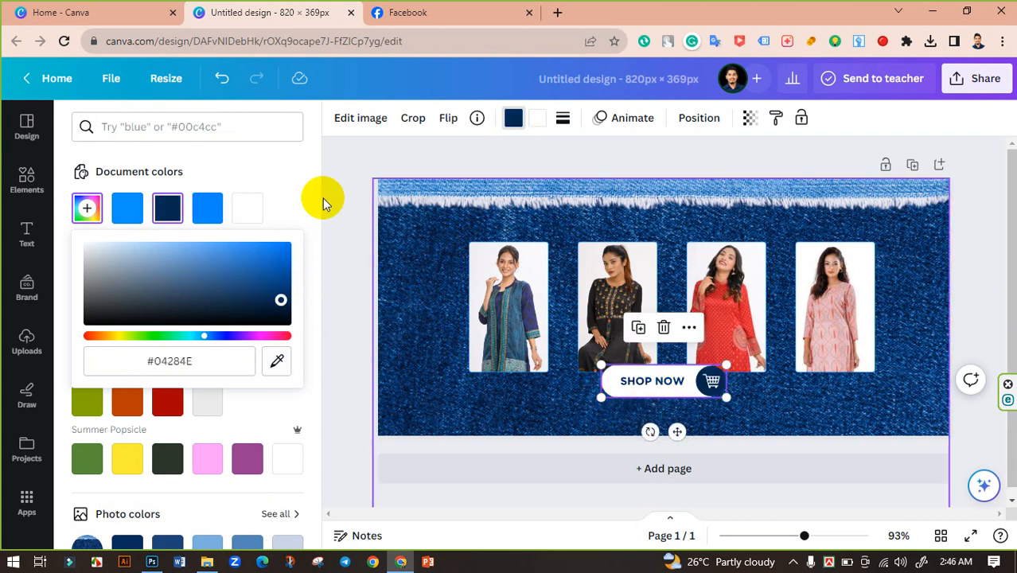
pyautogui.click(333, 168)
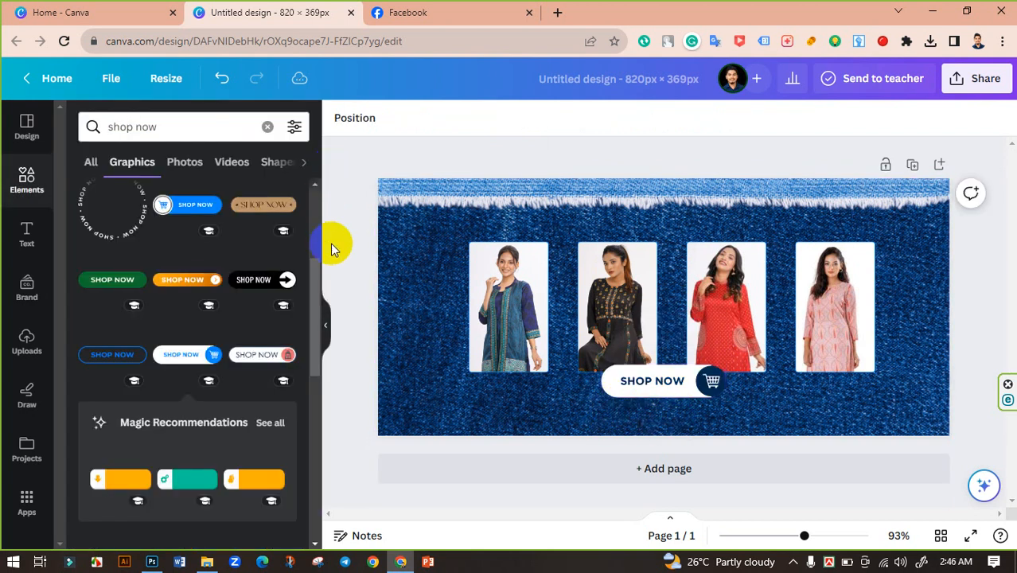
pyautogui.click(670, 379)
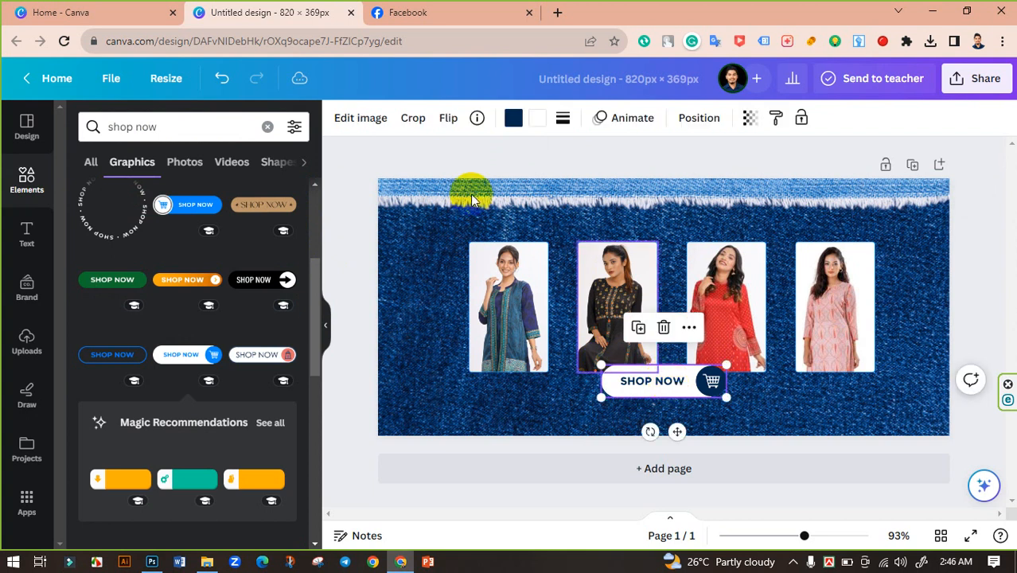
pyautogui.click(512, 119)
pyautogui.click(87, 208)
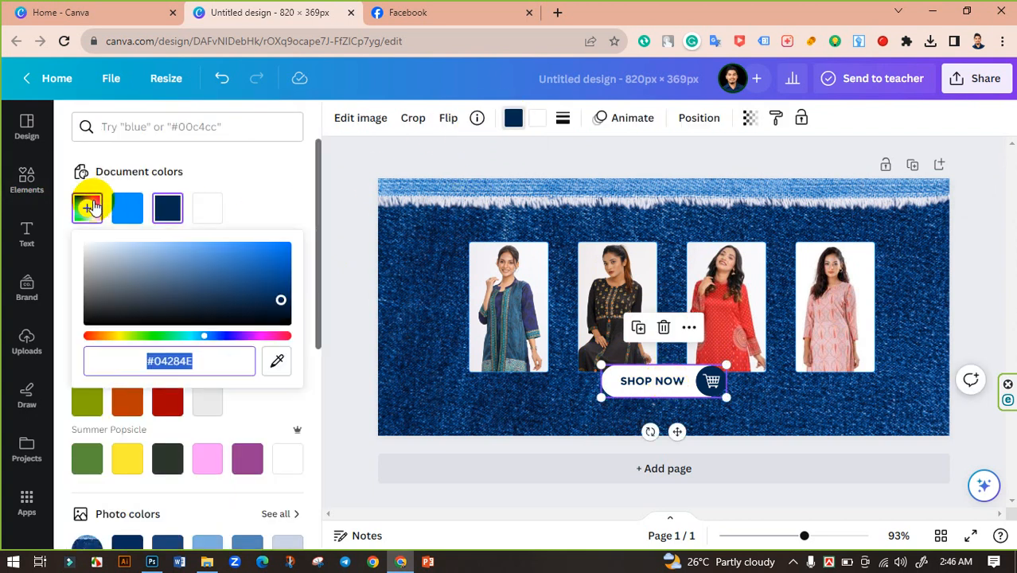
pyautogui.click(273, 358)
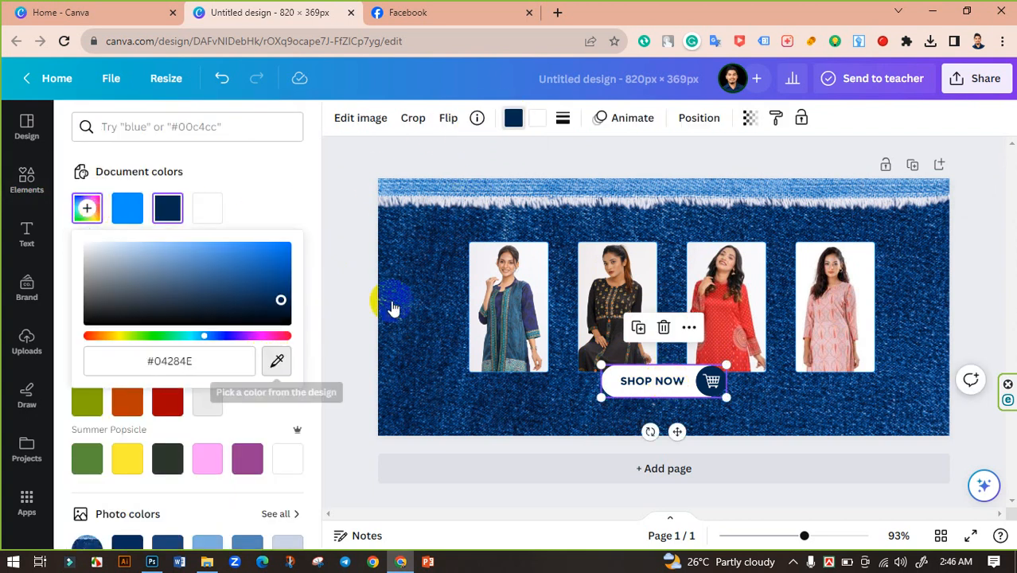
pyautogui.click(642, 186)
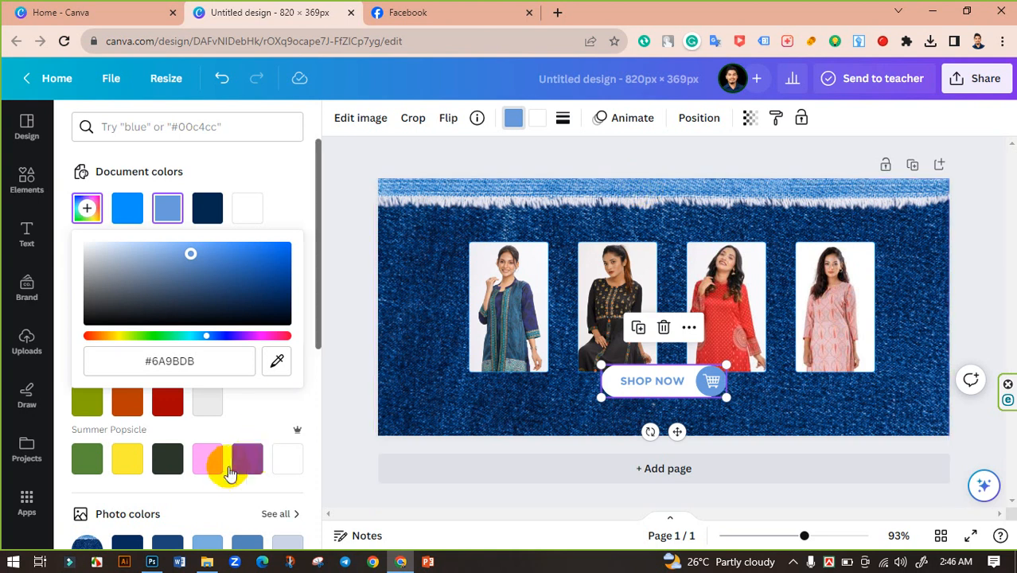
# Set the button's blue to a dark blue from the photo colours.
pyautogui.scroll(-2, 223, 465)
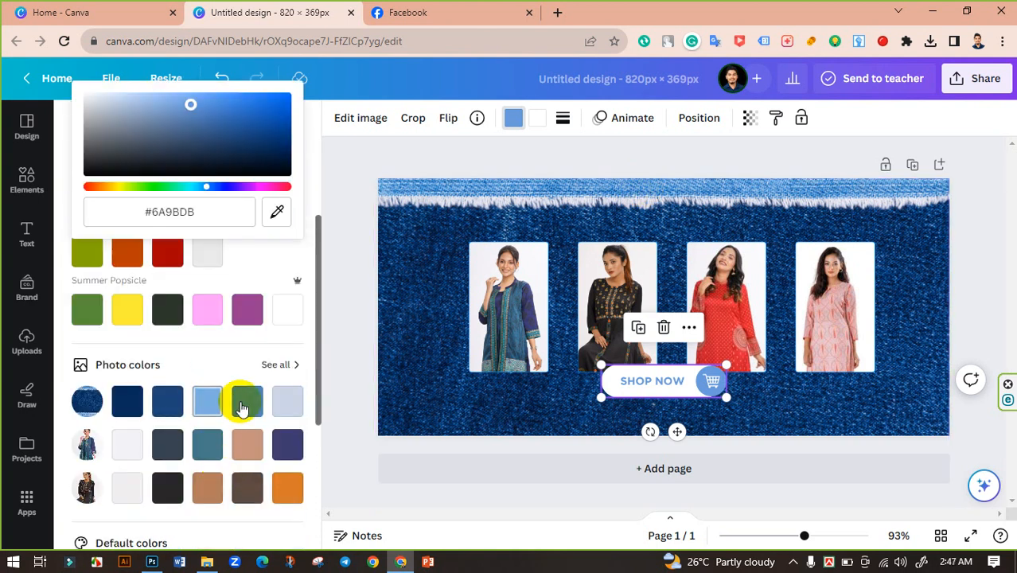
pyautogui.click(163, 407)
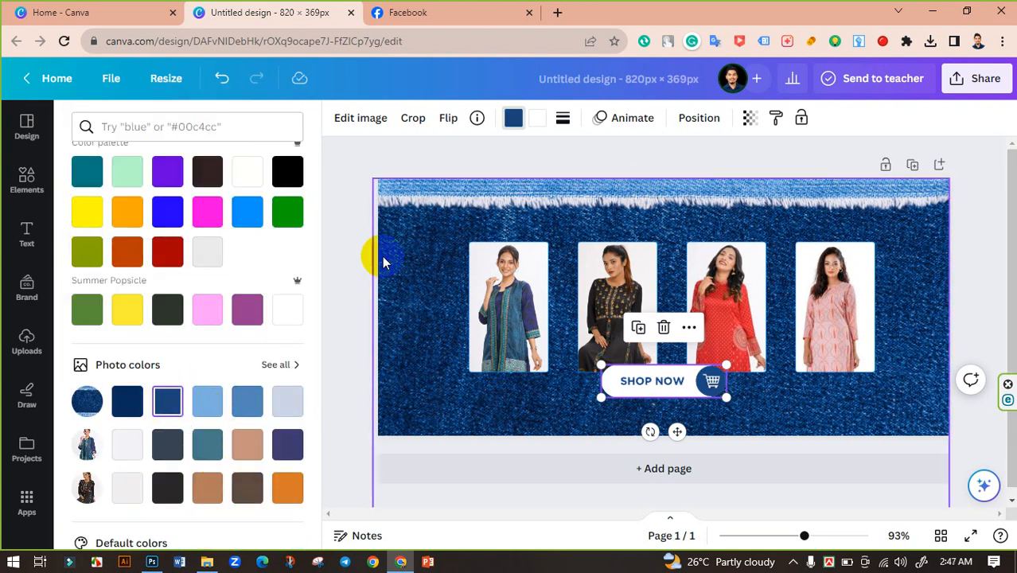
pyautogui.click(338, 243)
pyautogui.click(337, 258)
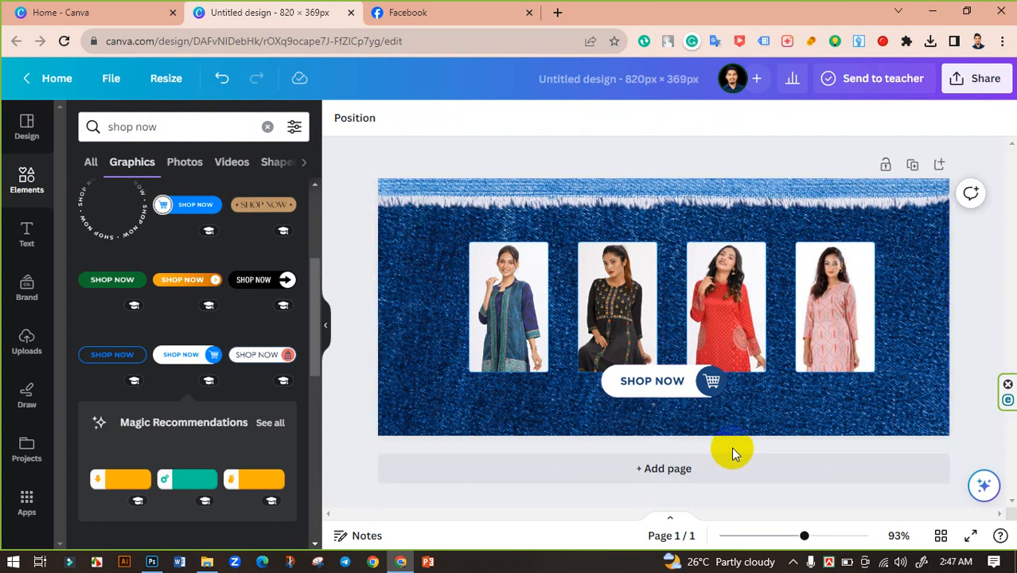
pyautogui.click(661, 384)
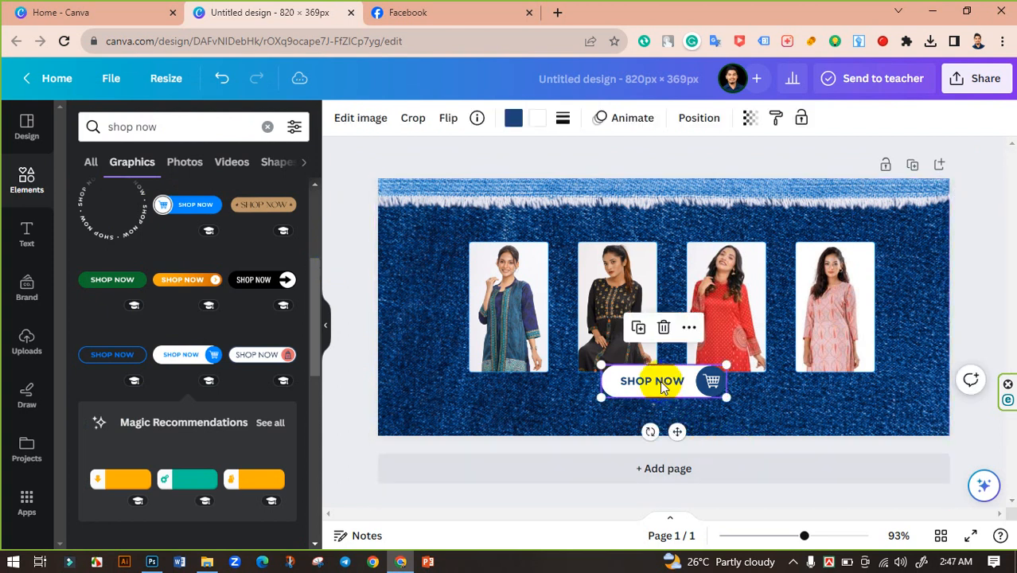
pyautogui.click(365, 265)
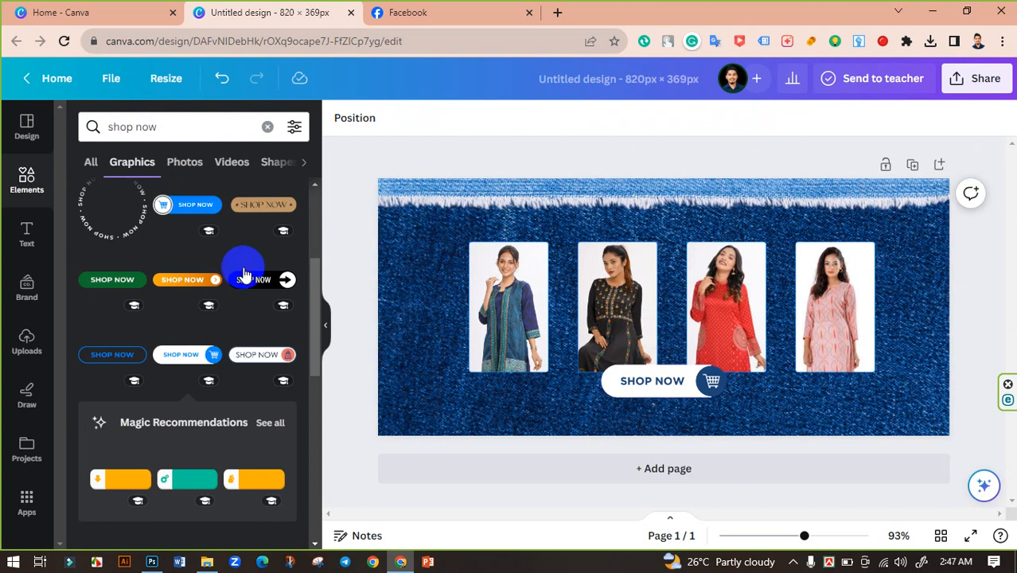
pyautogui.click(23, 178)
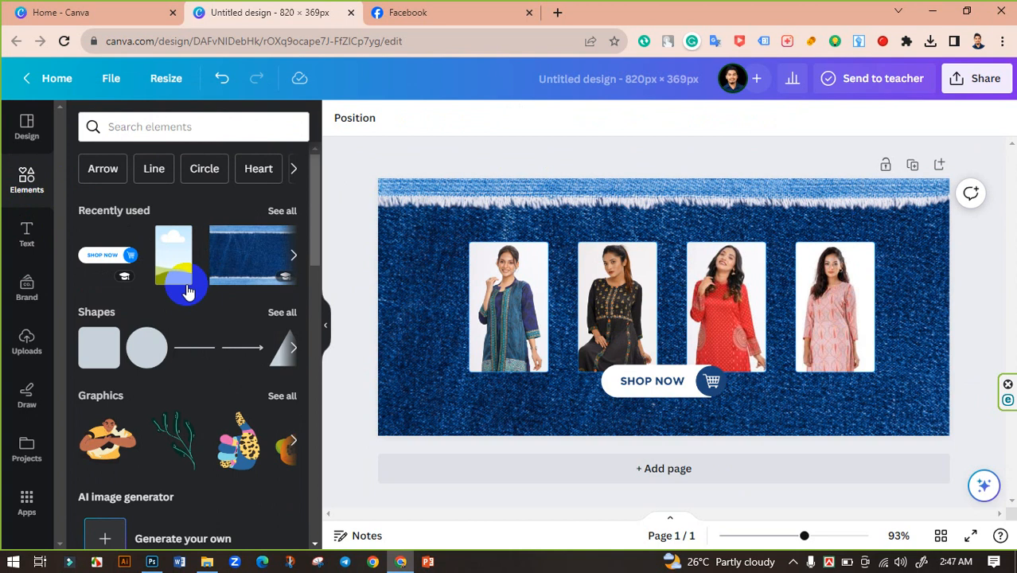
pyautogui.scroll(-4, 231, 318)
pyautogui.scroll(-3, 253, 322)
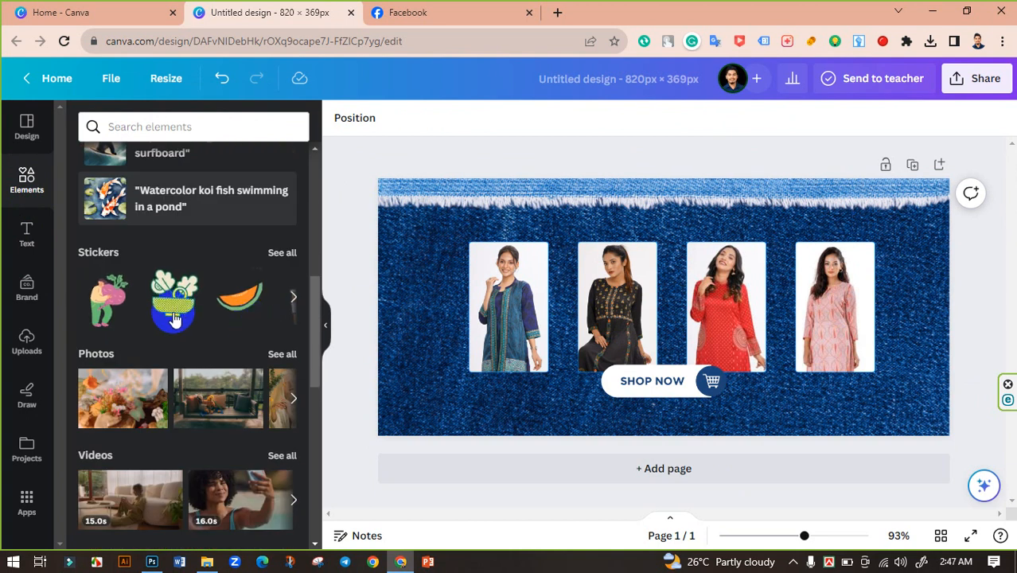
pyautogui.scroll(7, 168, 271)
pyautogui.click(183, 129)
pyautogui.click(185, 130)
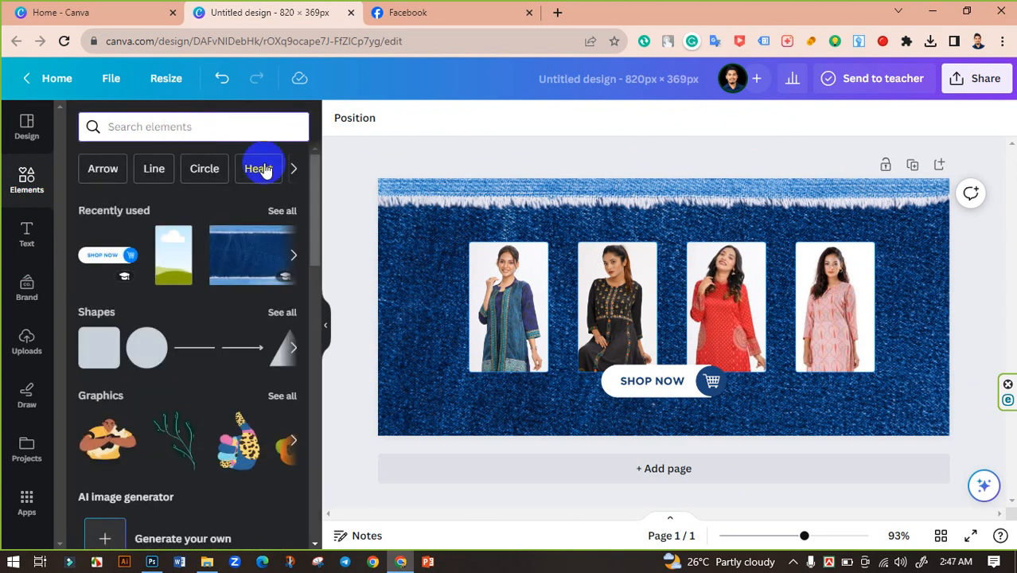
pyautogui.click(293, 171)
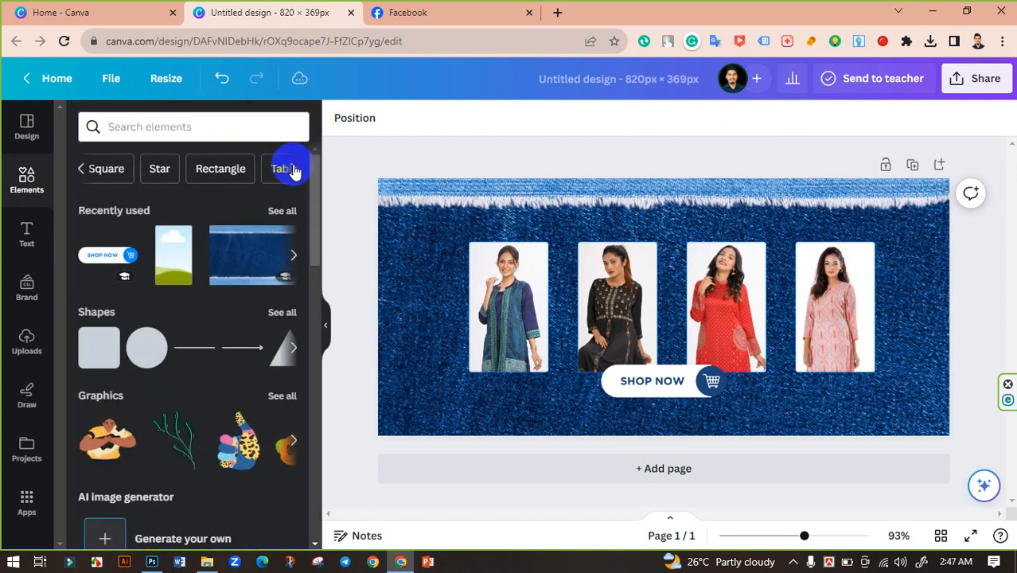
pyautogui.click(163, 129)
pyautogui.click(54, 335)
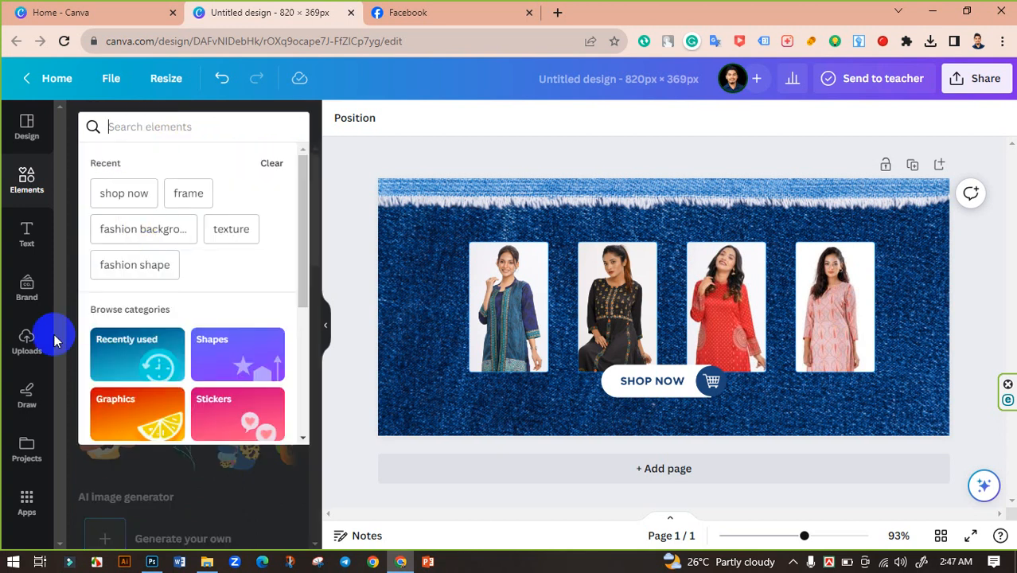
pyautogui.write('[]\\asdf')
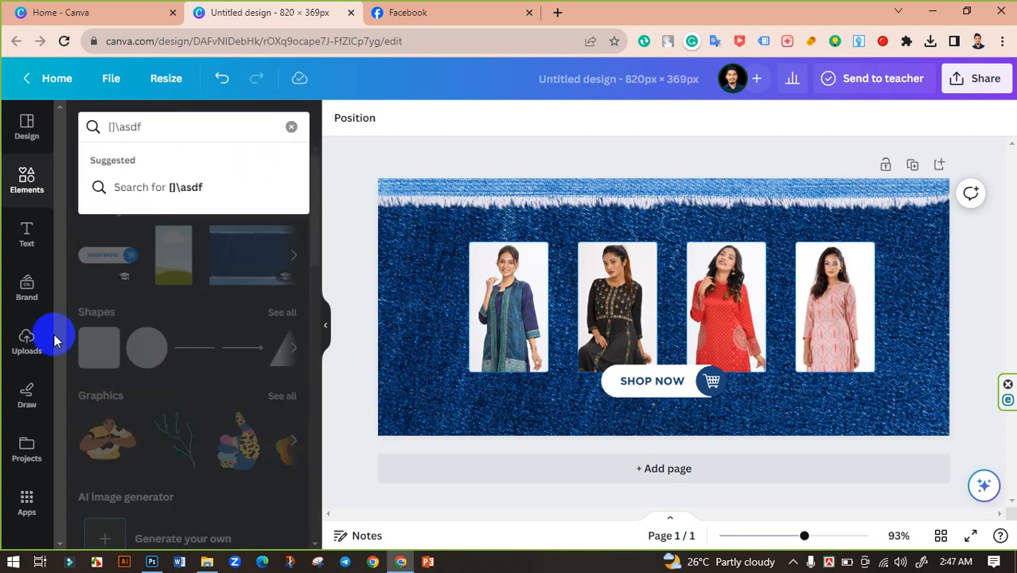
pyautogui.press('BackSpace')
pyautogui.press('BackSpace')
pyautogui.press('BackSpace')
pyautogui.press('BackSpace')
pyautogui.press('BackSpace')
pyautogui.press('BackSpace')
pyautogui.write('g')
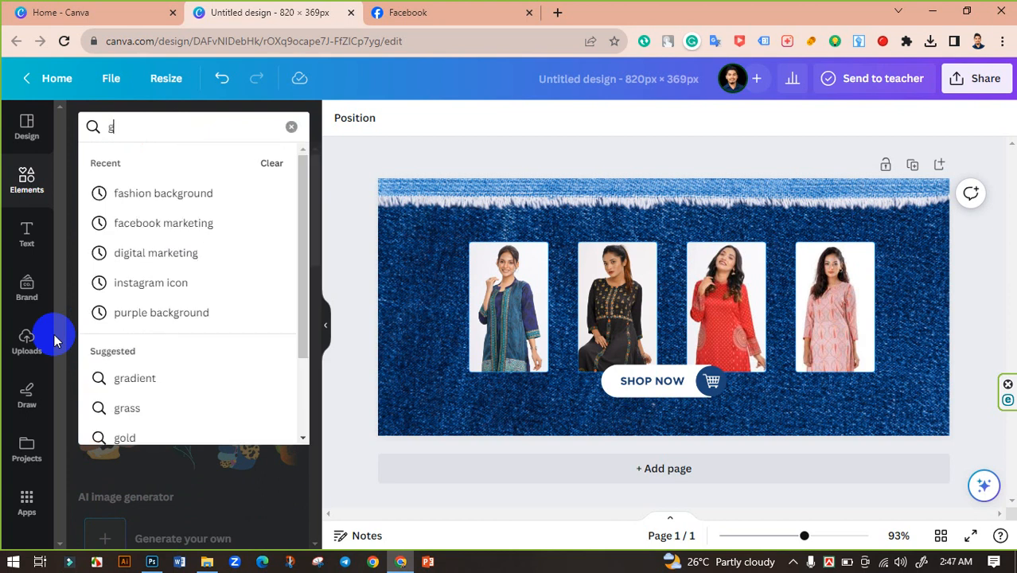
pyautogui.press('BackSpace')
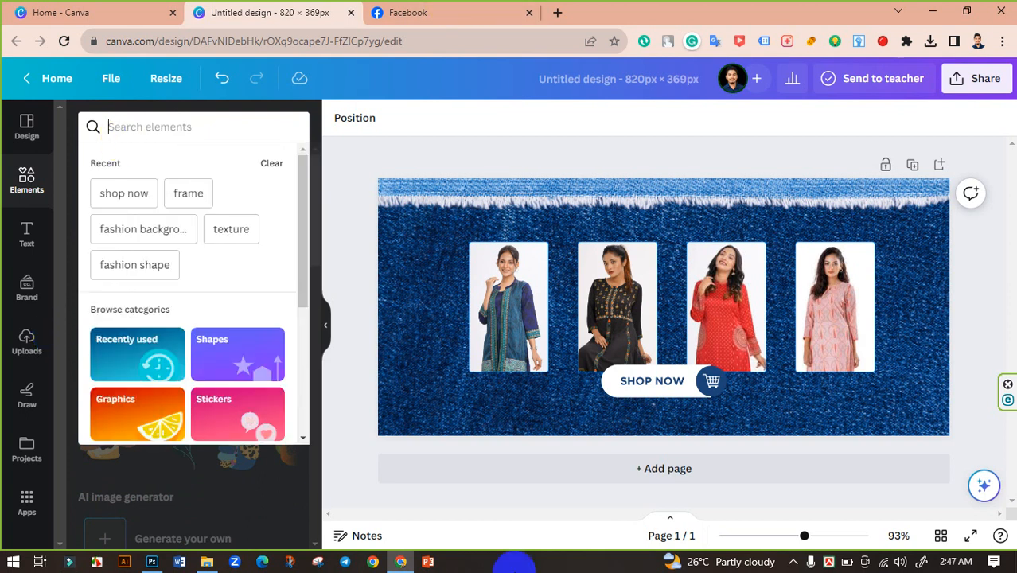
# Search the elements for fashion graphics and add the white lace pattern graphic to the design.
pyautogui.click(136, 129)
pyautogui.write('fashion')
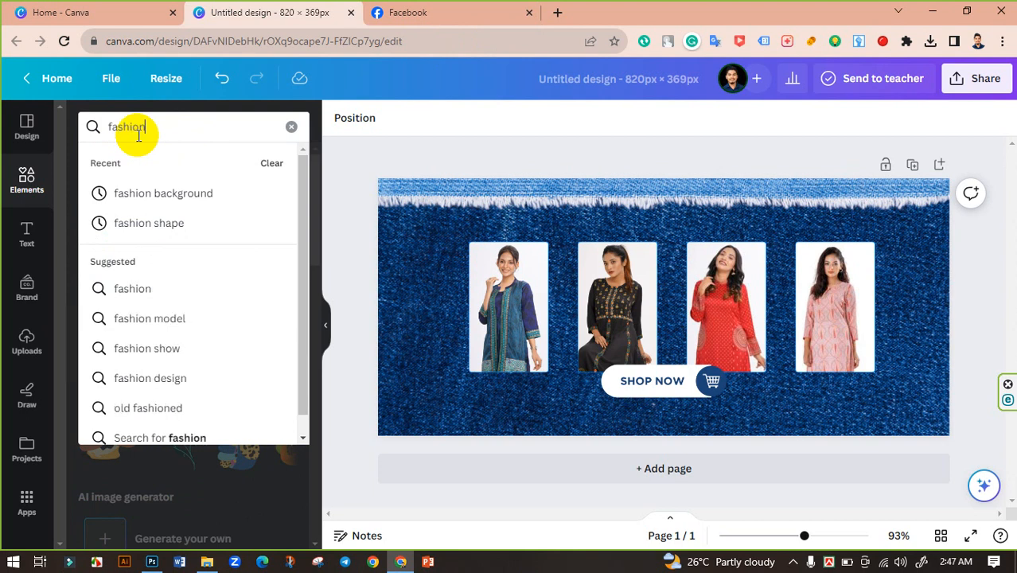
pyautogui.press('Return')
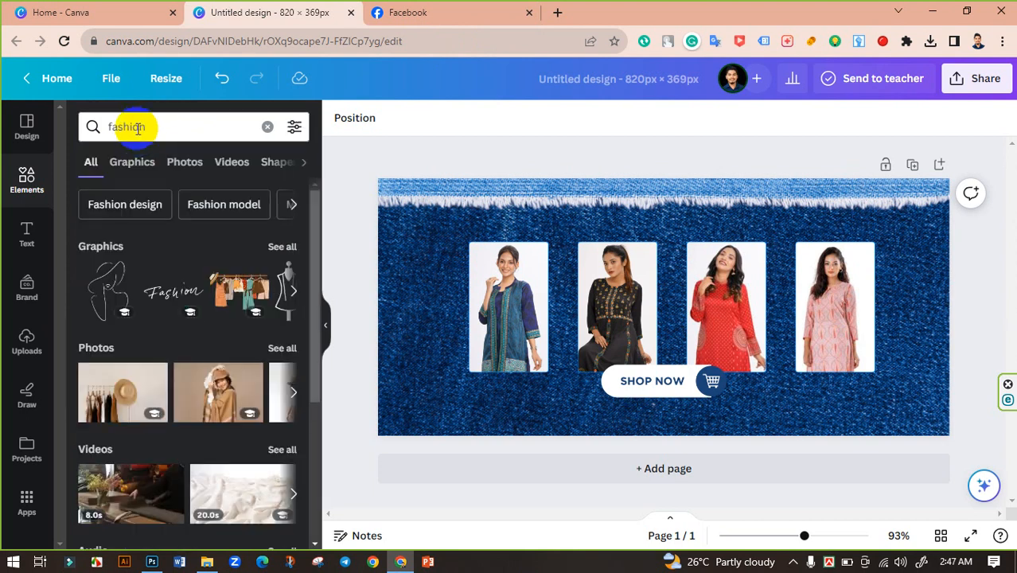
pyautogui.click(279, 249)
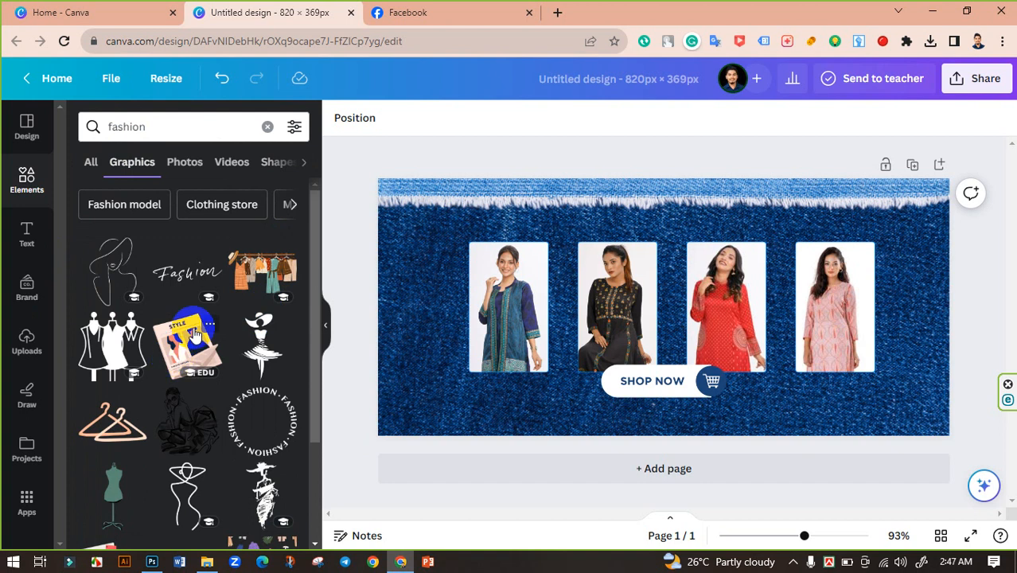
pyautogui.scroll(-5, 191, 350)
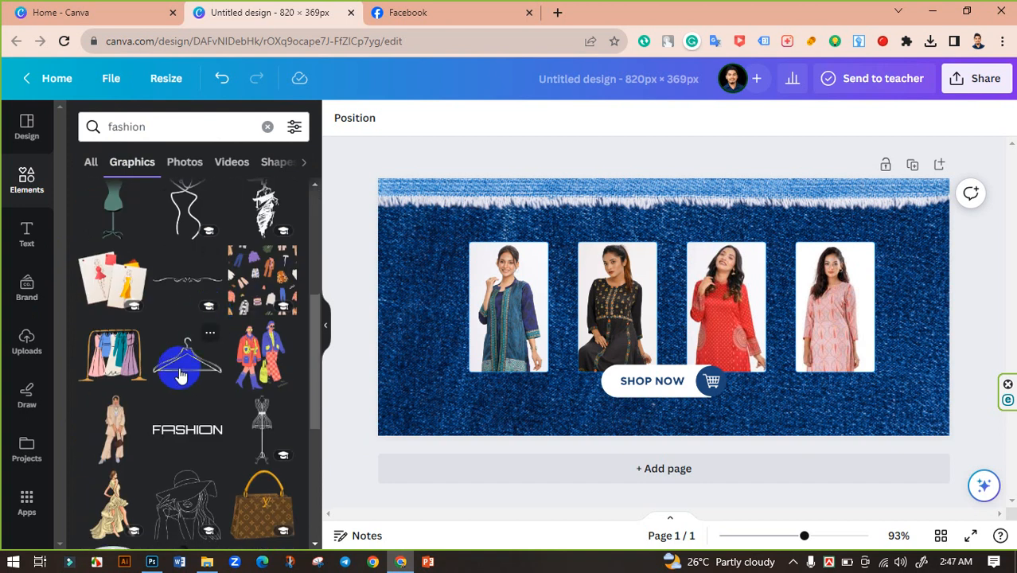
pyautogui.scroll(1, 182, 375)
pyautogui.scroll(-2, 257, 283)
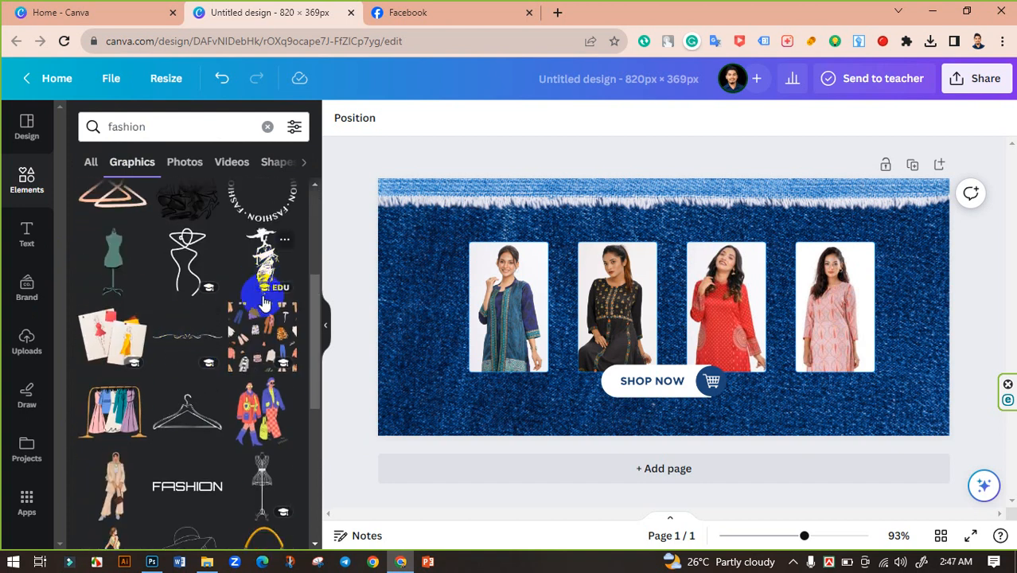
pyautogui.scroll(-3, 146, 382)
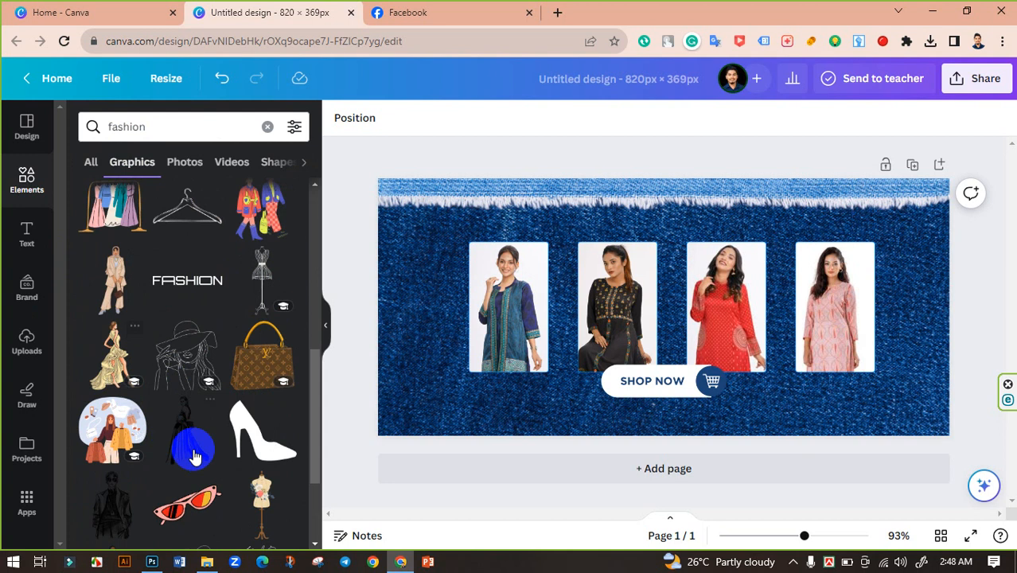
pyautogui.scroll(-1, 221, 483)
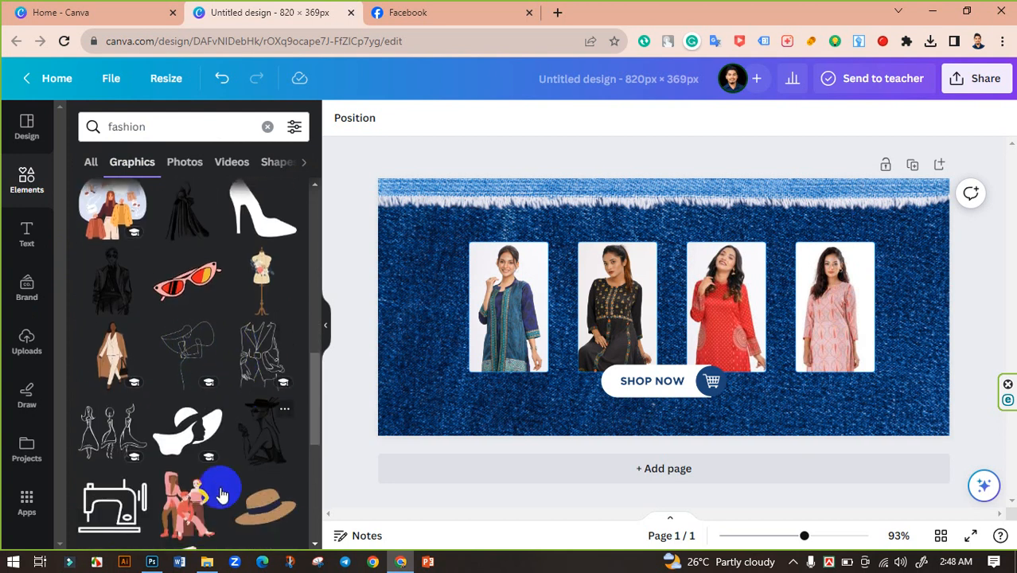
pyautogui.scroll(-3, 228, 451)
pyautogui.scroll(1, 228, 451)
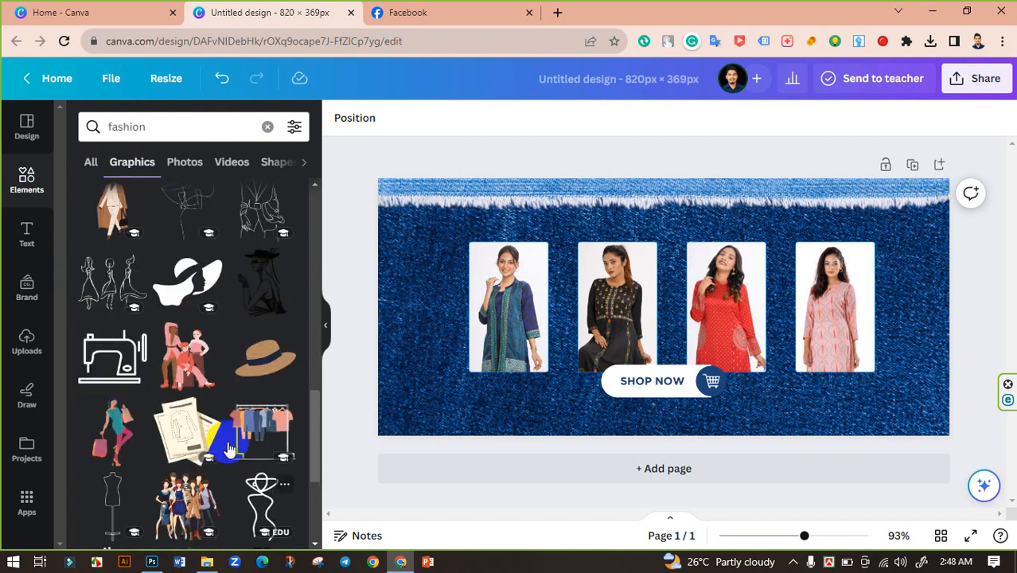
pyautogui.scroll(-3, 227, 447)
pyautogui.scroll(-3, 226, 430)
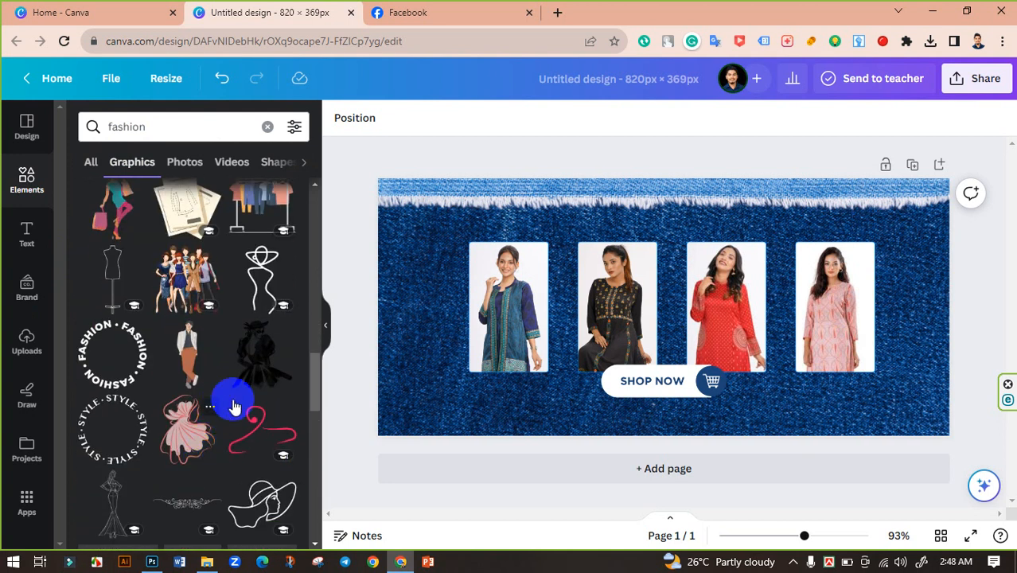
pyautogui.scroll(-2, 200, 422)
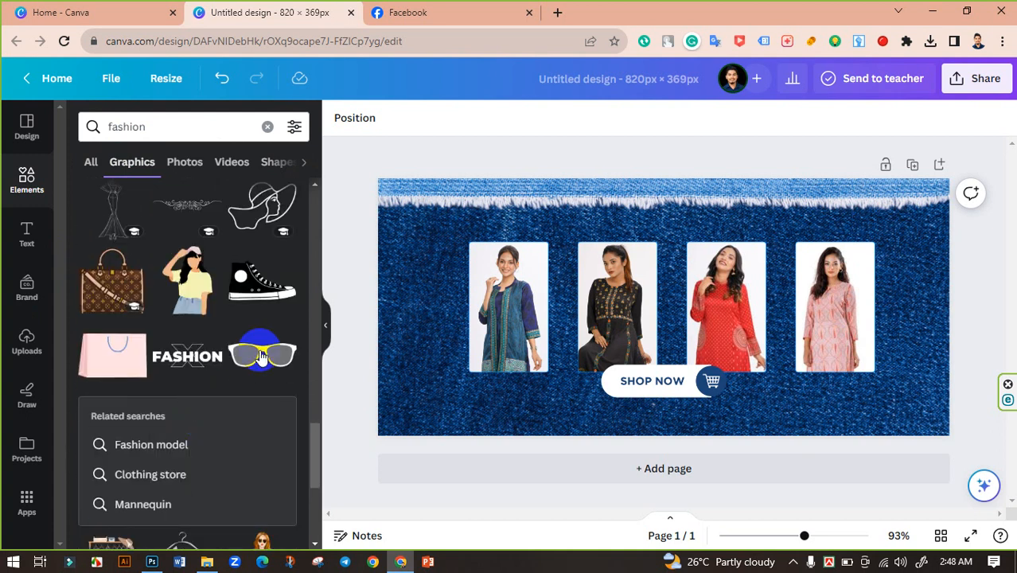
pyautogui.scroll(-3, 156, 368)
pyautogui.scroll(-2, 253, 366)
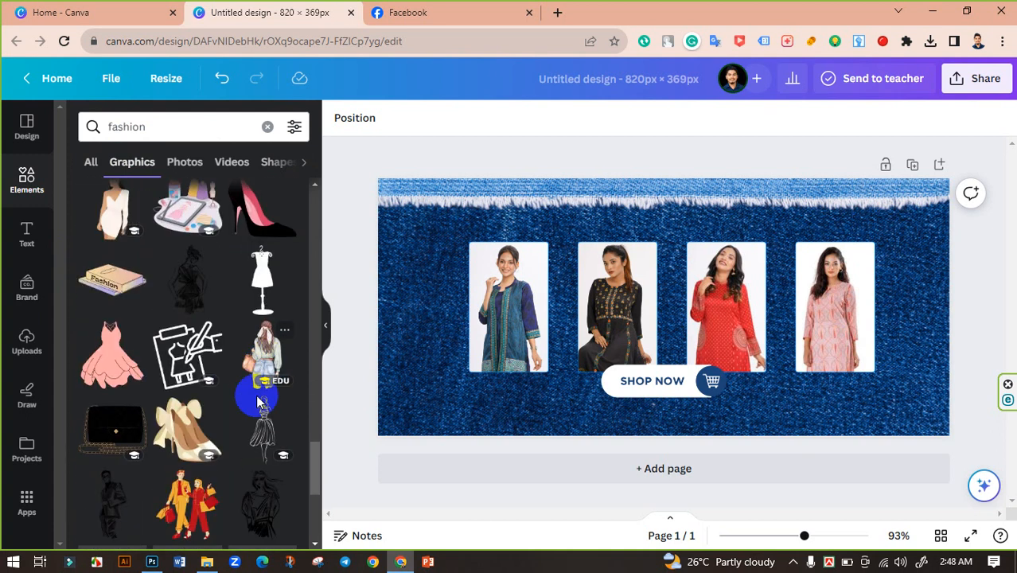
pyautogui.scroll(-2, 231, 386)
pyautogui.scroll(-2, 256, 386)
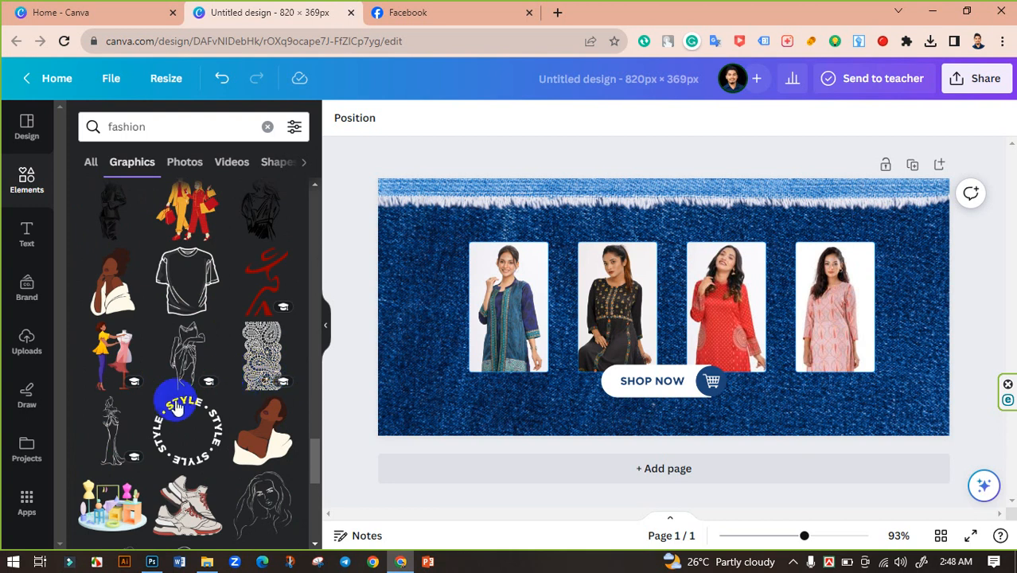
pyautogui.click(286, 377)
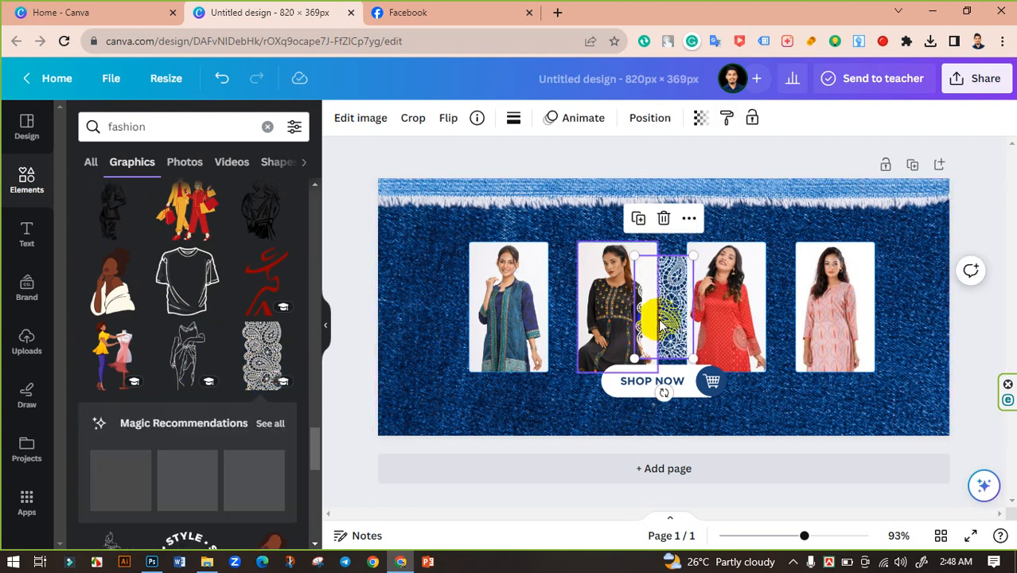
# Move the lace graphic to the banner's left edge and enlarge it to cover the full banner height.
pyautogui.moveTo(684, 306); pyautogui.dragTo(430, 247)
pyautogui.moveTo(435, 299); pyautogui.dragTo(479, 466)
pyautogui.moveTo(436, 362); pyautogui.dragTo(402, 362)
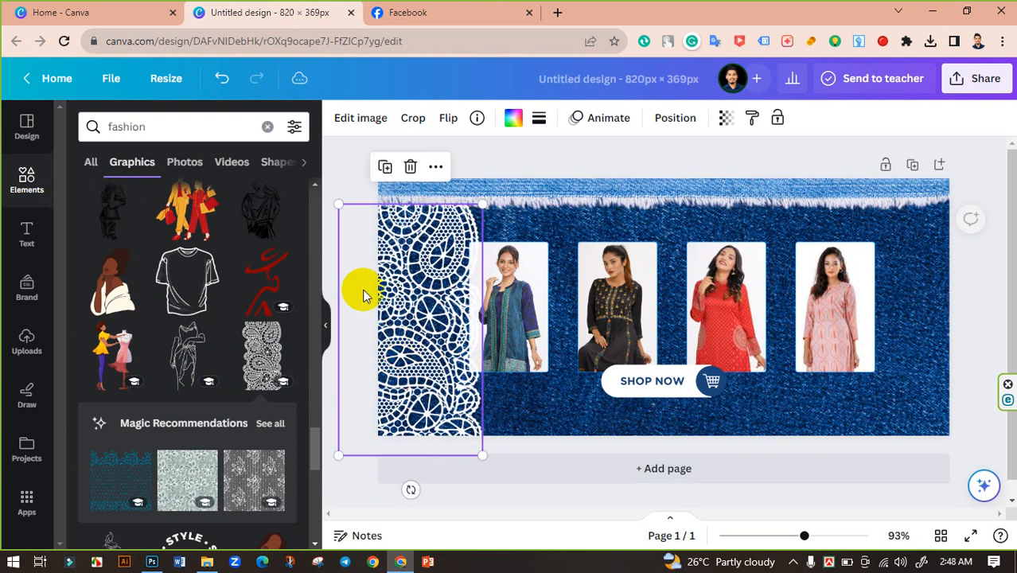
pyautogui.click(339, 179)
pyautogui.click(423, 305)
pyautogui.moveTo(429, 303); pyautogui.dragTo(414, 305)
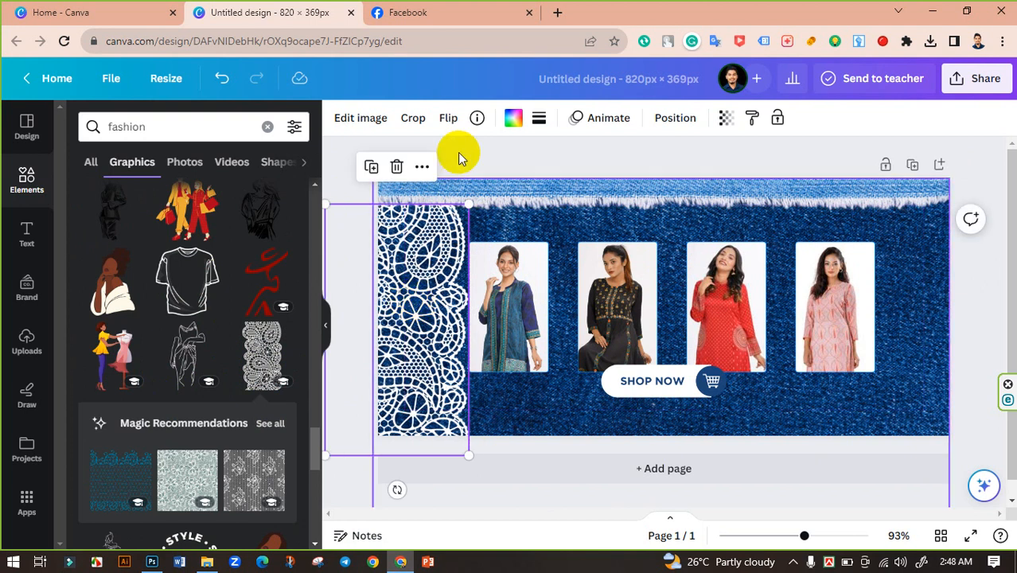
# Recolour the lace graphic to the light greyish blue from the photo colours.
pyautogui.click(514, 119)
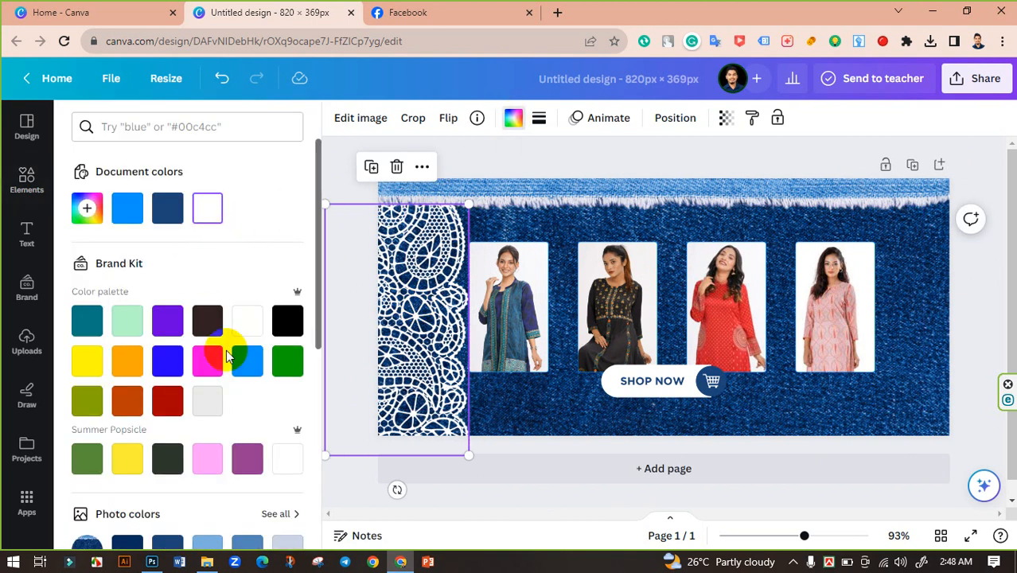
pyautogui.scroll(-2, 243, 387)
pyautogui.click(288, 402)
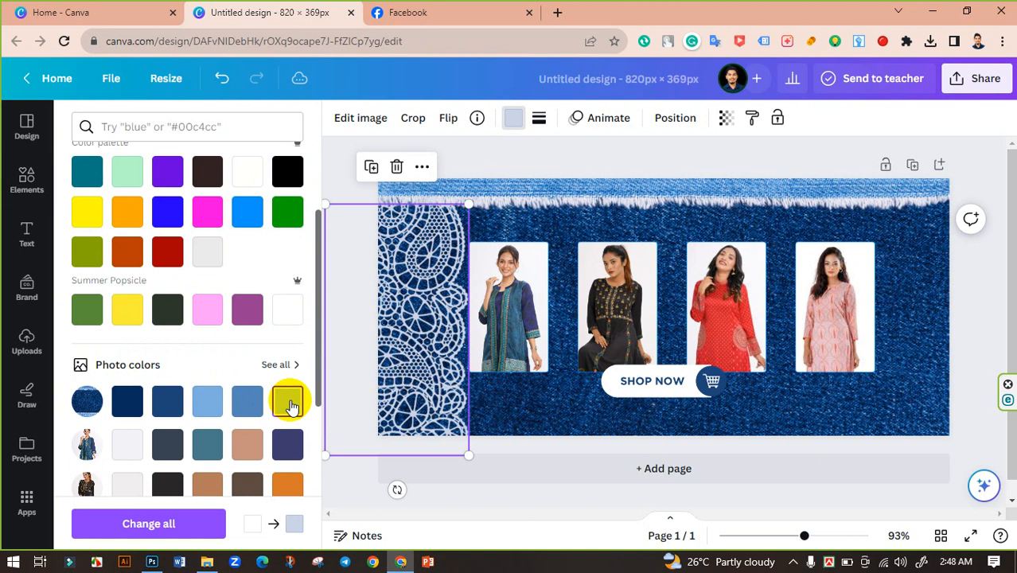
pyautogui.click(343, 185)
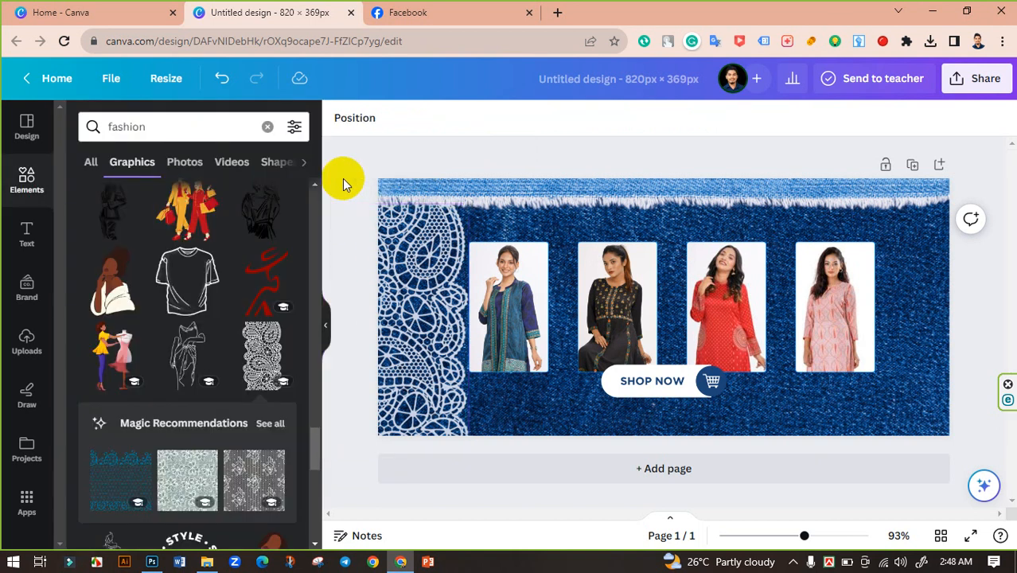
# Set the lace graphic's transparency to 51.
pyautogui.click(419, 372)
pyautogui.click(725, 118)
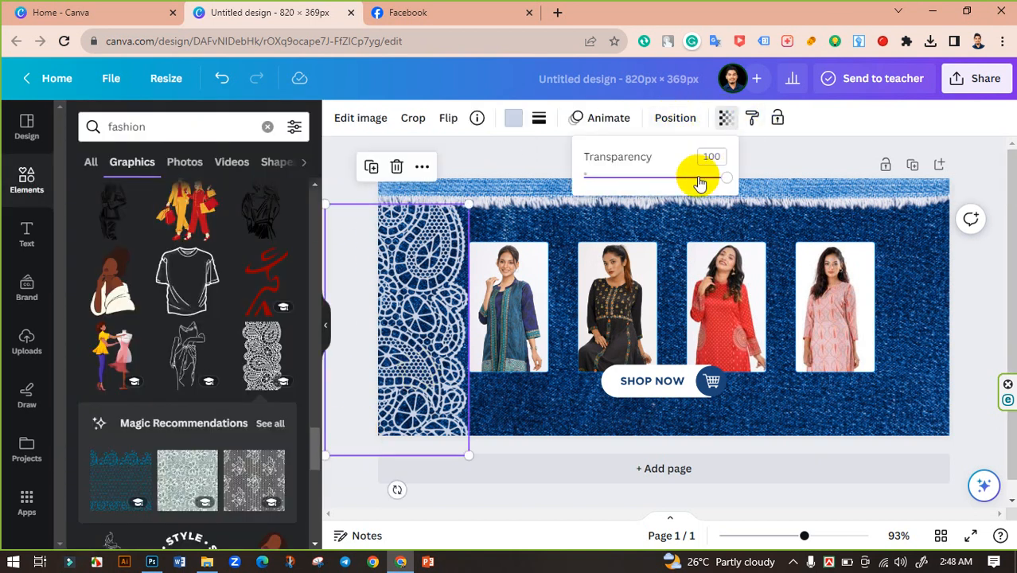
pyautogui.moveTo(672, 185); pyautogui.dragTo(644, 184)
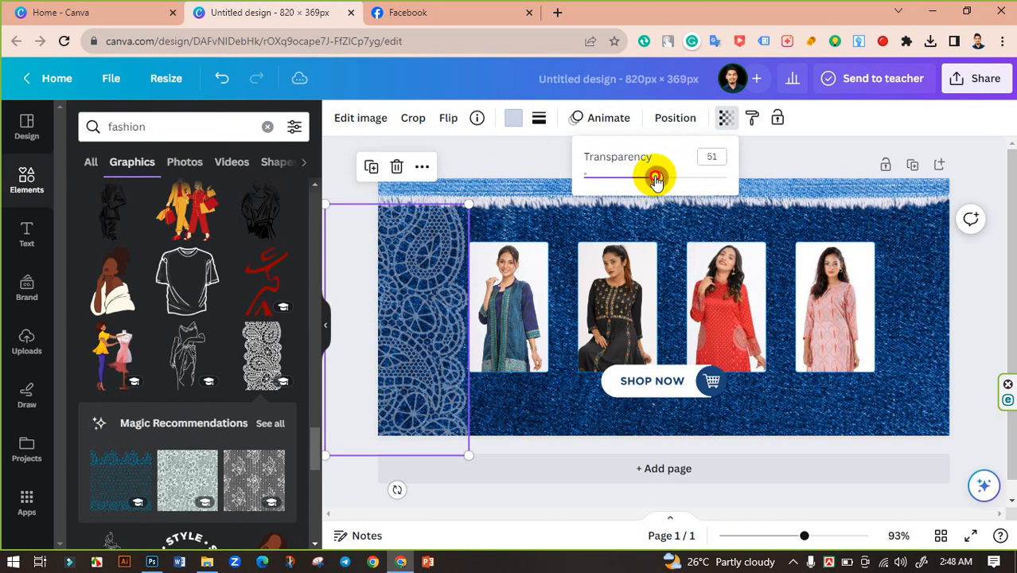
pyautogui.click(336, 182)
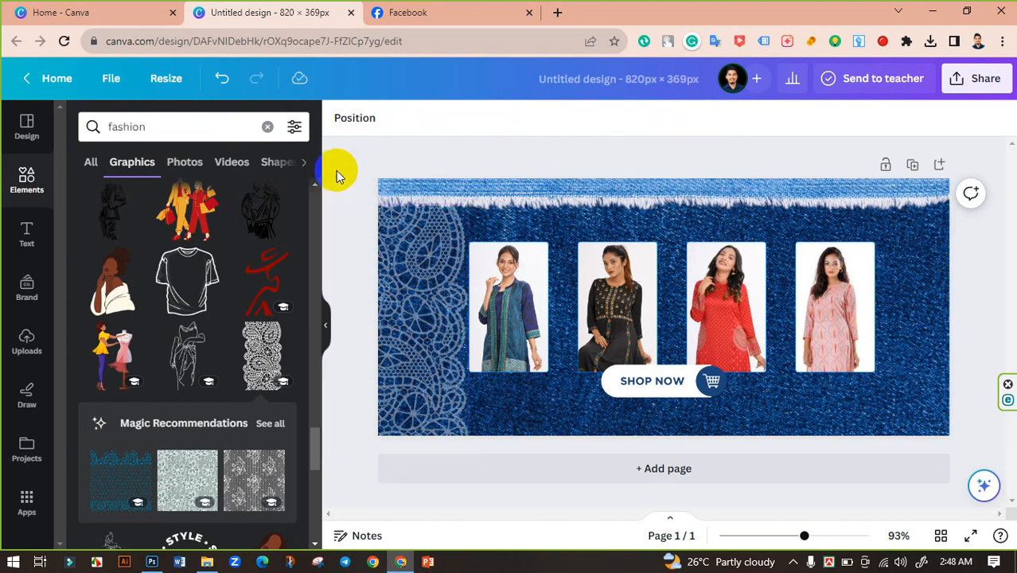
# Duplicate the lace graphic and place the copy along the banner's right edge.
pyautogui.moveTo(423, 294); pyautogui.dragTo(959, 342)
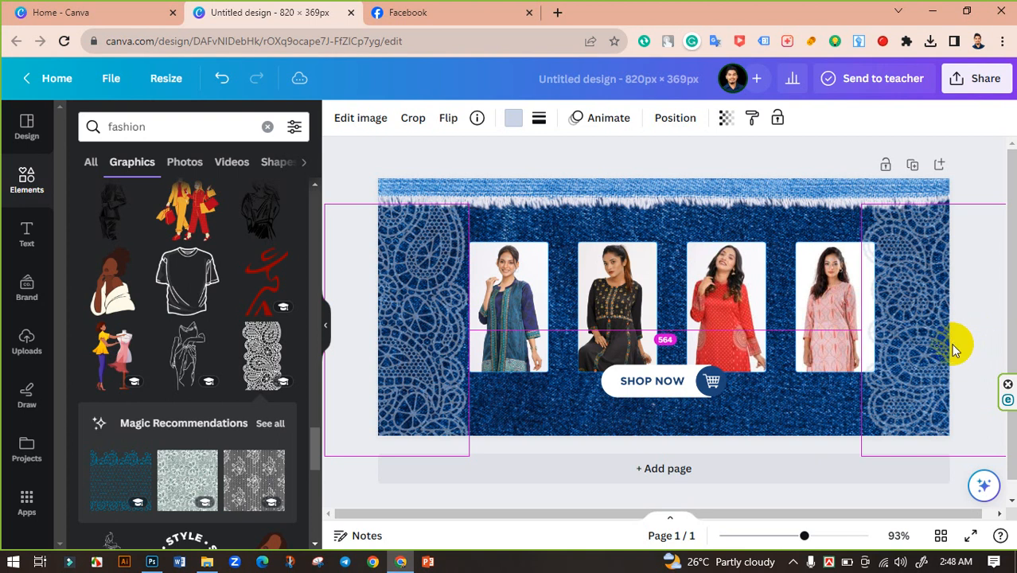
pyautogui.moveTo(954, 347); pyautogui.dragTo(953, 347)
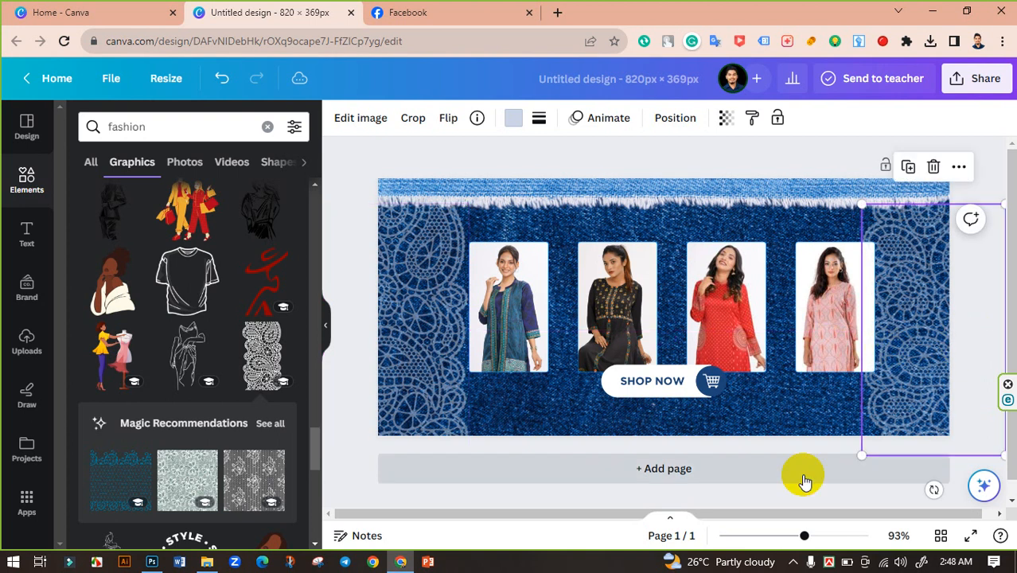
pyautogui.click(359, 195)
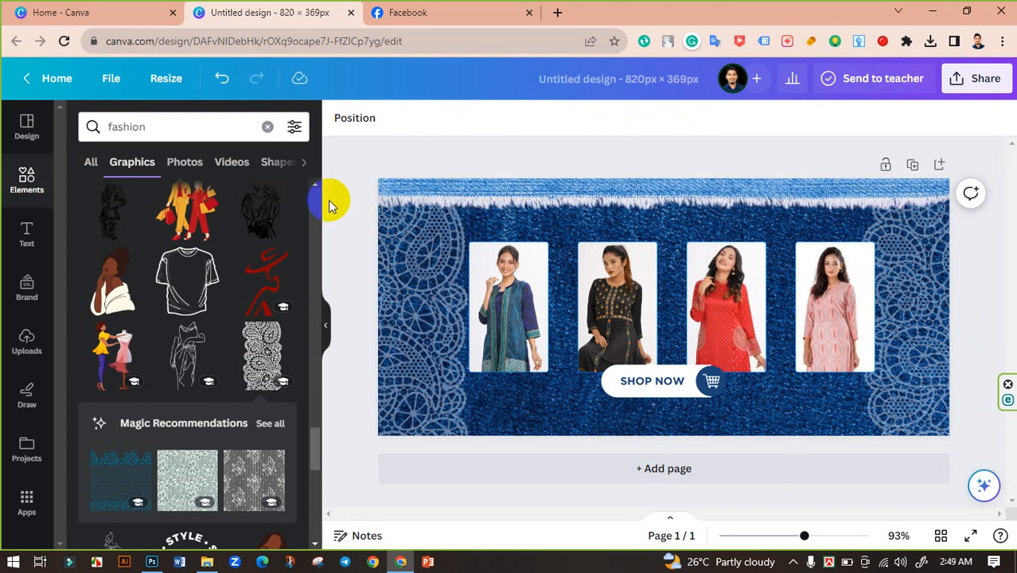
pyautogui.scroll(-2, 235, 311)
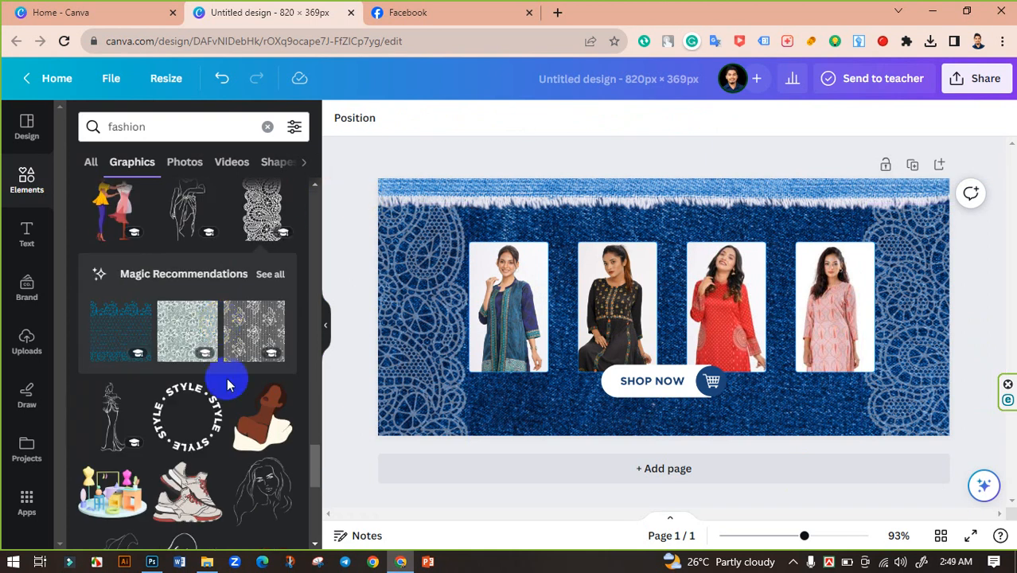
pyautogui.scroll(-4, 227, 385)
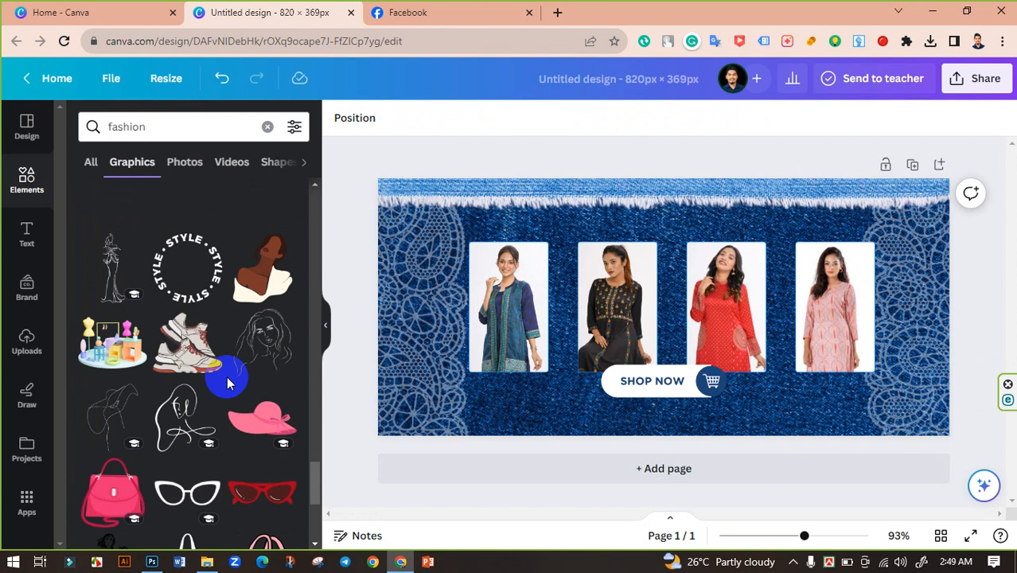
# Browse the fashion graphics search results for a suitable element to add.
pyautogui.scroll(-4, 227, 406)
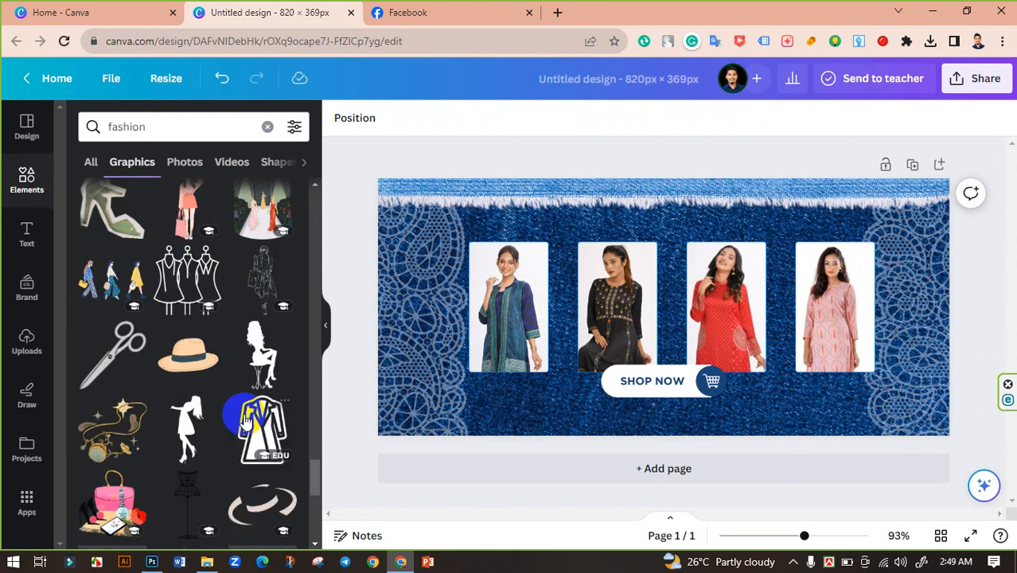
pyautogui.scroll(-9, 249, 414)
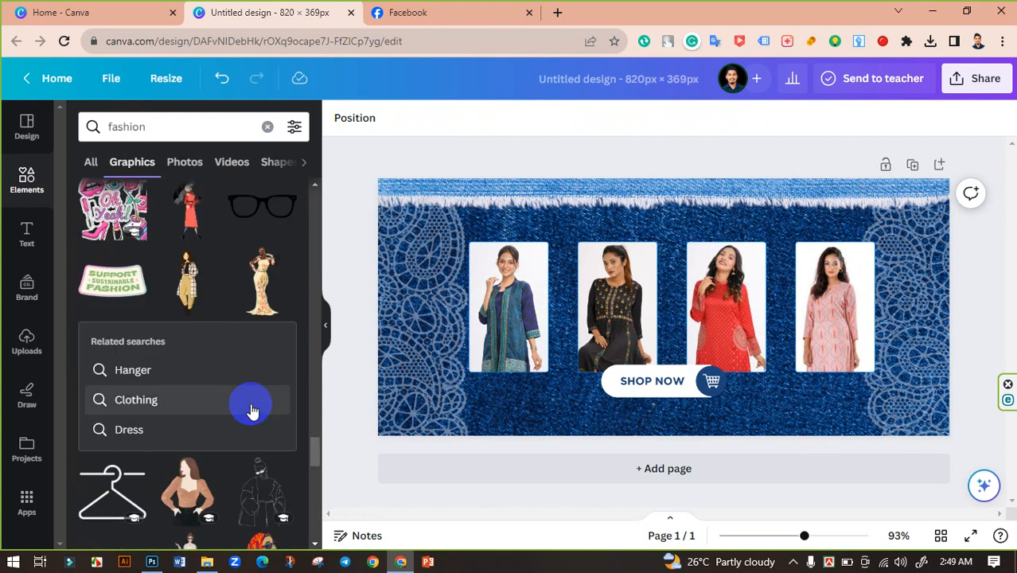
pyautogui.scroll(-5, 253, 406)
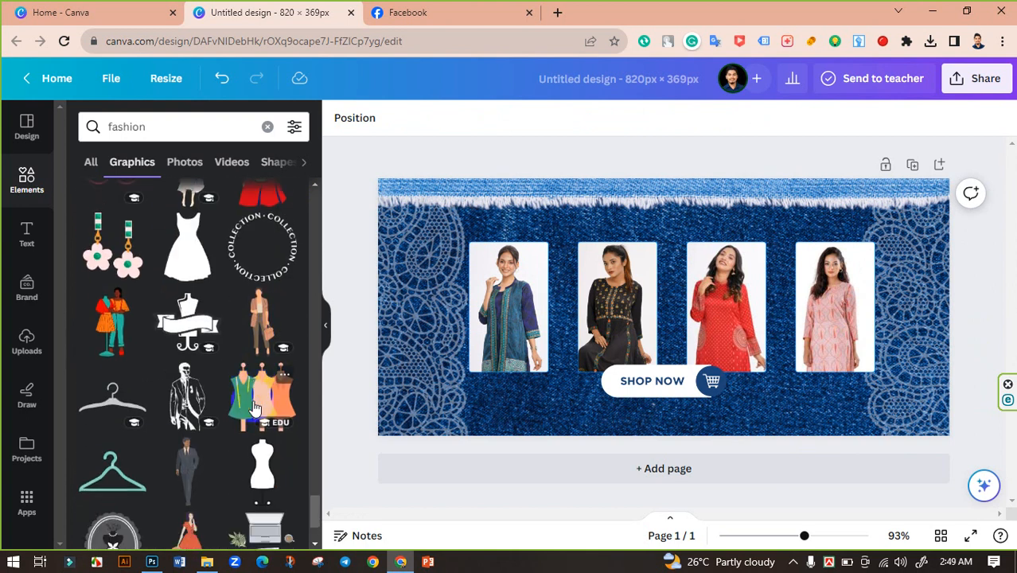
pyautogui.scroll(-5, 253, 408)
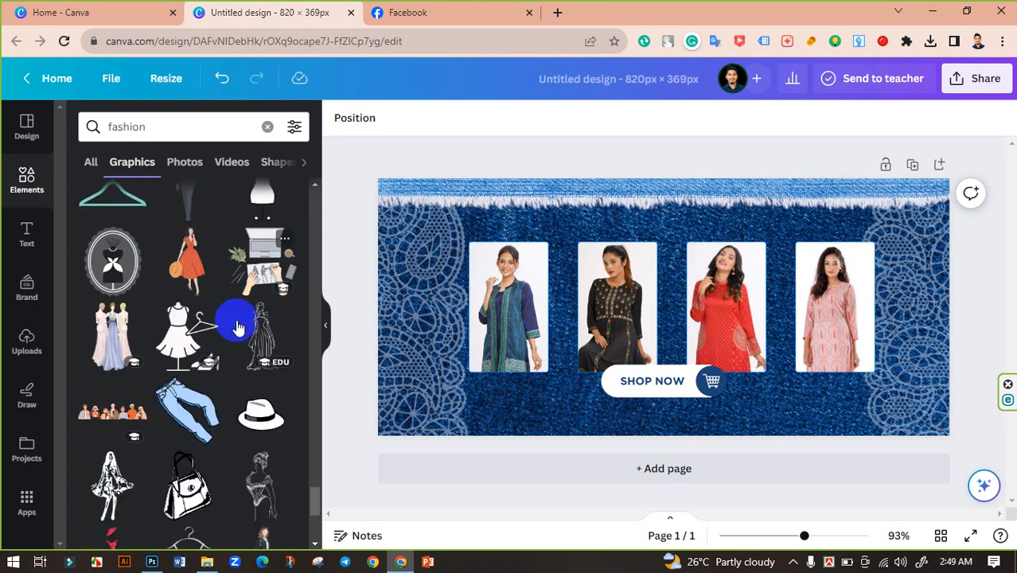
pyautogui.scroll(-6, 235, 370)
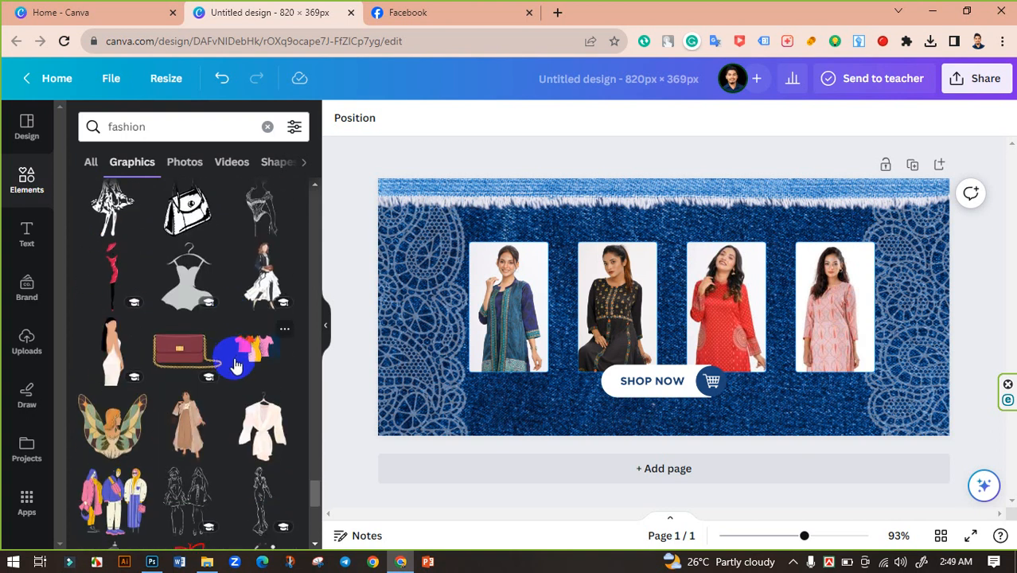
pyautogui.scroll(-3, 236, 366)
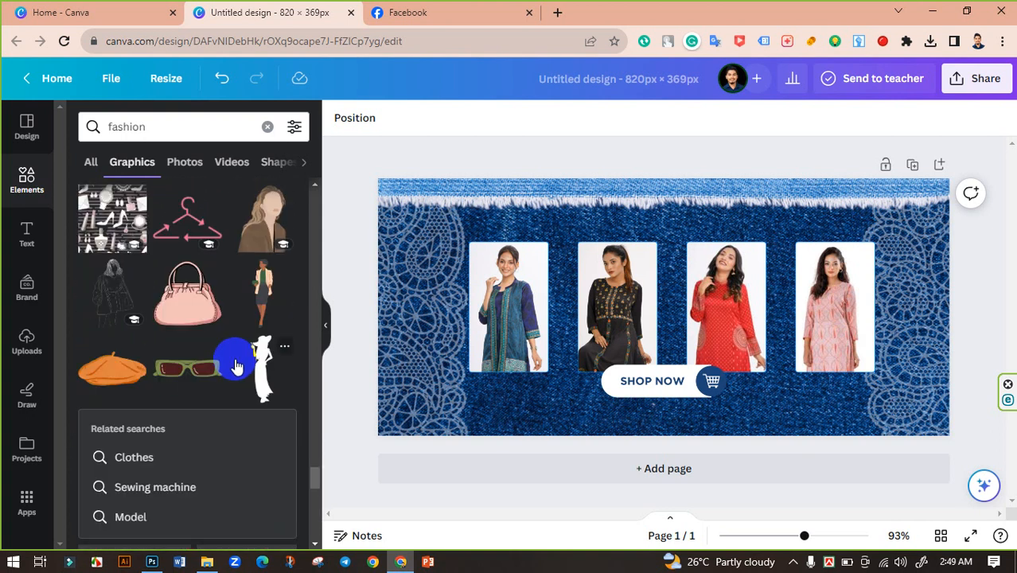
pyautogui.scroll(-4, 237, 366)
pyautogui.scroll(-3, 238, 363)
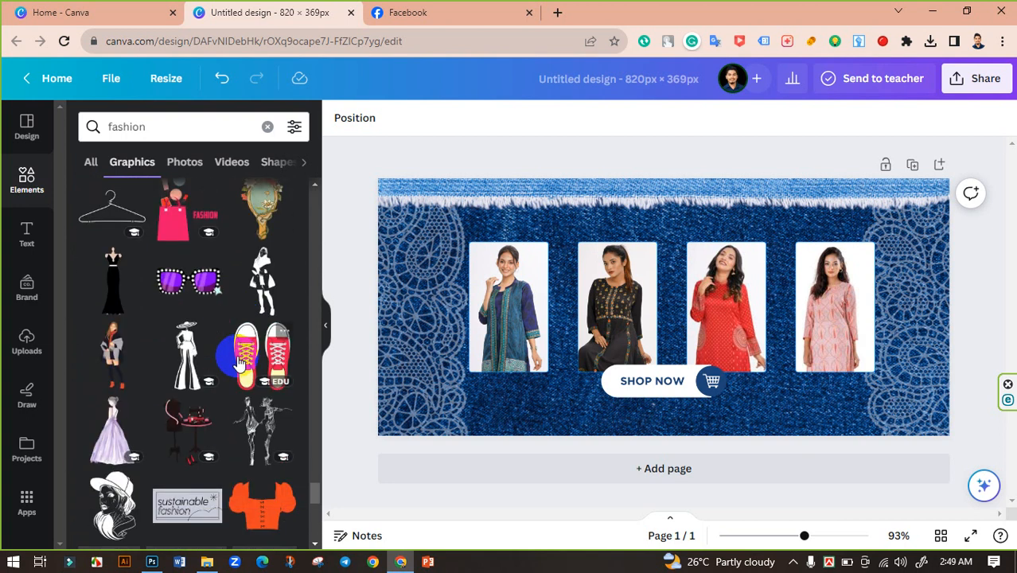
pyautogui.scroll(-4, 247, 367)
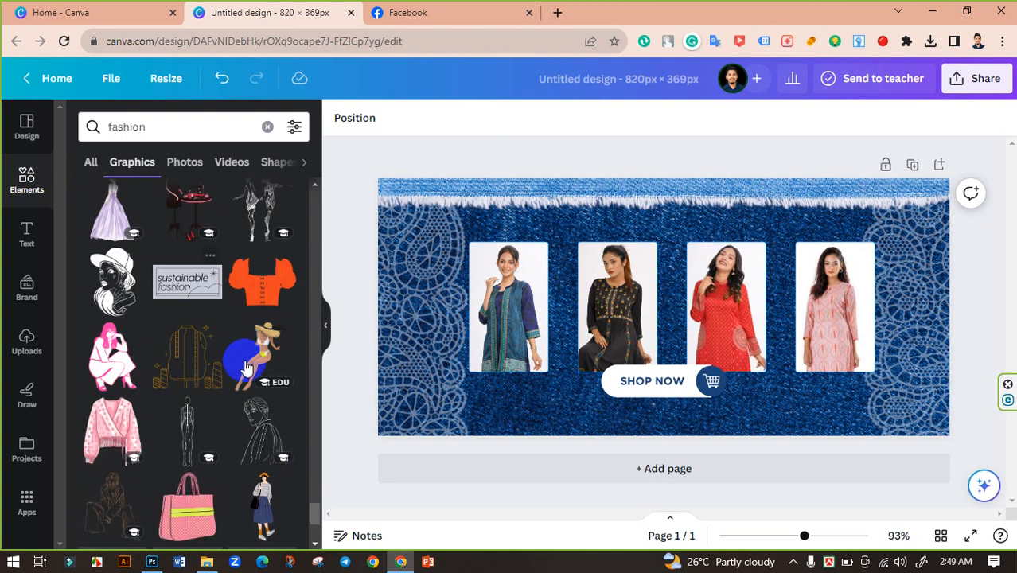
pyautogui.scroll(-4, 245, 395)
pyautogui.scroll(-3, 201, 378)
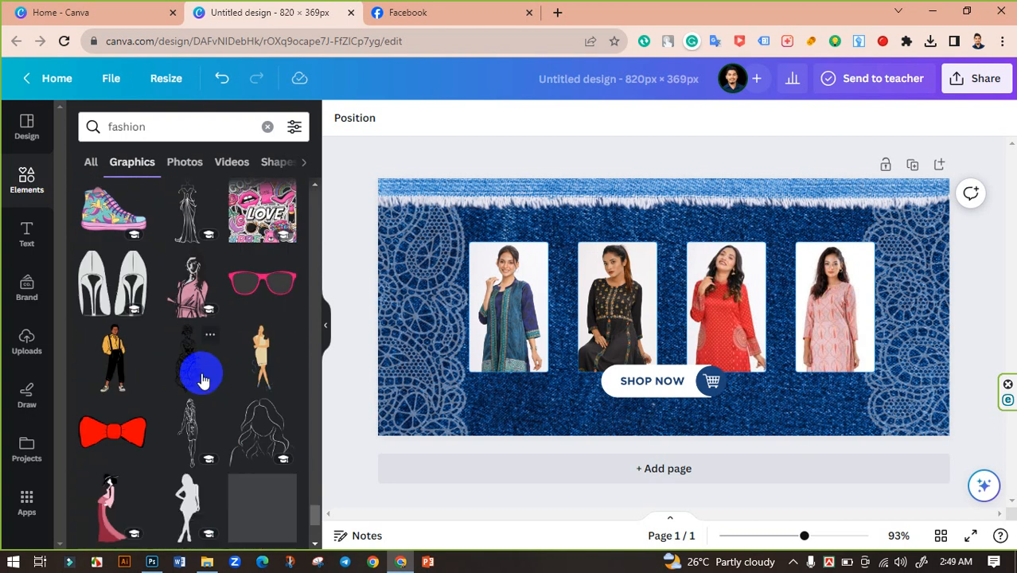
pyautogui.scroll(-3, 203, 374)
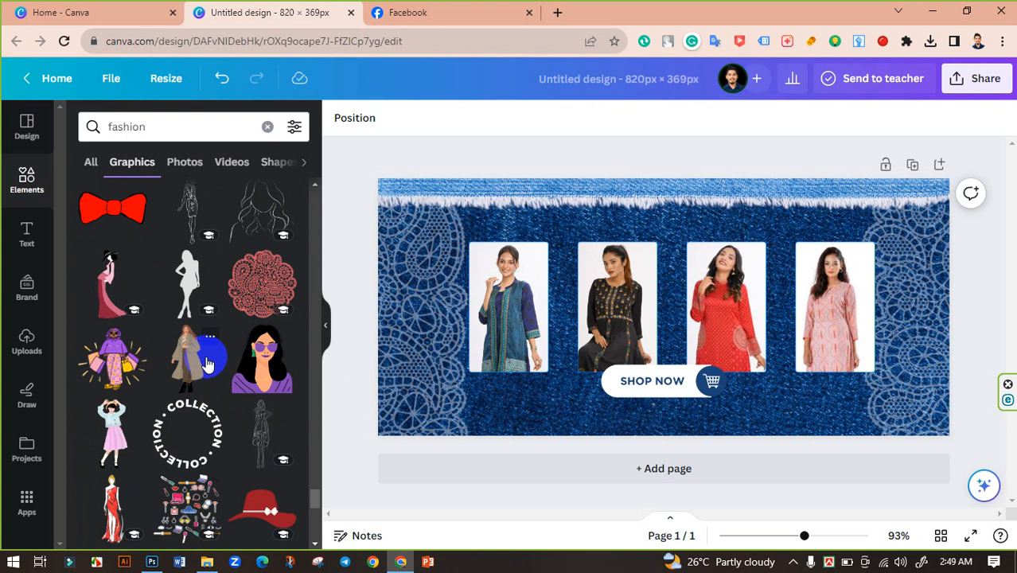
pyautogui.scroll(-3, 206, 364)
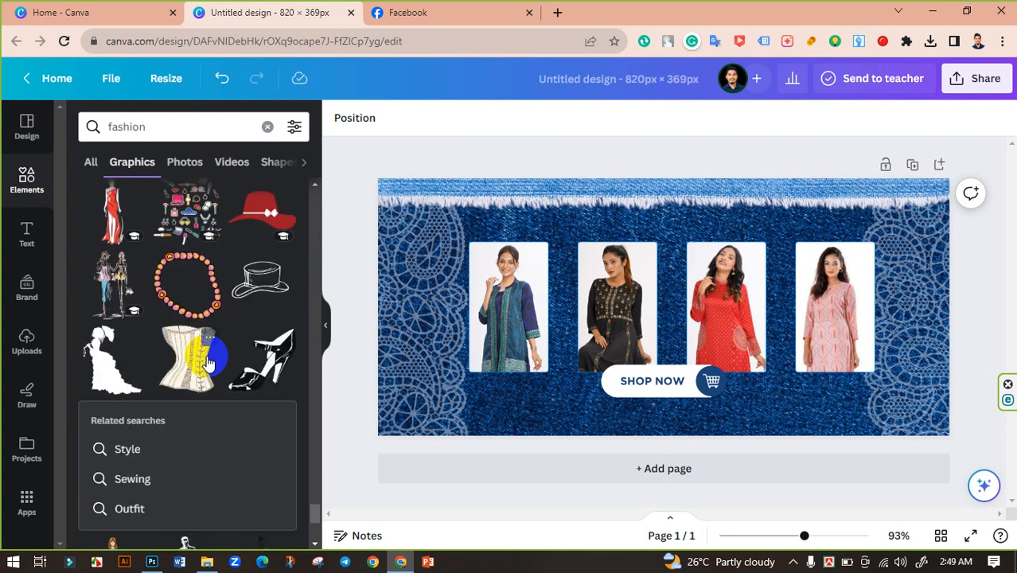
pyautogui.scroll(2, 207, 364)
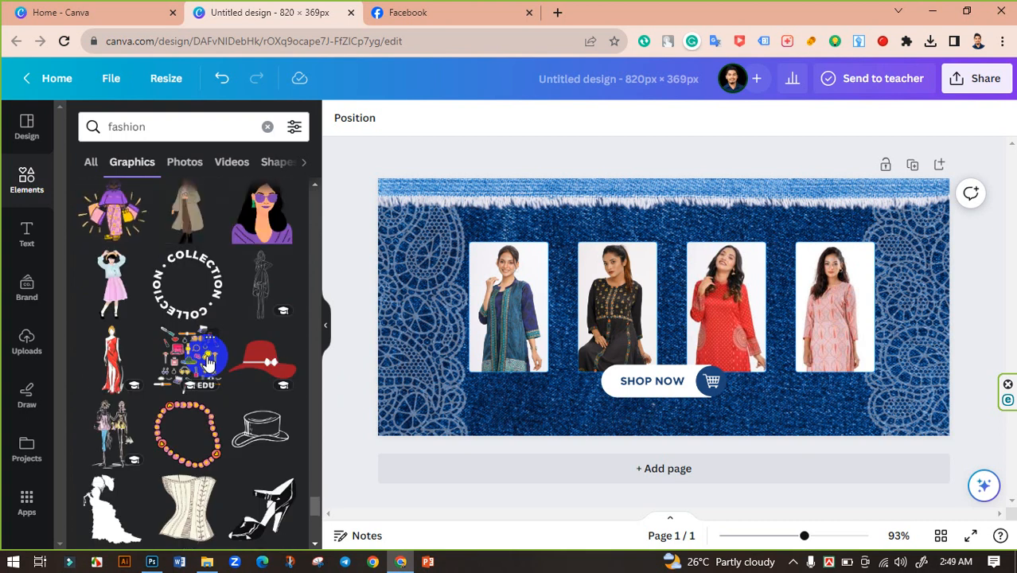
pyautogui.scroll(-4, 208, 359)
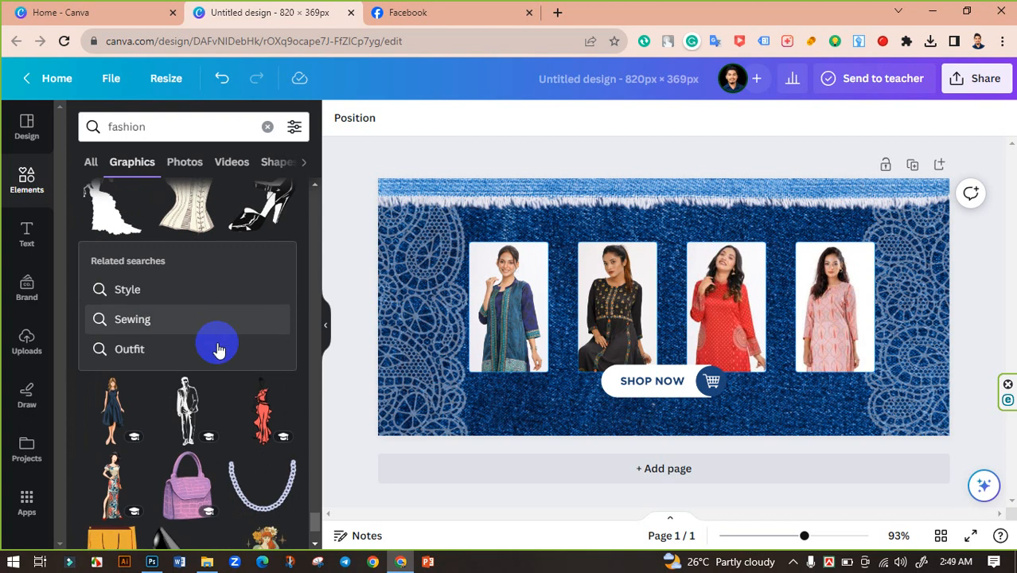
pyautogui.scroll(-2, 215, 358)
pyautogui.scroll(-3, 181, 382)
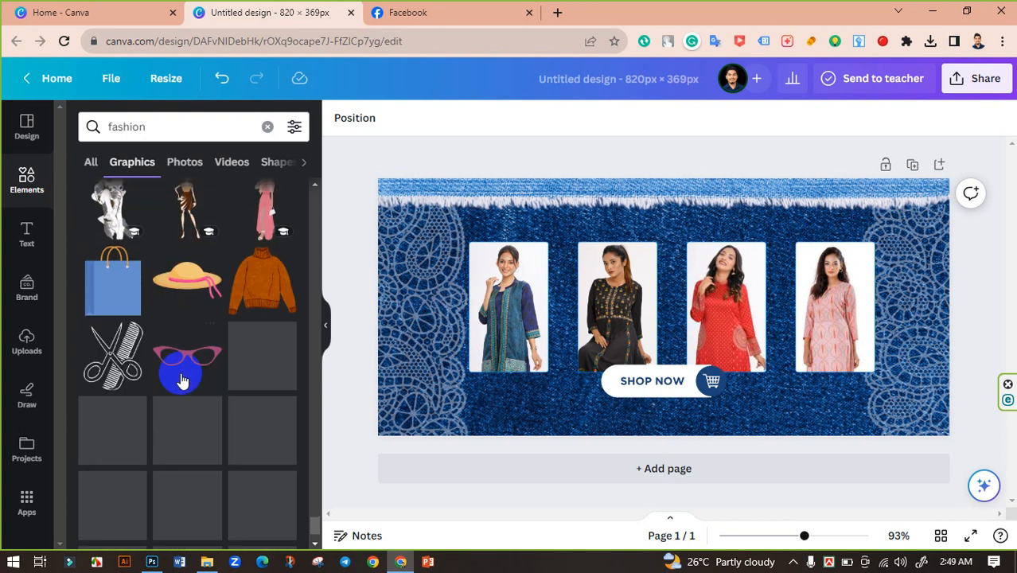
pyautogui.scroll(-1, 183, 376)
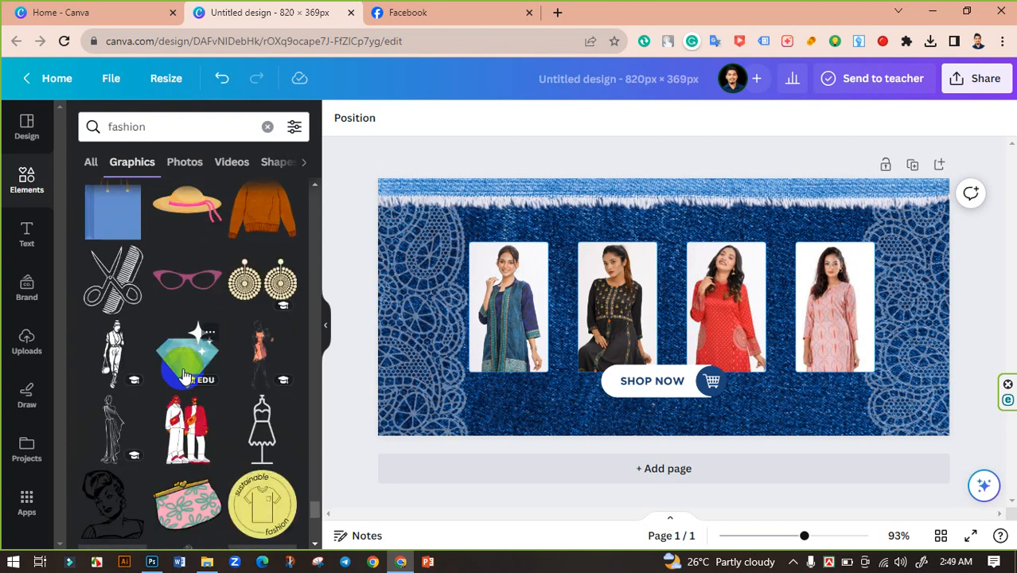
pyautogui.scroll(-2, 186, 377)
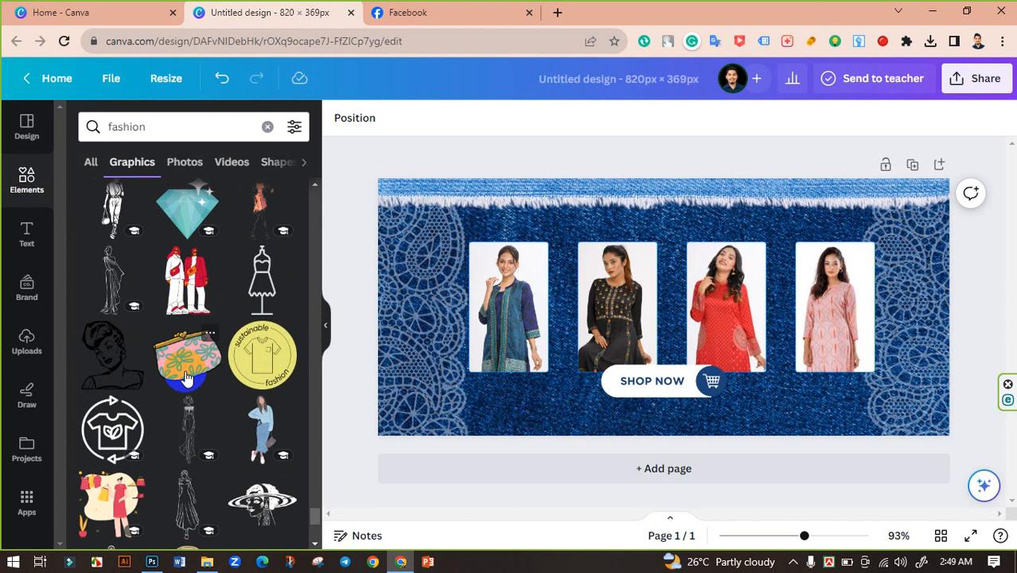
pyautogui.scroll(-3, 216, 358)
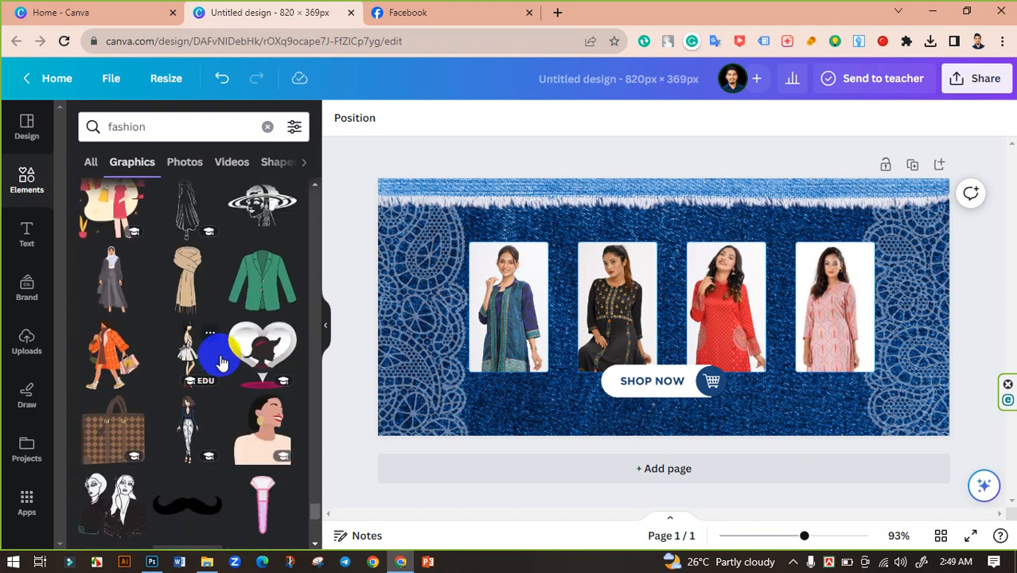
pyautogui.scroll(-3, 114, 234)
# Switch to all result types for fashion and look over the graphics, photos, videos and audio sections.
pyautogui.click(93, 159)
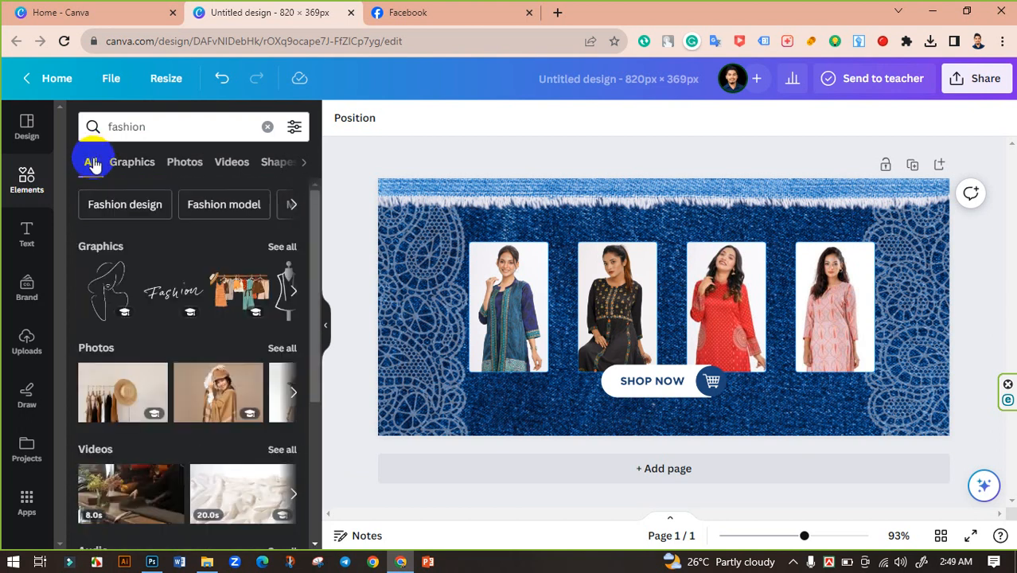
pyautogui.scroll(-4, 216, 360)
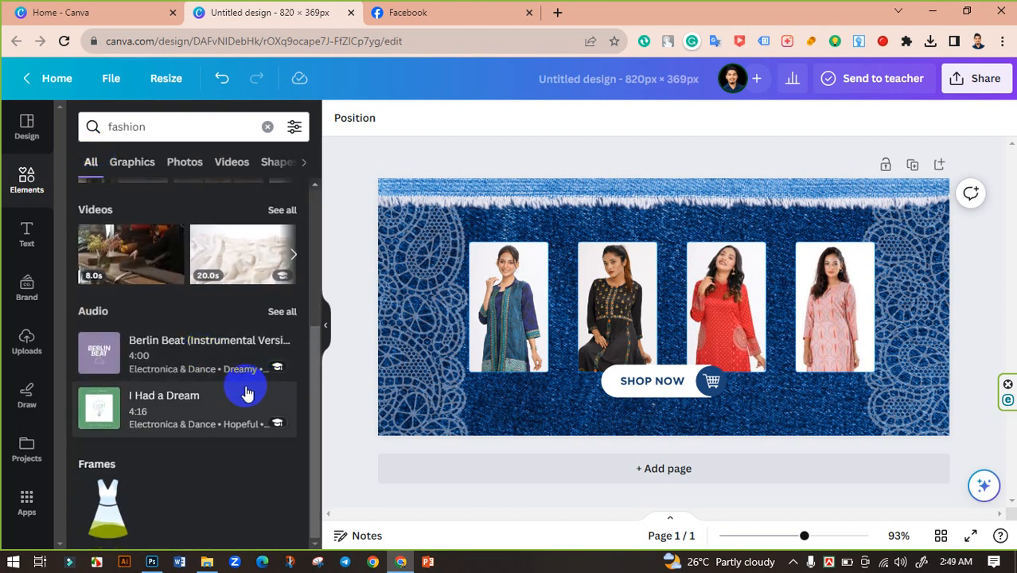
pyautogui.scroll(5, 231, 370)
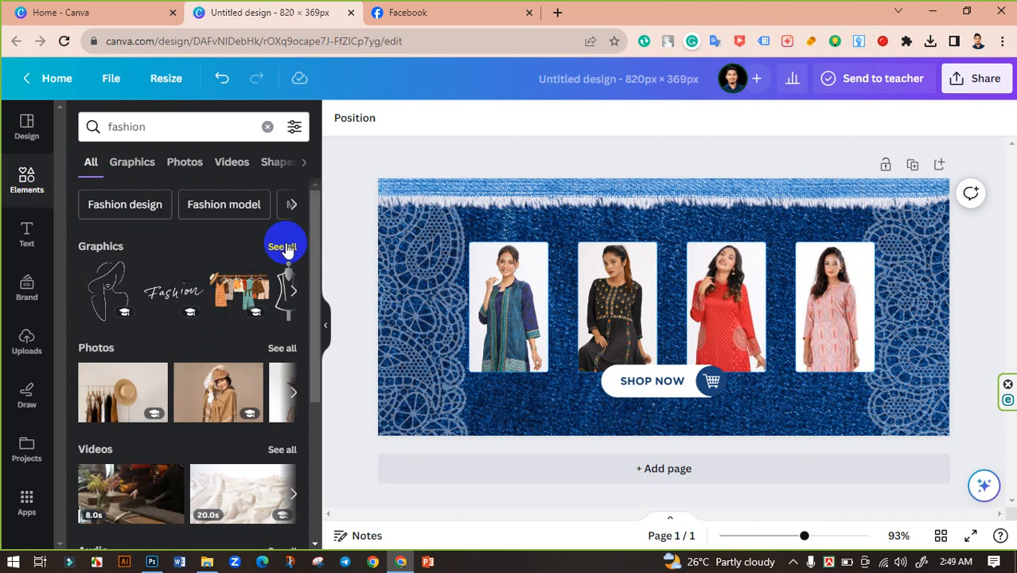
# Check the shapes results for fashion, then scroll through the fashion graphics results.
pyautogui.click(275, 161)
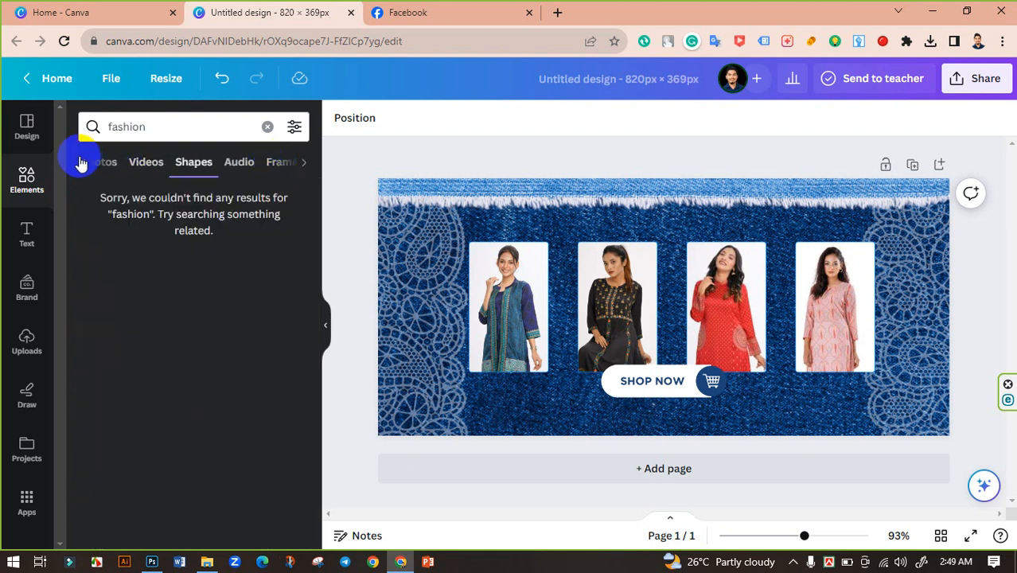
pyautogui.click(91, 164)
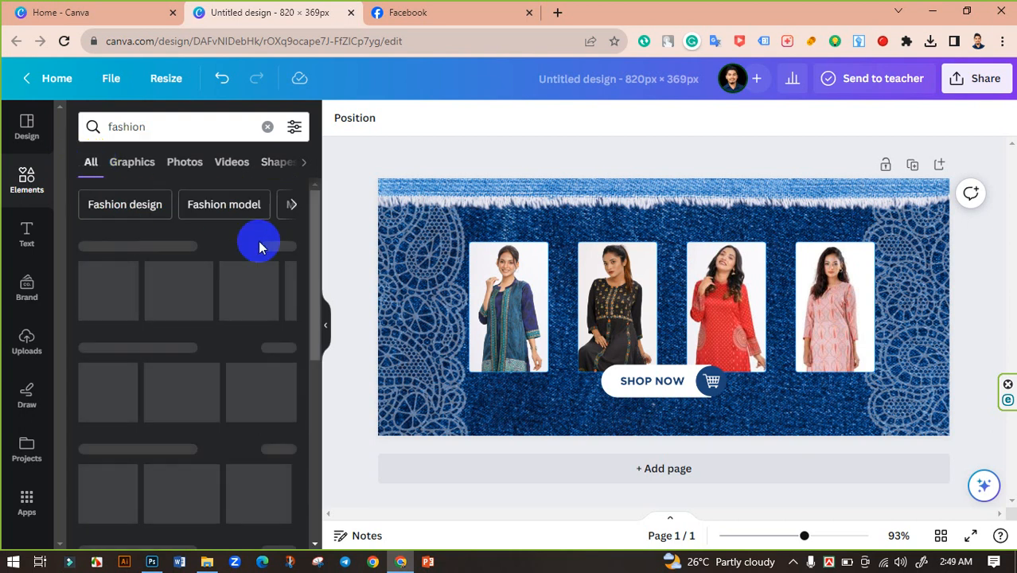
pyautogui.click(283, 246)
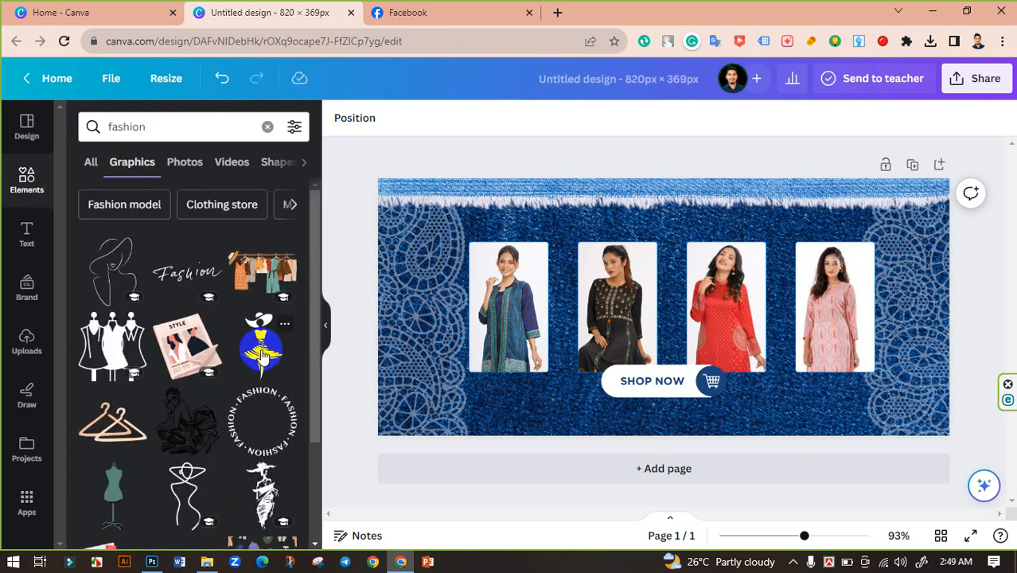
pyautogui.scroll(-1, 262, 354)
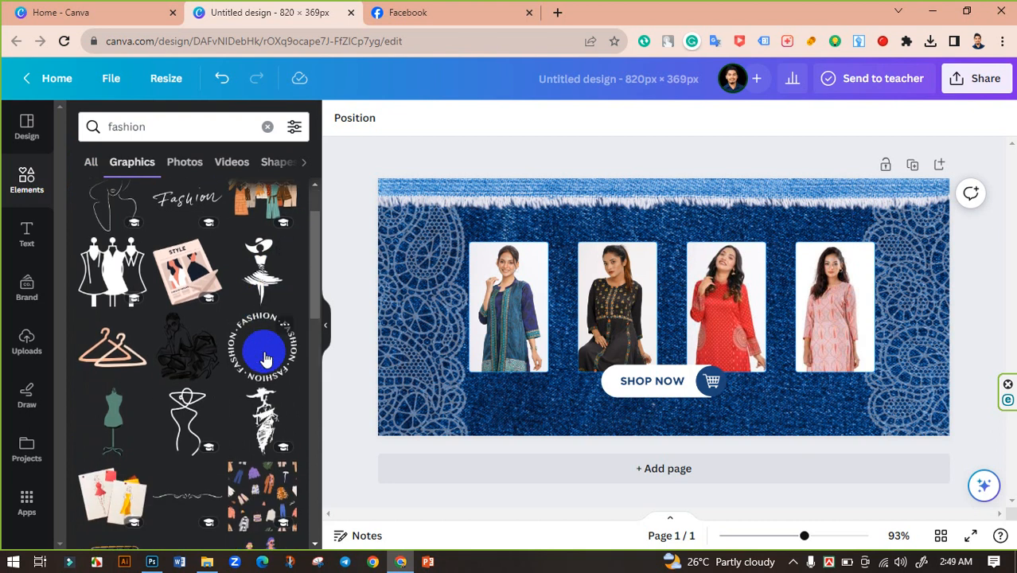
pyautogui.scroll(-1, 313, 440)
pyautogui.moveTo(313, 440); pyautogui.dragTo(328, 519)
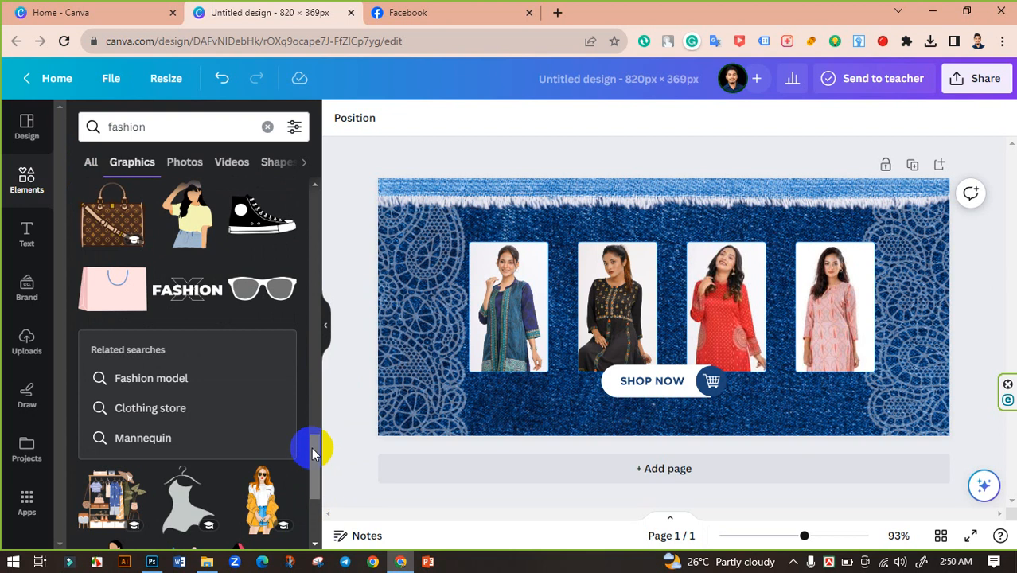
pyautogui.moveTo(312, 452); pyautogui.dragTo(309, 527)
# Search the graphics for clothing and scroll through the results to find a suitable element.
pyautogui.click(130, 128)
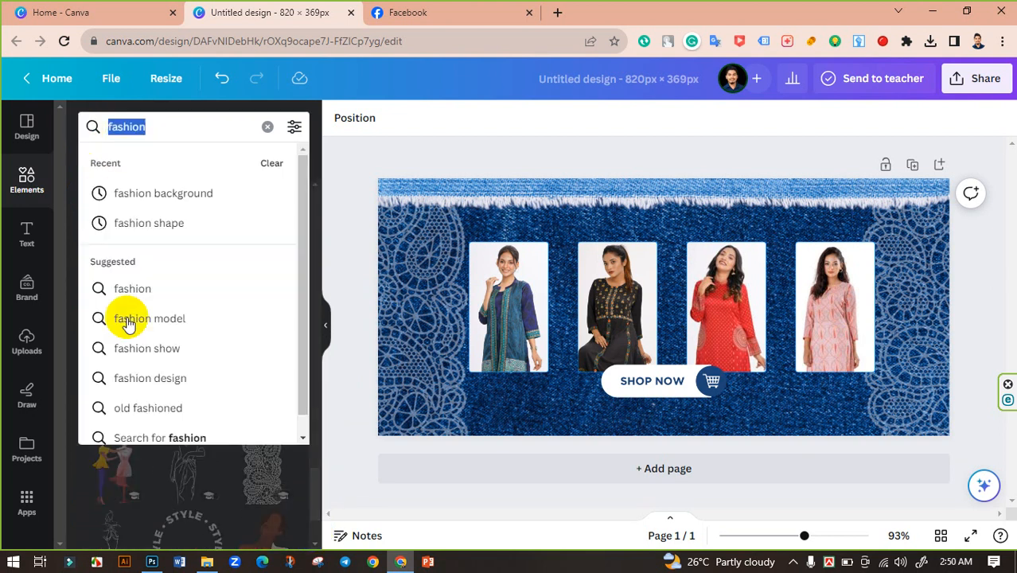
pyautogui.write('clothing')
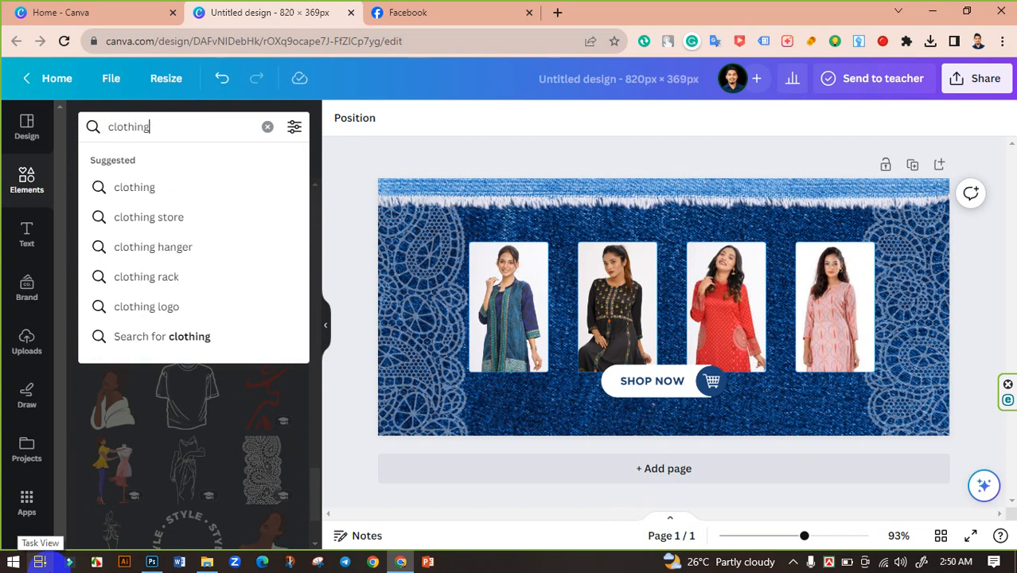
pyautogui.press('Return')
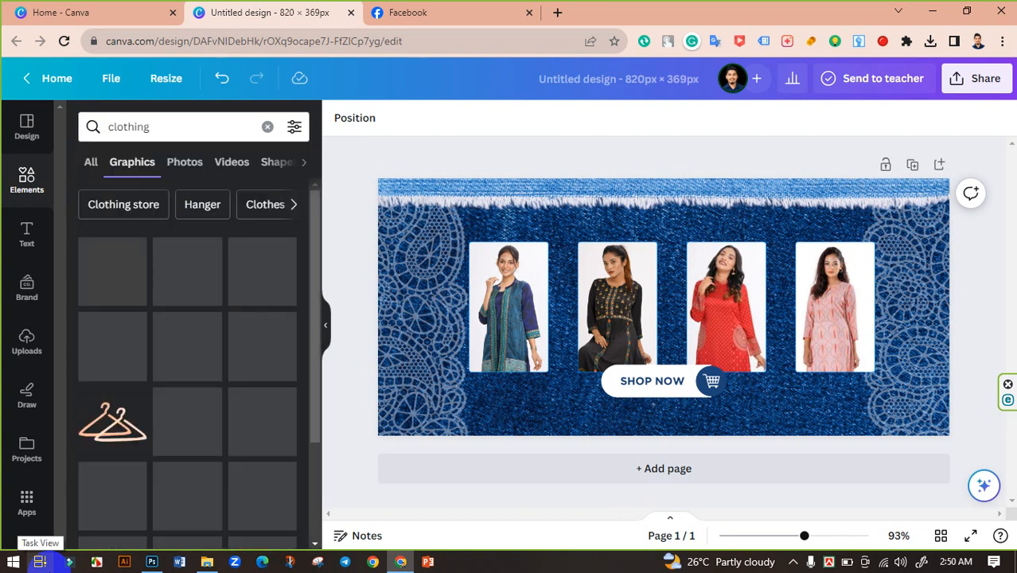
pyautogui.scroll(-4, 255, 398)
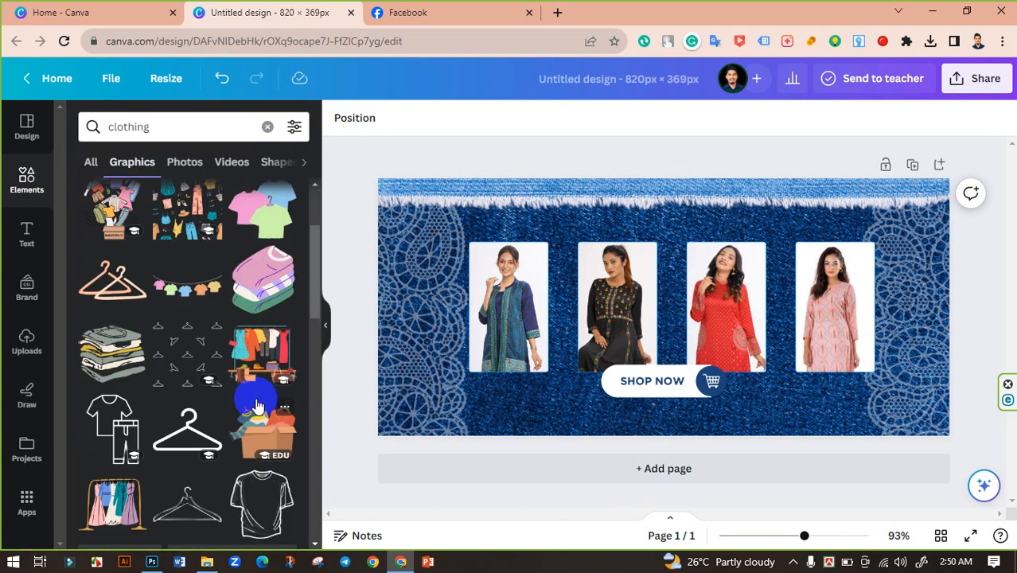
pyautogui.scroll(-4, 256, 407)
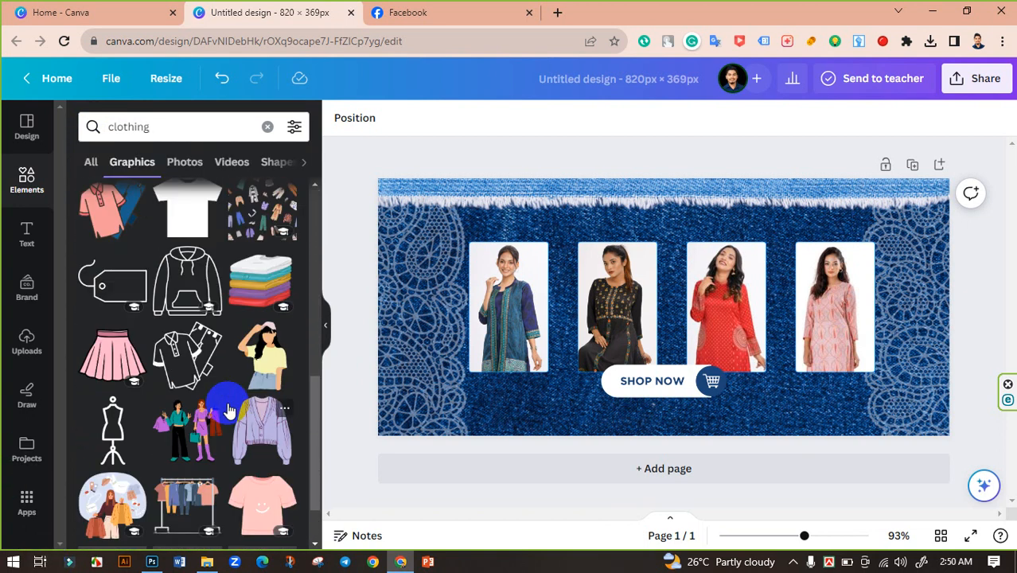
pyautogui.scroll(-3, 228, 410)
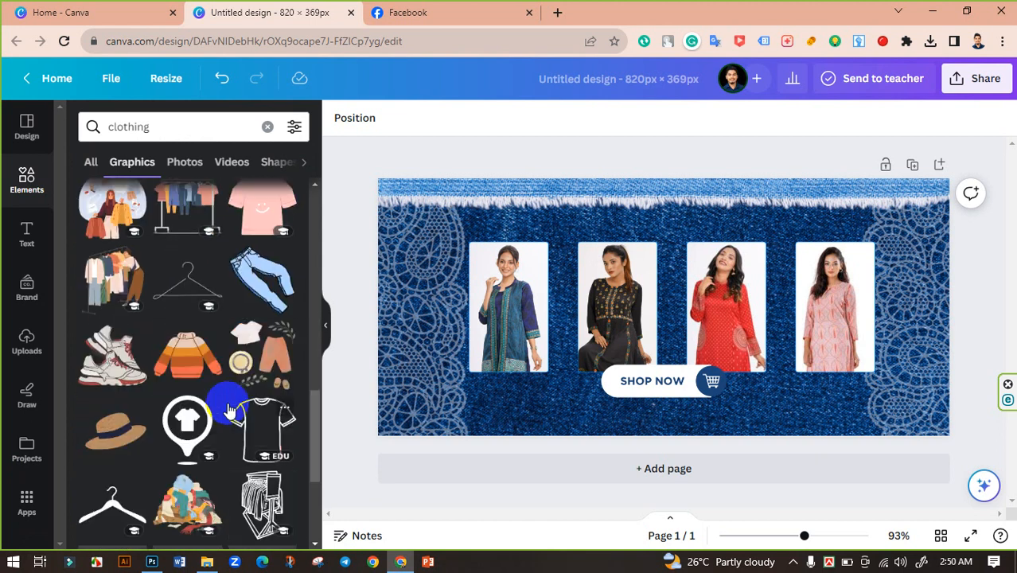
pyautogui.scroll(-8, 233, 428)
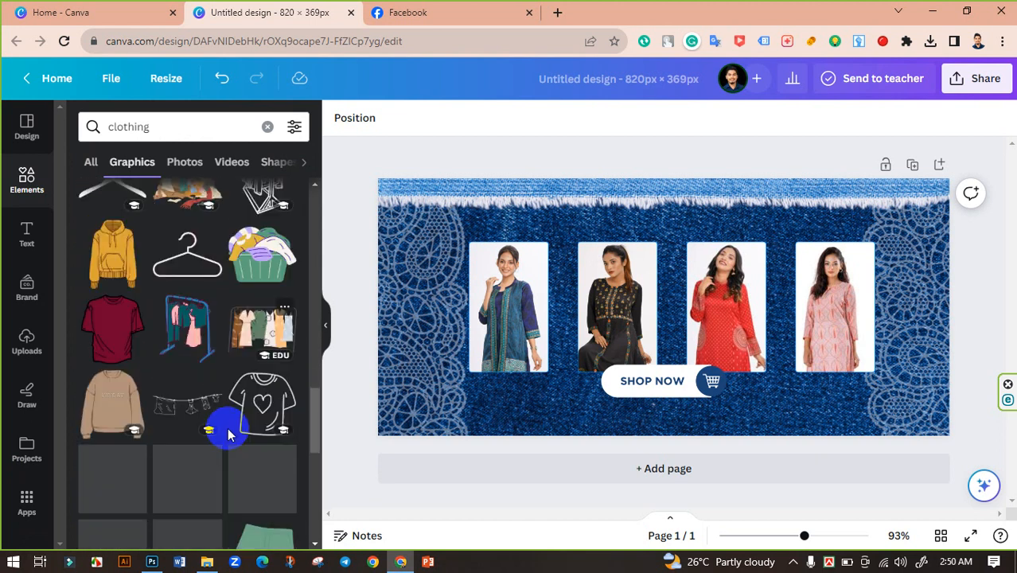
pyautogui.scroll(-2, 229, 430)
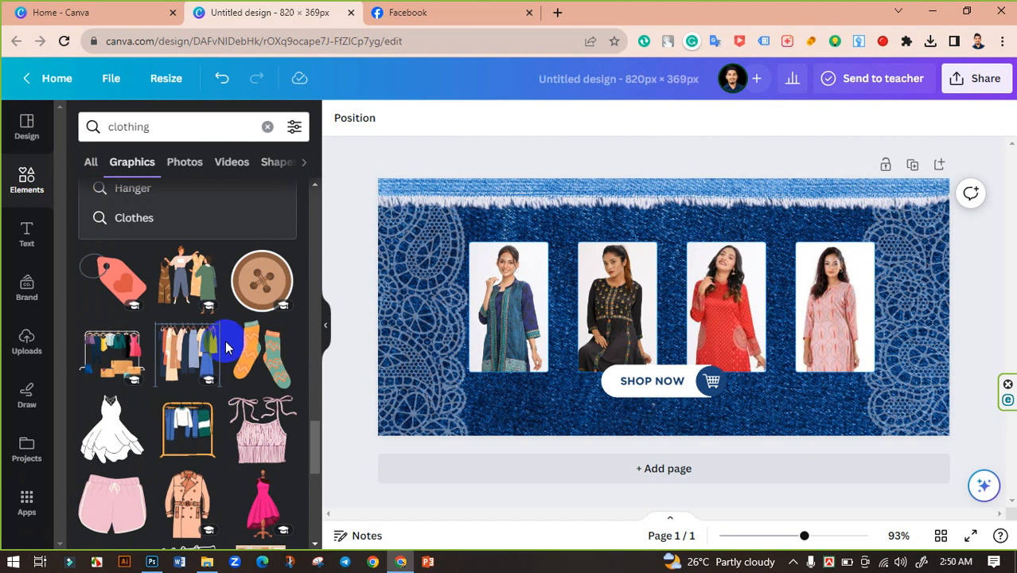
pyautogui.scroll(-3, 225, 342)
pyautogui.scroll(-6, 225, 346)
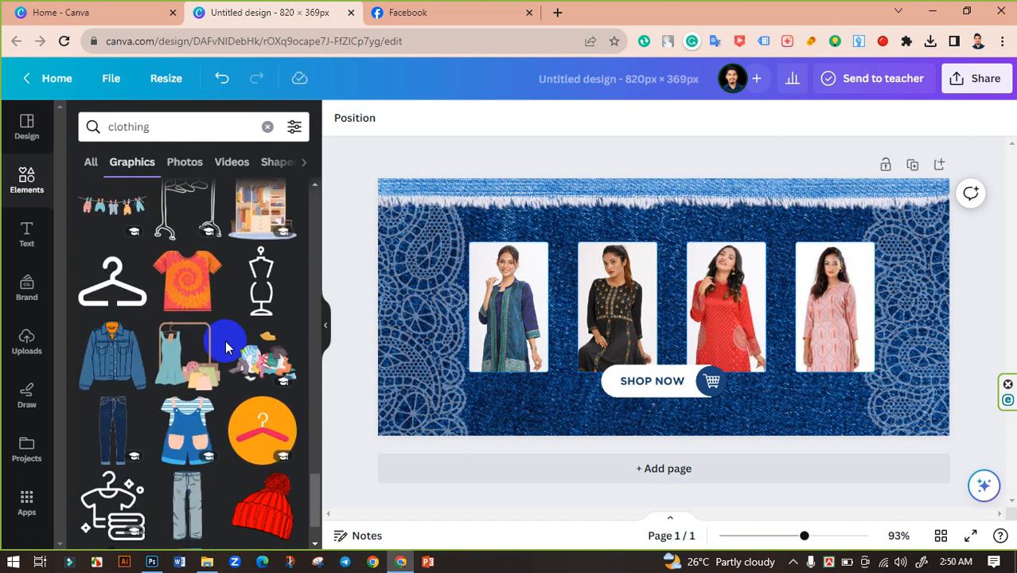
pyautogui.scroll(-8, 226, 348)
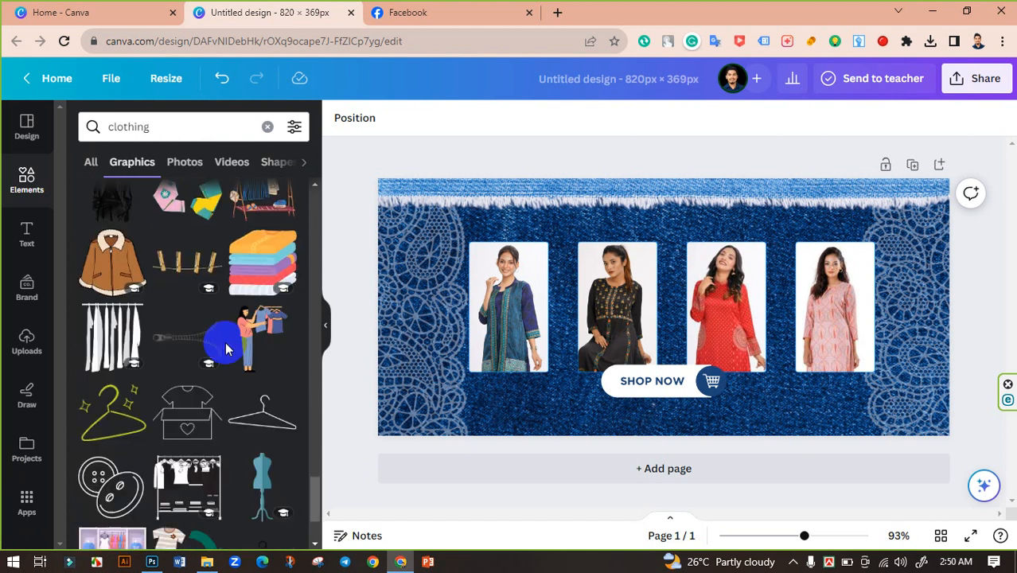
pyautogui.scroll(-6, 226, 348)
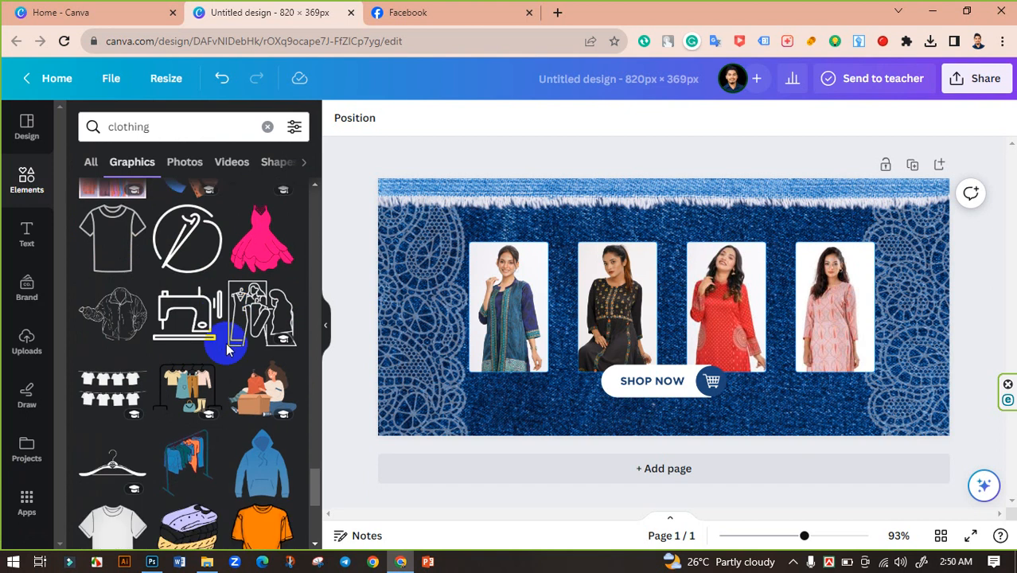
pyautogui.scroll(-5, 226, 348)
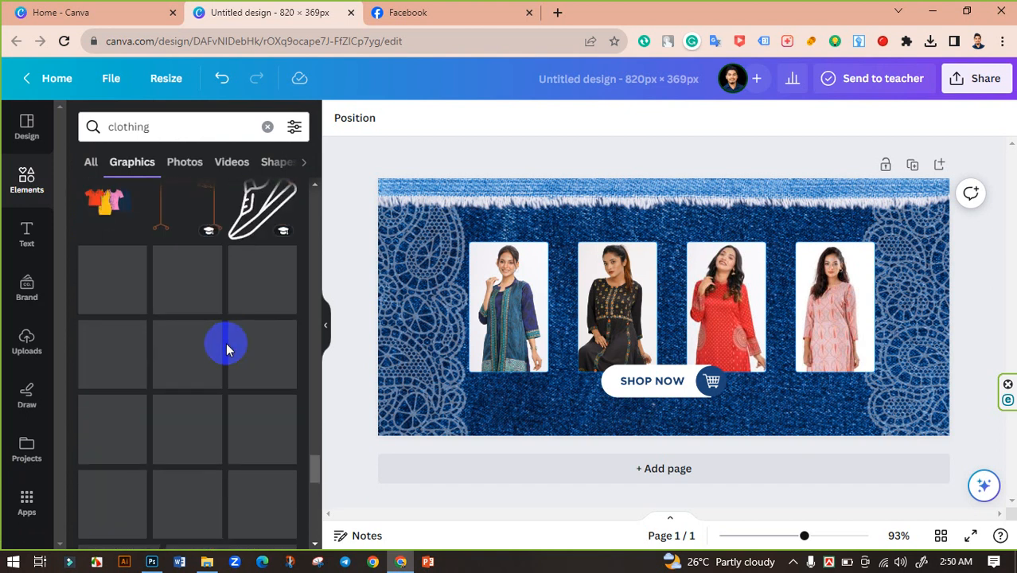
pyautogui.scroll(-5, 226, 347)
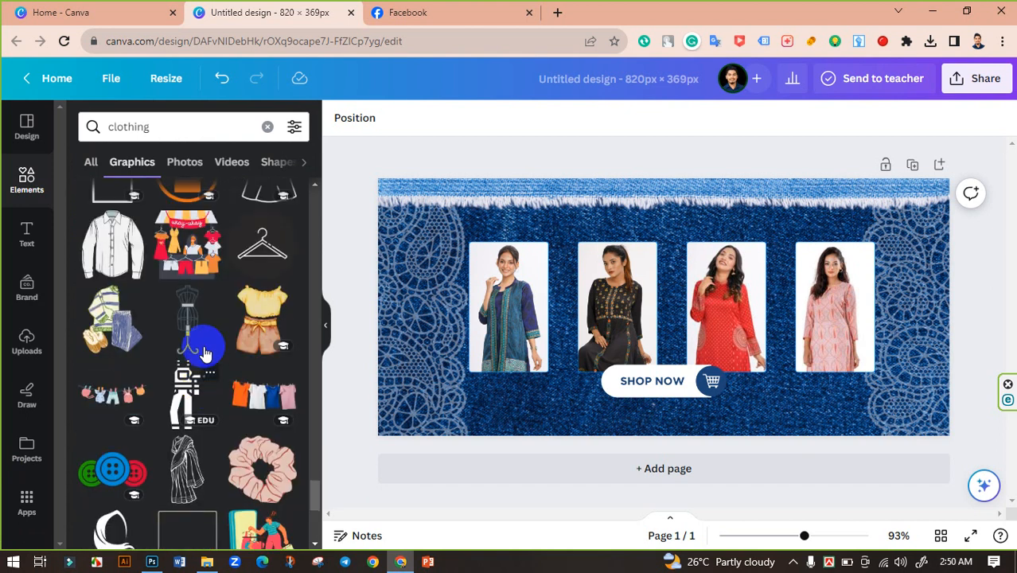
pyautogui.scroll(-7, 205, 353)
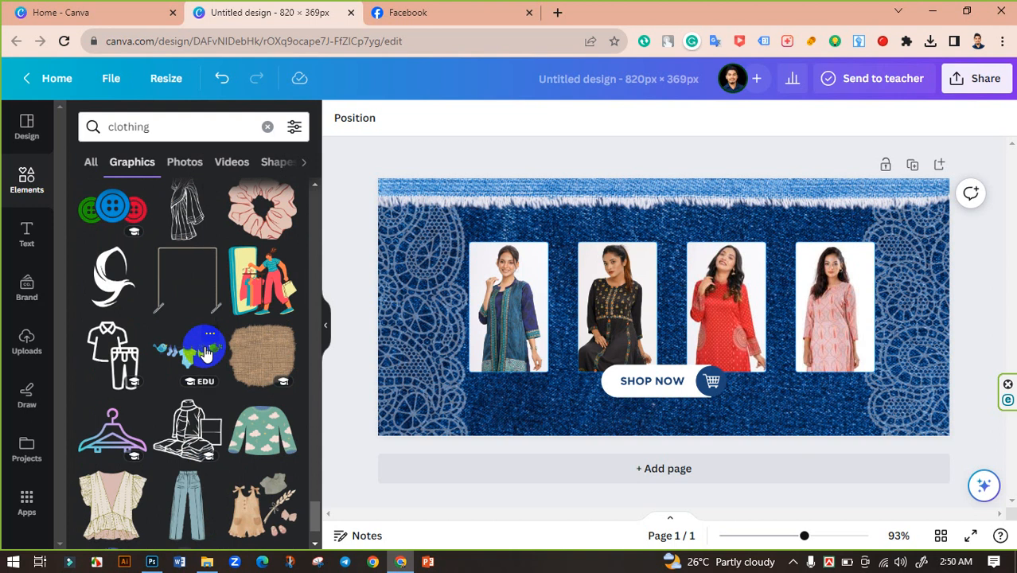
pyautogui.scroll(-4, 205, 352)
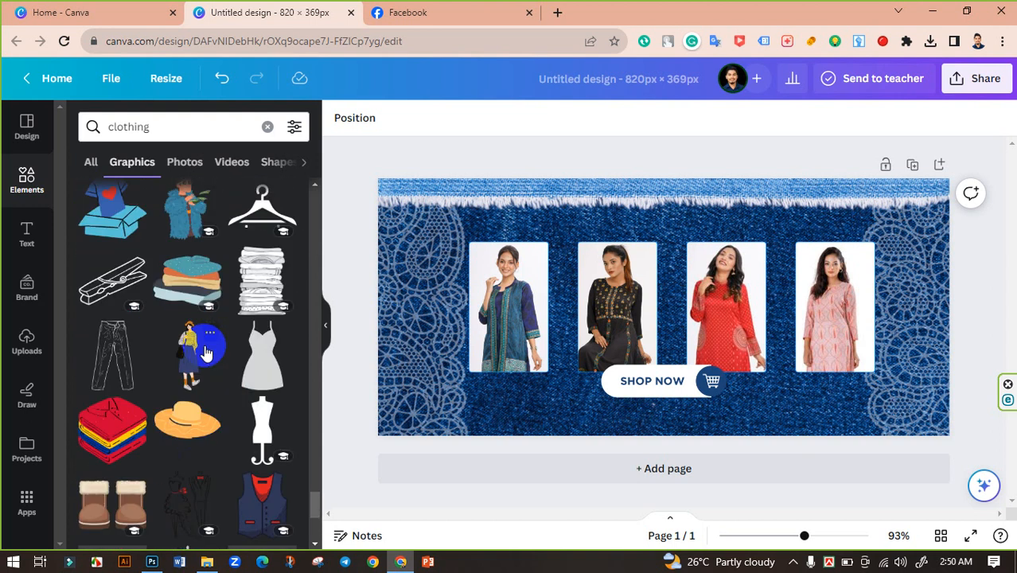
pyautogui.scroll(-2, 206, 353)
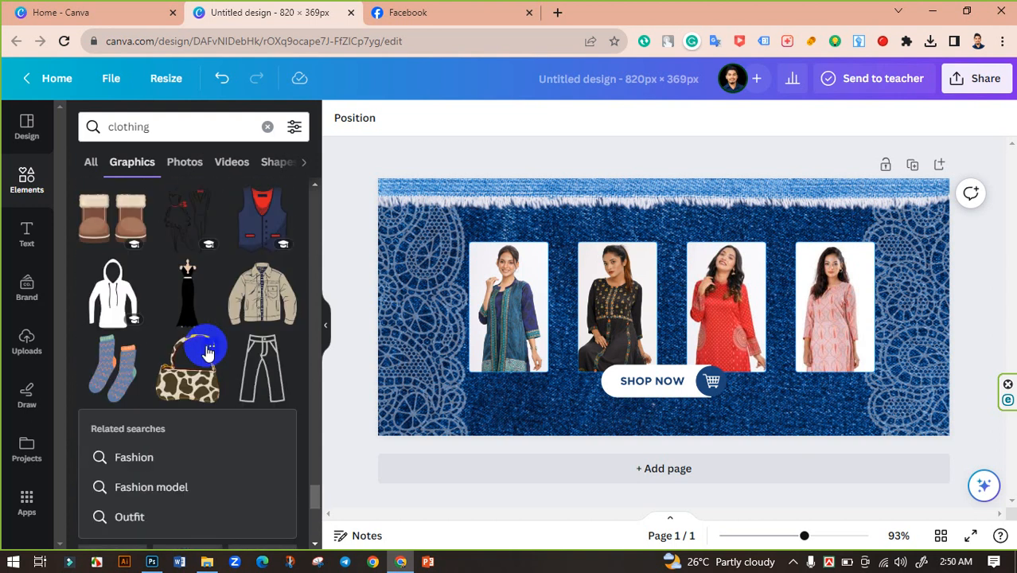
pyautogui.scroll(-5, 205, 352)
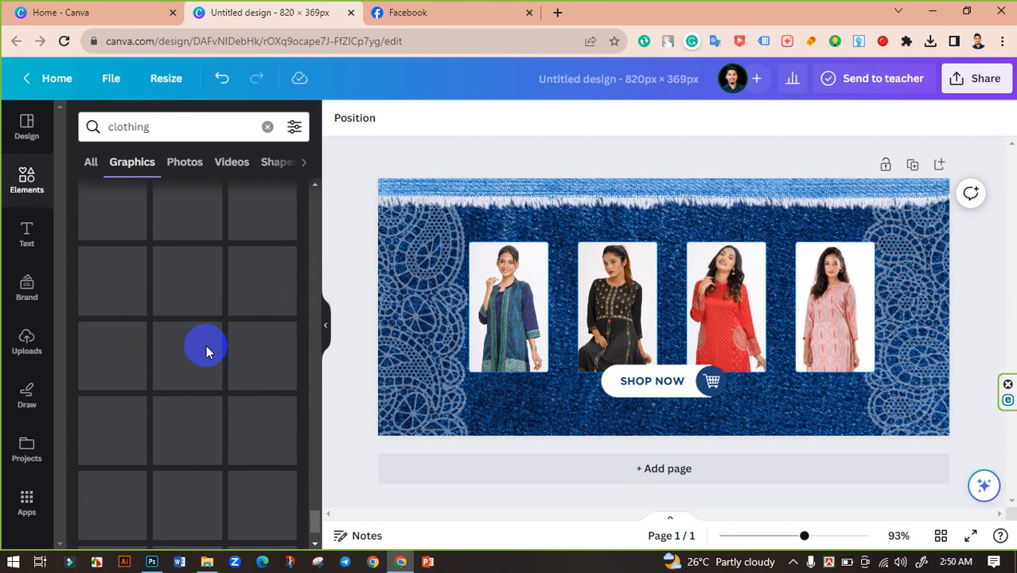
pyautogui.scroll(-2, 206, 350)
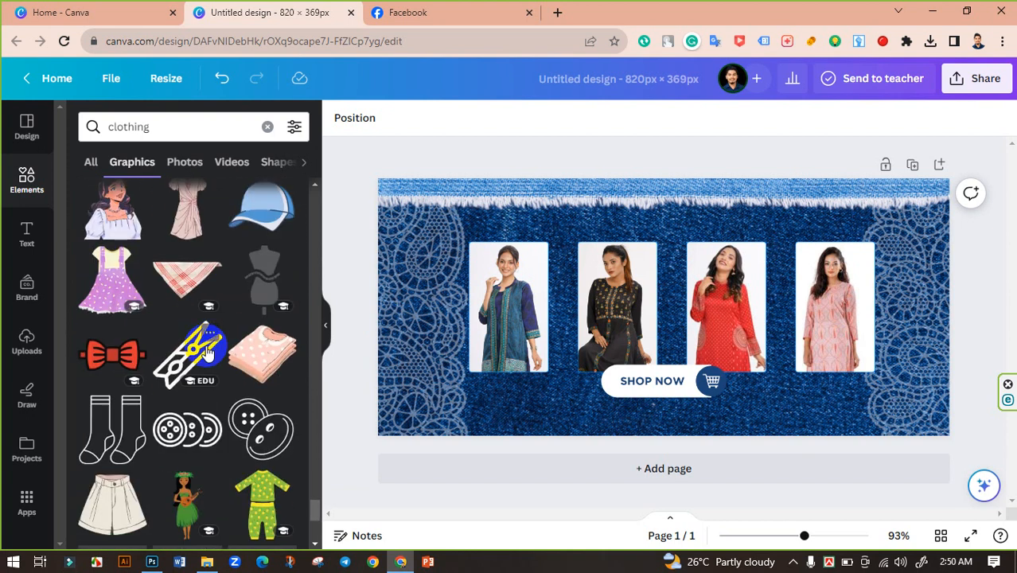
pyautogui.scroll(-3, 238, 425)
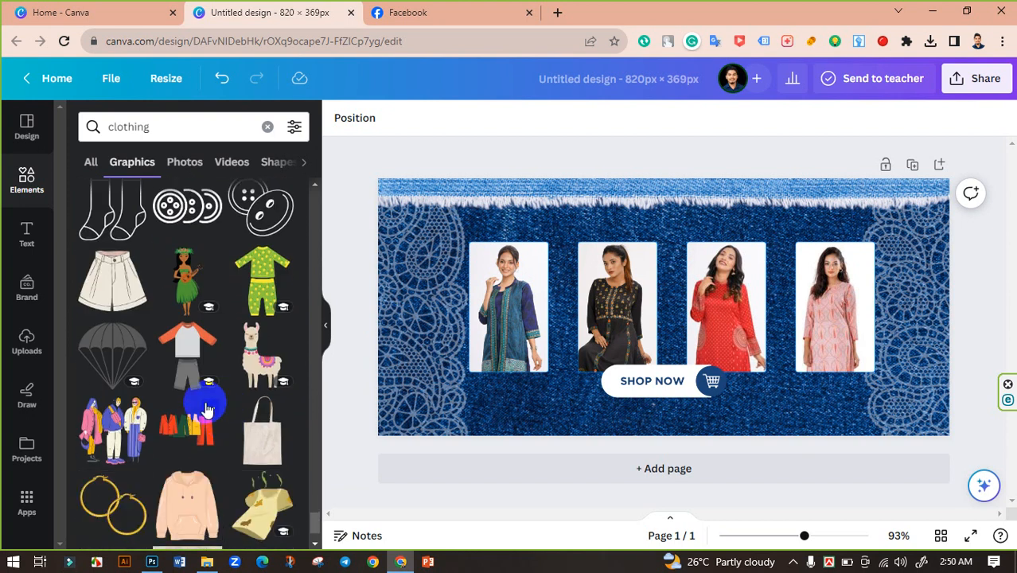
pyautogui.scroll(-1, 206, 404)
pyautogui.scroll(-2, 206, 403)
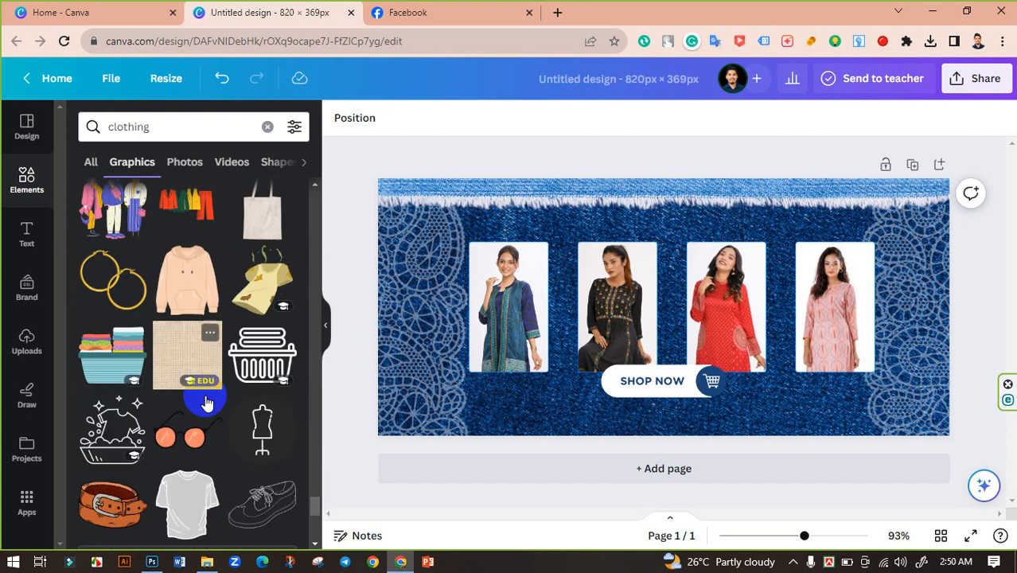
pyautogui.scroll(-2, 206, 404)
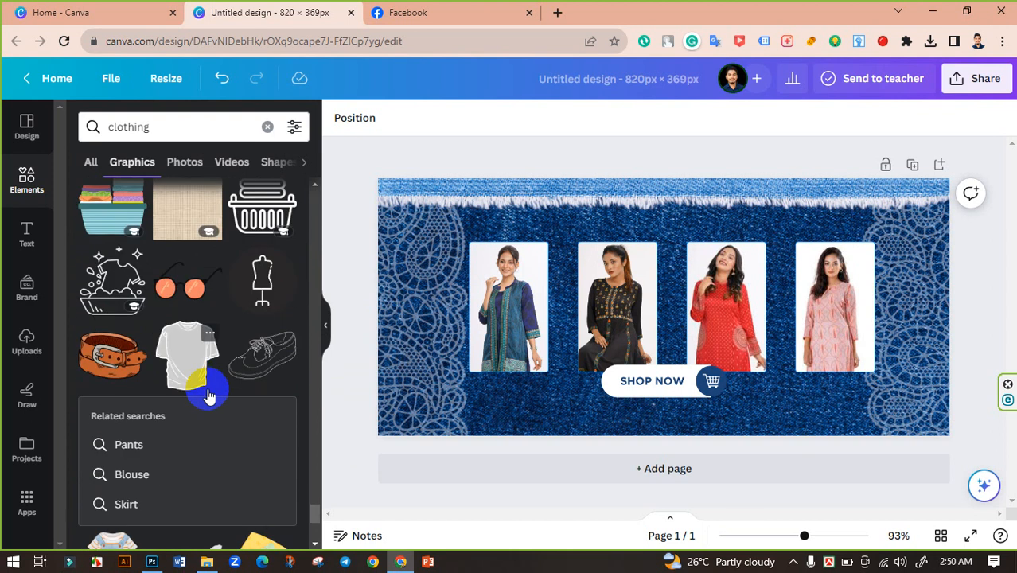
pyautogui.scroll(-3, 207, 395)
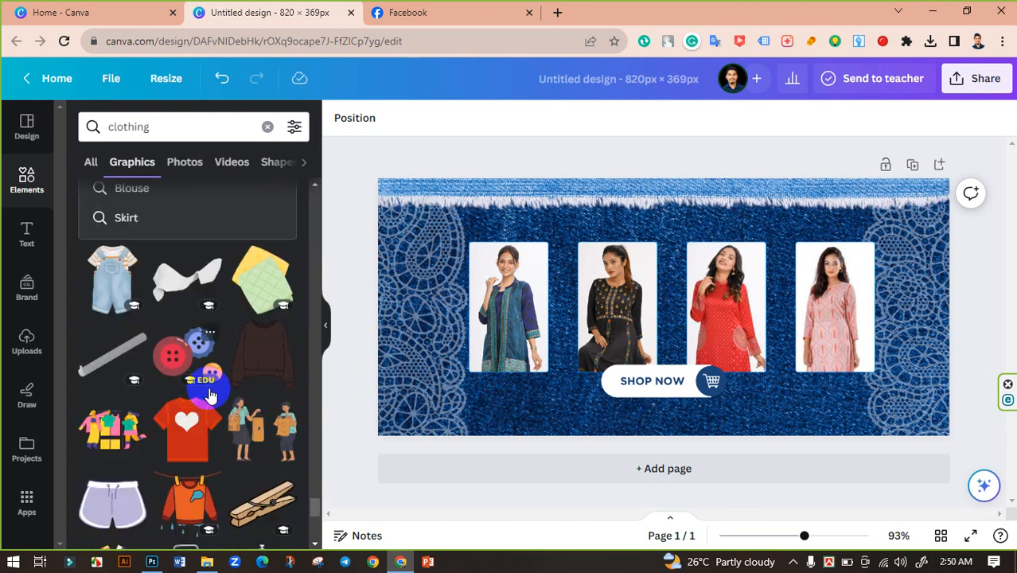
pyautogui.scroll(-4, 209, 396)
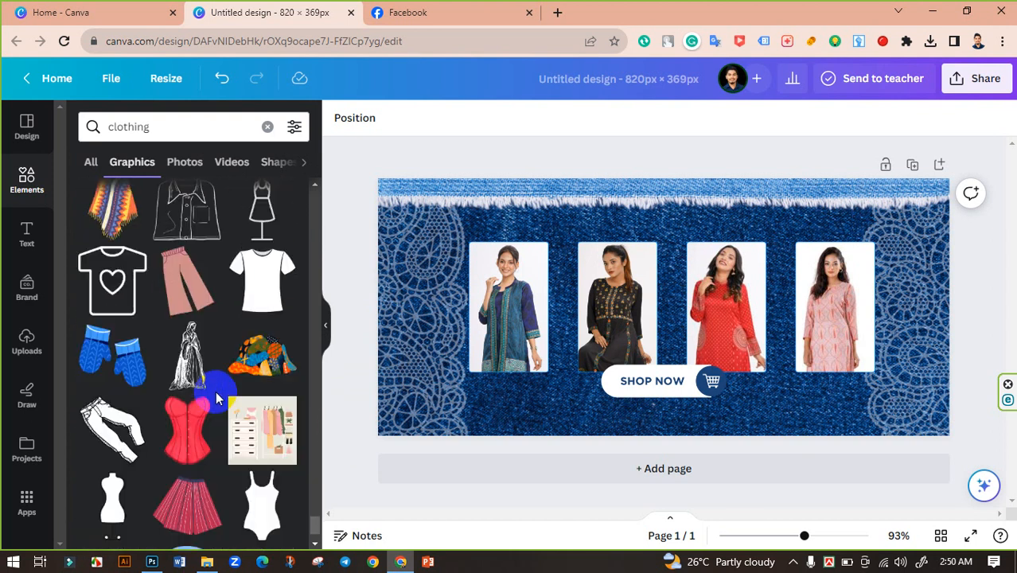
pyautogui.scroll(-1, 211, 320)
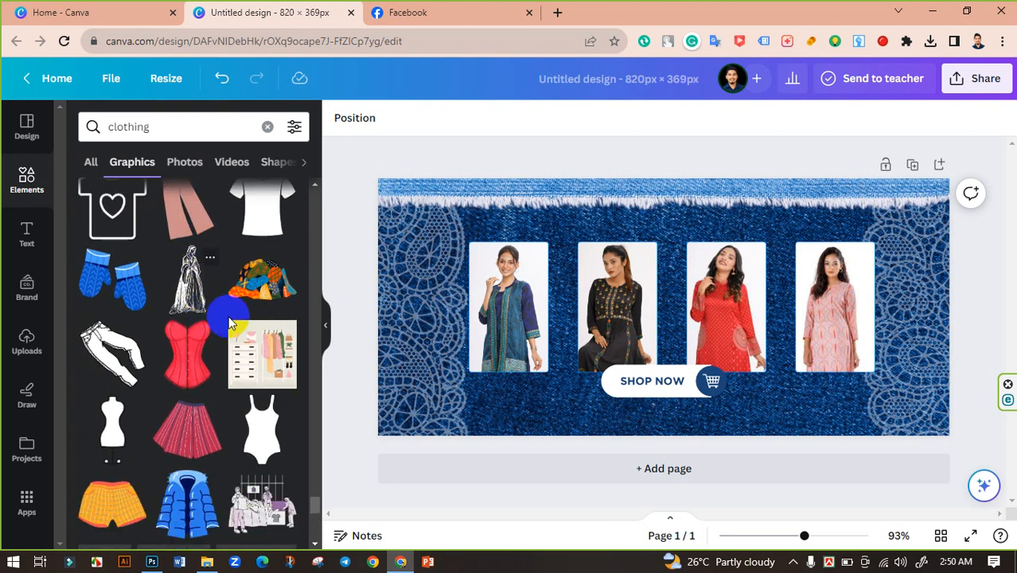
pyautogui.scroll(-3, 230, 324)
pyautogui.scroll(-1, 230, 324)
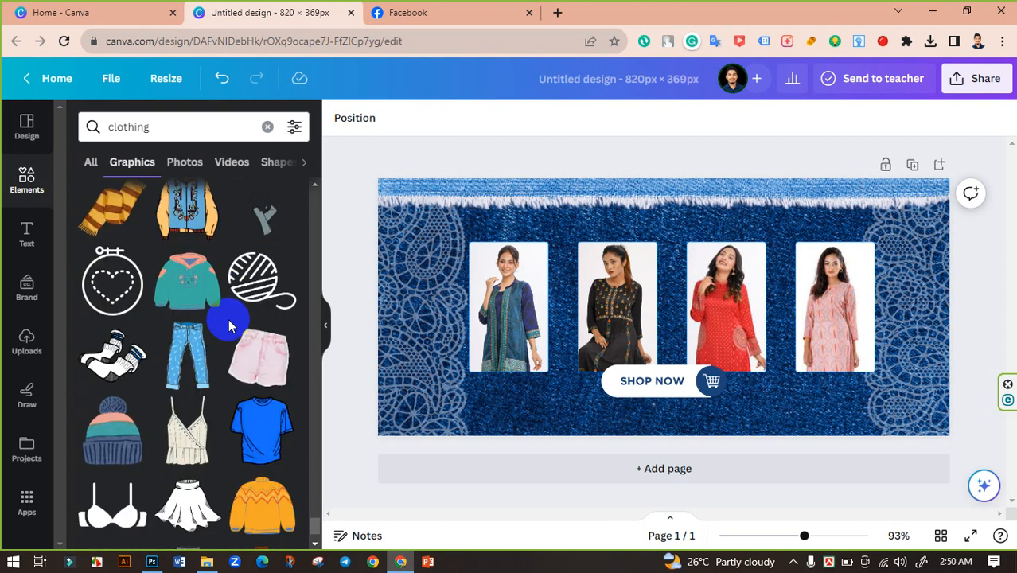
pyautogui.scroll(-4, 231, 318)
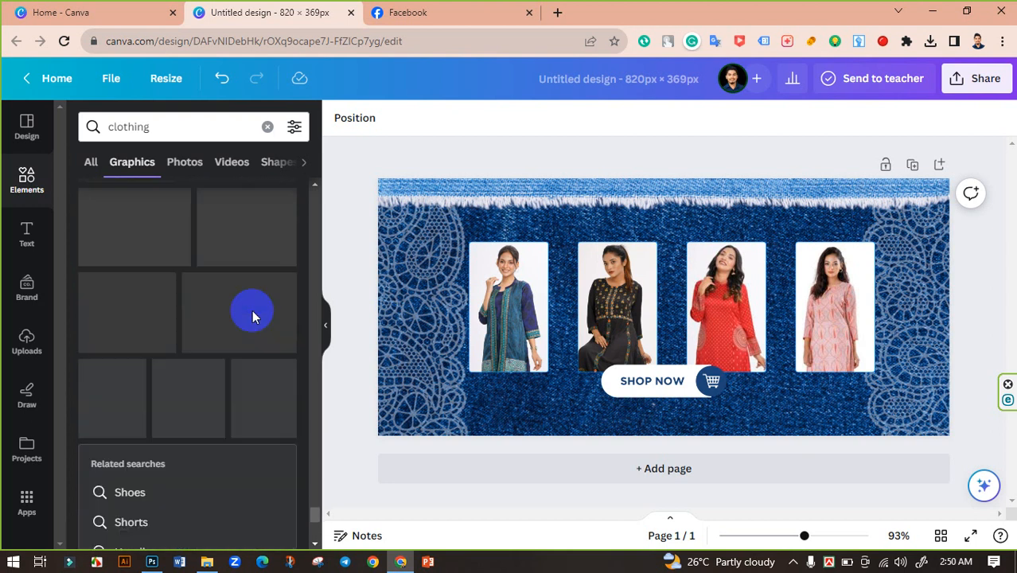
pyautogui.scroll(-2, 252, 317)
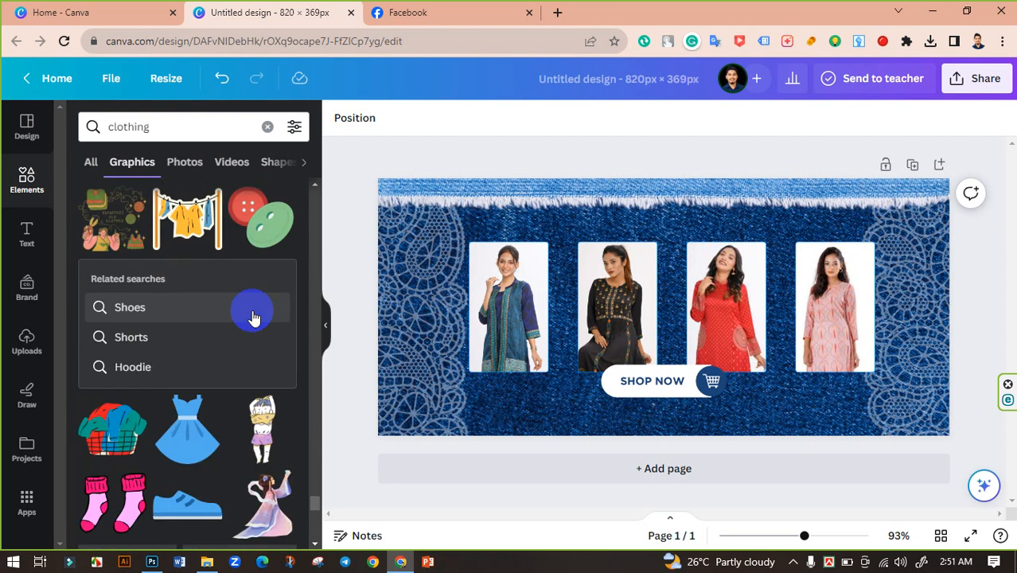
pyautogui.scroll(-3, 253, 312)
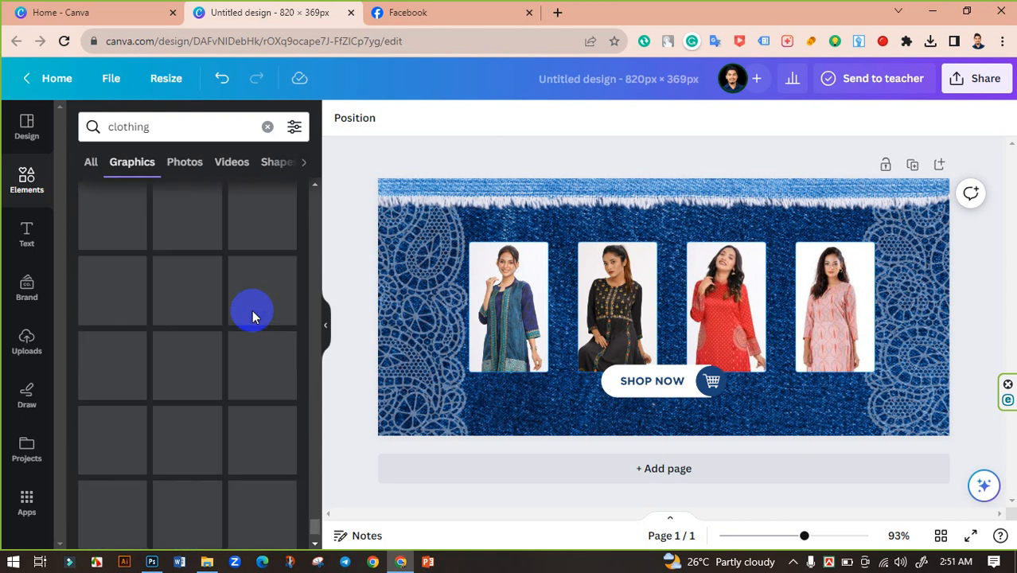
# Search the graphics for luxury and scroll through the results to find a suitable element.
pyautogui.click(206, 129)
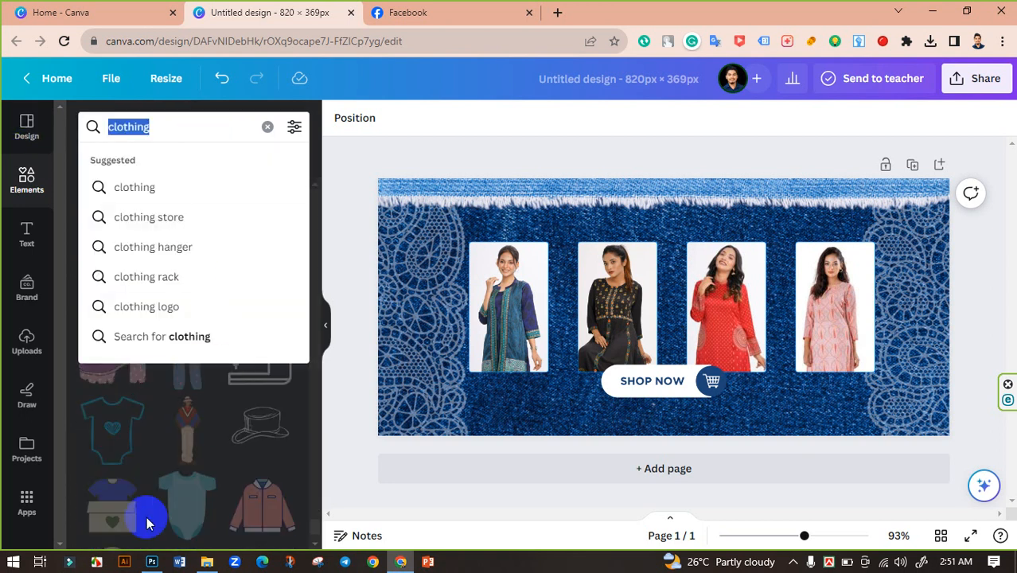
pyautogui.press('BackSpace')
pyautogui.write('luxu')
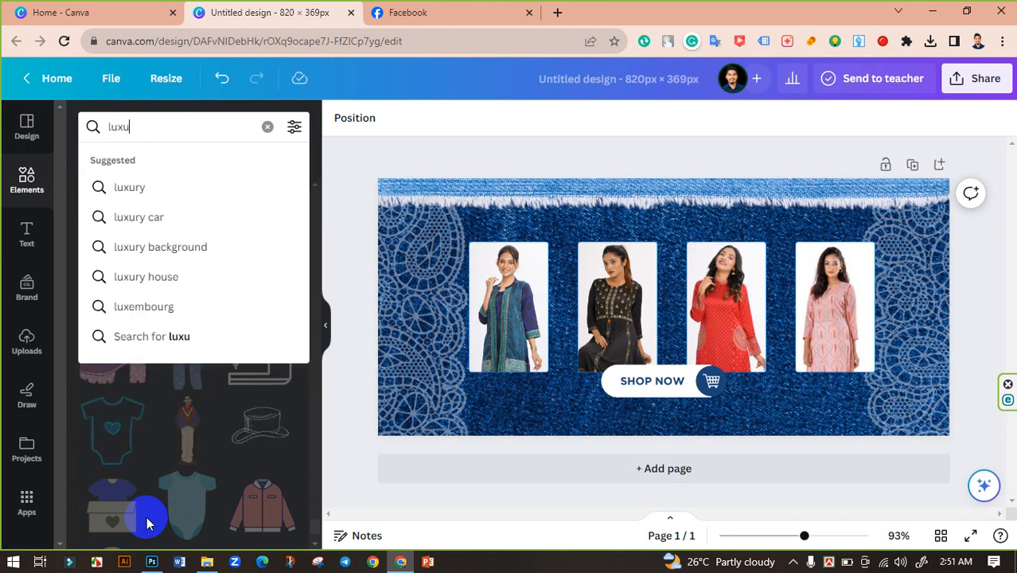
pyautogui.write('ry')
pyautogui.press('Return')
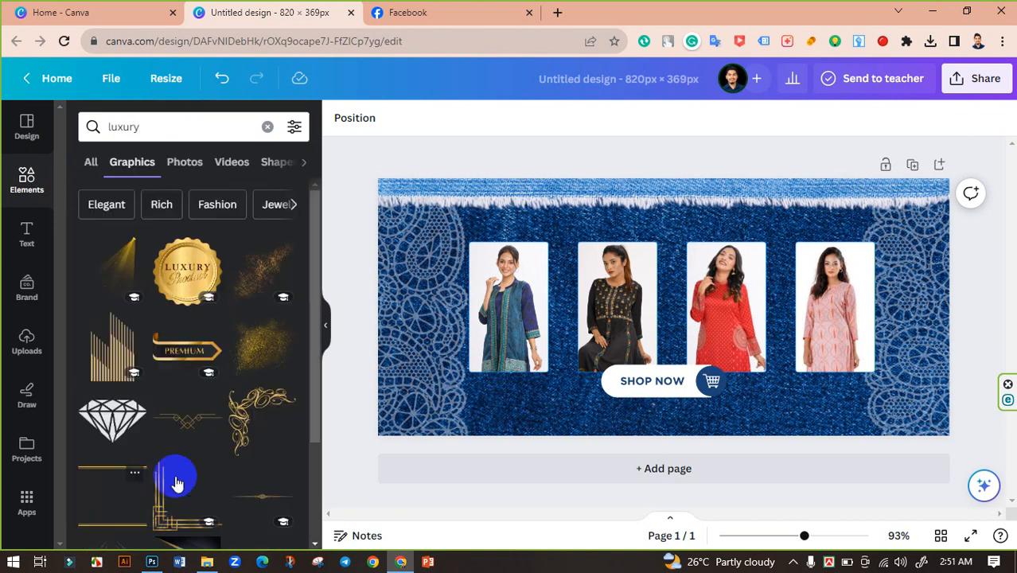
pyautogui.scroll(-3, 199, 334)
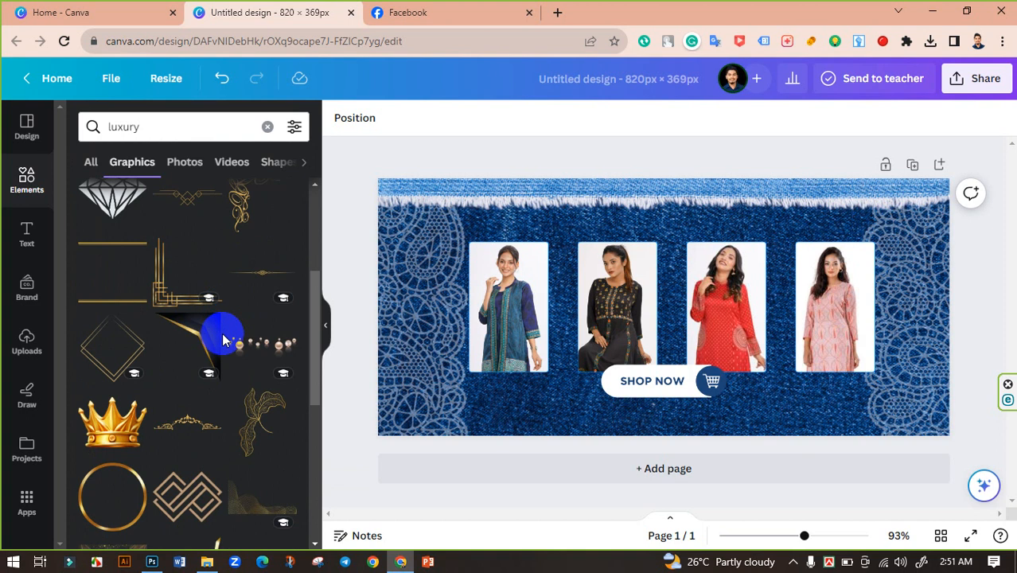
pyautogui.scroll(1, 223, 342)
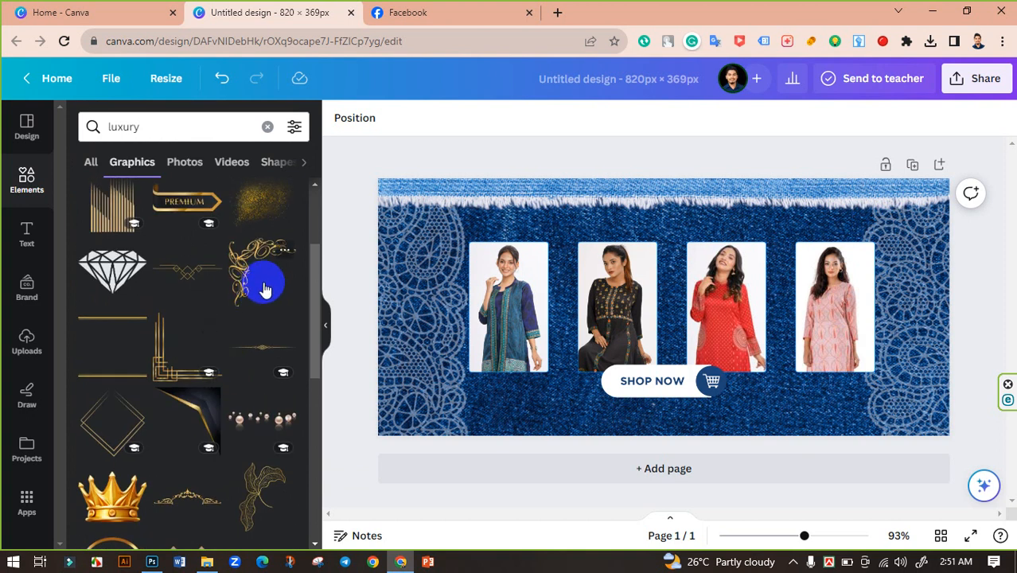
pyautogui.scroll(-2, 249, 287)
pyautogui.scroll(-3, 223, 382)
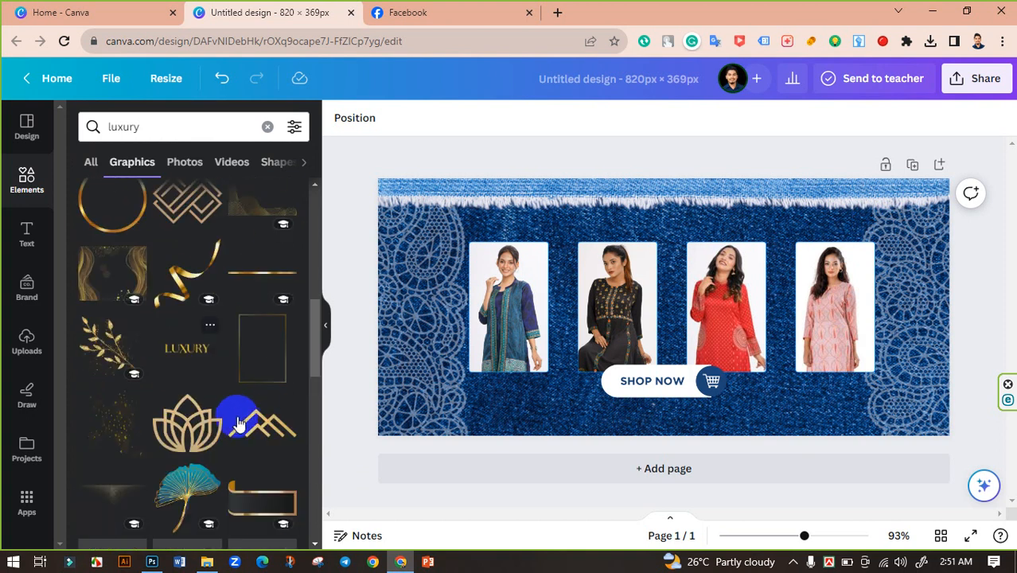
pyautogui.scroll(-2, 241, 416)
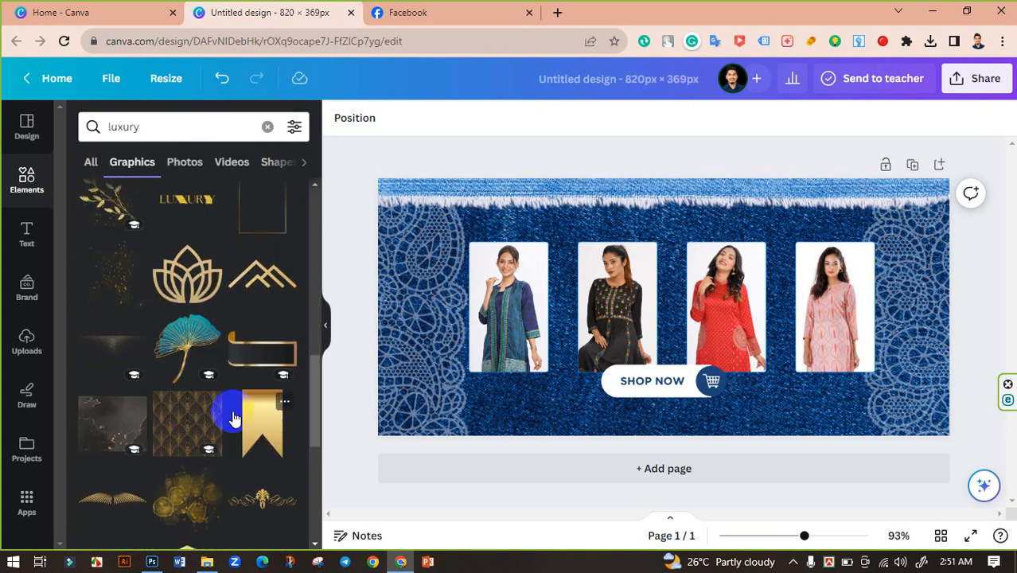
# Add the gold lotus graphic, shrink it to a small icon and place it just above the first model photo.
pyautogui.click(191, 292)
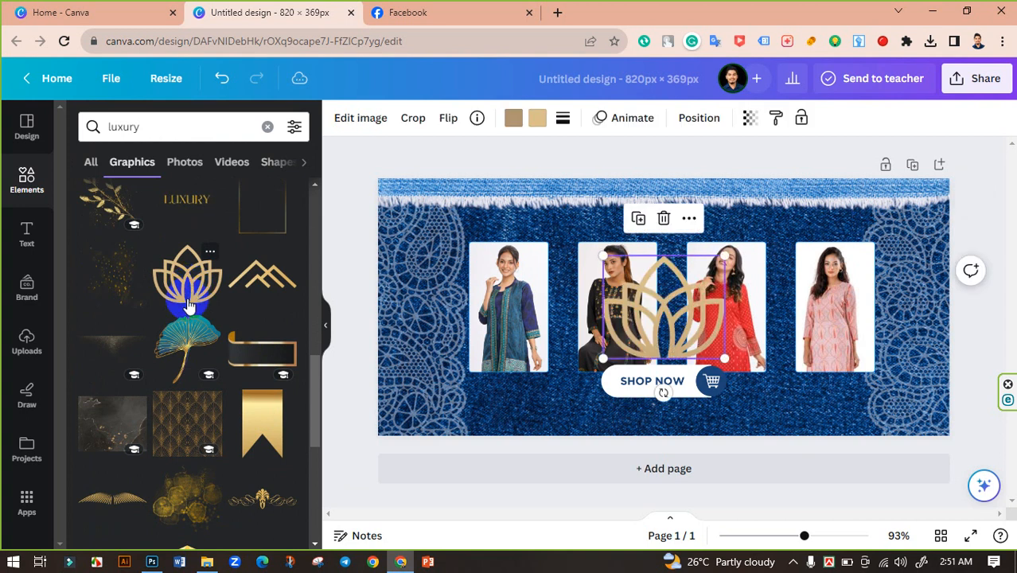
pyautogui.moveTo(729, 257); pyautogui.dragTo(551, 232)
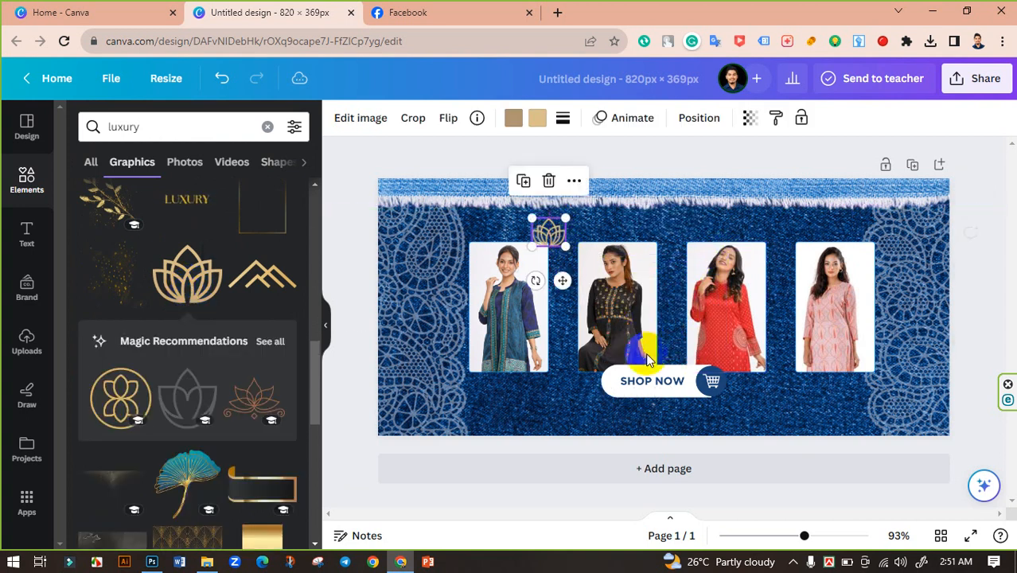
pyautogui.moveTo(806, 539); pyautogui.dragTo(849, 536)
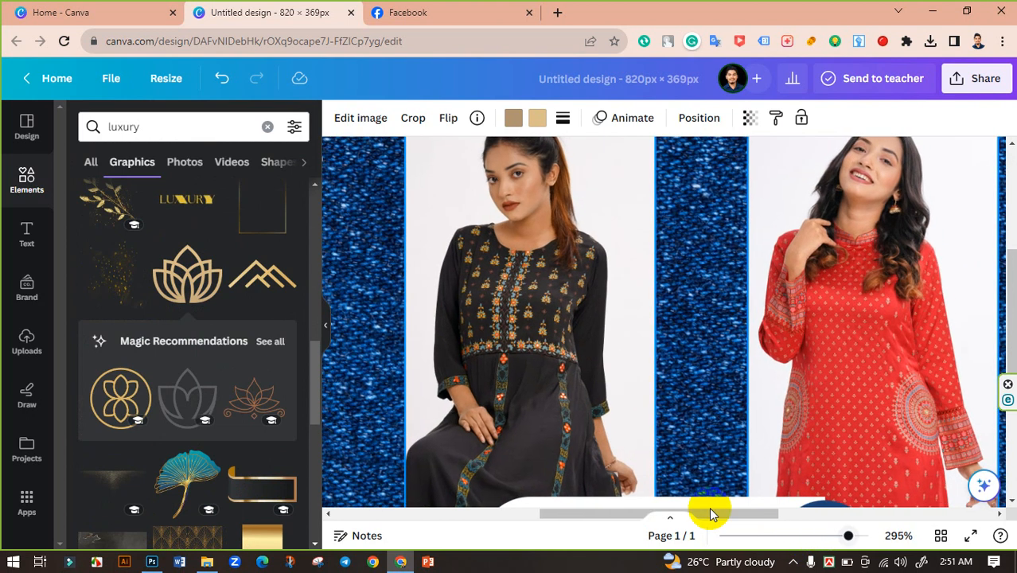
pyautogui.moveTo(629, 517); pyautogui.dragTo(487, 517)
pyautogui.scroll(3, 655, 347)
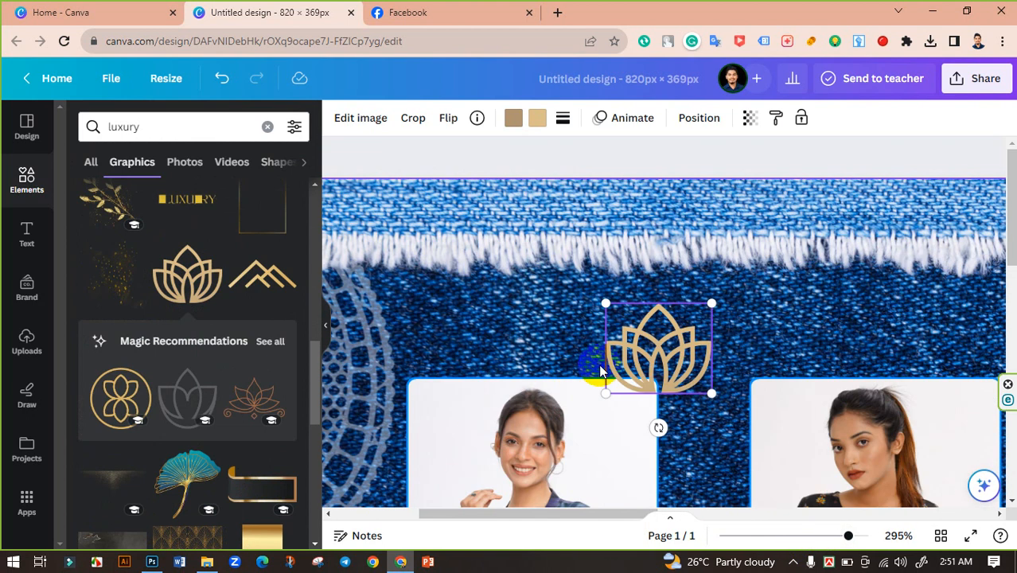
pyautogui.moveTo(655, 350); pyautogui.dragTo(528, 326)
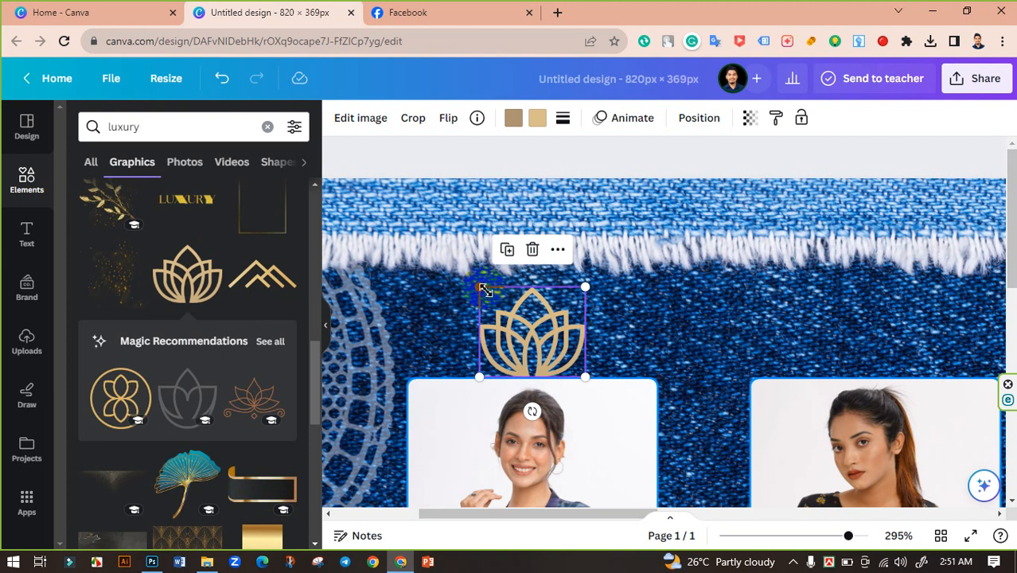
pyautogui.moveTo(482, 290); pyautogui.dragTo(496, 301)
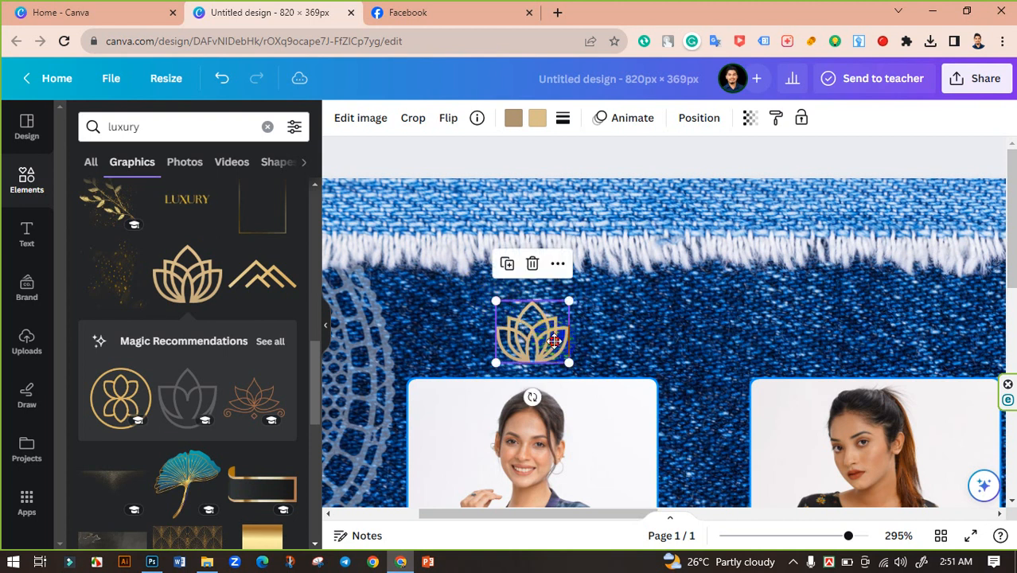
pyautogui.moveTo(554, 341); pyautogui.dragTo(554, 355)
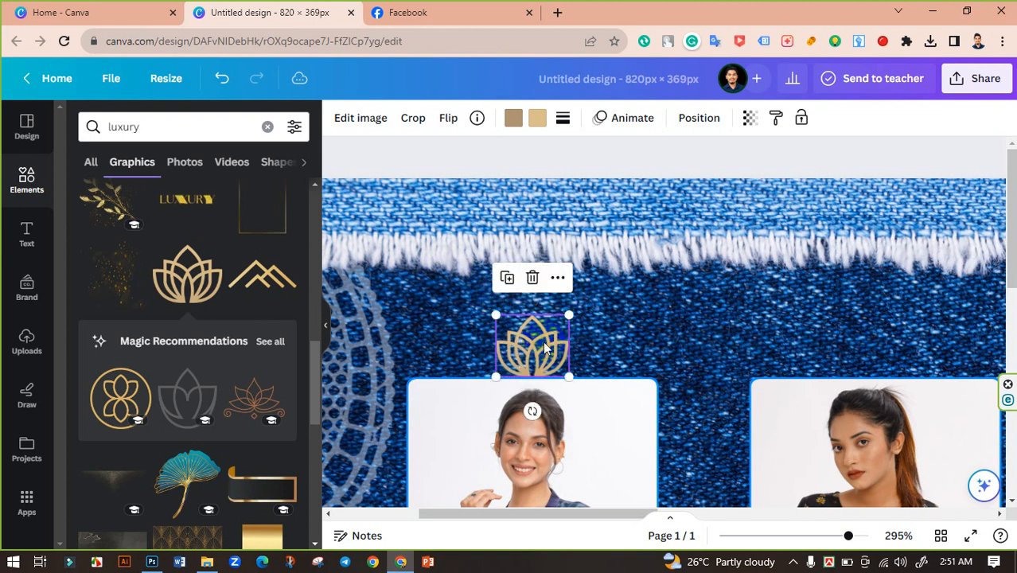
# Recolour the lotus graphic's two colours to white and a pale blue-grey from the palette.
pyautogui.click(535, 121)
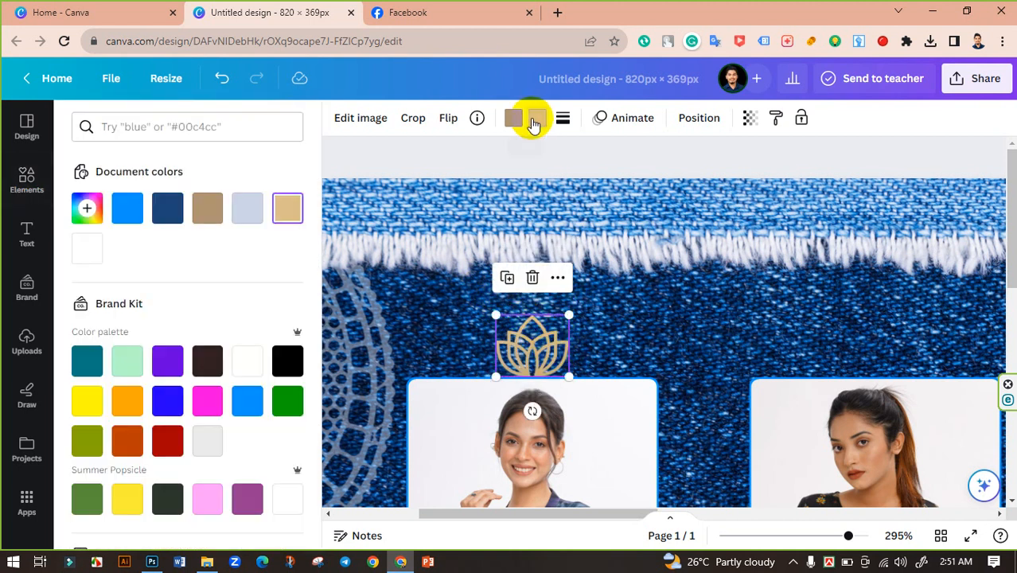
pyautogui.click(246, 362)
pyautogui.click(514, 118)
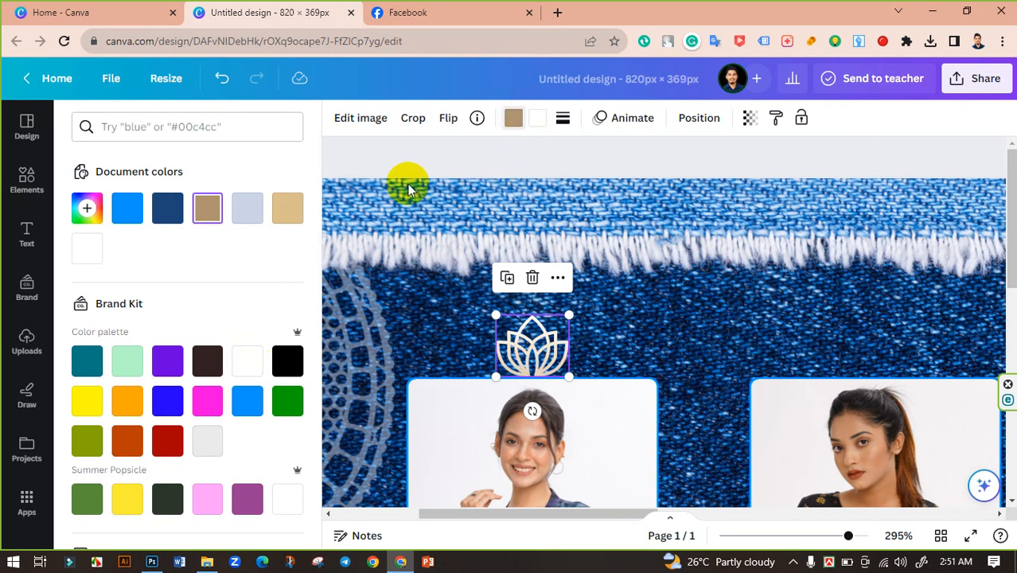
pyautogui.click(250, 364)
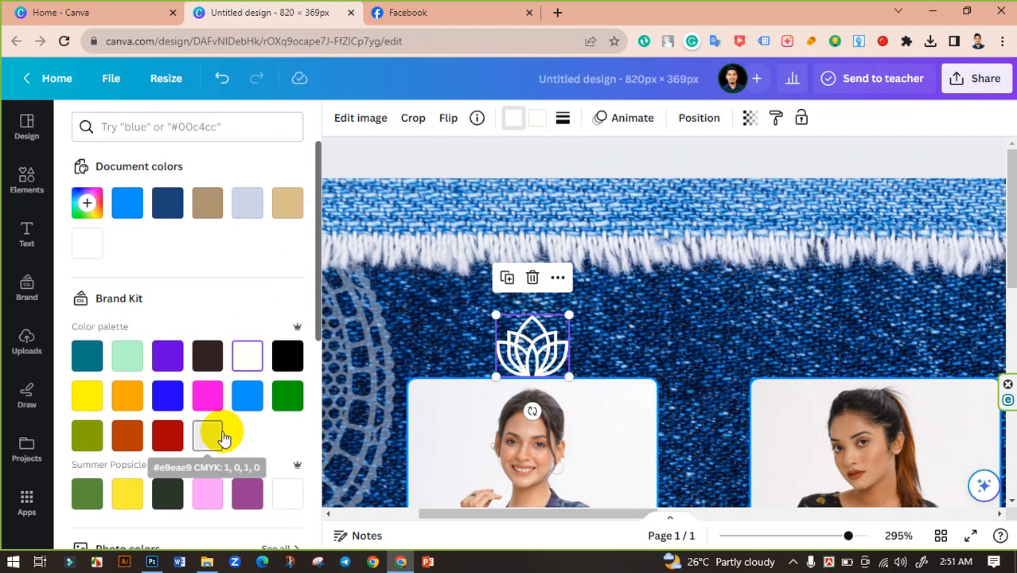
pyautogui.scroll(-3, 219, 438)
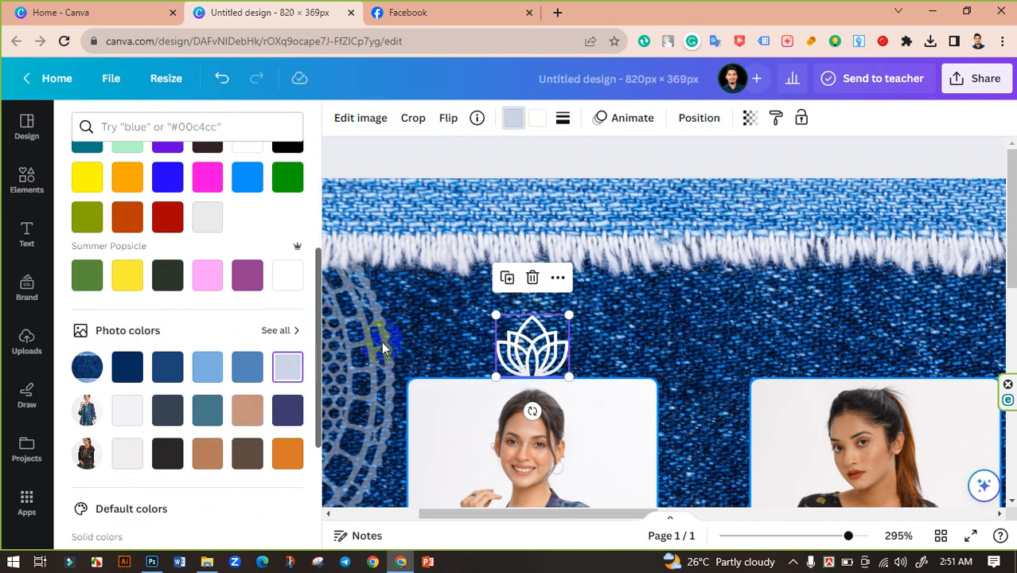
pyautogui.click(437, 333)
# Duplicate the lotus icon above the second, third and fourth model photos, aligned with the first.
pyautogui.scroll(-2, 398, 370)
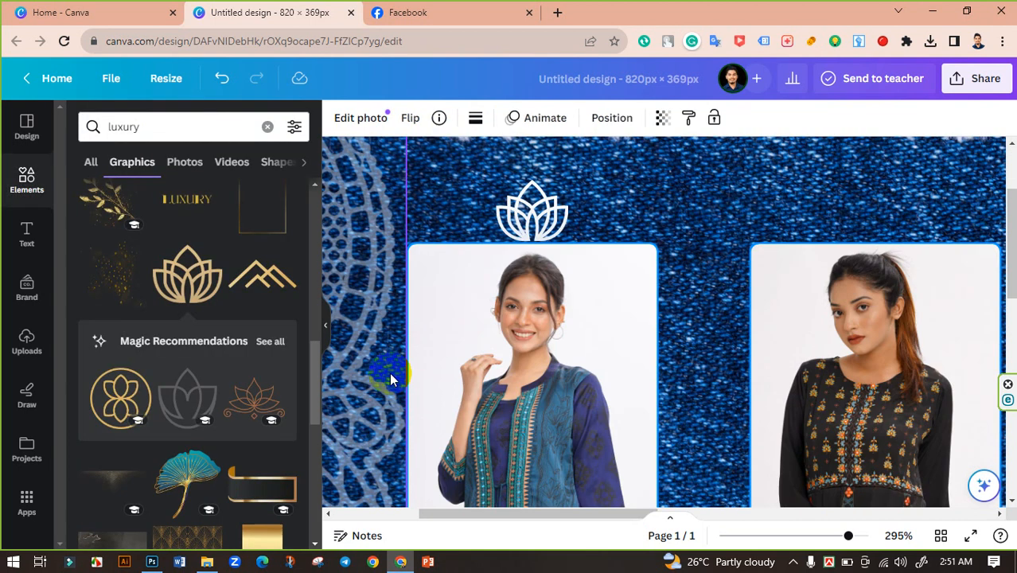
pyautogui.scroll(2, 477, 370)
pyautogui.moveTo(535, 350); pyautogui.dragTo(879, 354)
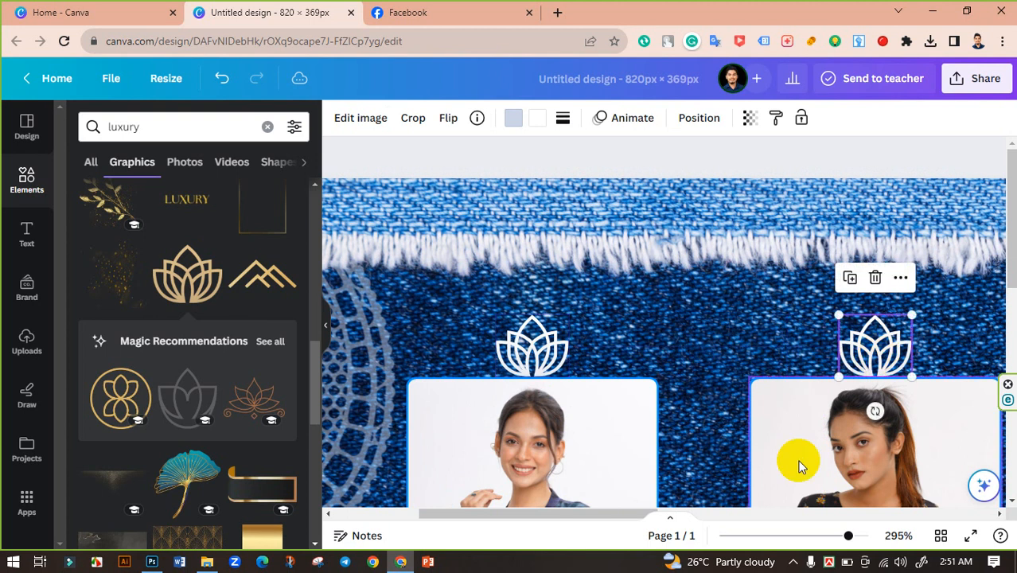
pyautogui.moveTo(609, 511); pyautogui.dragTo(792, 490)
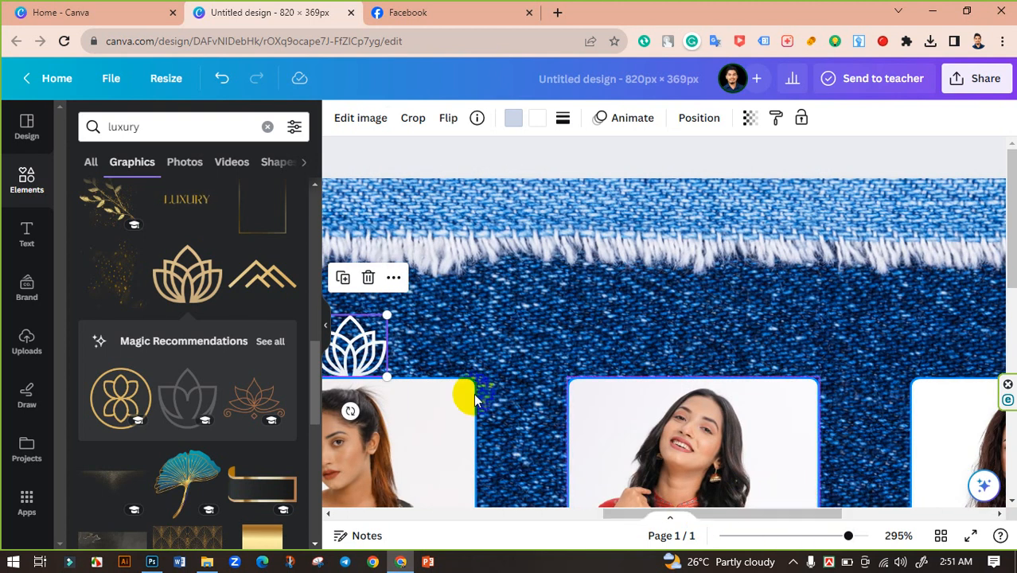
pyautogui.moveTo(458, 356); pyautogui.dragTo(710, 360)
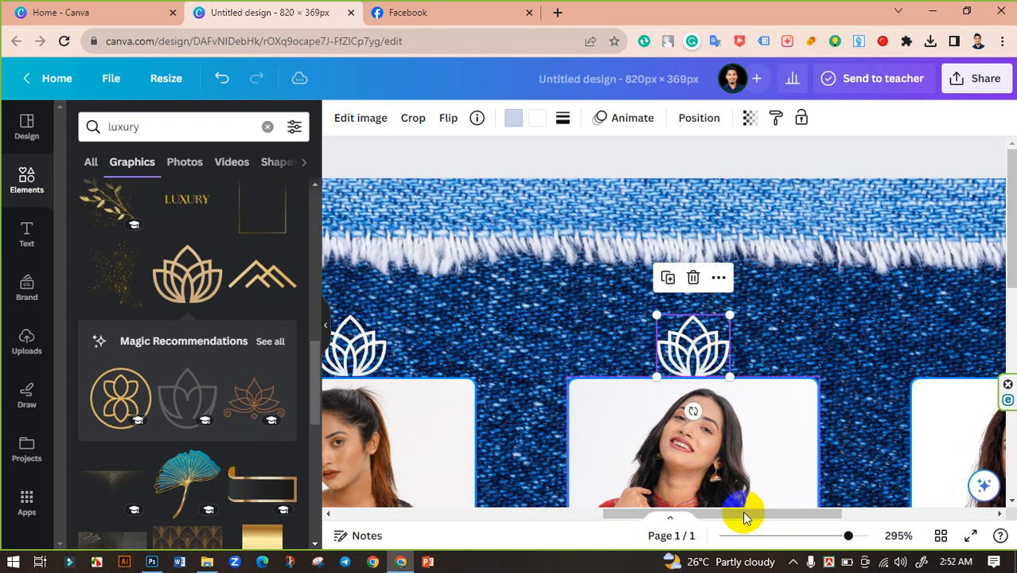
pyautogui.moveTo(788, 514); pyautogui.dragTo(871, 510)
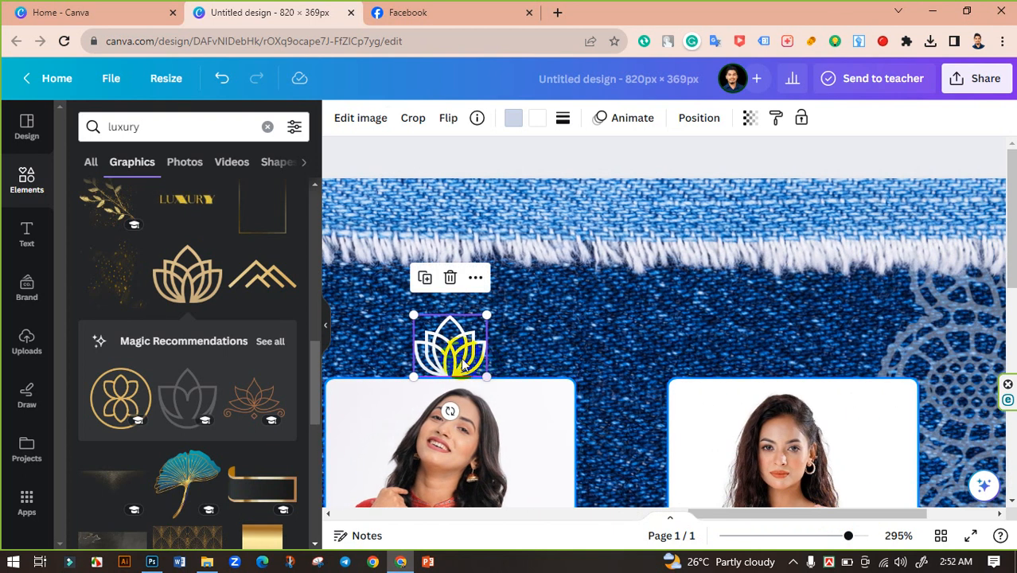
pyautogui.moveTo(648, 372); pyautogui.dragTo(811, 376)
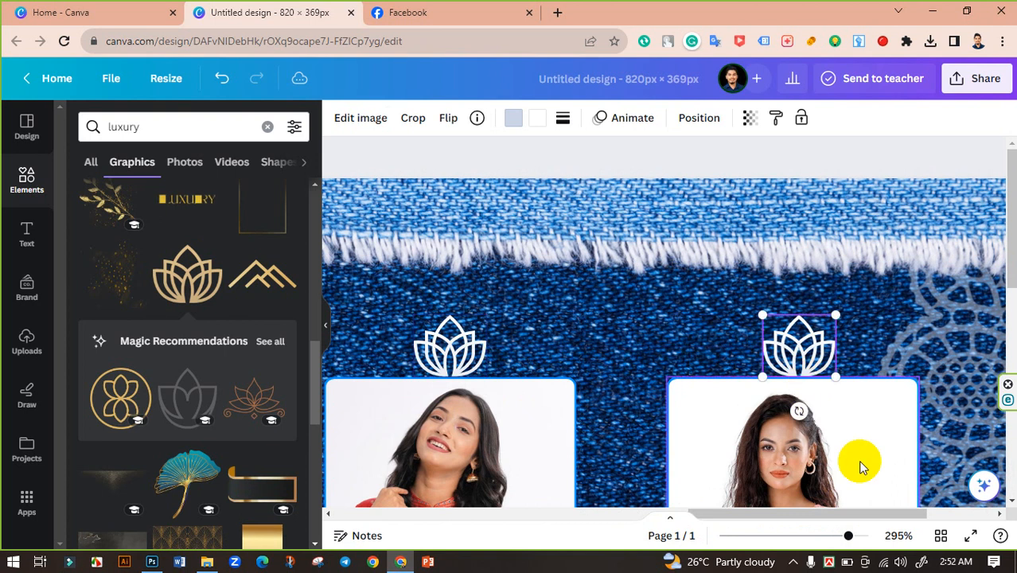
pyautogui.moveTo(850, 539); pyautogui.dragTo(801, 535)
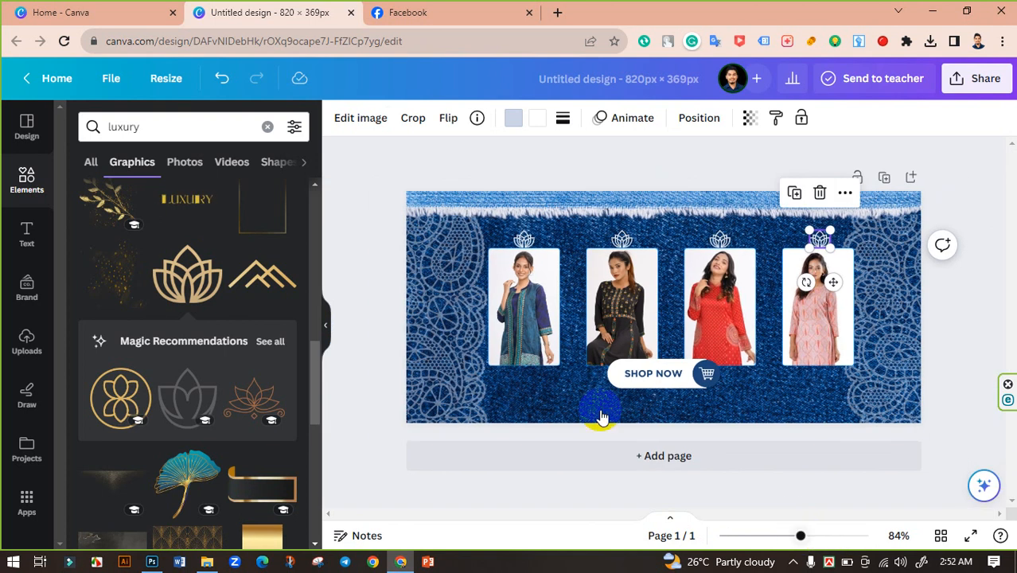
pyautogui.click(379, 261)
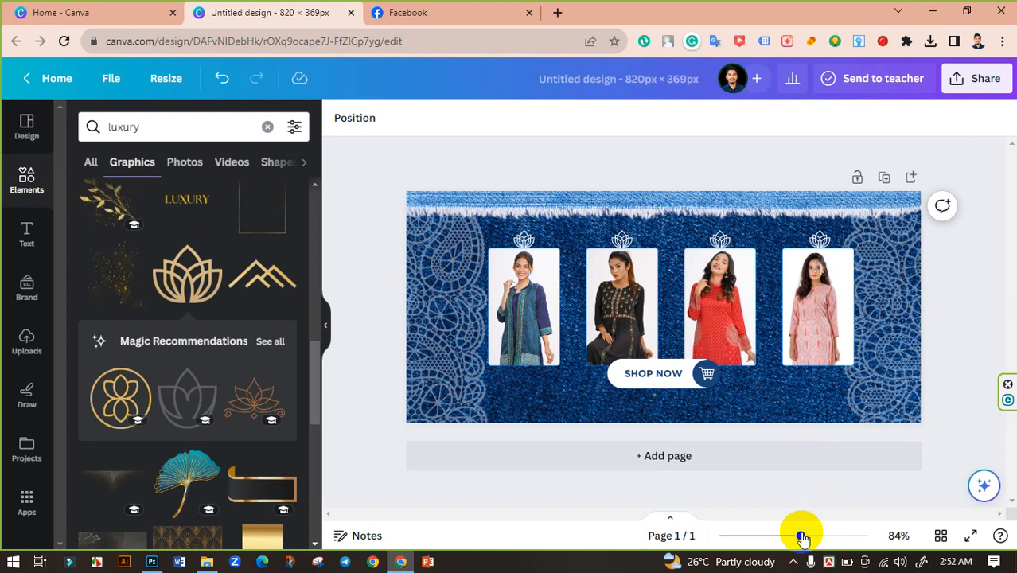
# Add the gold swirl-with-heart line graphic and shrink it to sit left of the Shop Now button.
pyautogui.moveTo(803, 538); pyautogui.dragTo(811, 536)
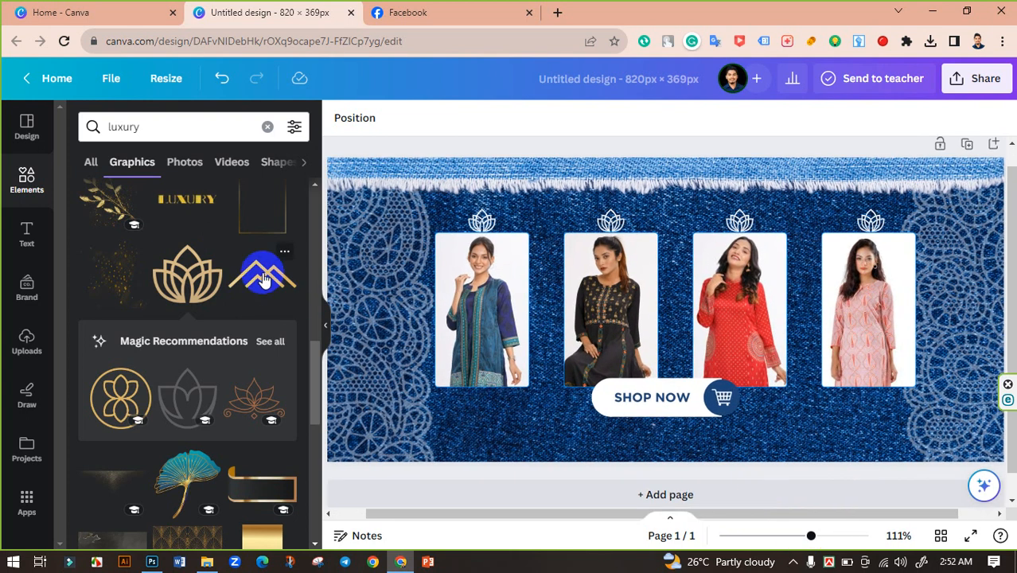
pyautogui.scroll(-10, 263, 277)
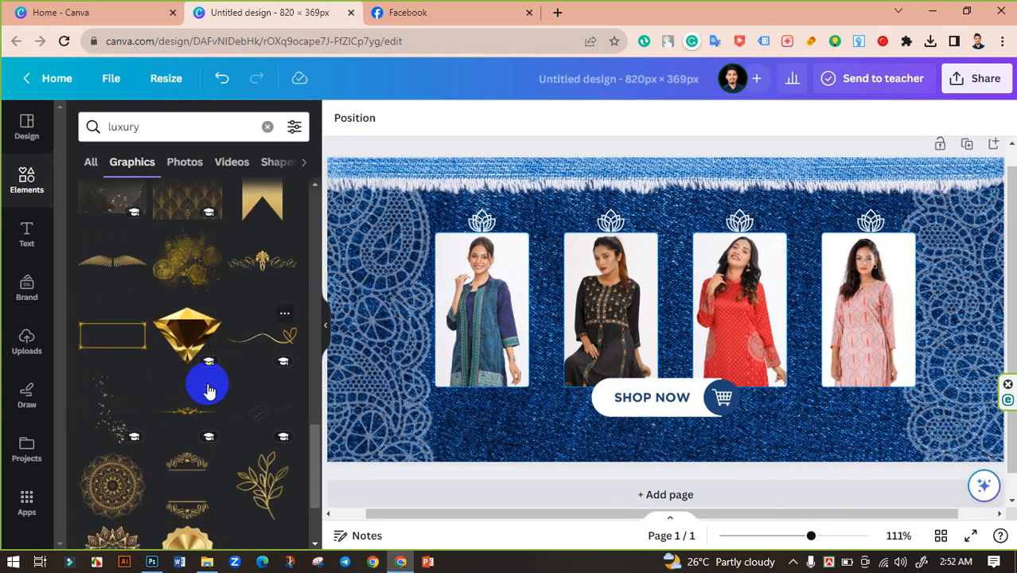
pyautogui.click(277, 349)
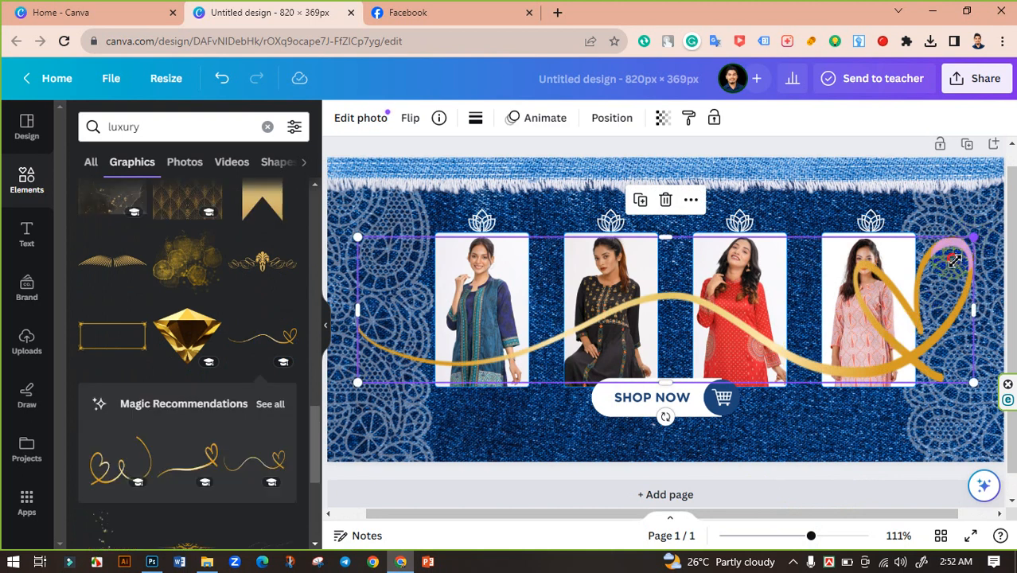
pyautogui.moveTo(954, 261); pyautogui.dragTo(552, 404)
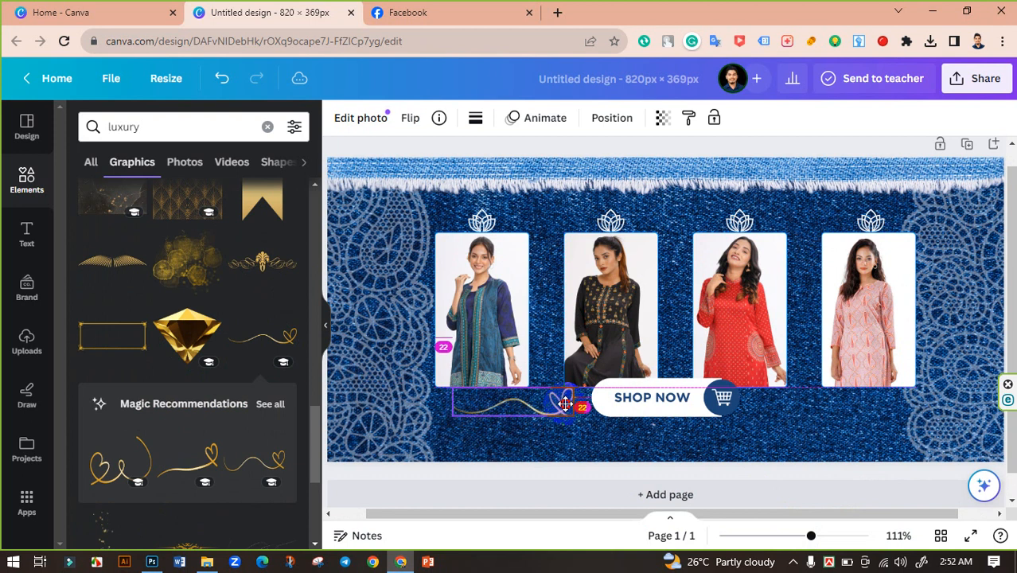
# Duplicate the gold swirl to the right of the Shop Now button and mirror the copy horizontally.
pyautogui.moveTo(565, 405); pyautogui.dragTo(876, 434)
pyautogui.click(410, 117)
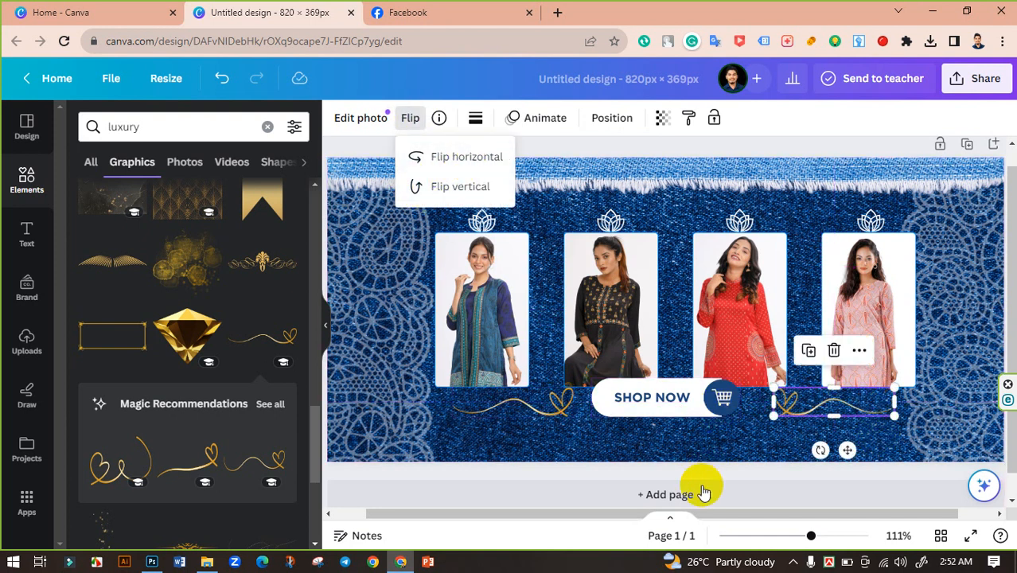
pyautogui.click(736, 475)
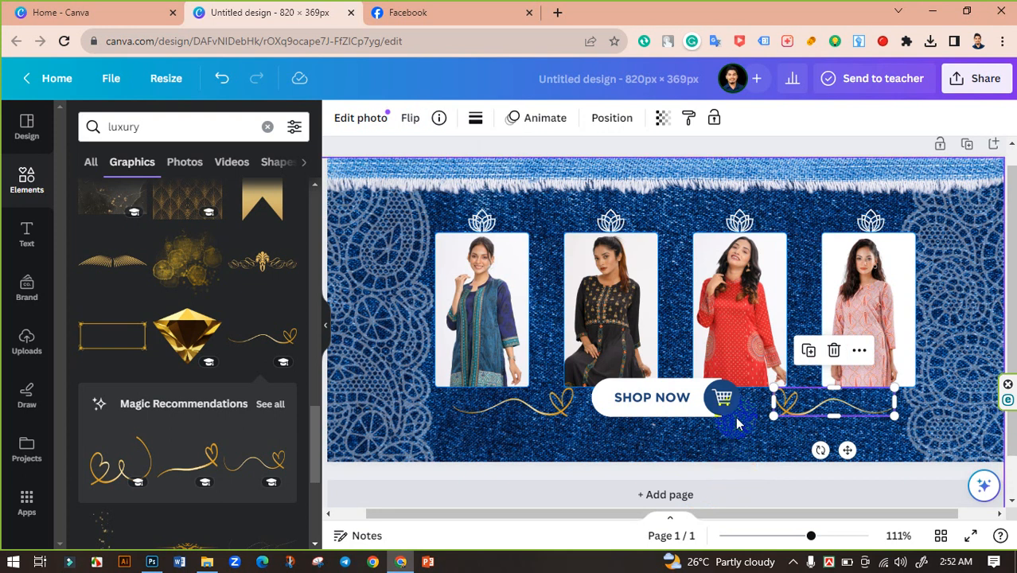
pyautogui.click(670, 400)
pyautogui.click(802, 418)
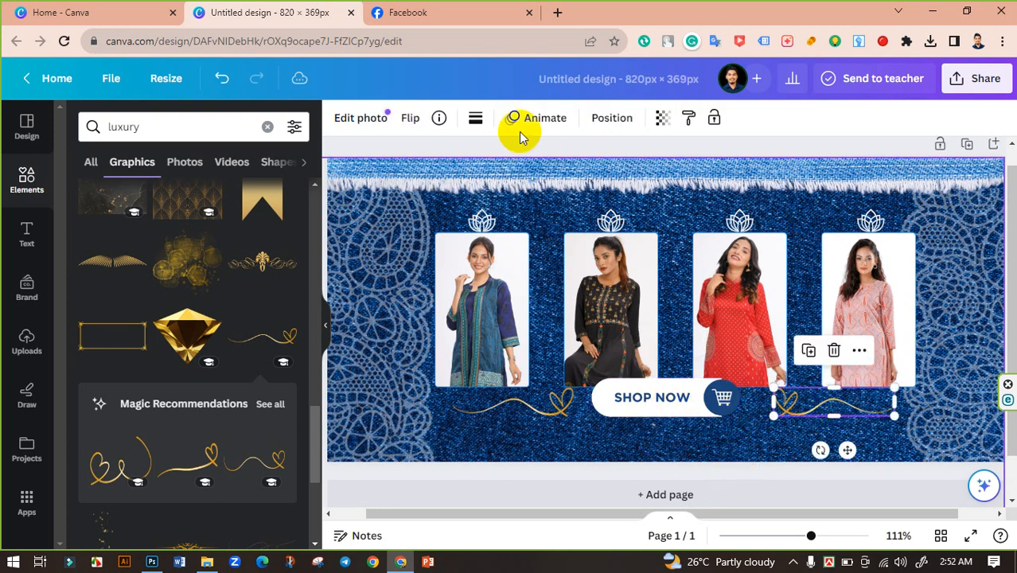
pyautogui.keyDown('shift'); pyautogui.click(558, 407); pyautogui.keyUp('shift')
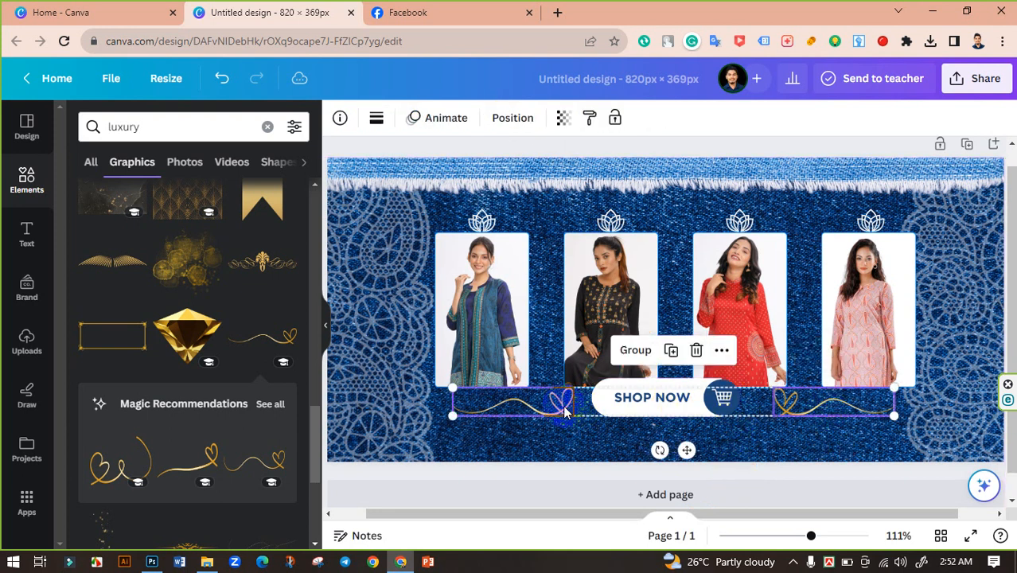
pyautogui.click(548, 411)
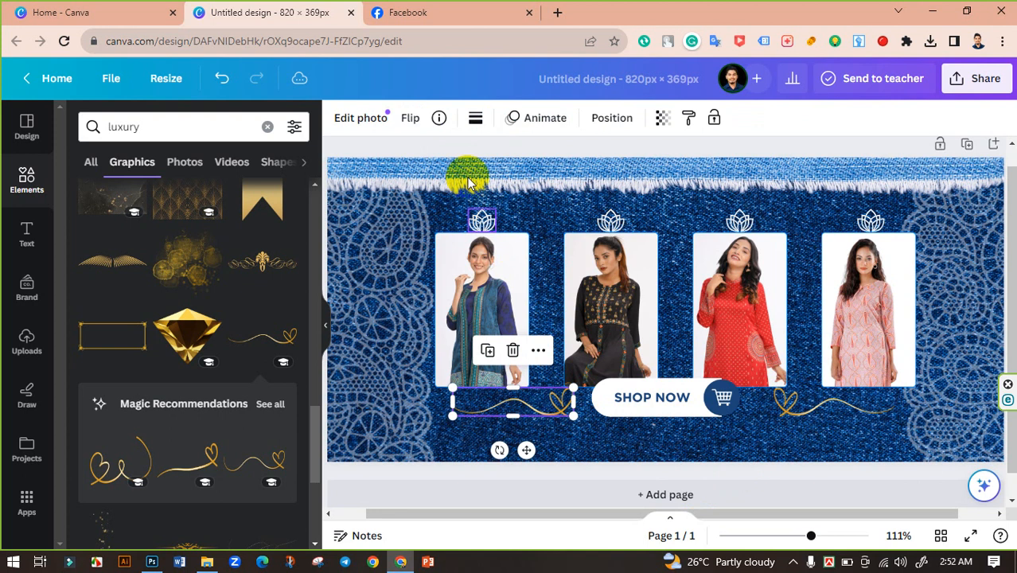
# Apply the Sea Blue duotone to the left gold swirl, setting both highlights and shadows to white #FFFFFF.
pyautogui.click(475, 120)
pyautogui.click(475, 120)
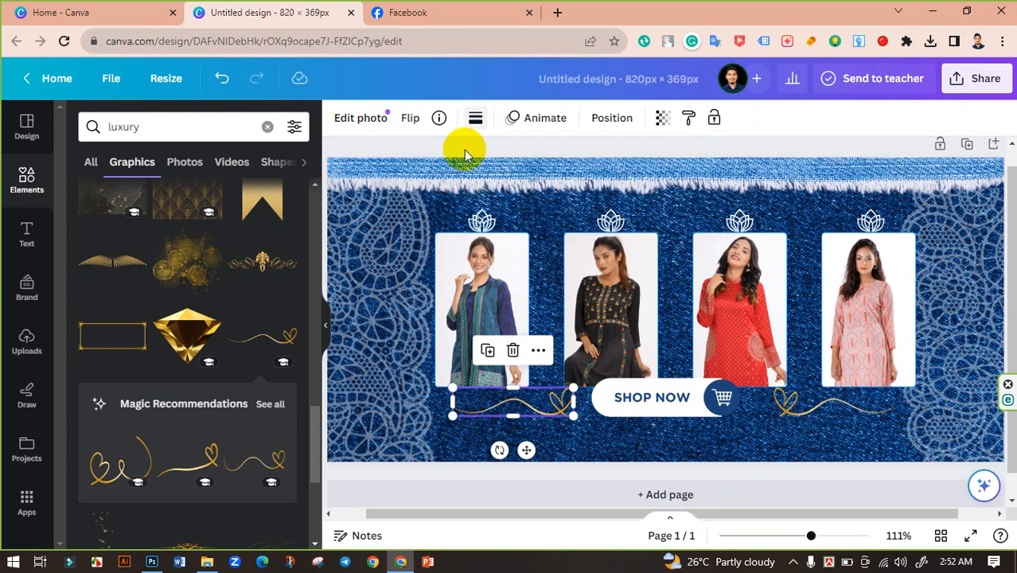
pyautogui.click(356, 119)
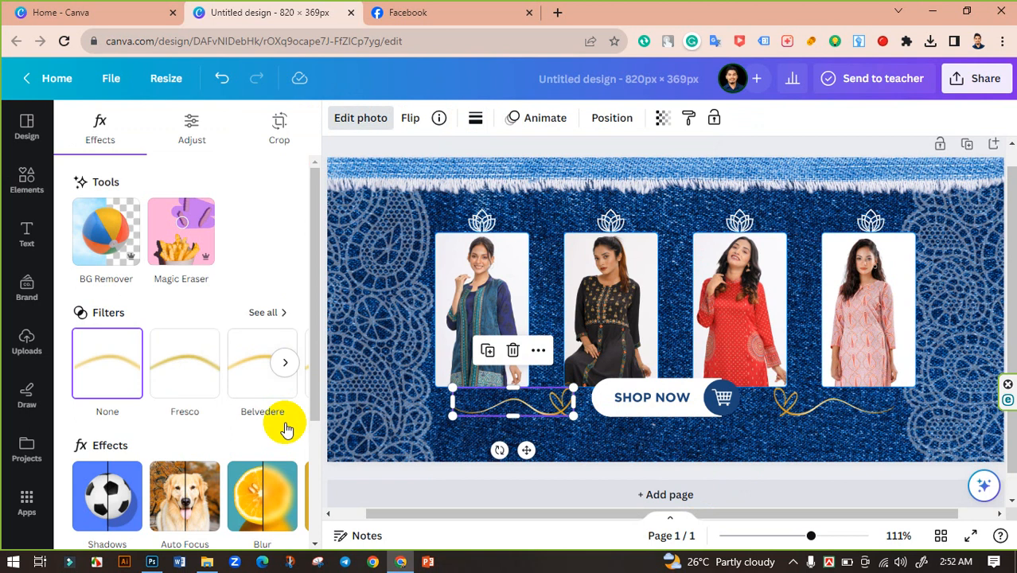
pyautogui.scroll(-3, 284, 425)
pyautogui.click(291, 318)
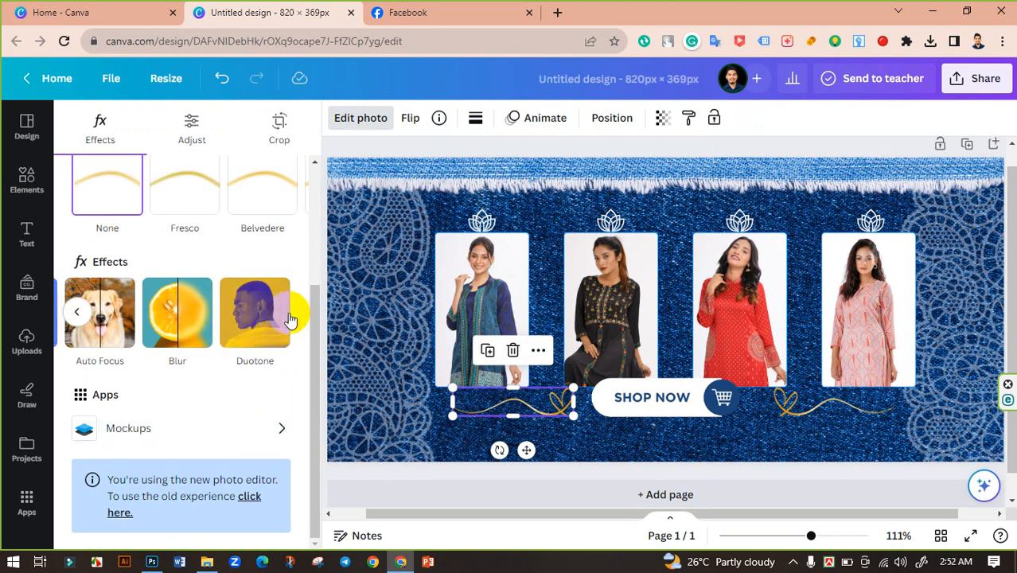
pyautogui.click(261, 318)
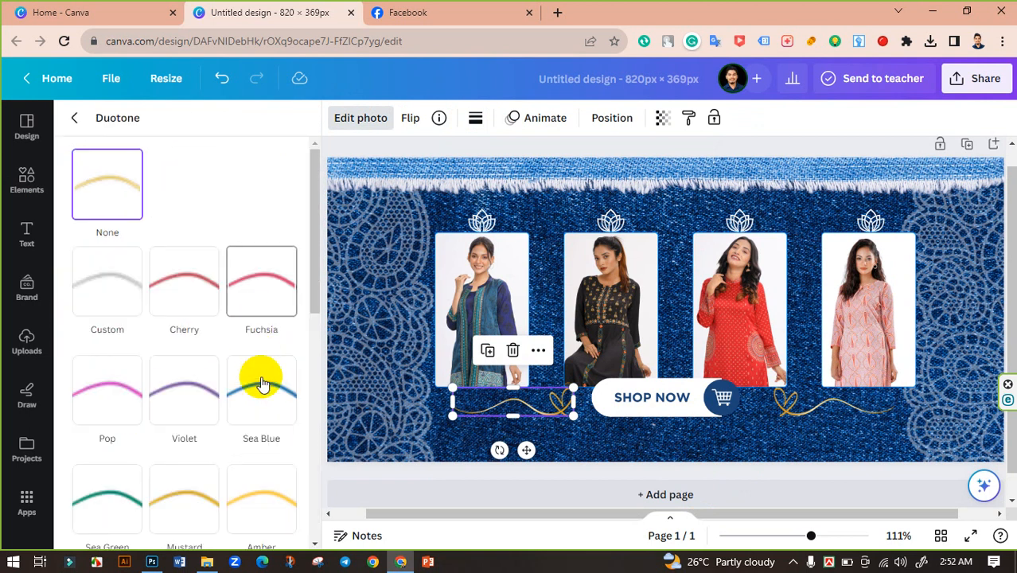
pyautogui.click(266, 415)
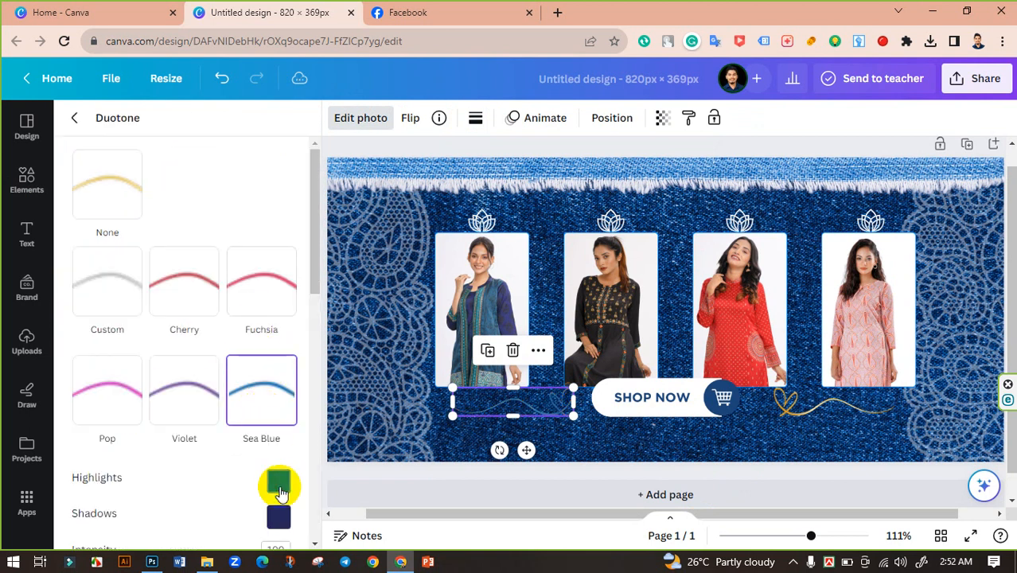
pyautogui.click(277, 480)
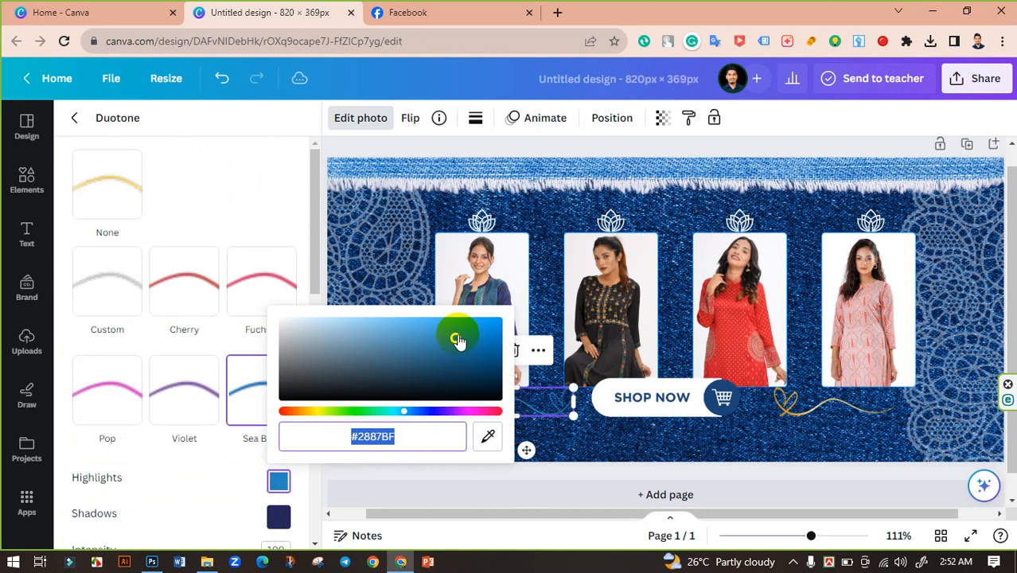
pyautogui.moveTo(455, 344); pyautogui.dragTo(246, 312)
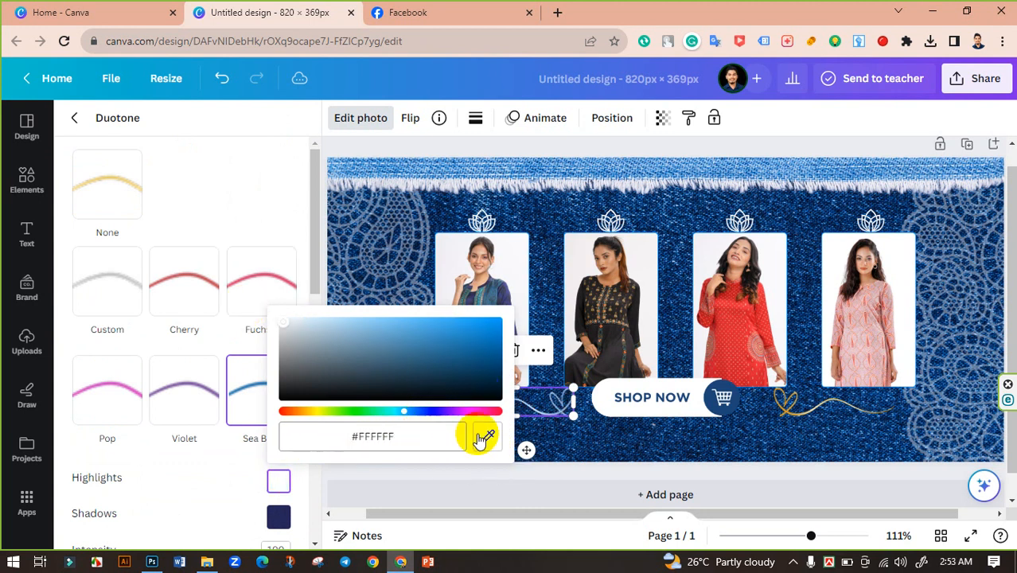
pyautogui.click(280, 516)
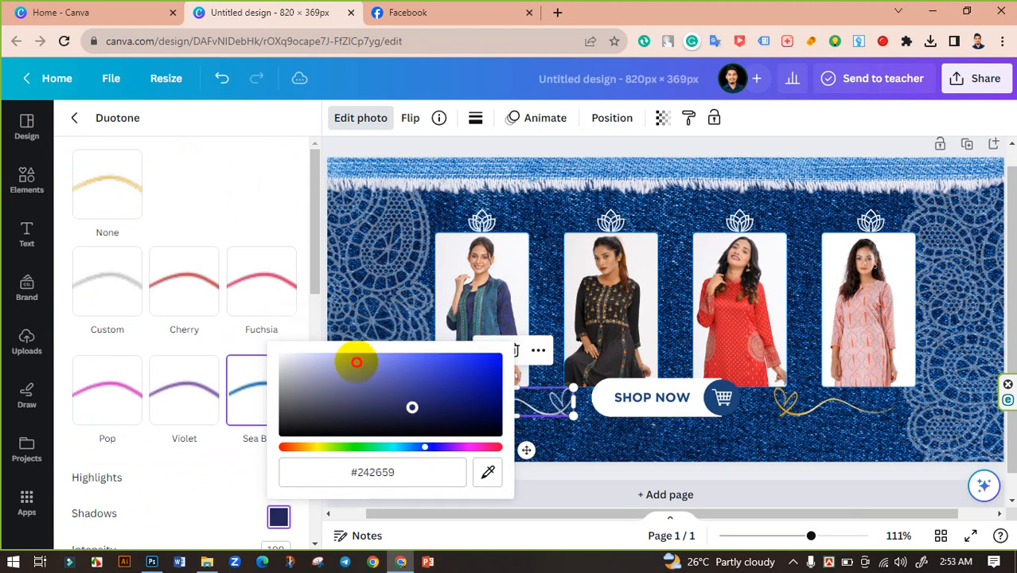
pyautogui.moveTo(357, 359); pyautogui.dragTo(280, 356)
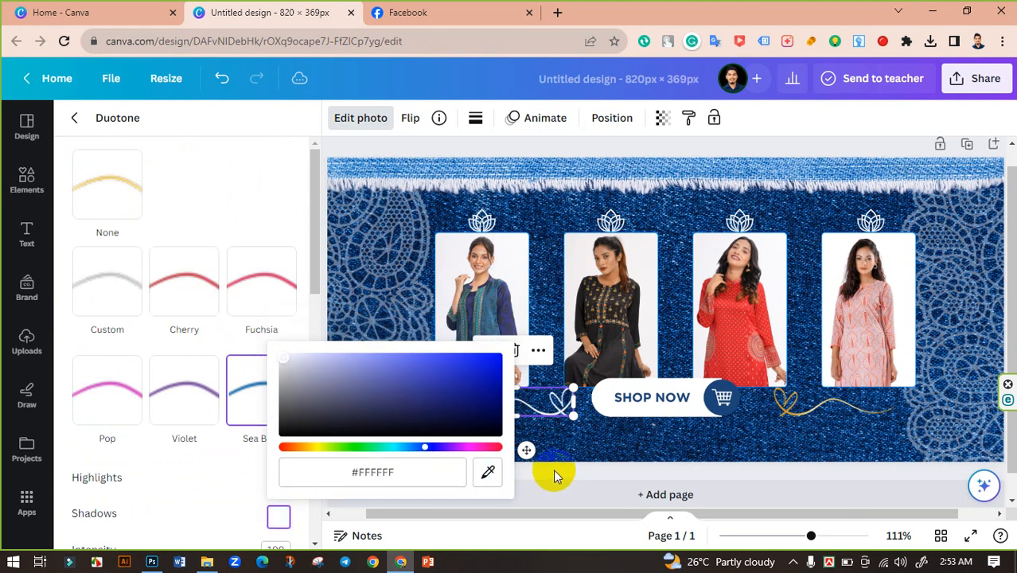
pyautogui.press('Escape')
# Apply the Sea Blue duotone to the right gold swirl with white #FFFFFF highlights and shadows.
pyautogui.click(804, 413)
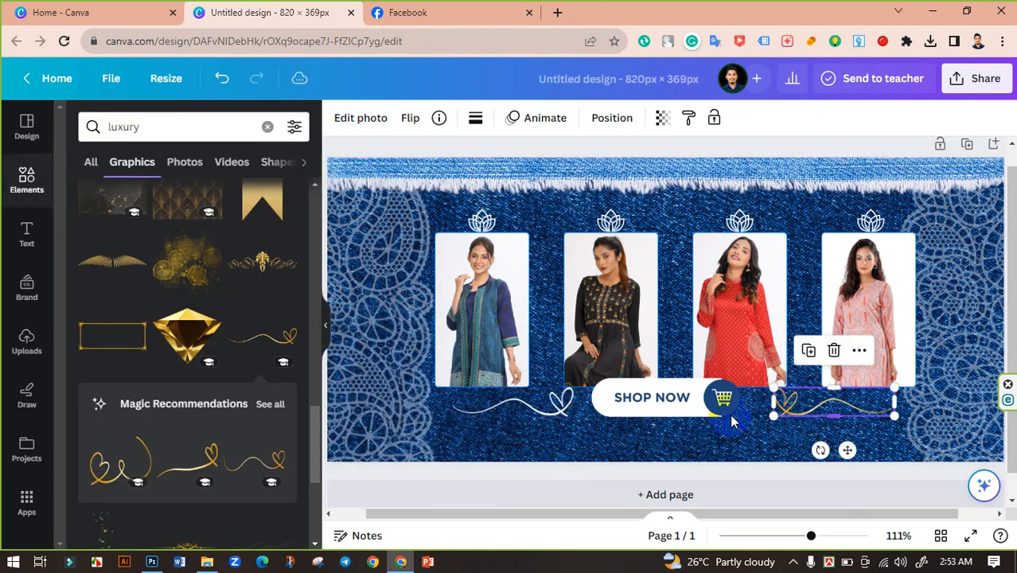
pyautogui.click(365, 123)
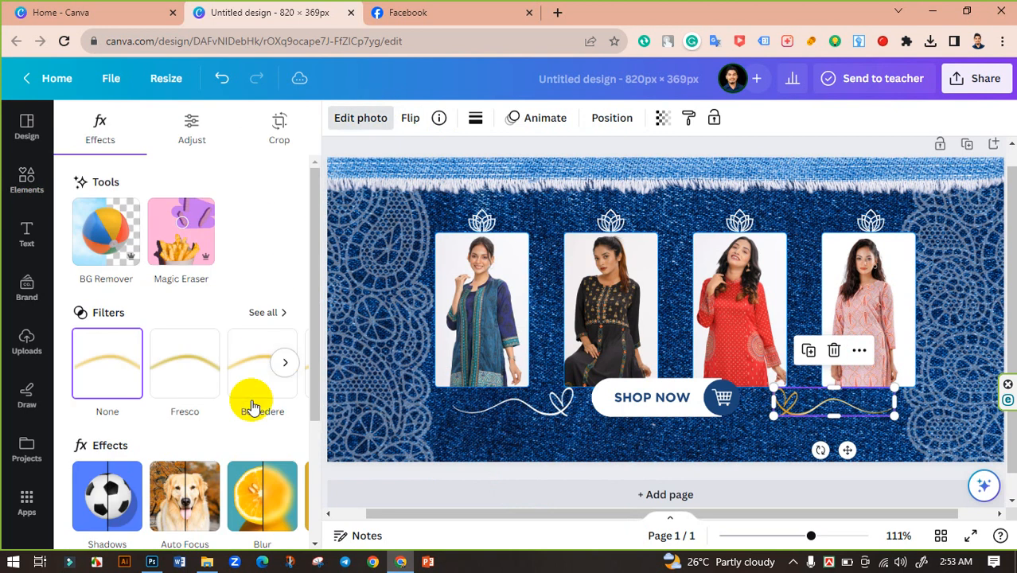
pyautogui.scroll(-3, 257, 391)
pyautogui.click(289, 313)
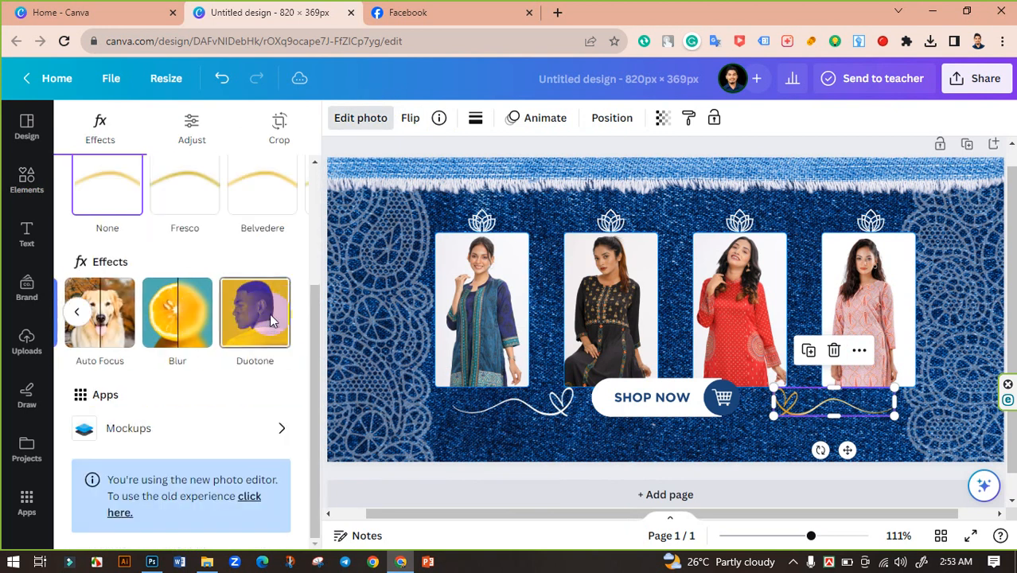
pyautogui.click(269, 314)
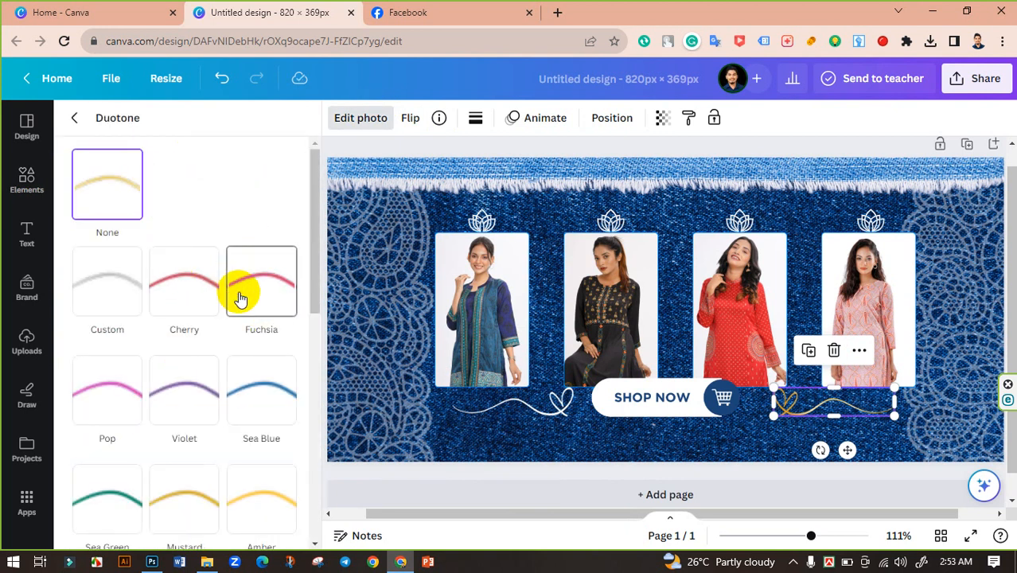
pyautogui.scroll(-2, 249, 318)
pyautogui.click(253, 329)
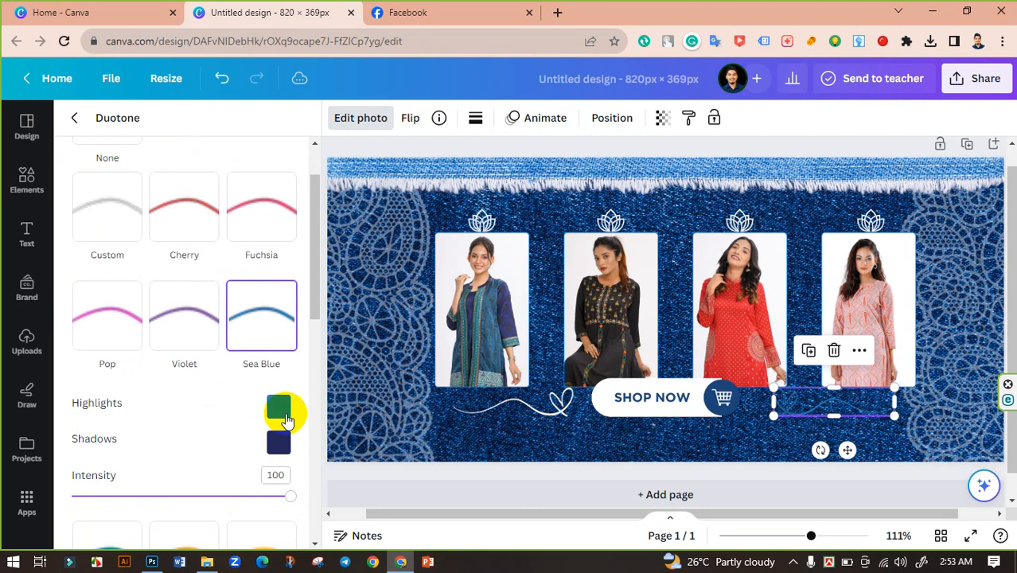
pyautogui.click(286, 420)
pyautogui.moveTo(405, 306); pyautogui.dragTo(210, 230)
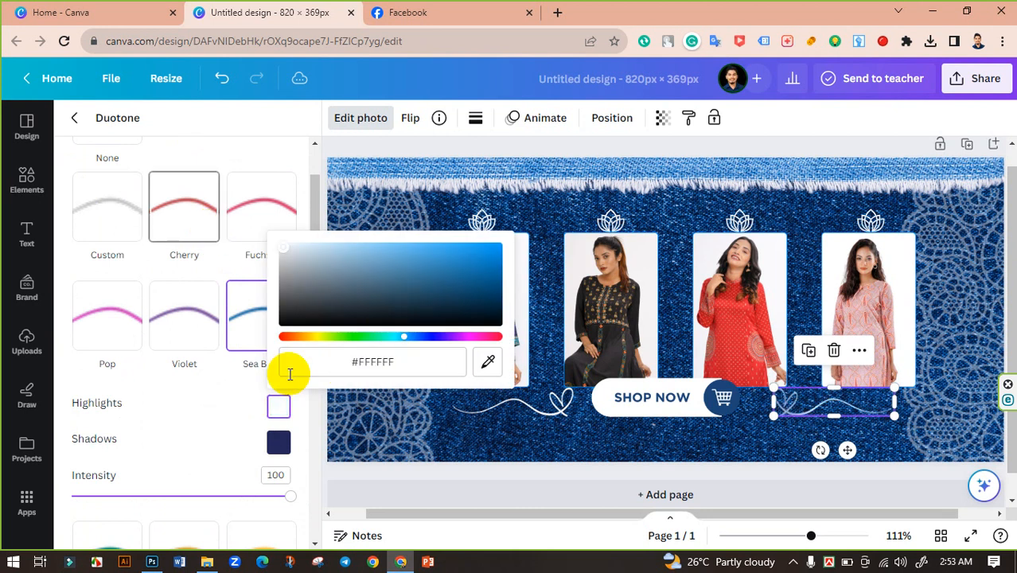
pyautogui.click(279, 442)
pyautogui.moveTo(329, 330); pyautogui.dragTo(280, 281)
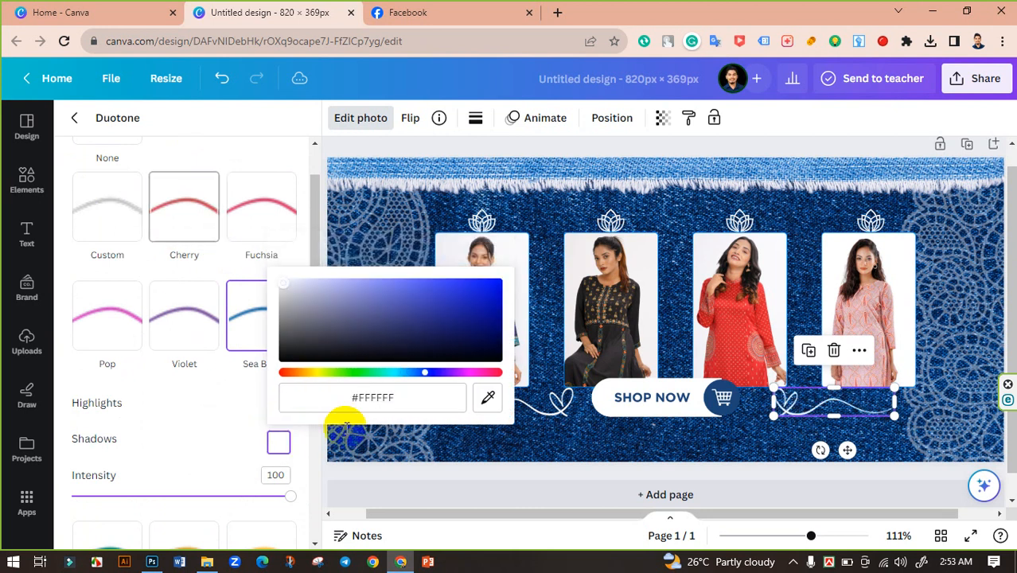
pyautogui.click(490, 470)
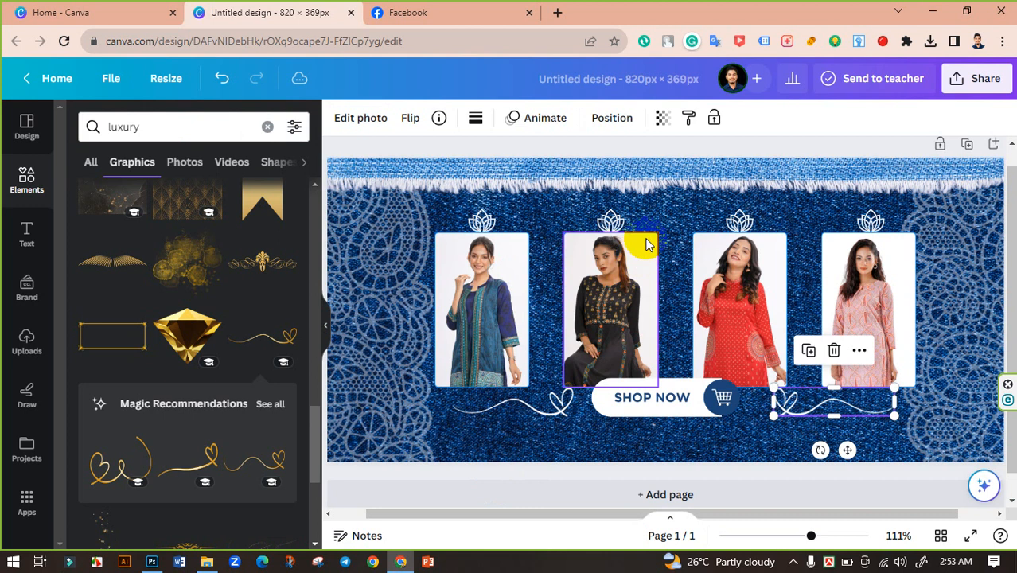
# Select all four lotus icons and set their transparency to 59.
pyautogui.click(658, 226)
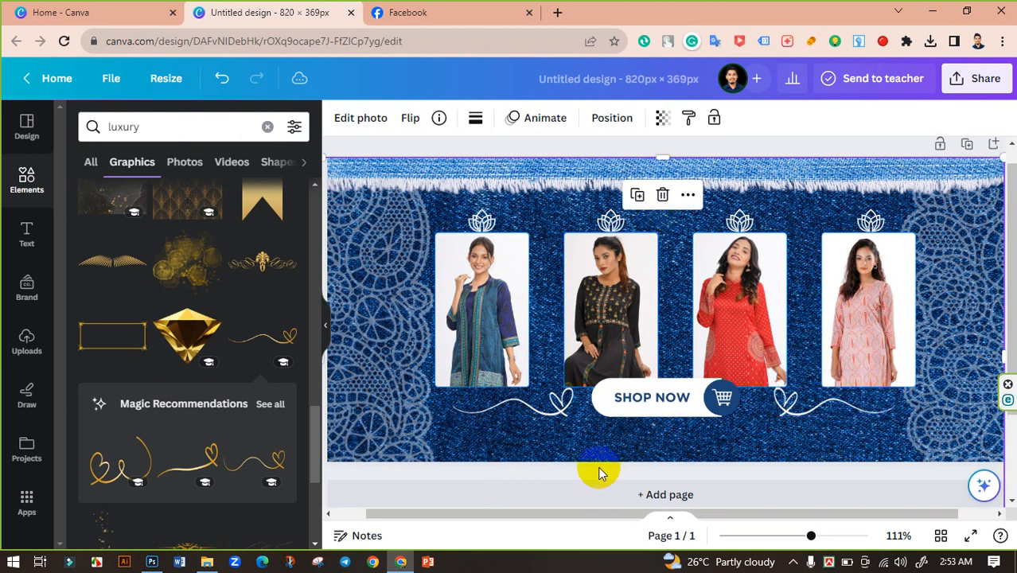
pyautogui.moveTo(811, 535)
pyautogui.mouseDown()
pyautogui.moveTo(775, 536)
pyautogui.moveTo(801, 536)
pyautogui.mouseUp()
pyautogui.click(920, 441)
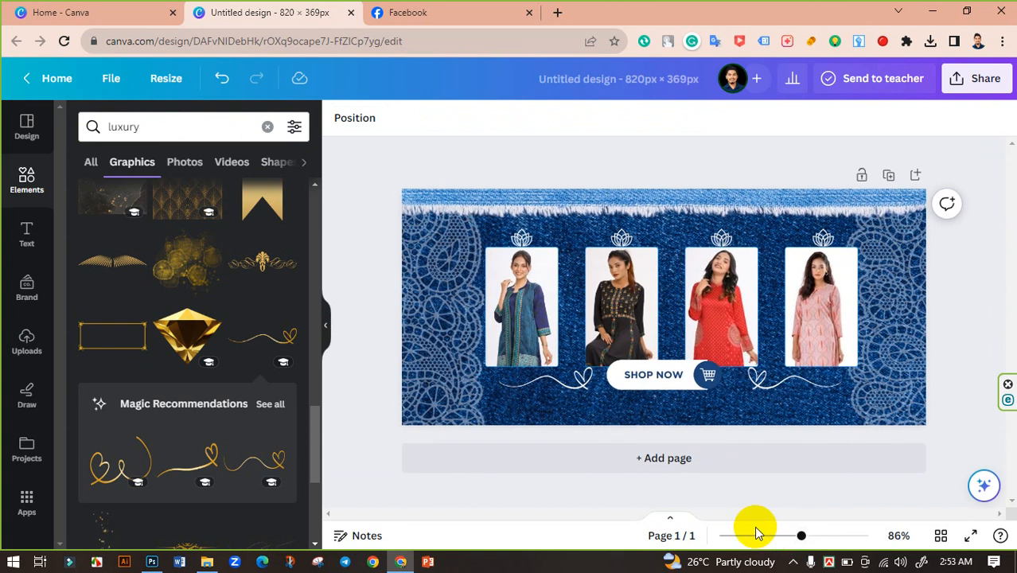
pyautogui.click(723, 238)
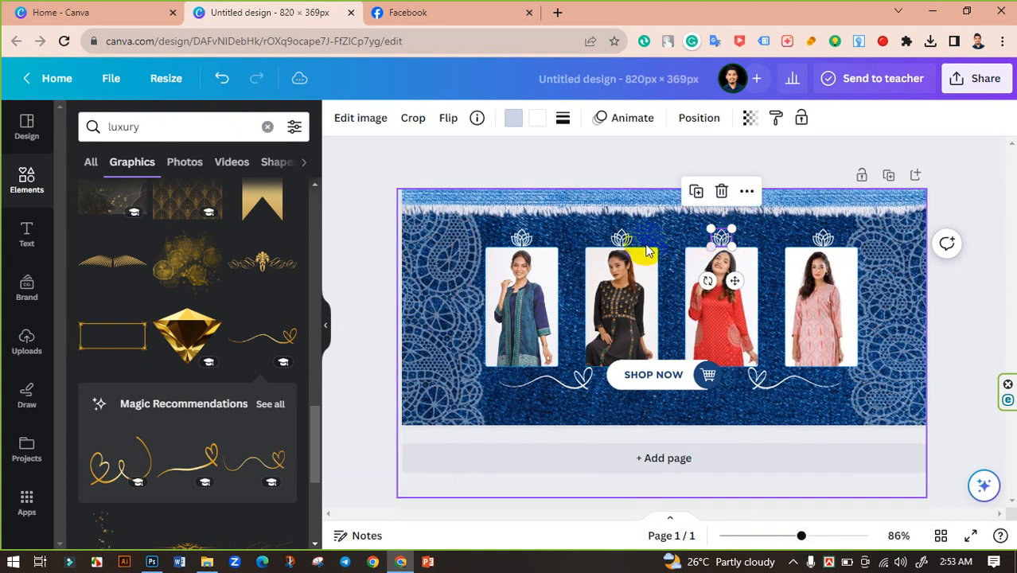
pyautogui.keyDown('shift'); pyautogui.click(623, 239); pyautogui.keyUp('shift')
pyautogui.keyDown('shift'); pyautogui.click(522, 239); pyautogui.keyUp('shift')
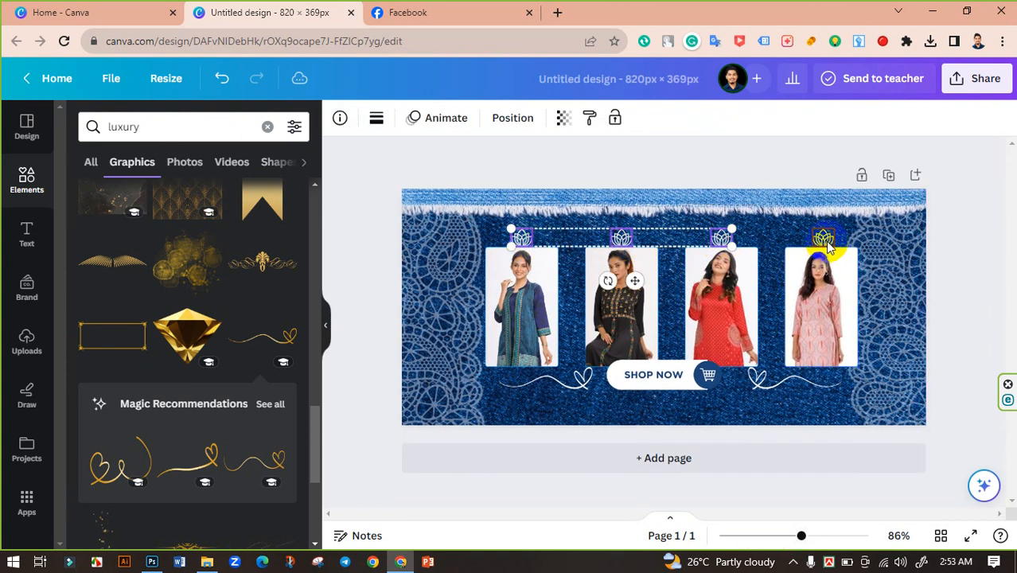
pyautogui.keyDown('shift'); pyautogui.click(824, 238); pyautogui.keyUp('shift')
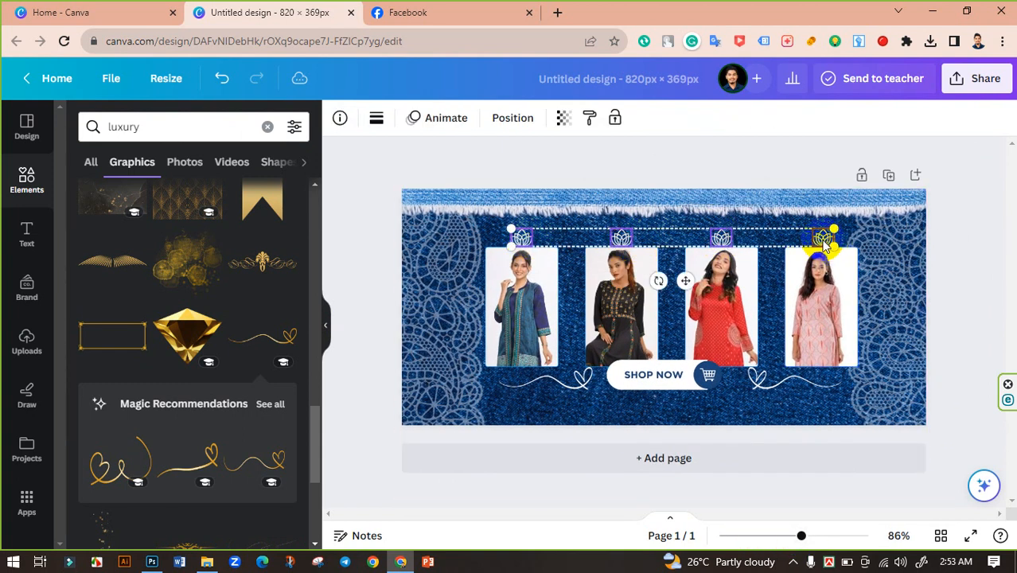
pyautogui.click(561, 120)
pyautogui.moveTo(562, 176); pyautogui.dragTo(497, 181)
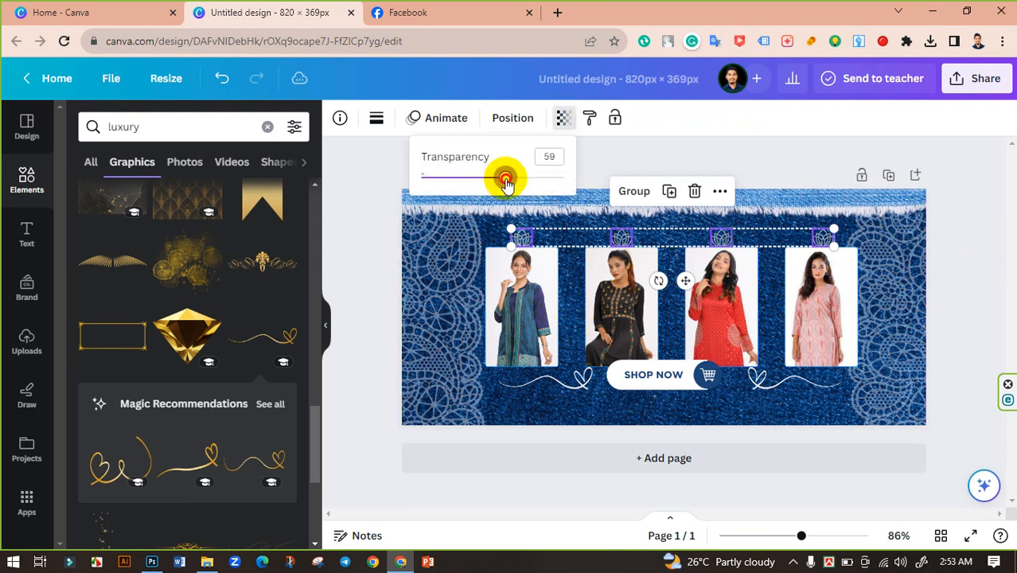
pyautogui.click(354, 163)
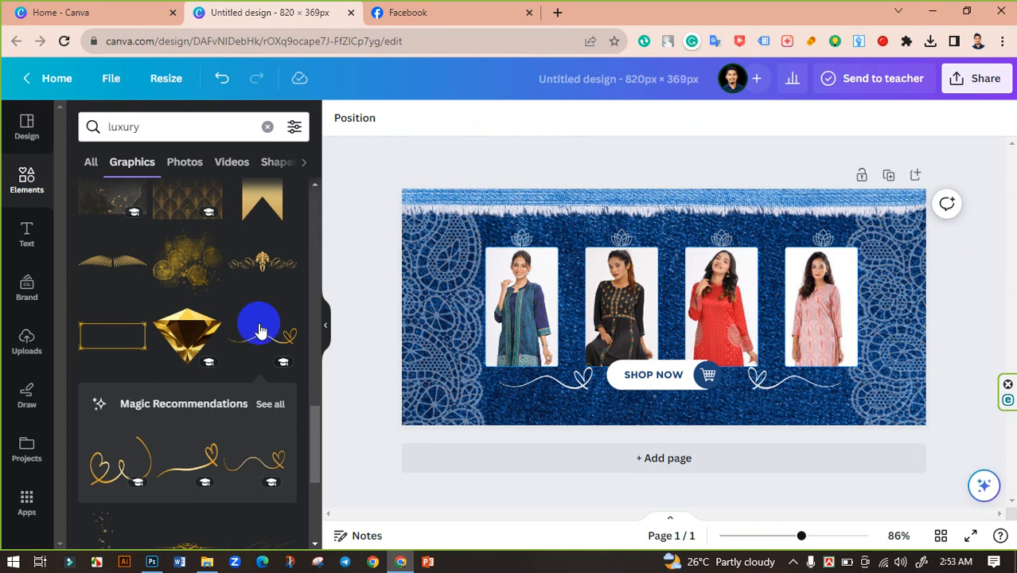
# Browse the luxury graphics results for another decorative element.
pyautogui.scroll(-2, 249, 358)
pyautogui.scroll(-2, 252, 360)
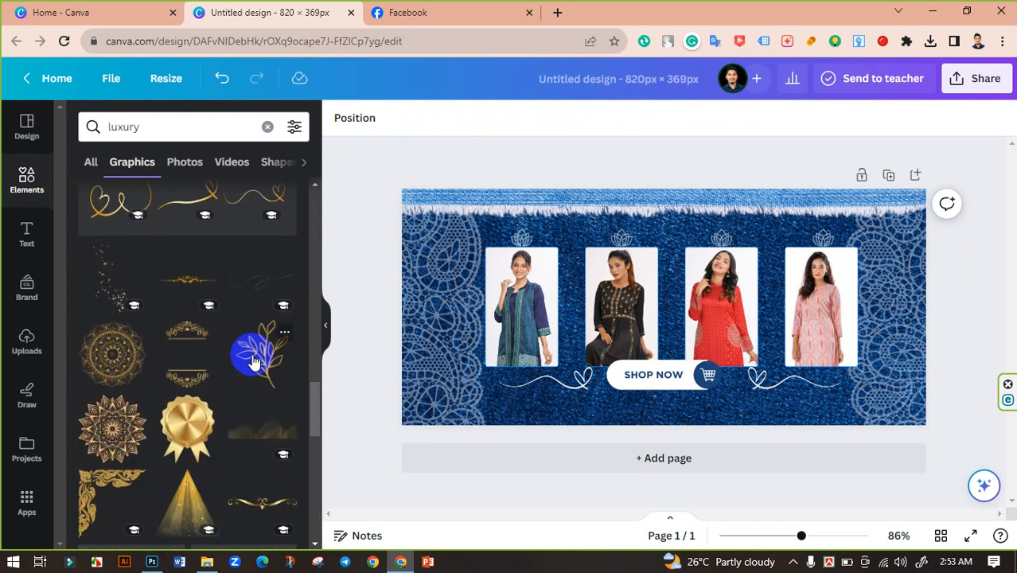
pyautogui.scroll(-2, 247, 380)
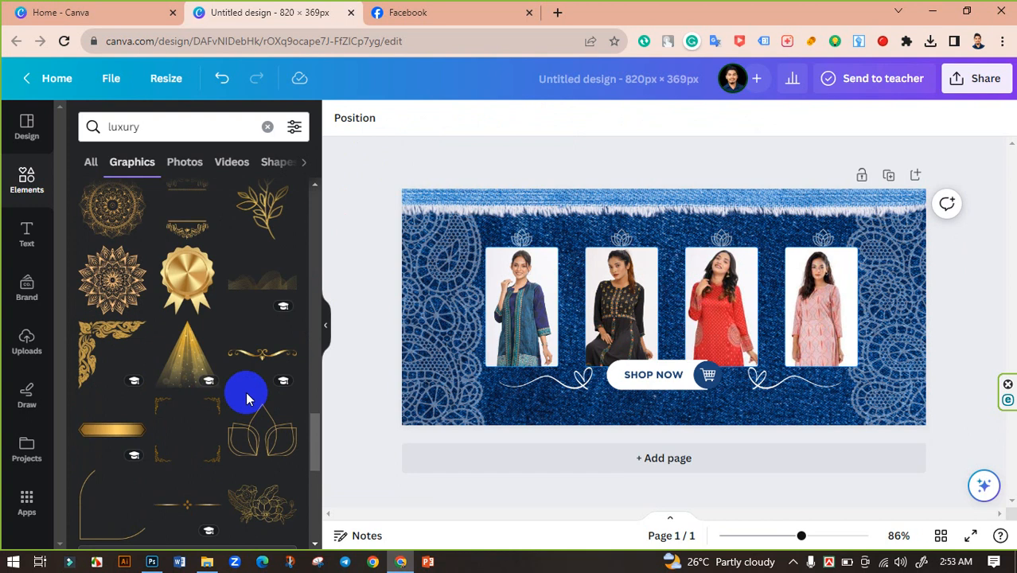
pyautogui.scroll(-2, 247, 398)
pyautogui.scroll(-1, 249, 397)
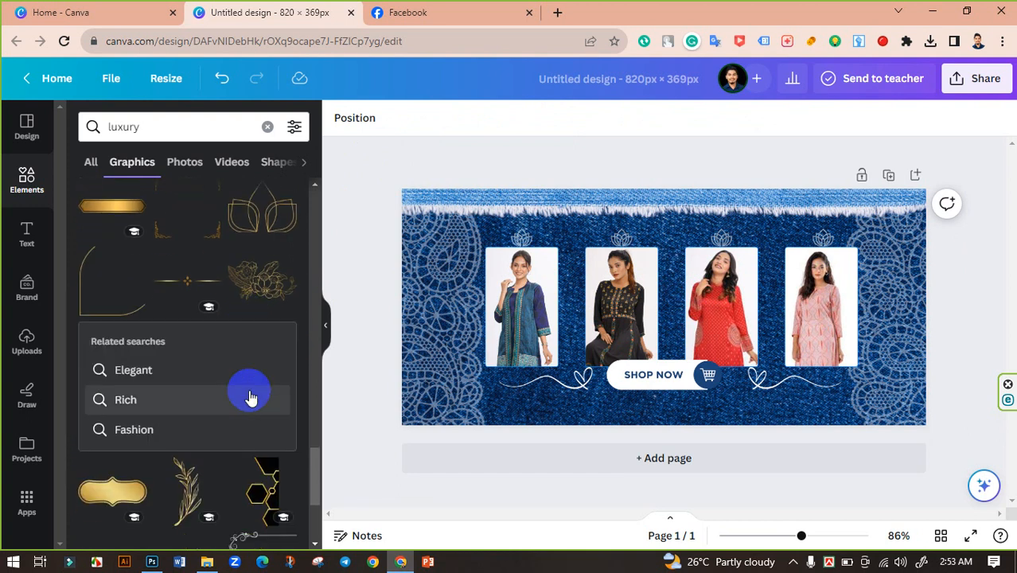
pyautogui.scroll(-3, 249, 397)
pyautogui.scroll(-2, 249, 397)
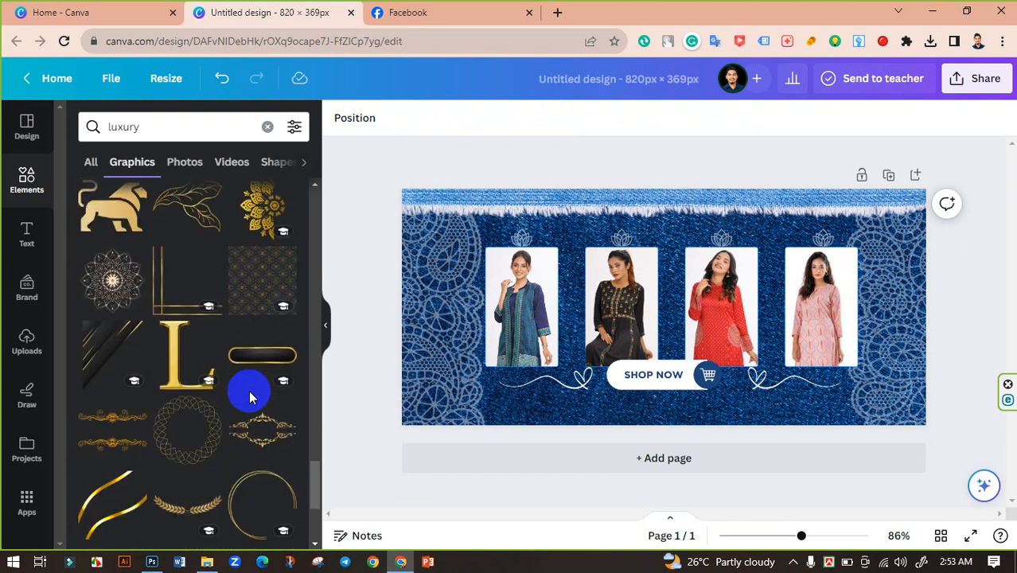
pyautogui.scroll(-2, 249, 397)
pyautogui.scroll(-1, 249, 397)
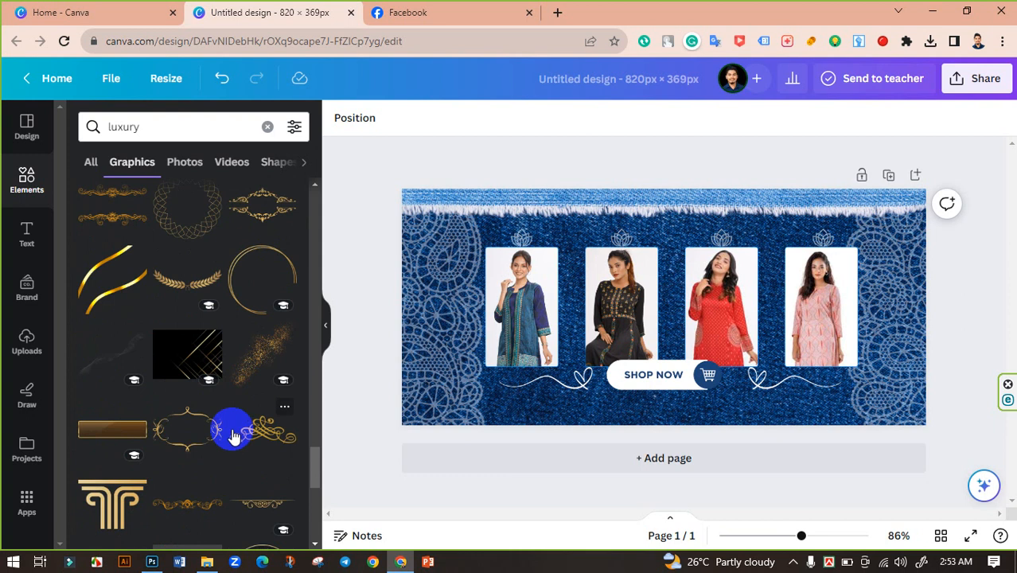
pyautogui.scroll(-3, 231, 429)
pyautogui.scroll(-3, 237, 431)
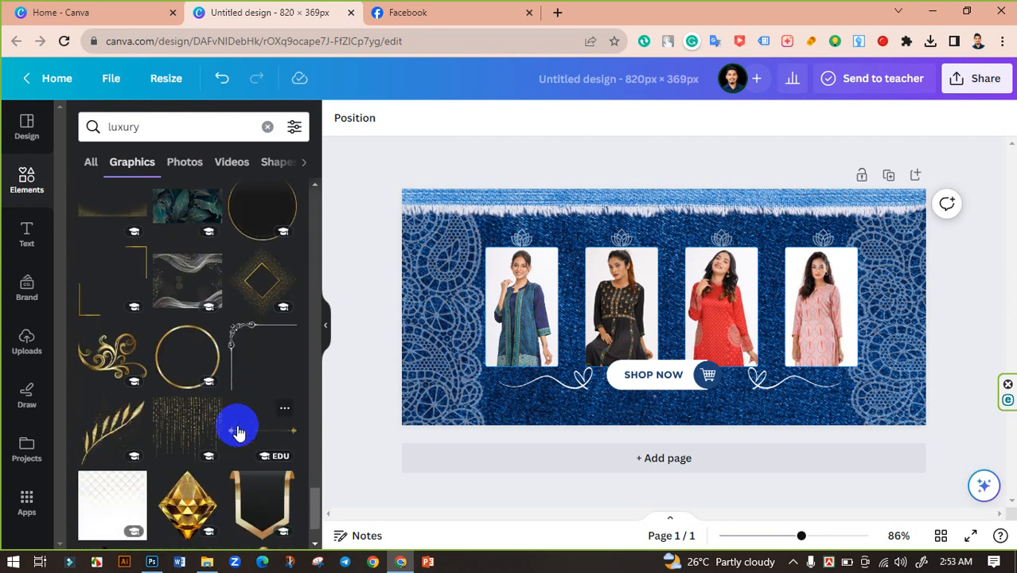
pyautogui.scroll(-3, 240, 430)
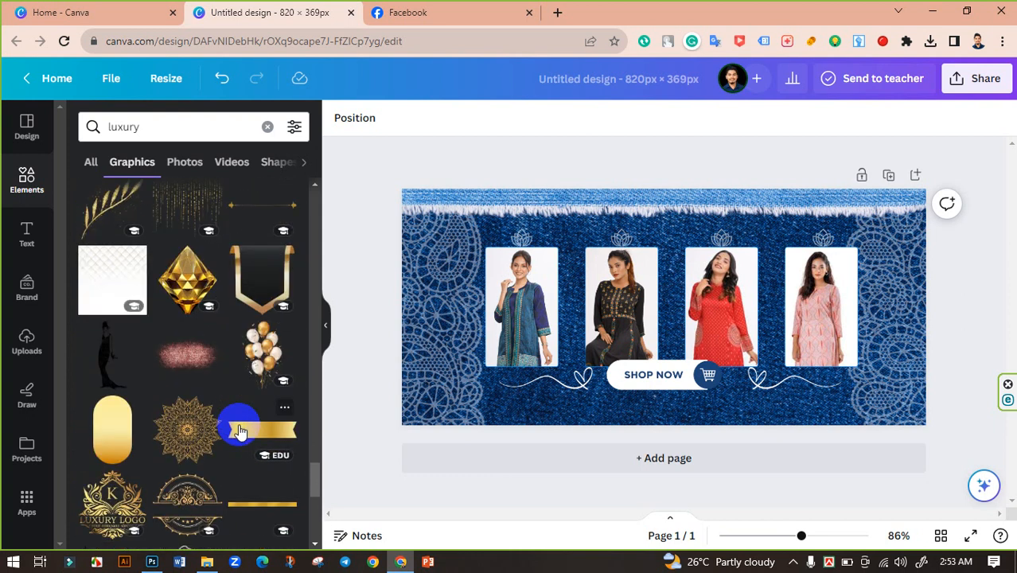
pyautogui.scroll(-8, 244, 431)
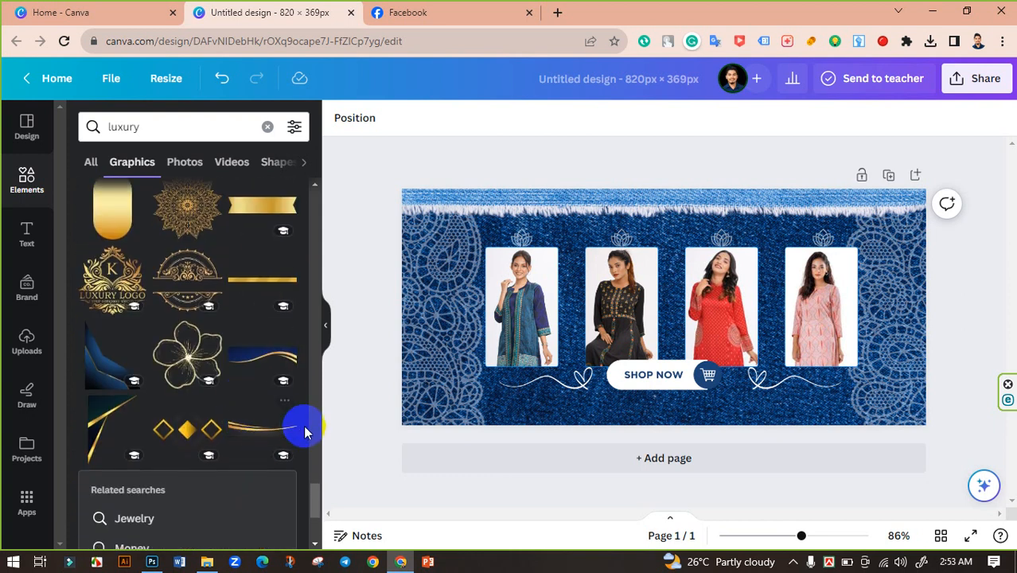
pyautogui.scroll(-3, 266, 357)
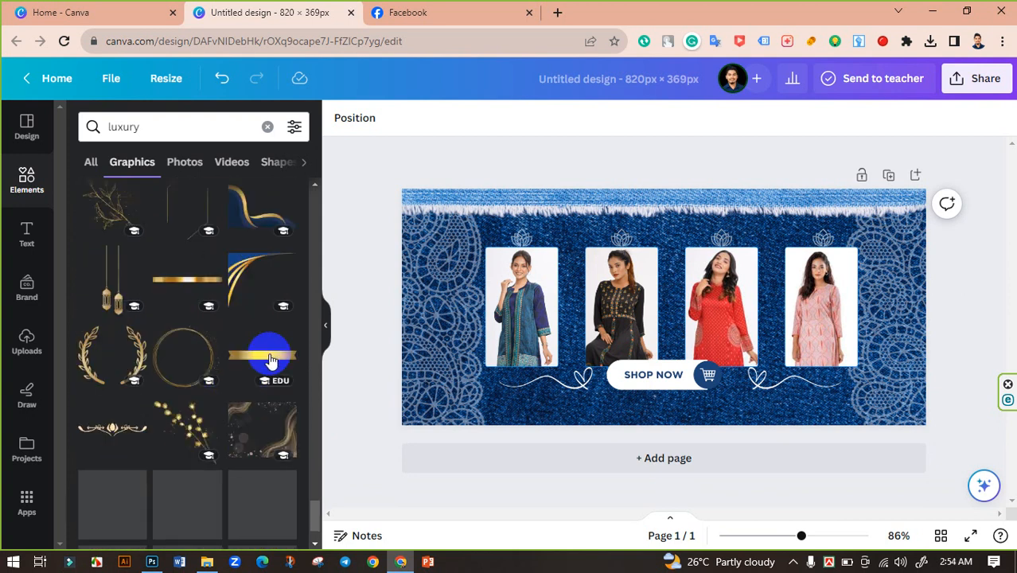
pyautogui.scroll(-3, 274, 406)
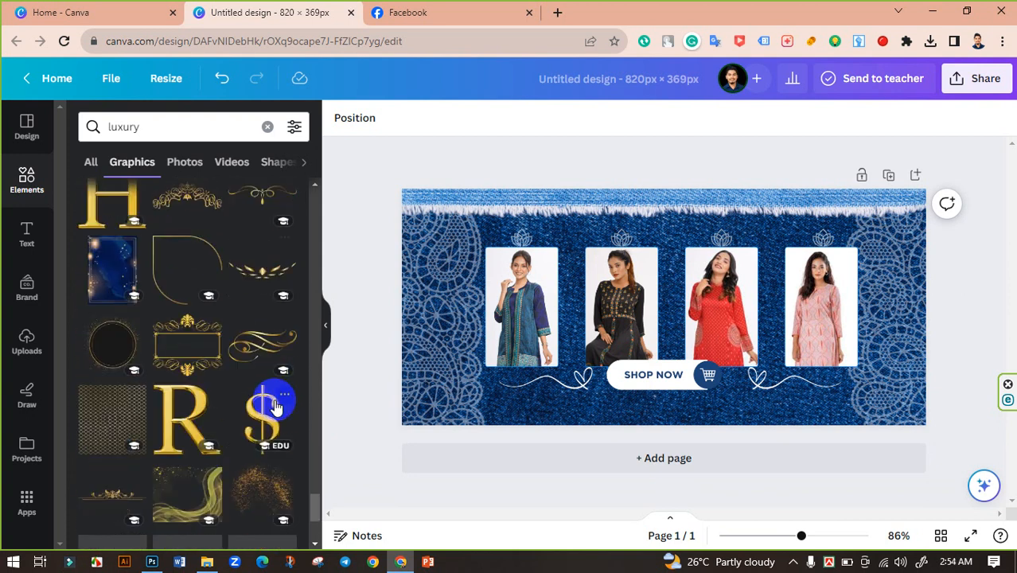
pyautogui.scroll(-6, 277, 404)
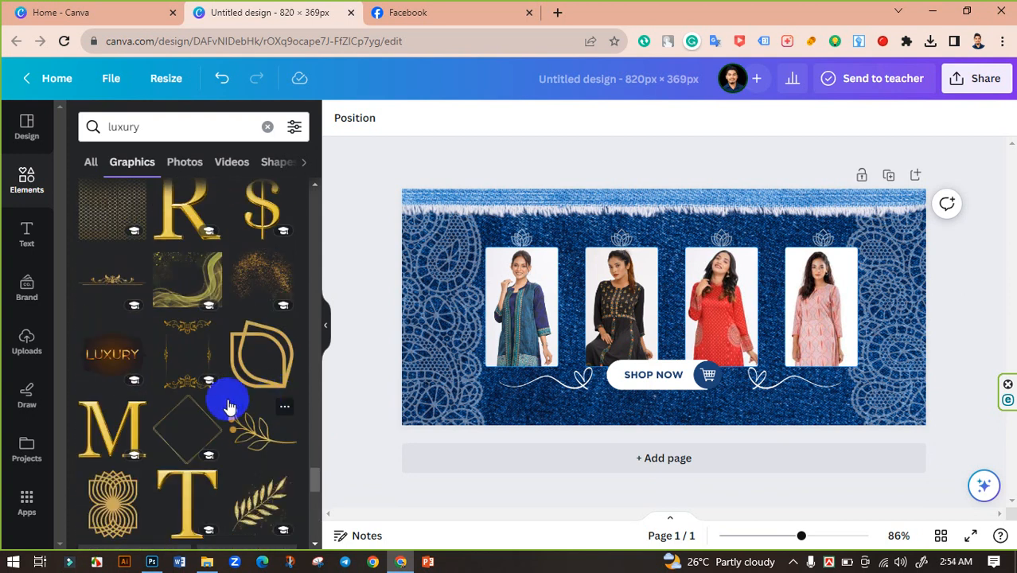
# Browse the luxury graphics results for a decorative corner ornament.
pyautogui.scroll(-2, 215, 364)
pyautogui.scroll(3, 211, 359)
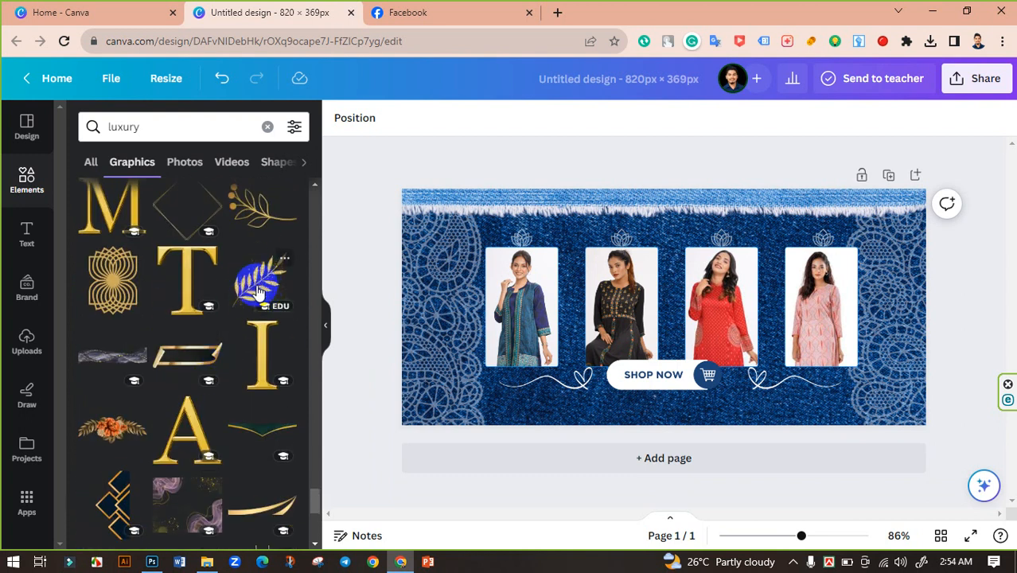
pyautogui.scroll(-10, 210, 381)
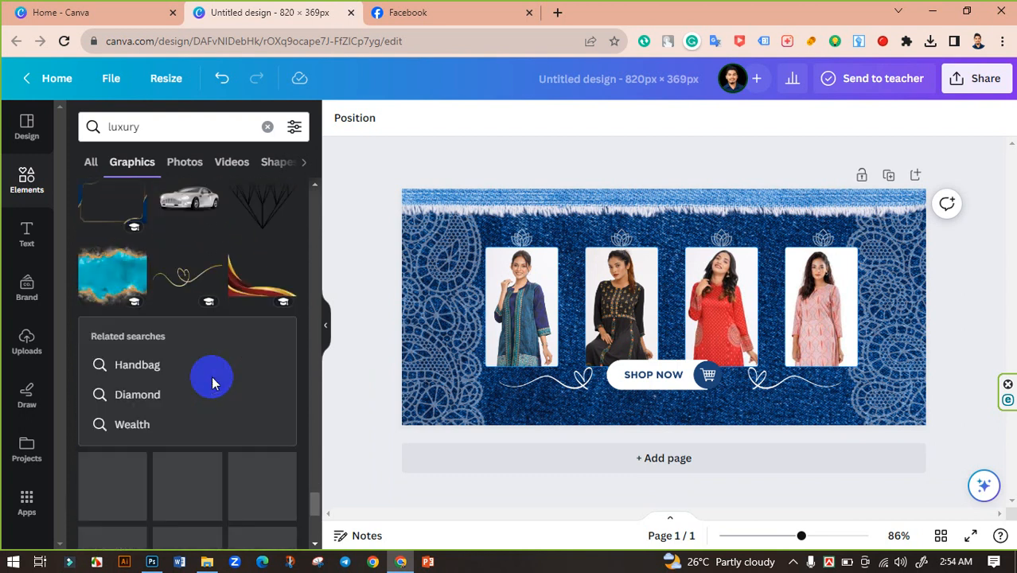
pyautogui.scroll(-2, 211, 390)
pyautogui.scroll(1, 208, 404)
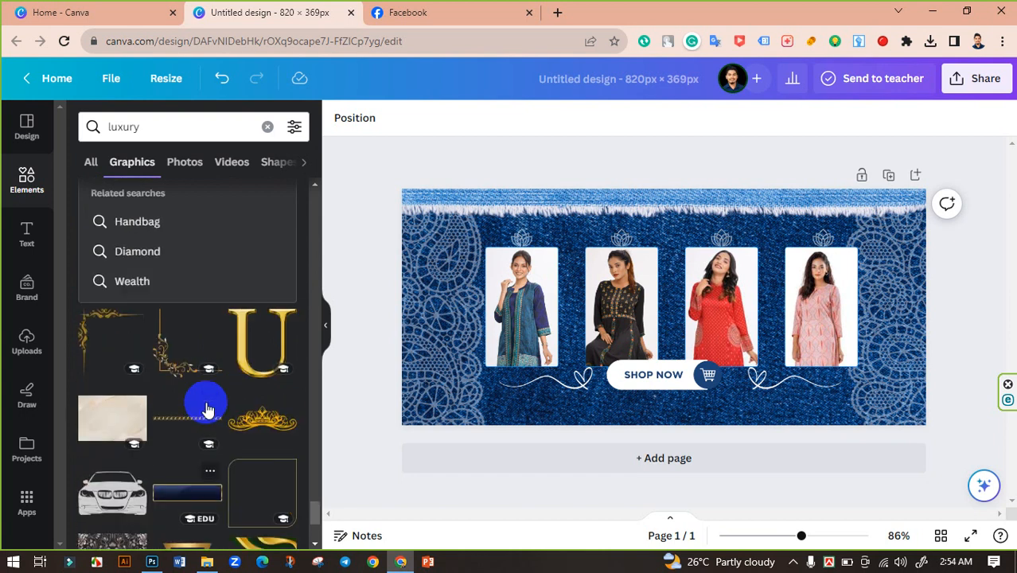
# Add a gold corner ornament and fit it over the top-left corner of the second model photo frame.
pyautogui.click(168, 362)
pyautogui.moveTo(629, 347); pyautogui.dragTo(580, 284)
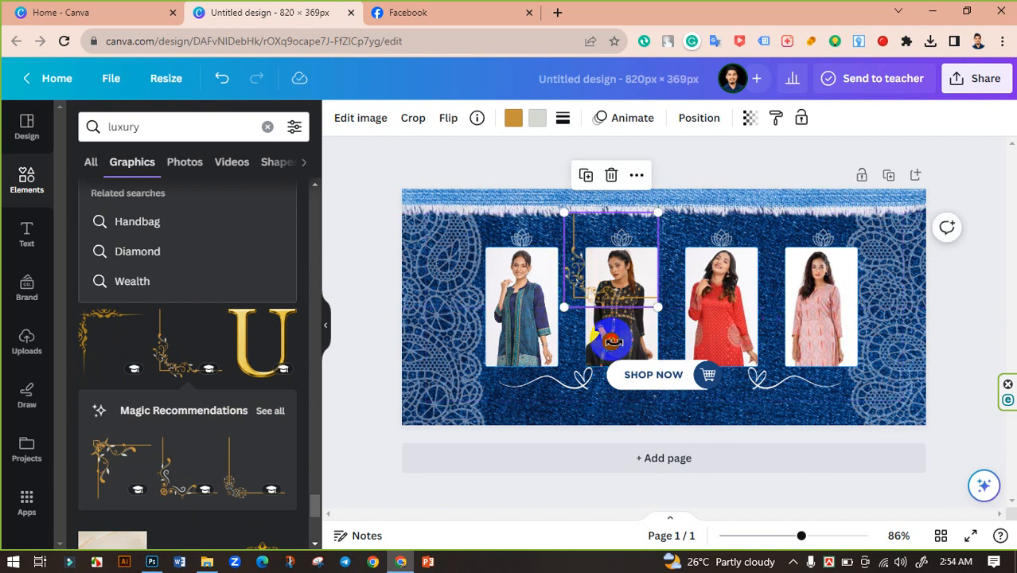
pyautogui.moveTo(612, 341); pyautogui.dragTo(536, 265)
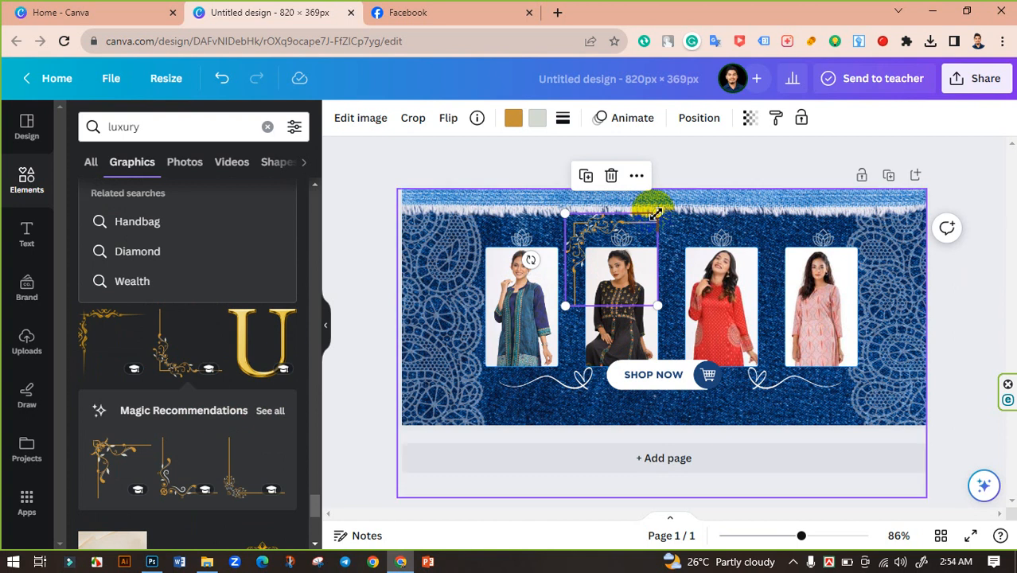
pyautogui.moveTo(656, 210); pyautogui.dragTo(636, 230)
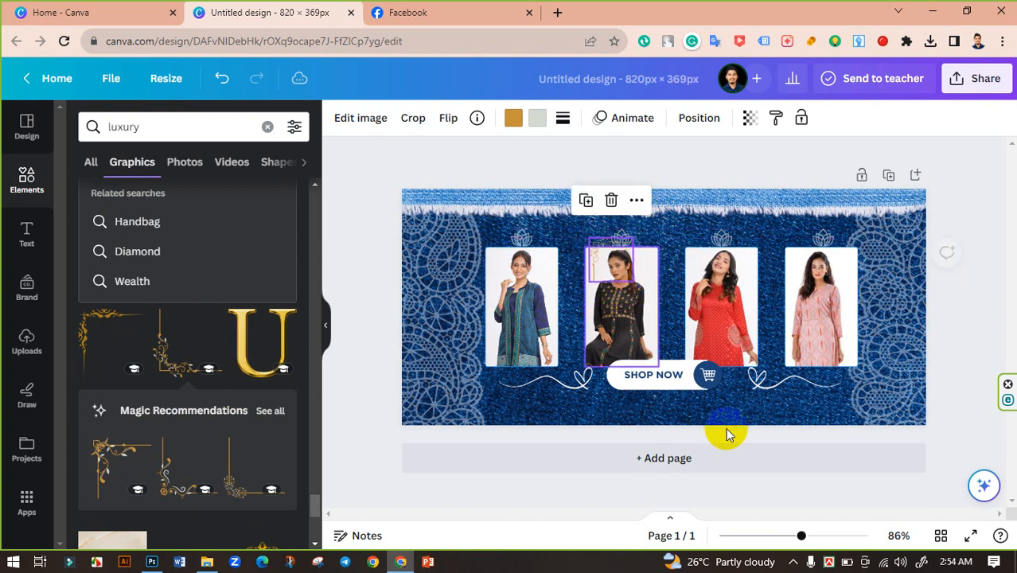
pyautogui.moveTo(802, 535); pyautogui.dragTo(839, 535)
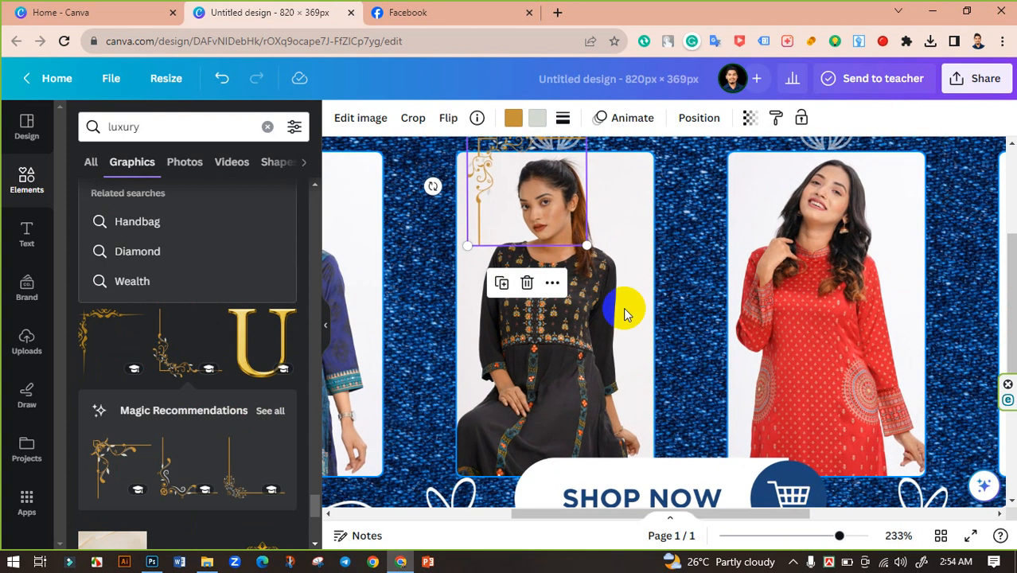
pyautogui.scroll(1, 554, 310)
pyautogui.scroll(3, 555, 311)
pyautogui.moveTo(493, 289); pyautogui.dragTo(427, 283)
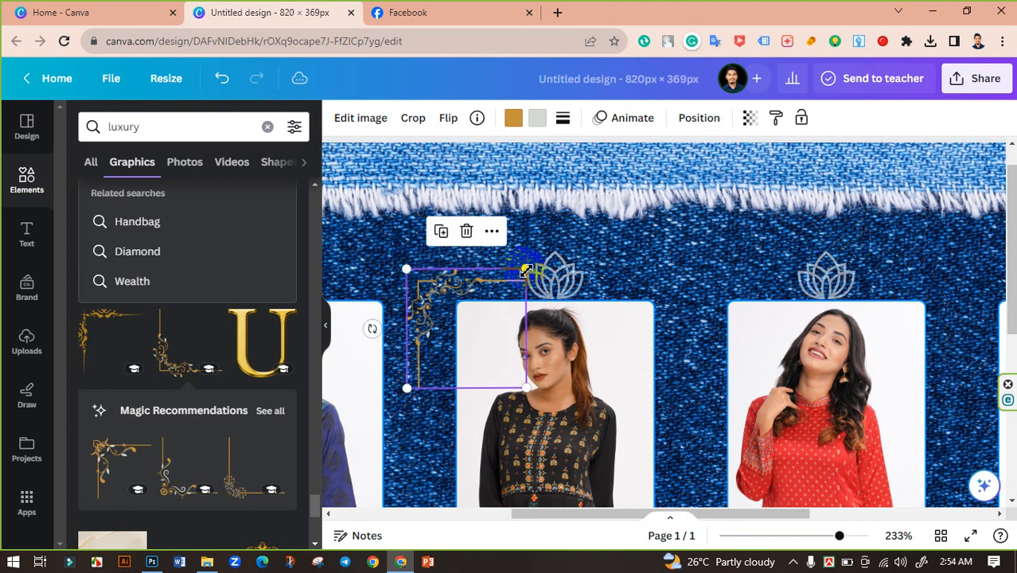
pyautogui.moveTo(526, 270); pyautogui.dragTo(505, 293)
pyautogui.moveTo(429, 306); pyautogui.dragTo(446, 280)
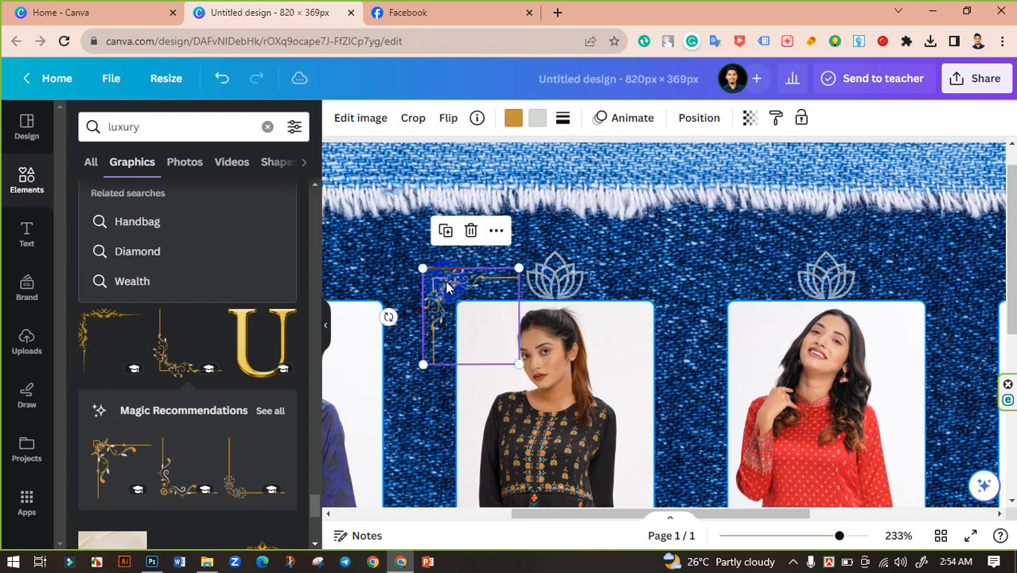
# Recolor both of the corner ornament's colors to white.
pyautogui.click(514, 117)
pyautogui.click(86, 248)
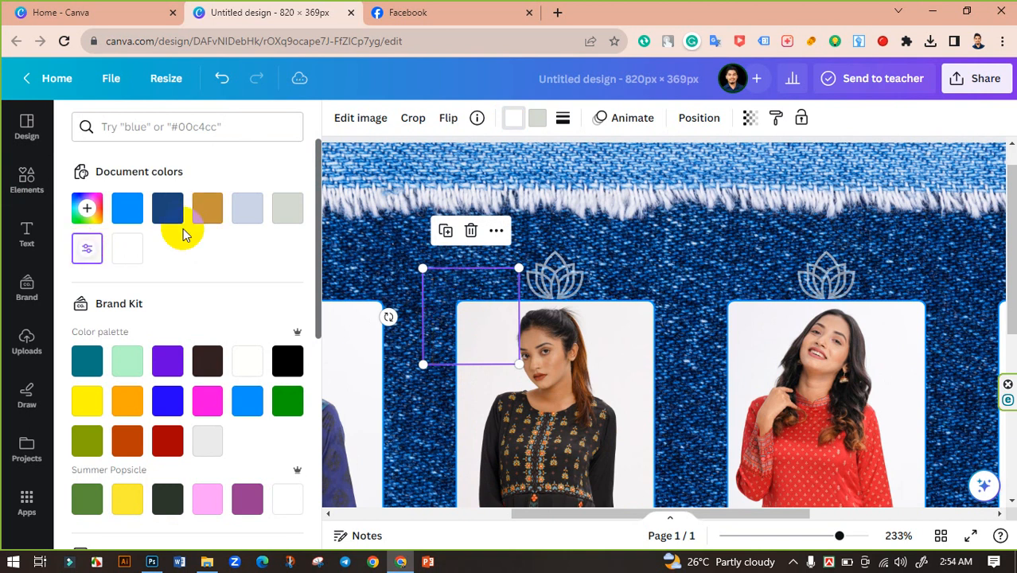
pyautogui.click(533, 121)
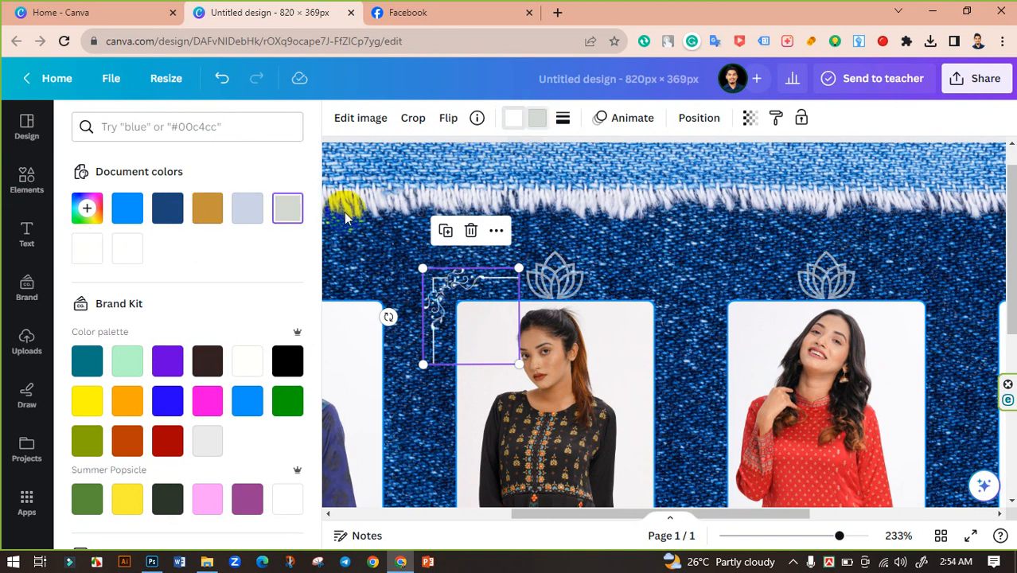
pyautogui.click(125, 253)
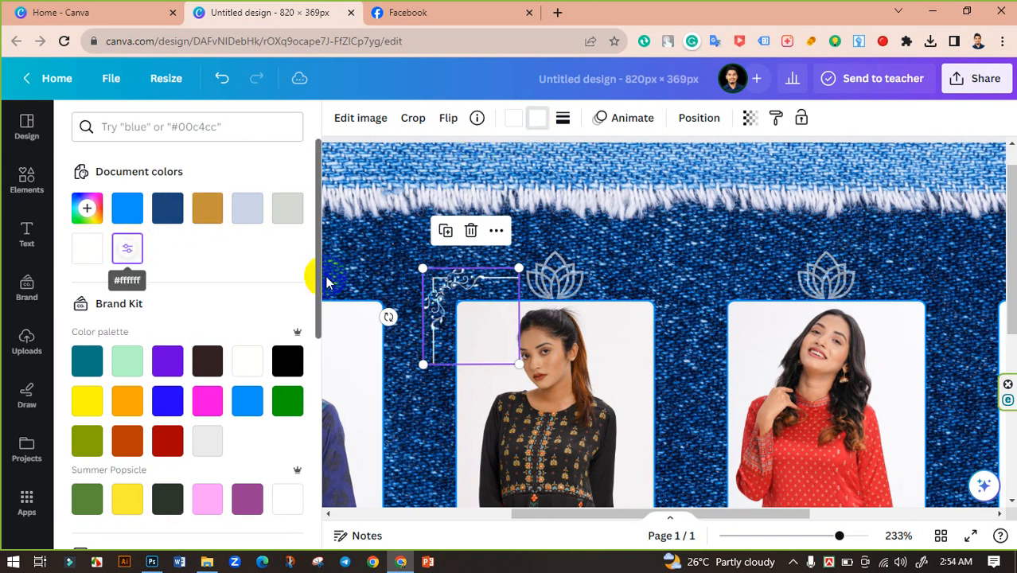
pyautogui.click(387, 255)
# Duplicate the white corner ornament and move the copy toward the third photo's top-right corner.
pyautogui.moveTo(833, 541); pyautogui.dragTo(812, 537)
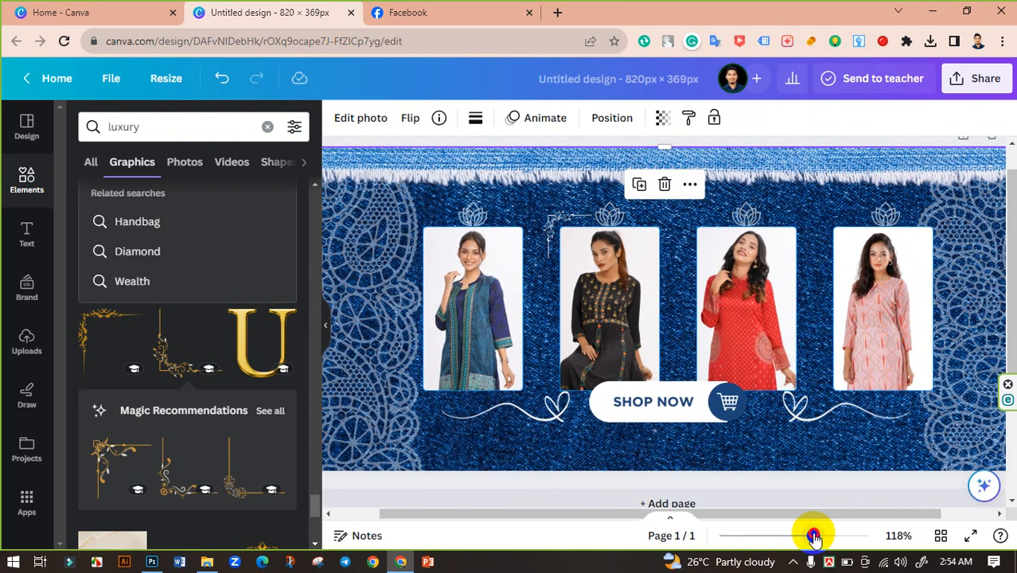
pyautogui.click(562, 227)
pyautogui.moveTo(585, 226); pyautogui.dragTo(799, 248)
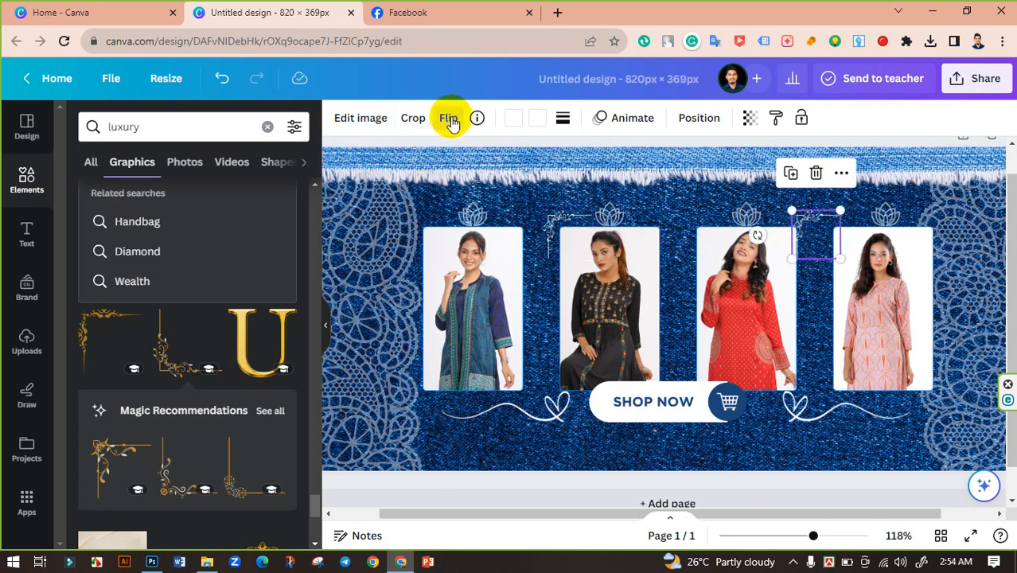
# Flip the ornament copy horizontally and align it to the top-right corner of the third photo.
pyautogui.click(449, 120)
pyautogui.click(492, 164)
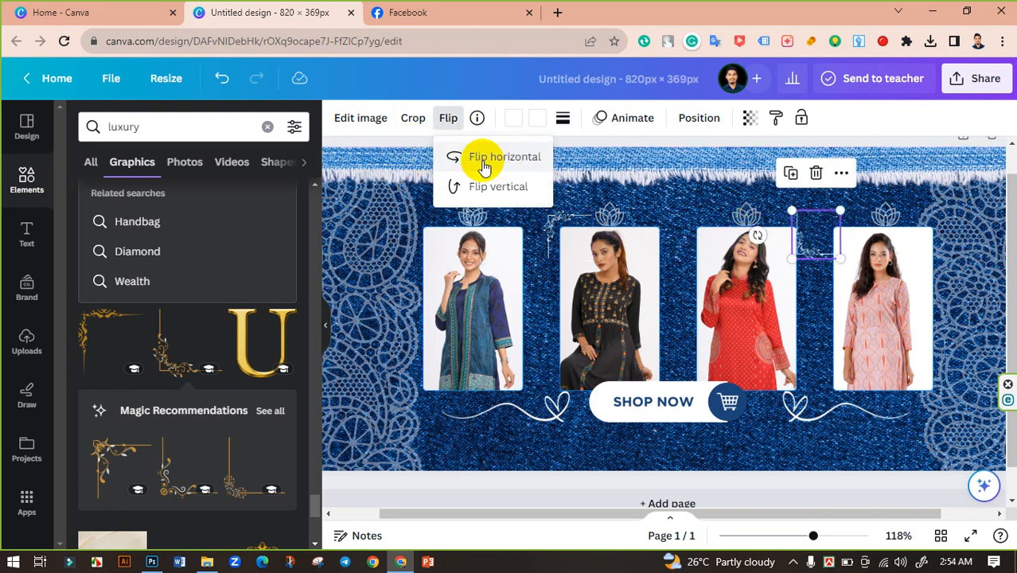
pyautogui.click(479, 188)
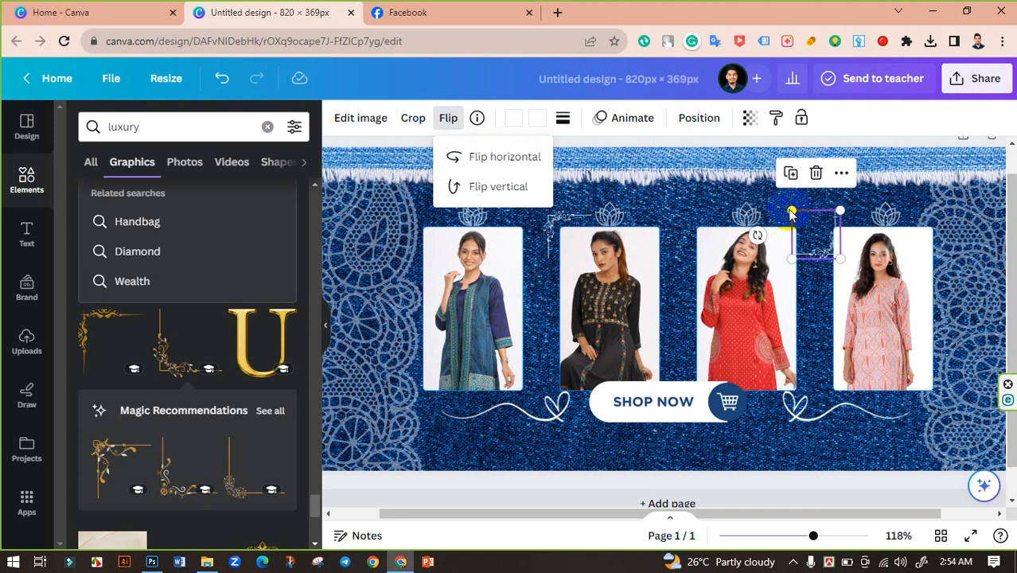
pyautogui.click(493, 158)
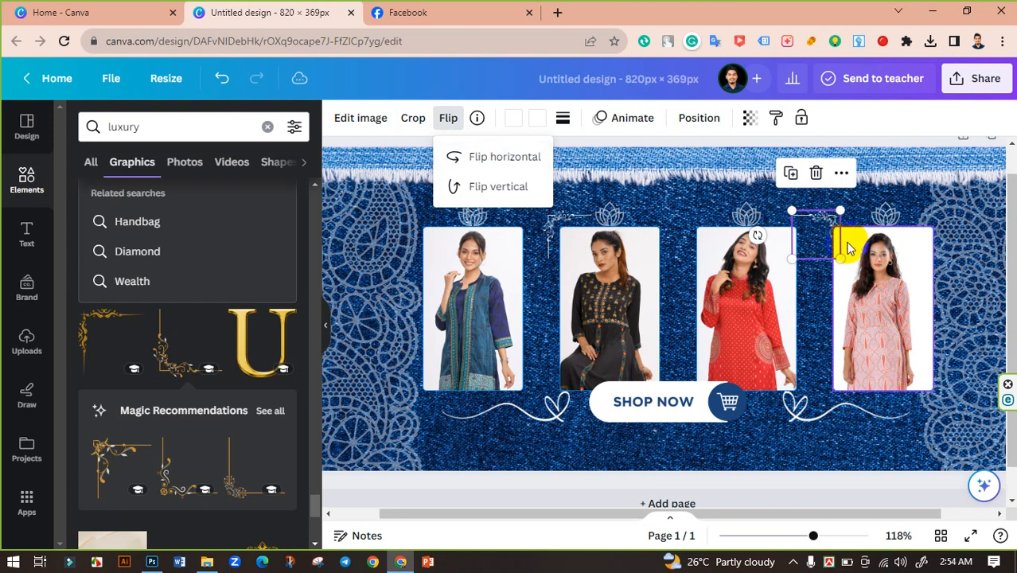
pyautogui.moveTo(828, 226); pyautogui.dragTo(801, 221)
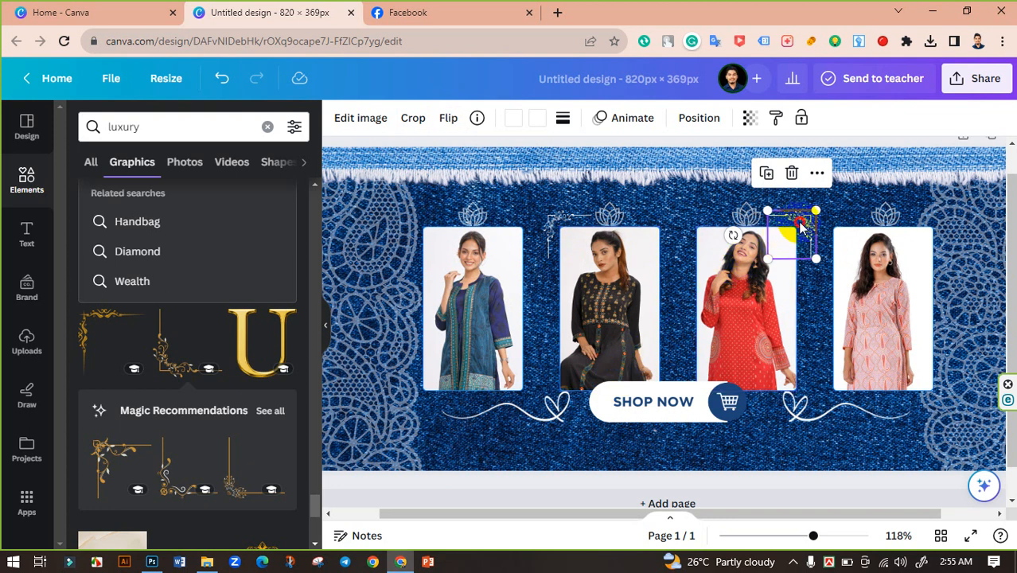
pyautogui.moveTo(801, 227); pyautogui.dragTo(797, 221)
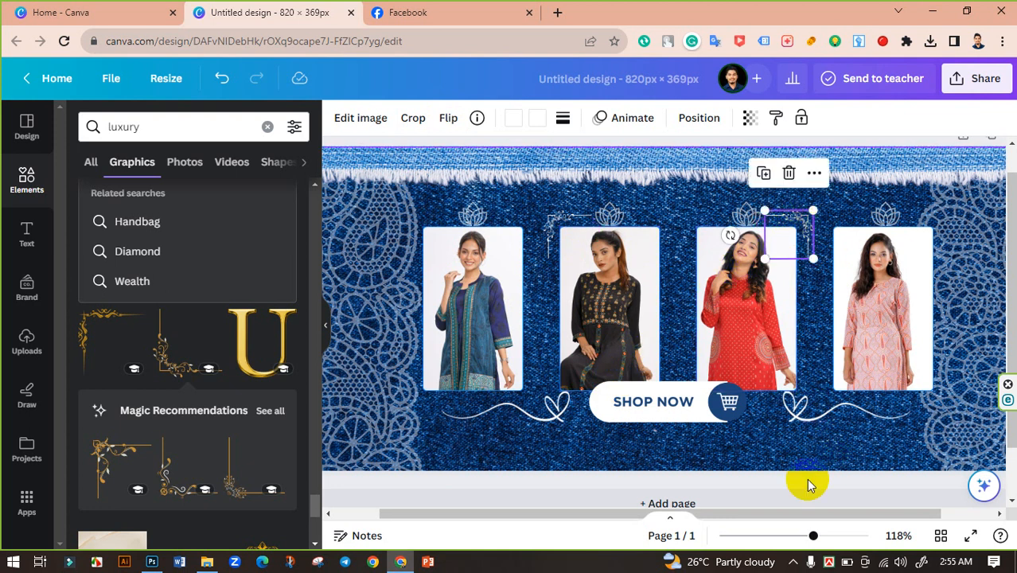
pyautogui.moveTo(811, 536)
pyautogui.mouseDown()
pyautogui.moveTo(793, 540)
pyautogui.moveTo(810, 540)
pyautogui.moveTo(800, 535)
pyautogui.mouseUp()
pyautogui.click(899, 400)
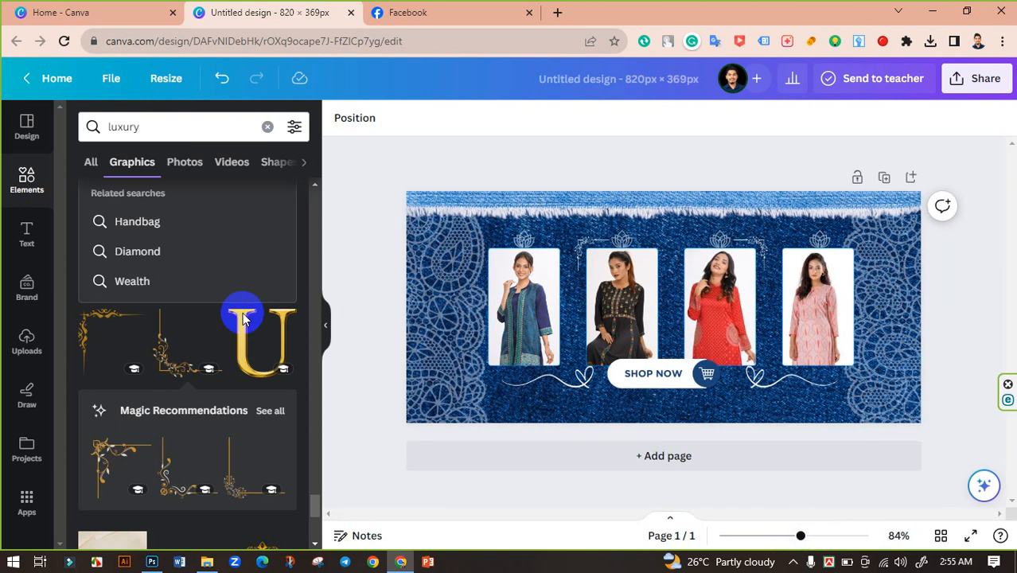
# Search elements for "dark blue" and add a dark blue brushed texture photo to the design.
pyautogui.click(24, 176)
pyautogui.click(142, 129)
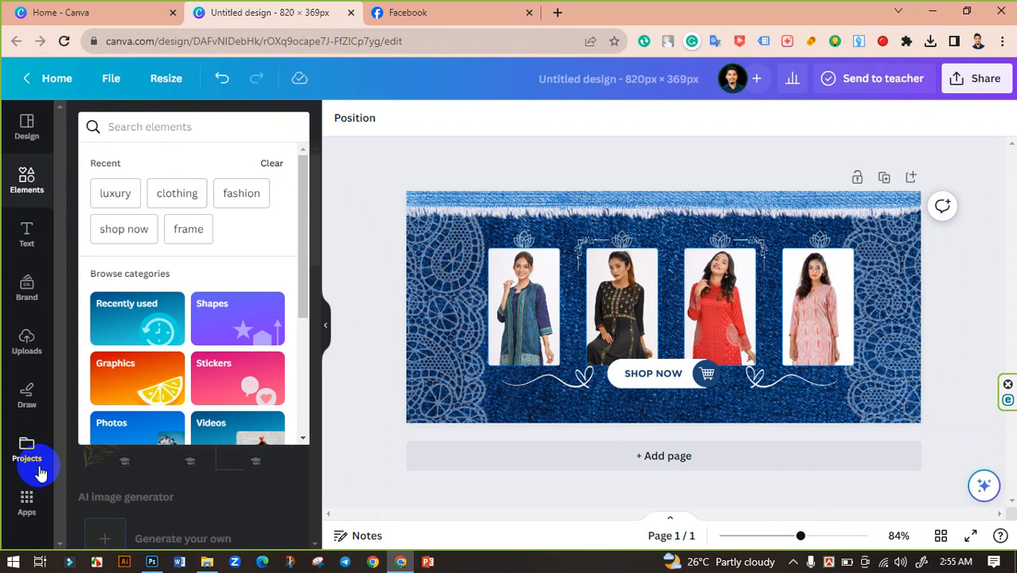
pyautogui.write('dark')
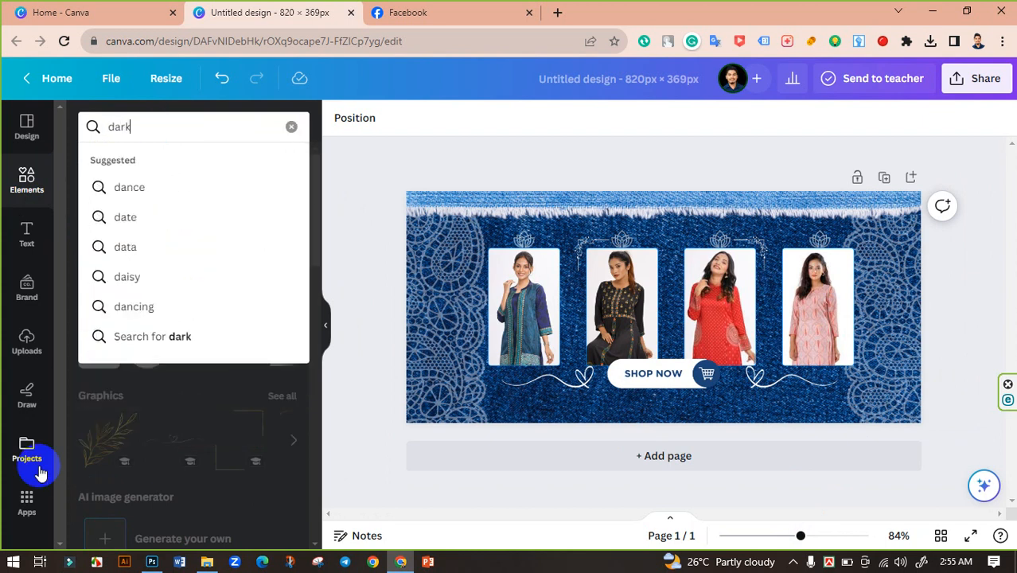
pyautogui.write(' blue')
pyautogui.press('Return')
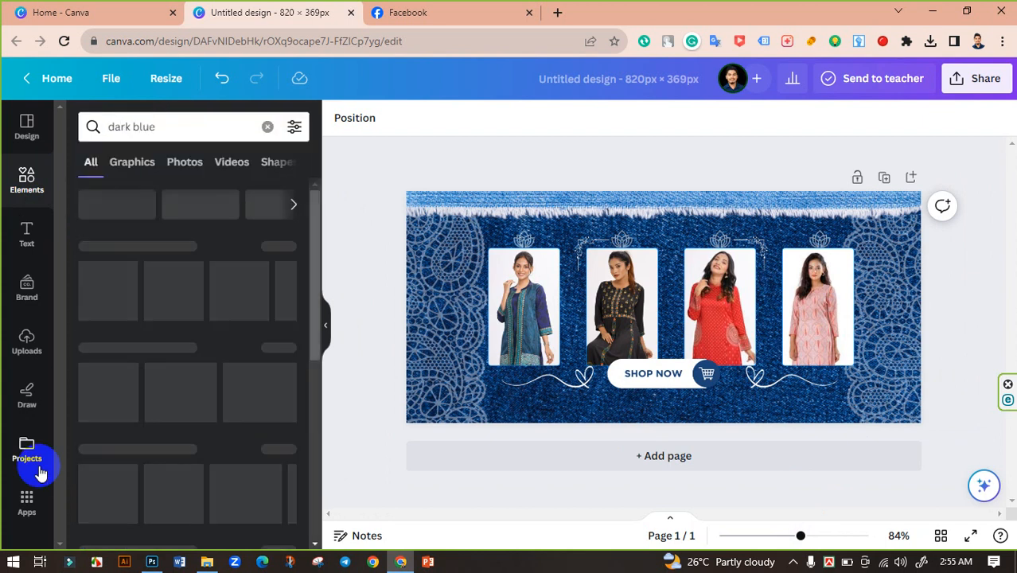
pyautogui.click(280, 248)
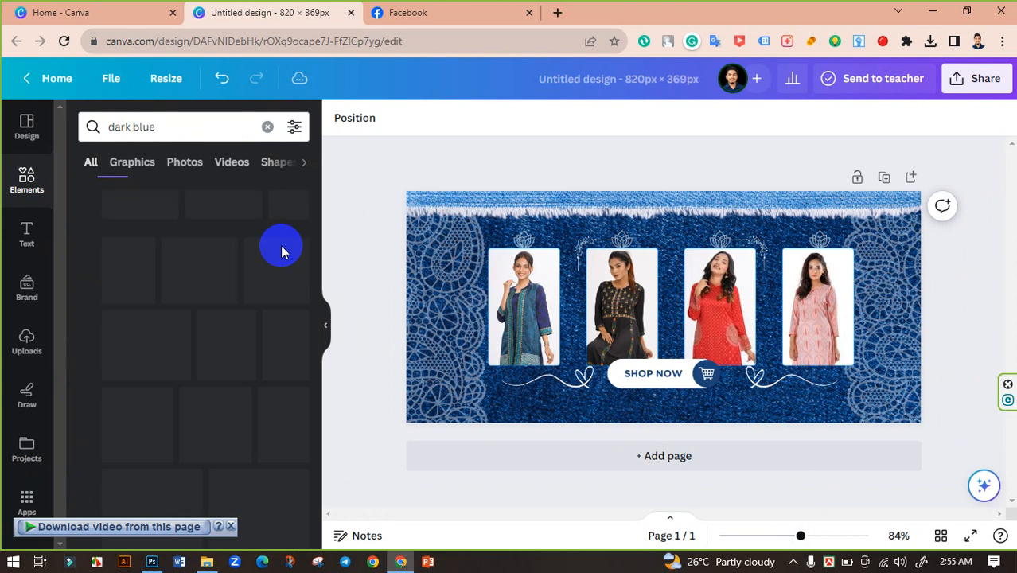
pyautogui.scroll(-3, 223, 336)
pyautogui.scroll(-1, 222, 338)
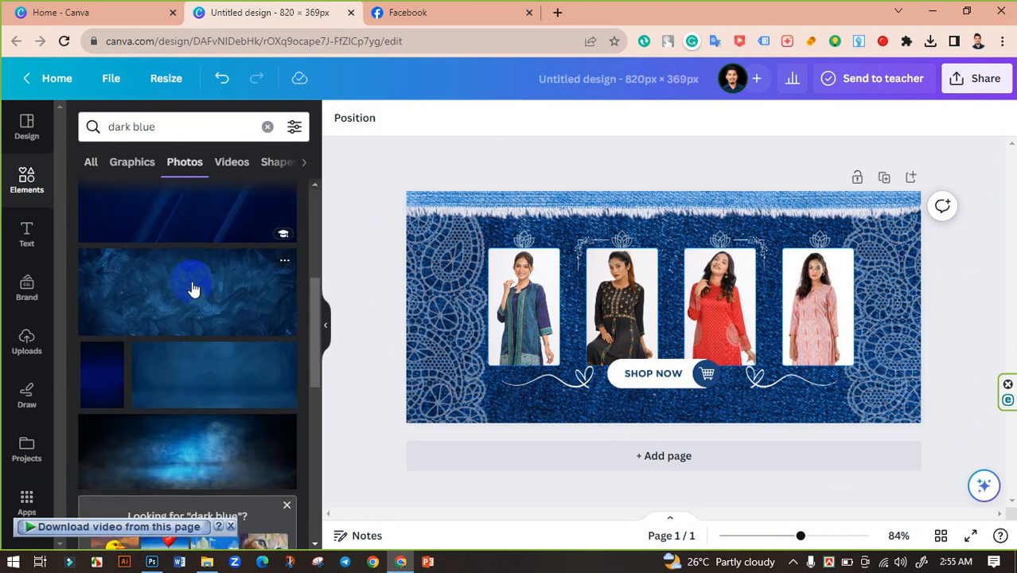
pyautogui.click(185, 293)
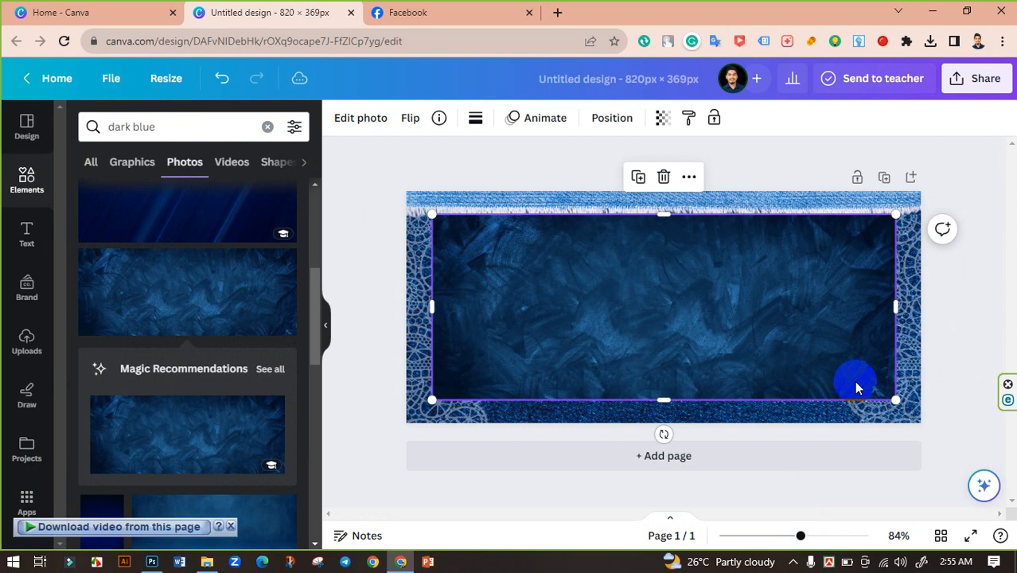
# Enlarge the texture photo to cover the whole canvas and send it backward behind the lace, photos and button.
pyautogui.moveTo(917, 424); pyautogui.dragTo(952, 445)
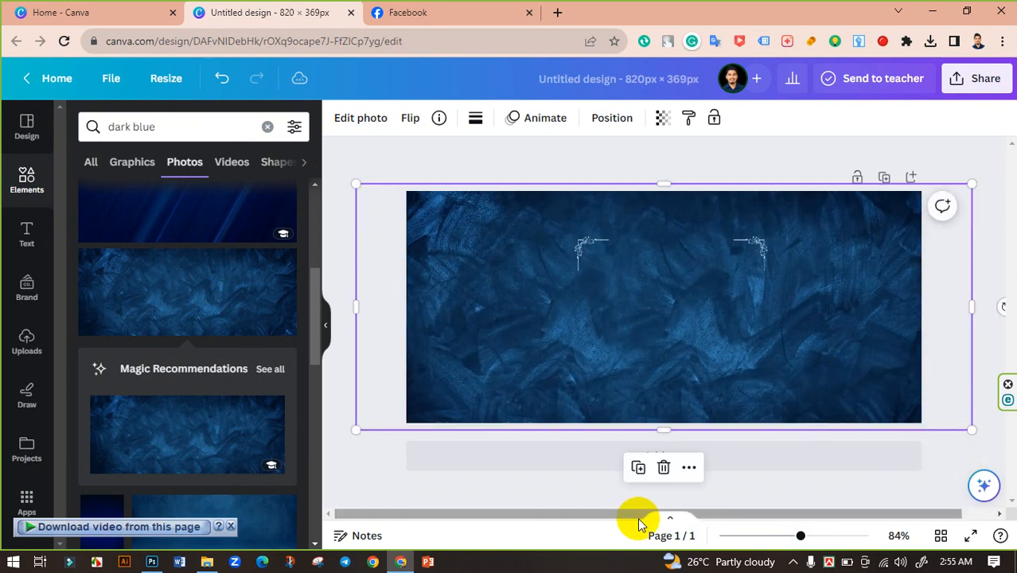
pyautogui.hotkey('ctrl', '[')
pyautogui.hotkey('ctrl', '[')
pyautogui.hotkey('ctrl', '[')
pyautogui.hotkey('ctrl', '[')
pyautogui.hotkey('ctrl', '[')
pyautogui.hotkey('ctrl', '[')
pyautogui.hotkey('ctrl', '[')
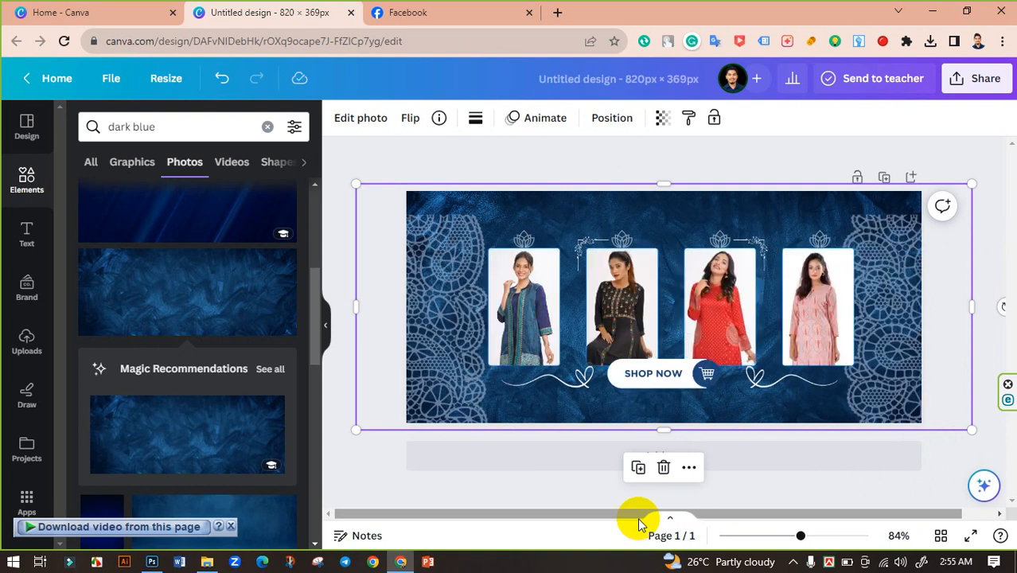
# Set the dark blue texture's transparency to 56.
pyautogui.click(662, 118)
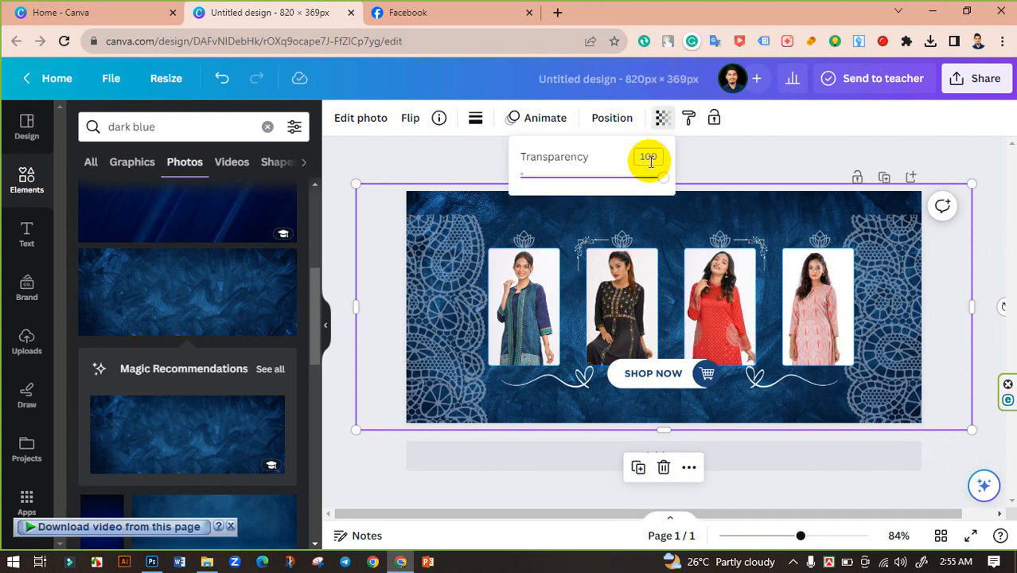
pyautogui.moveTo(632, 185); pyautogui.dragTo(599, 187)
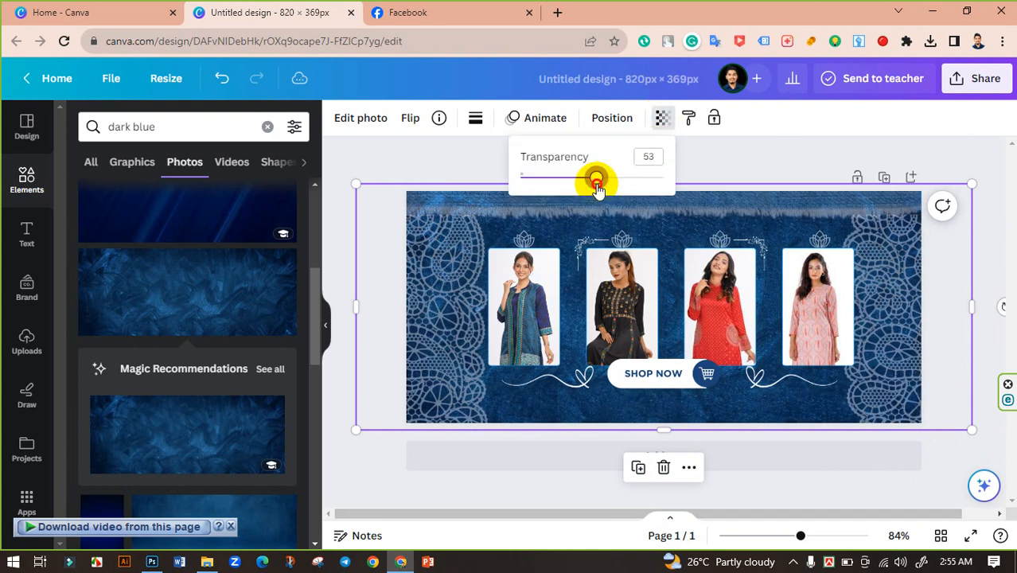
pyautogui.moveTo(602, 187); pyautogui.dragTo(651, 177)
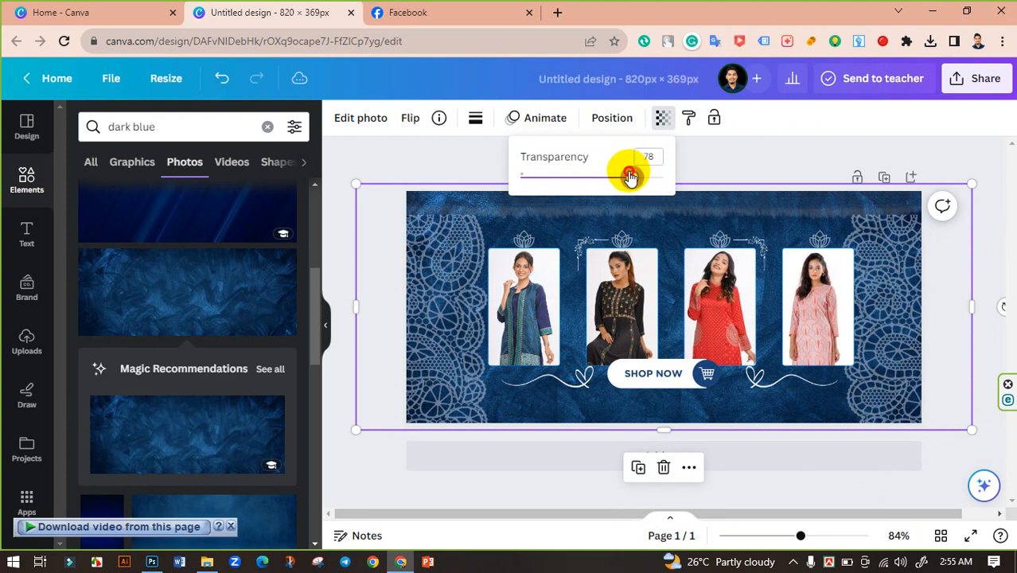
pyautogui.moveTo(630, 177); pyautogui.dragTo(607, 176)
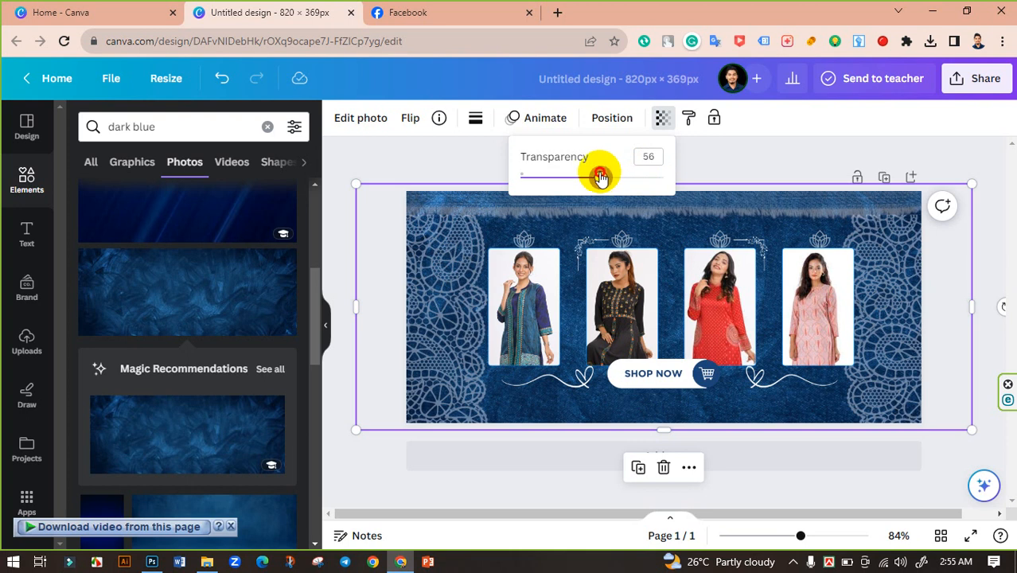
pyautogui.click(461, 160)
pyautogui.click(461, 159)
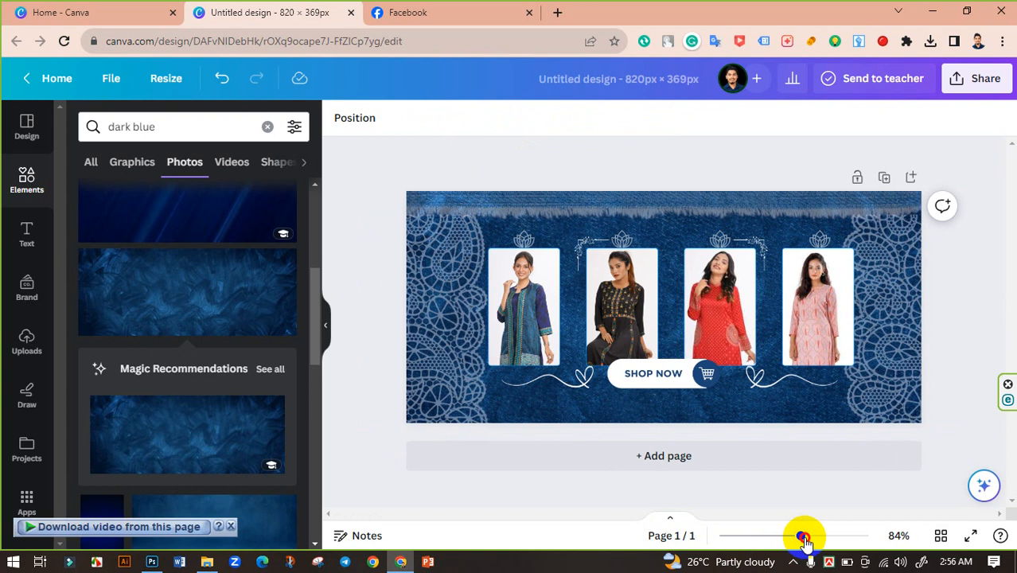
pyautogui.moveTo(804, 538); pyautogui.dragTo(753, 539)
pyautogui.moveTo(814, 539)
pyautogui.mouseDown()
pyautogui.moveTo(788, 536)
pyautogui.moveTo(818, 529)
pyautogui.moveTo(804, 532)
pyautogui.mouseUp()
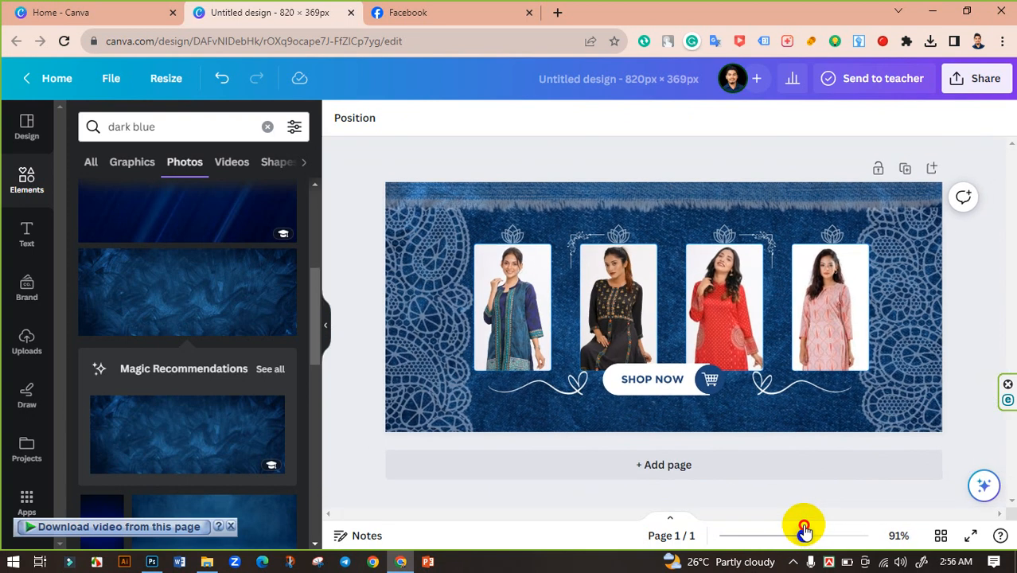
pyautogui.click(327, 321)
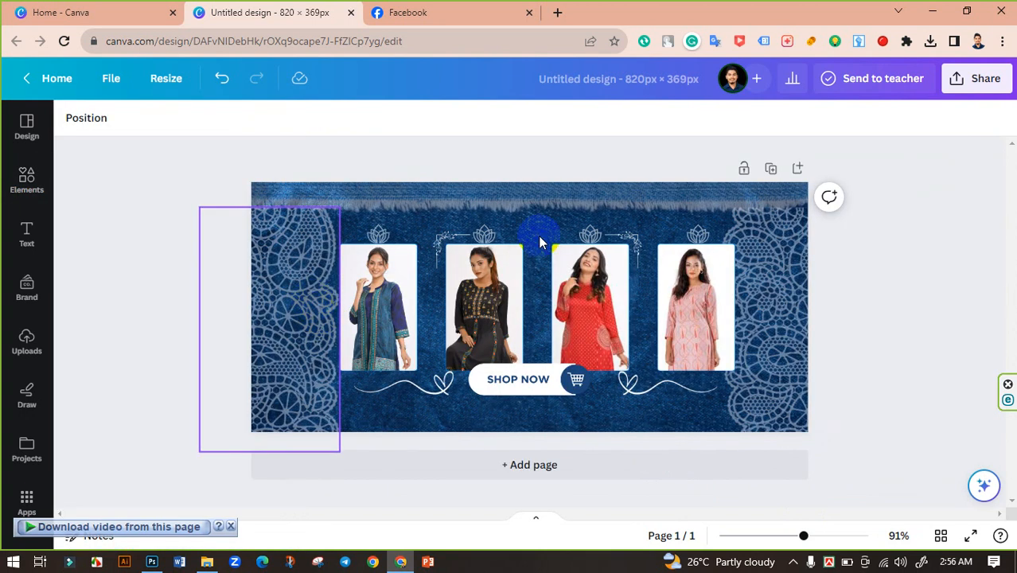
# Rename the design as "Fashion Facebook Cover".
pyautogui.click(623, 78)
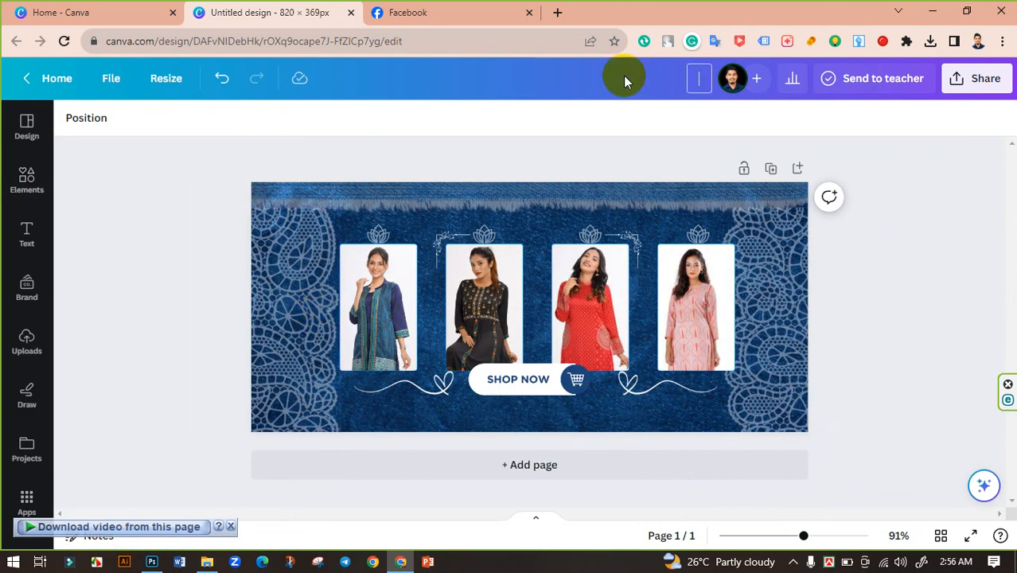
pyautogui.click(702, 75)
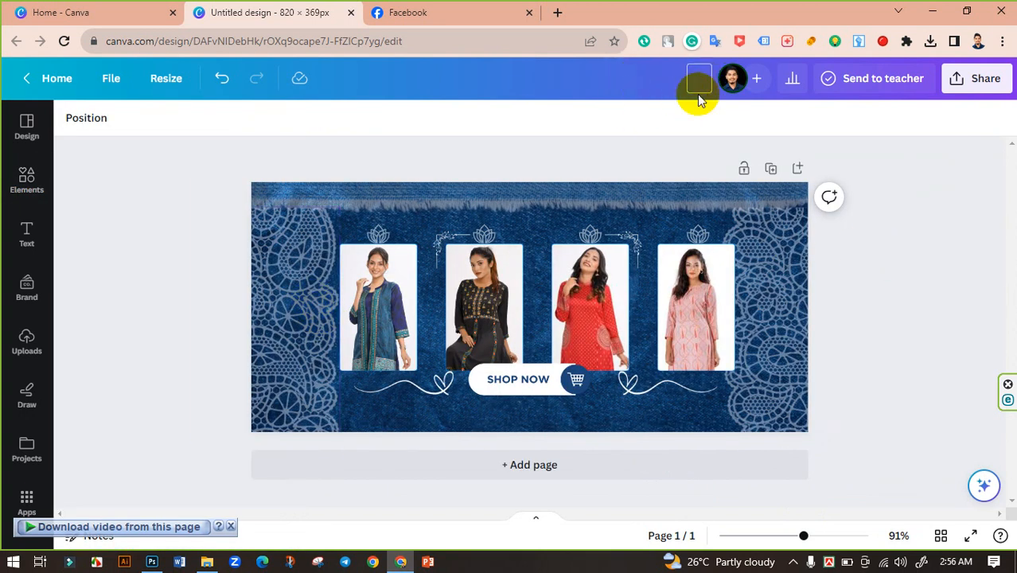
pyautogui.write('Fashion Face')
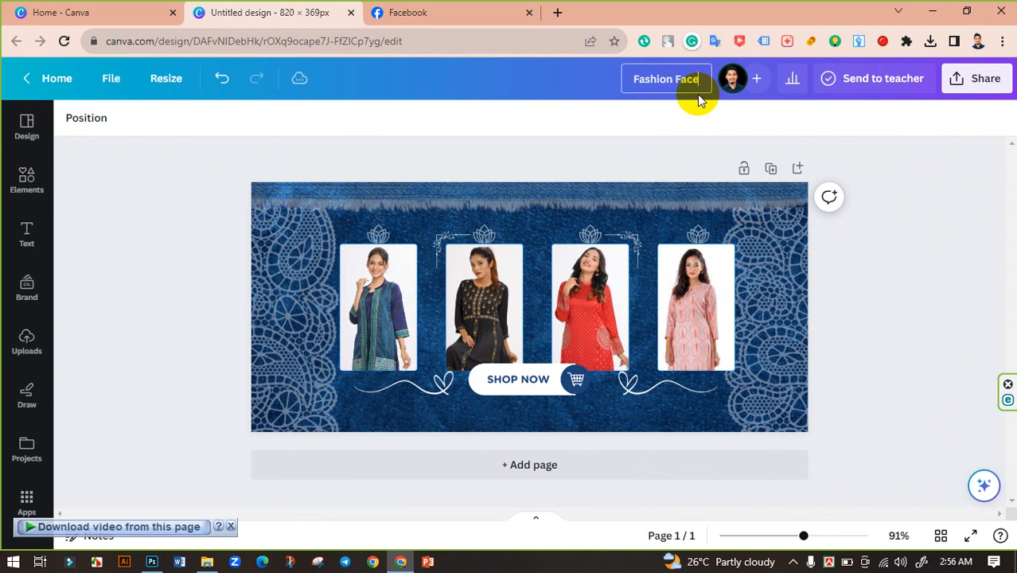
pyautogui.write('book Cove')
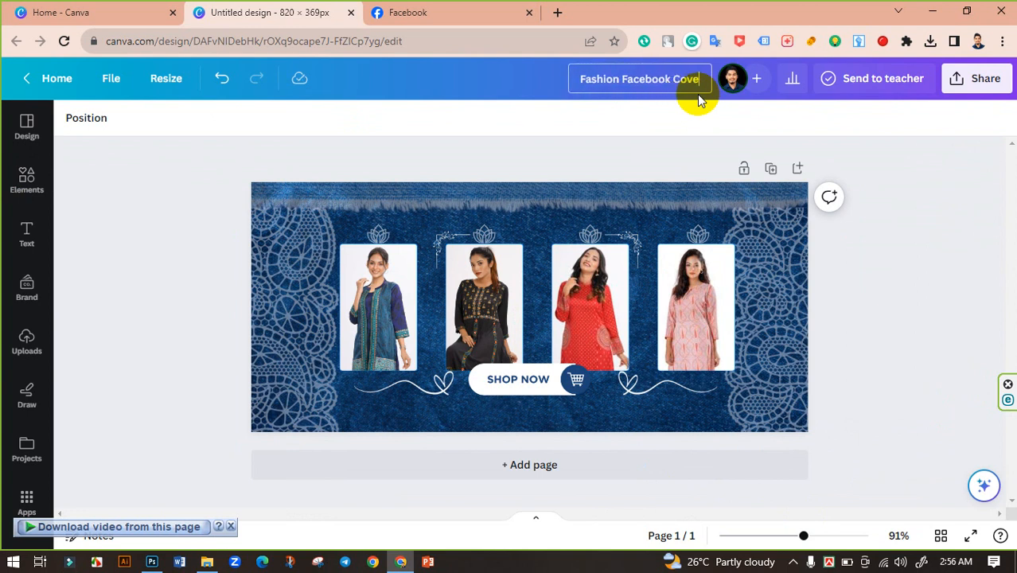
pyautogui.write('r')
pyautogui.click(914, 176)
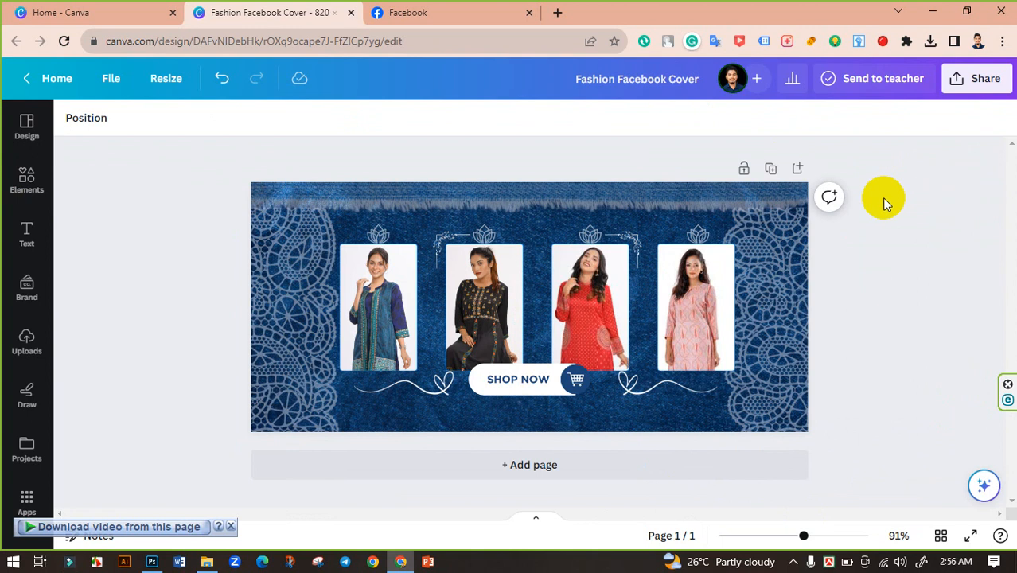
# Download the design as a PNG with the size scaled up to the maximum.
pyautogui.click(981, 79)
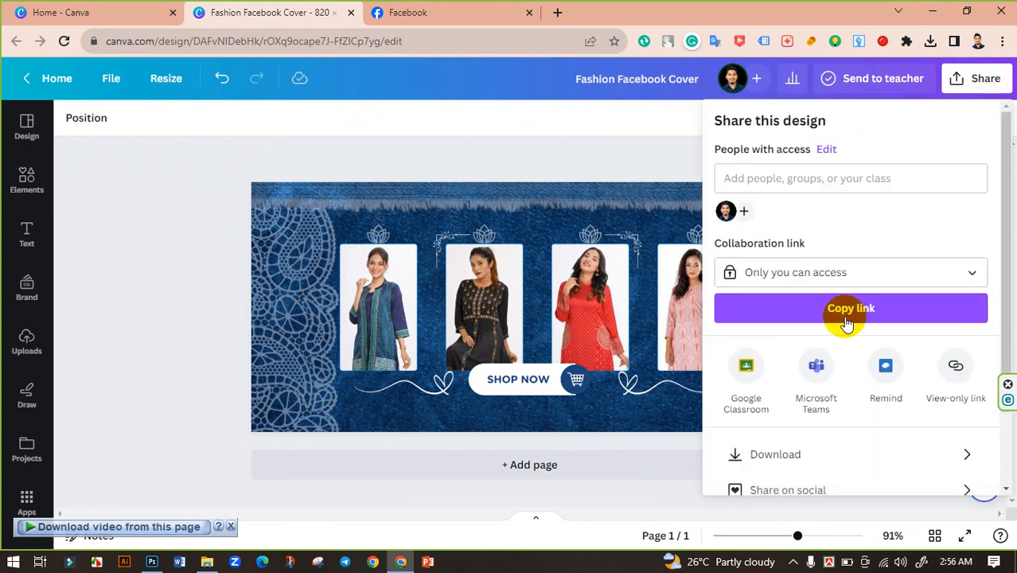
pyautogui.click(830, 459)
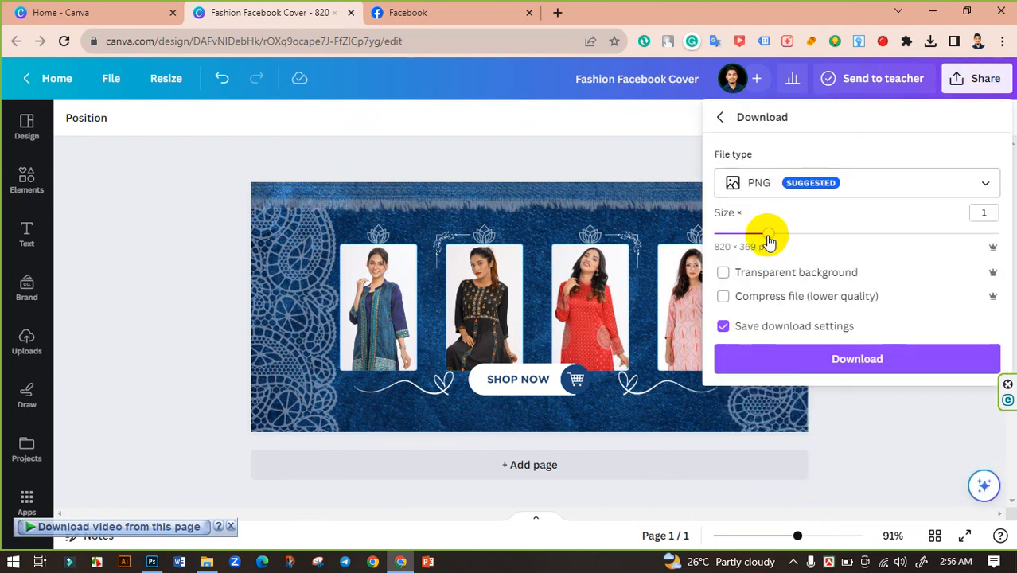
pyautogui.moveTo(769, 241); pyautogui.dragTo(997, 236)
pyautogui.click(847, 362)
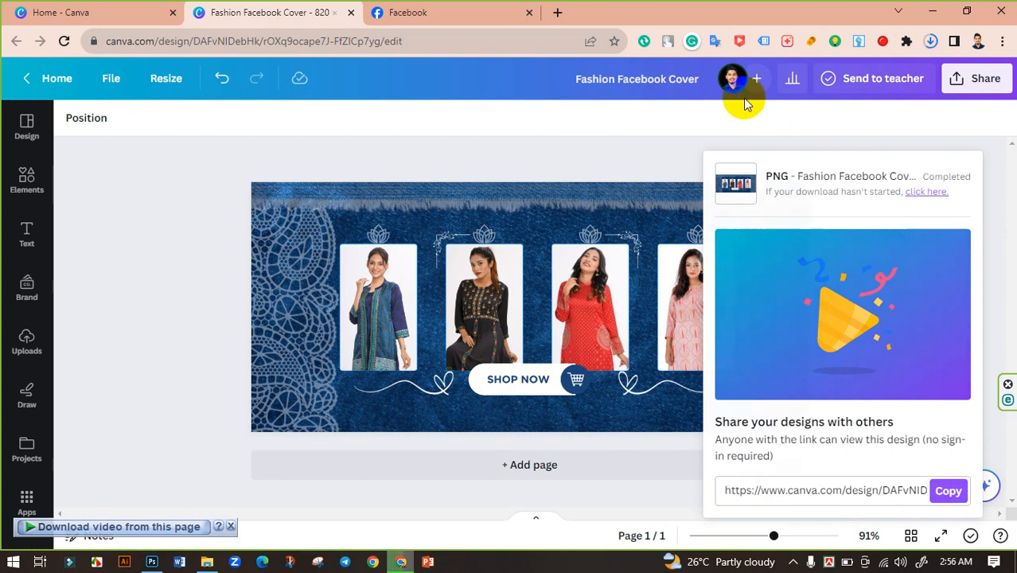
# Download the design again as a JPG at size 3.125 and quality 100.
pyautogui.click(977, 77)
pyautogui.scroll(-2, 829, 362)
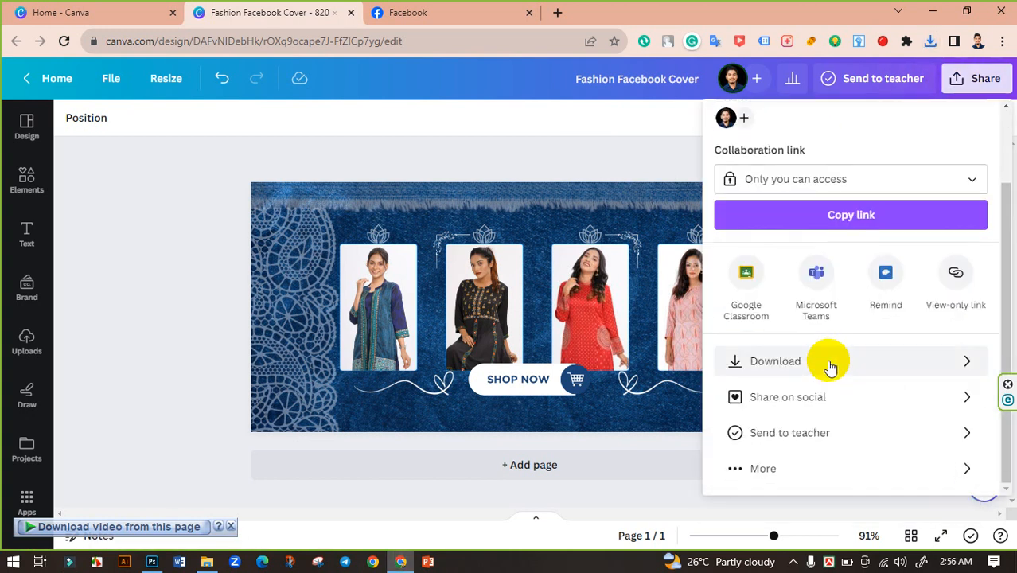
pyautogui.click(831, 362)
pyautogui.click(827, 194)
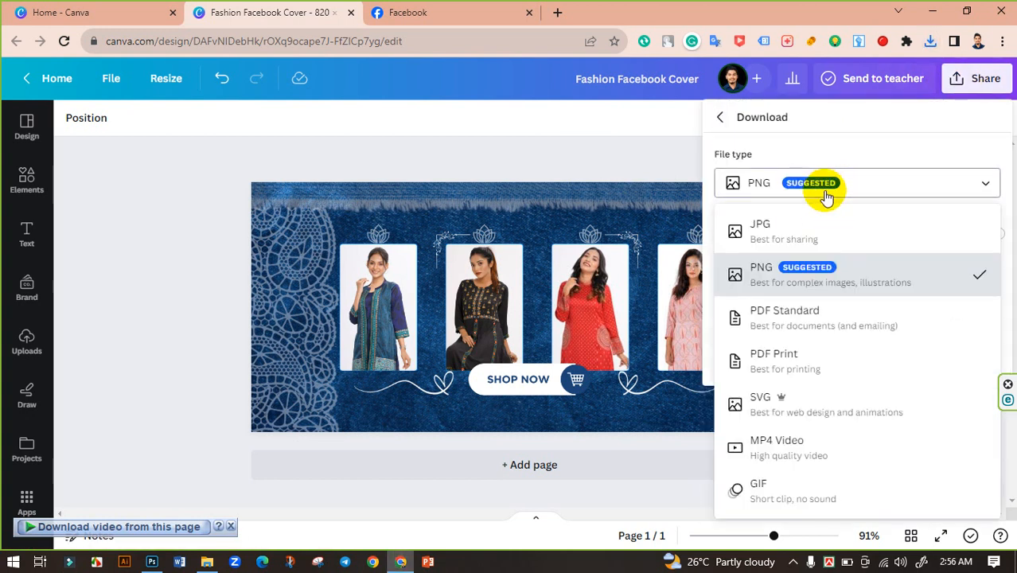
pyautogui.click(784, 232)
pyautogui.moveTo(942, 290); pyautogui.dragTo(1000, 290)
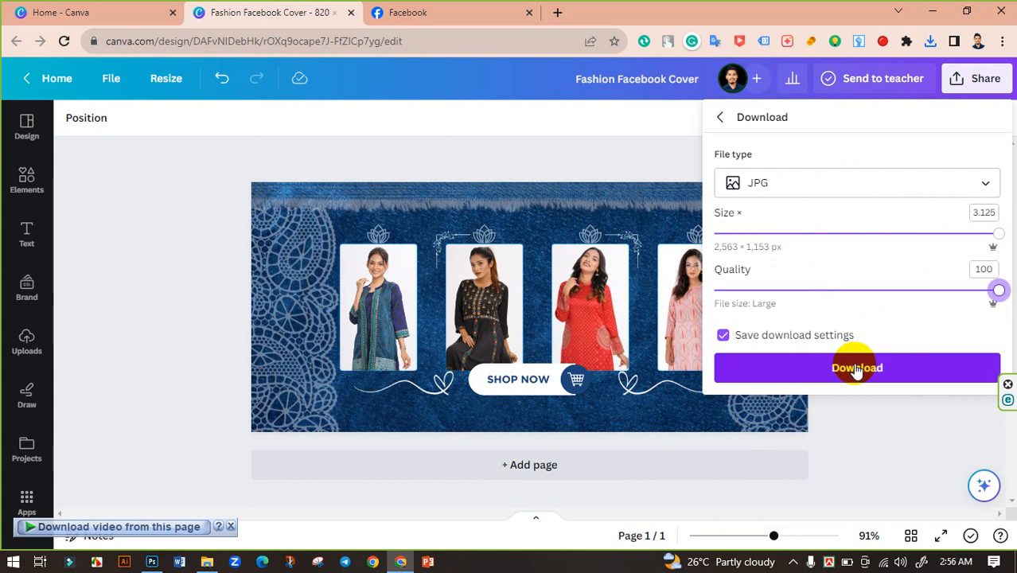
pyautogui.click(856, 369)
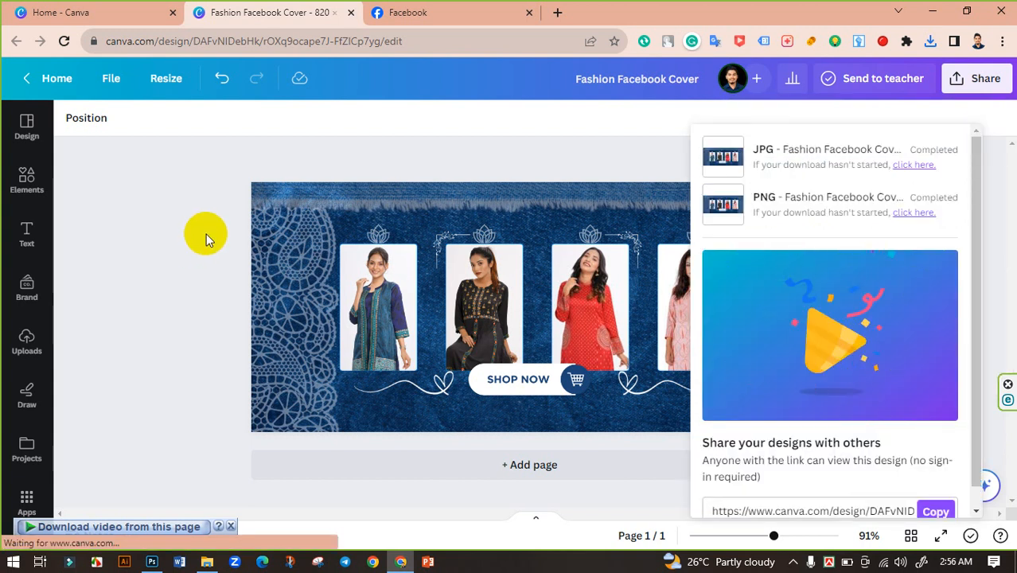
# Open the downloaded Fashion Facebook Cover.png from the Downloads folder to preview it, and close the viewer.
pyautogui.click(207, 562)
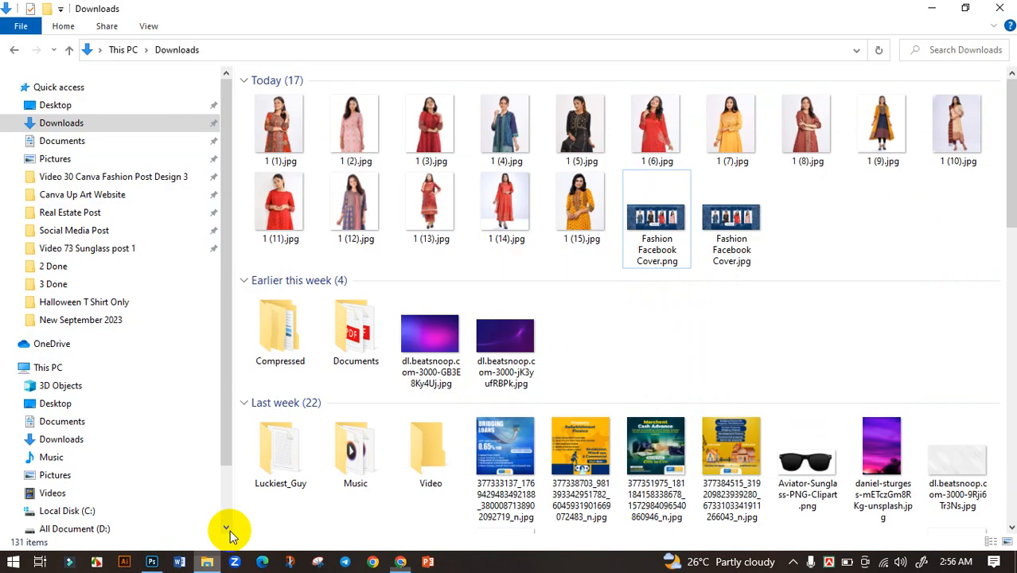
pyautogui.doubleClick(659, 223)
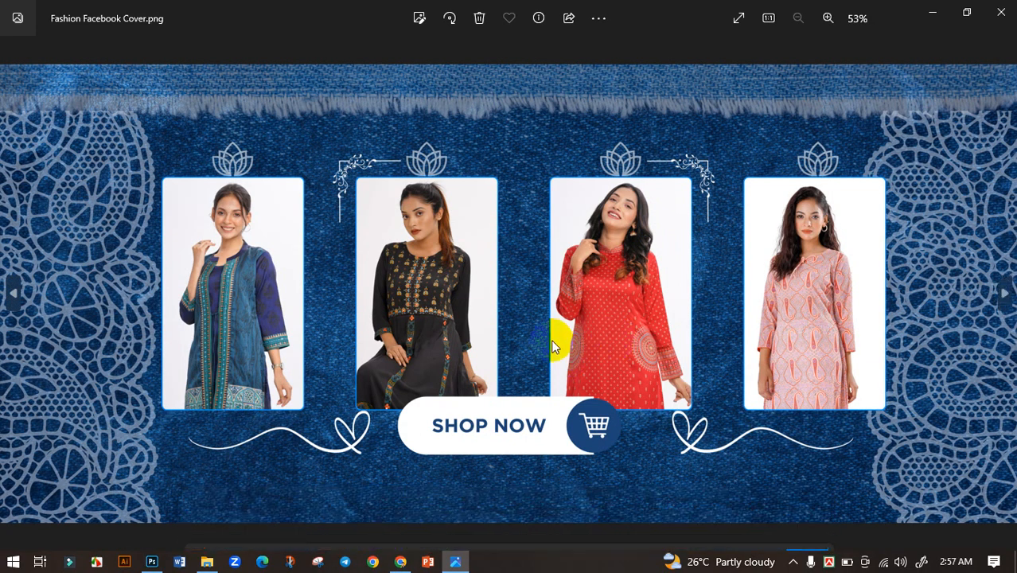
pyautogui.doubleClick(530, 340)
pyautogui.doubleClick(525, 299)
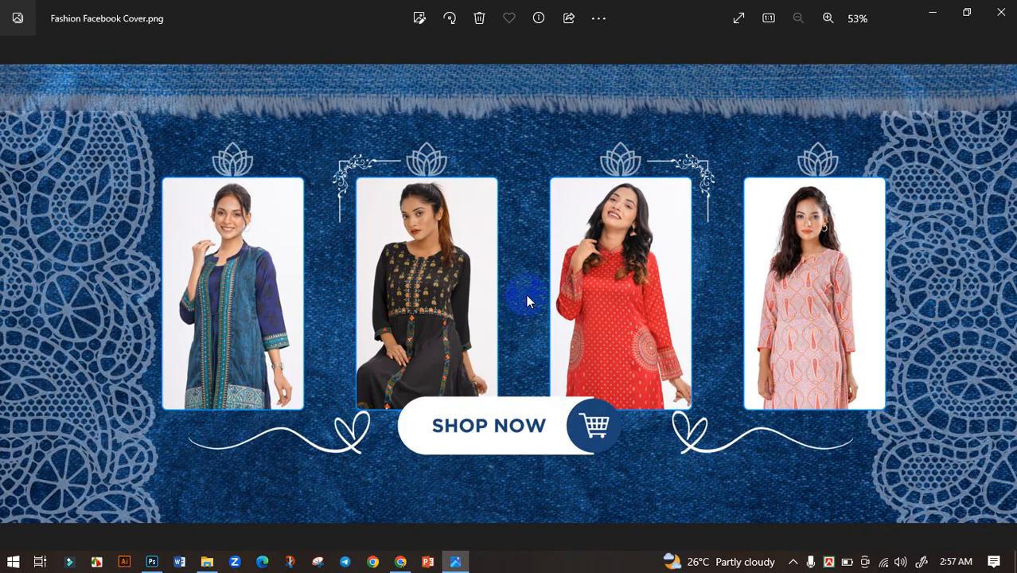
pyautogui.click(1000, 12)
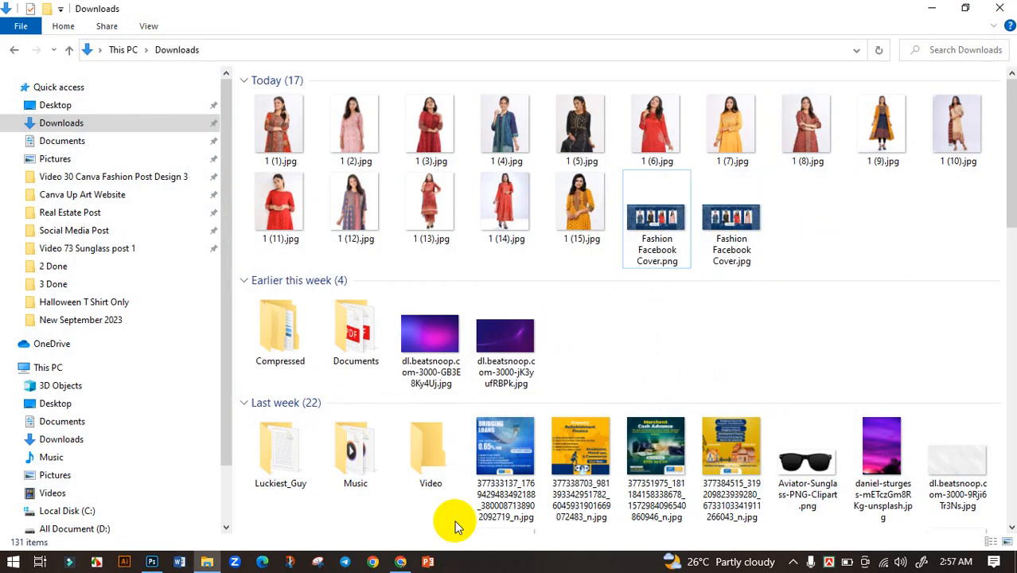
# Switch to the Facebook page tab and upload Fashion Facebook Cover.png as the page's new cover photo.
pyautogui.click(401, 562)
pyautogui.click(430, 12)
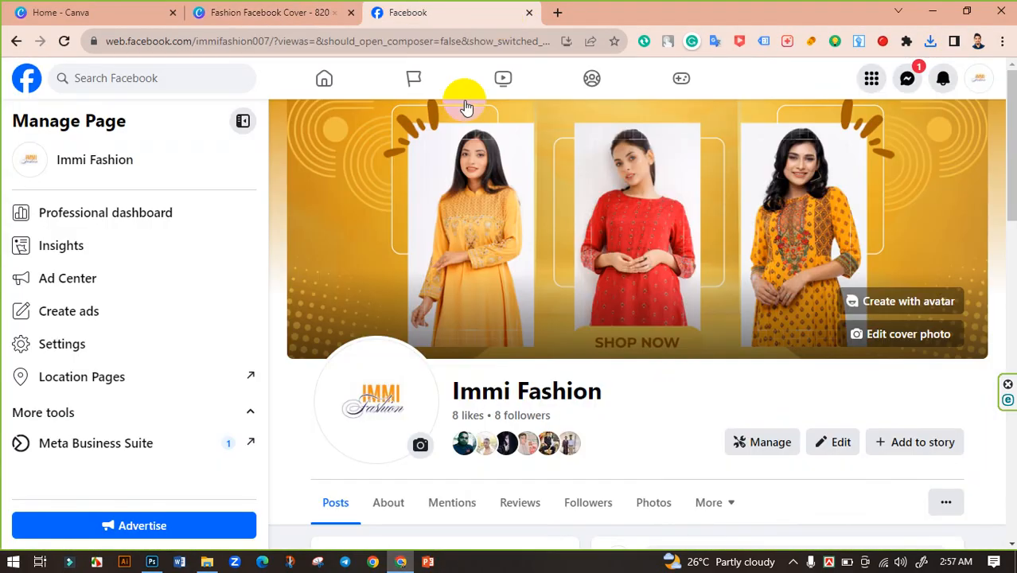
pyautogui.click(64, 41)
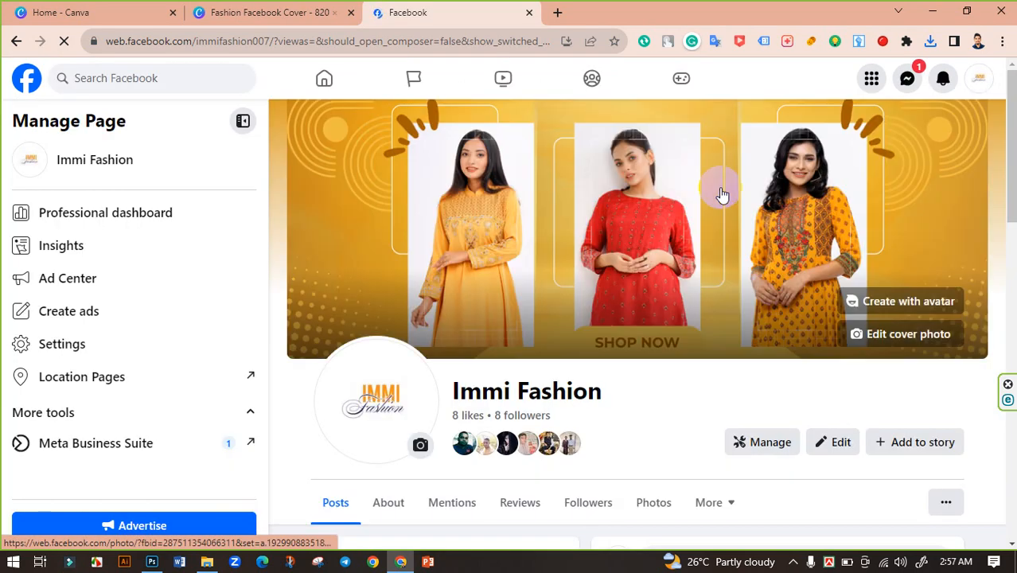
pyautogui.scroll(-3, 877, 316)
pyautogui.scroll(3, 895, 204)
pyautogui.click(895, 327)
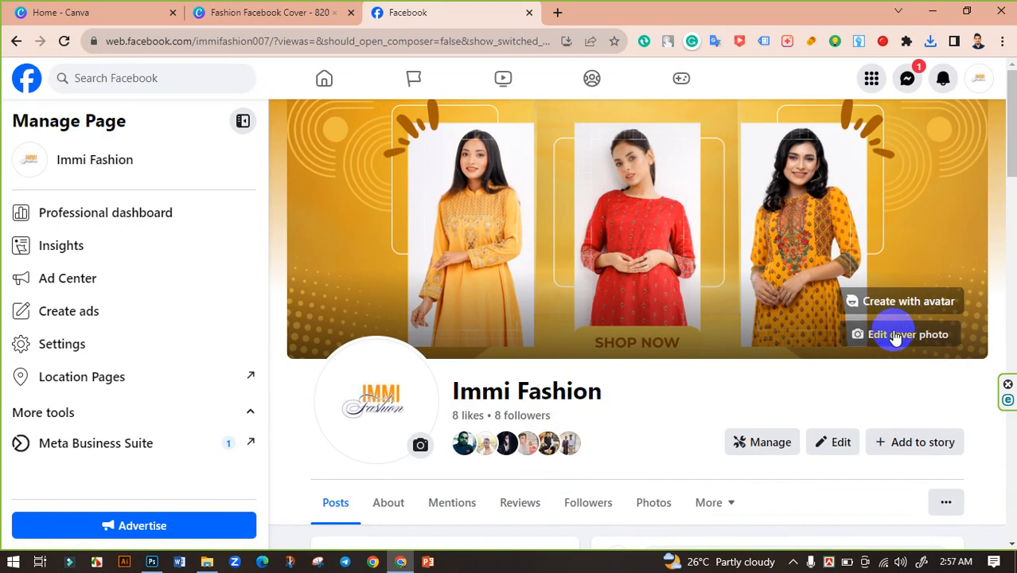
pyautogui.click(799, 390)
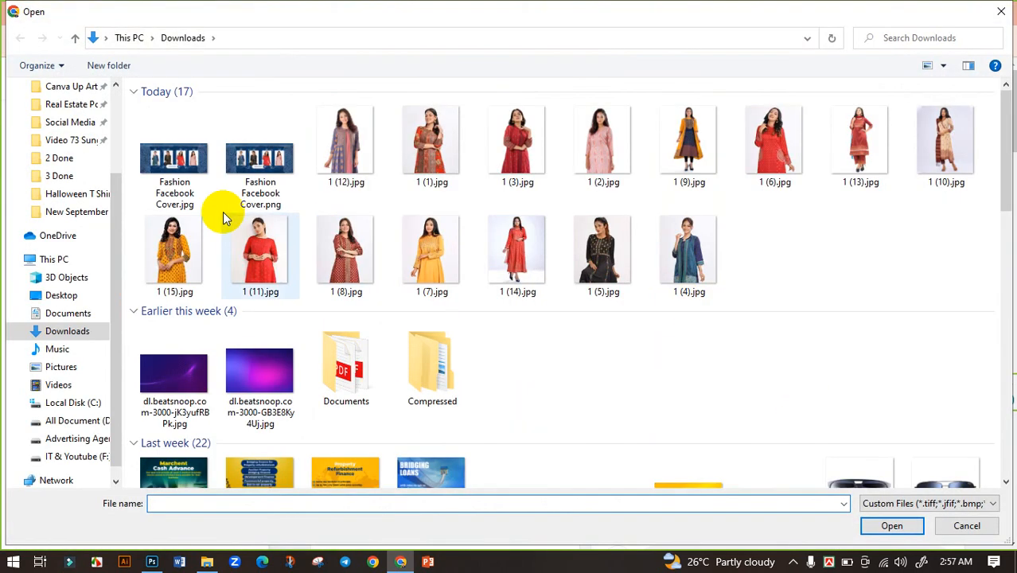
pyautogui.click(261, 167)
pyautogui.click(890, 524)
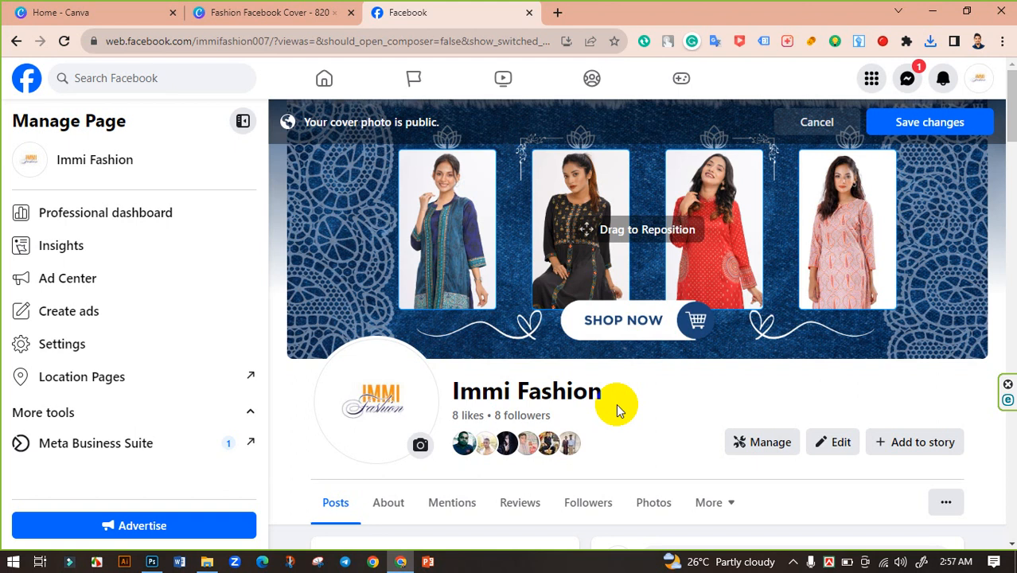
# Reposition the cover photo slightly downward and save the changes.
pyautogui.moveTo(761, 256); pyautogui.dragTo(762, 271)
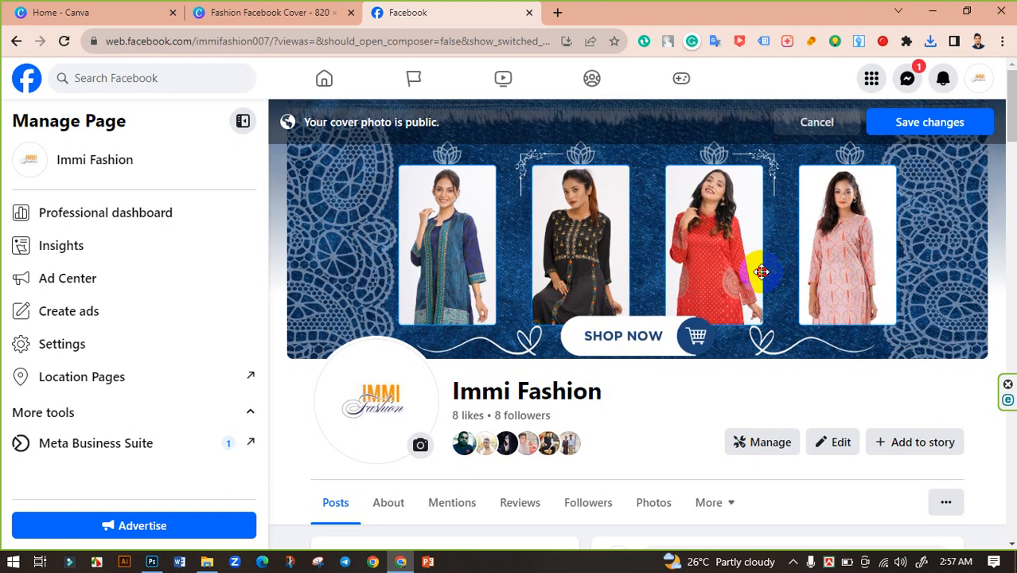
pyautogui.moveTo(762, 272); pyautogui.dragTo(762, 270)
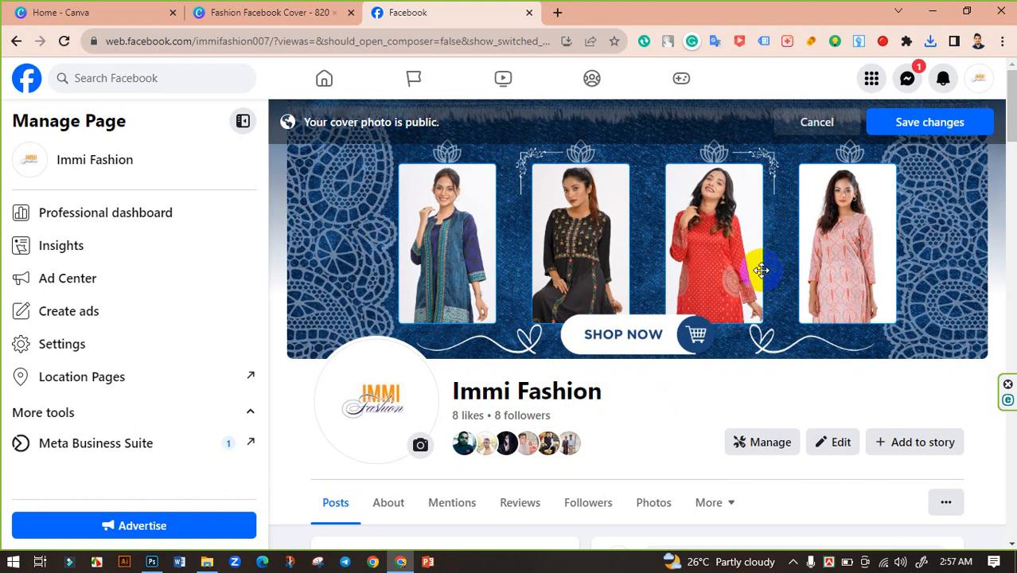
pyautogui.click(930, 125)
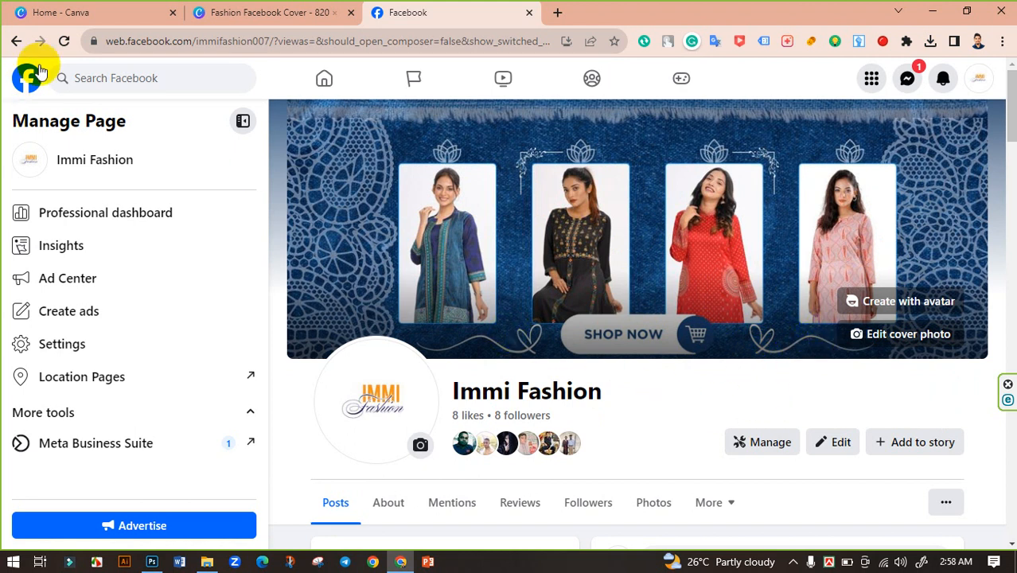
# View the page as a visitor to check the new cover, exit that view and return to the Canva design.
pyautogui.click(65, 42)
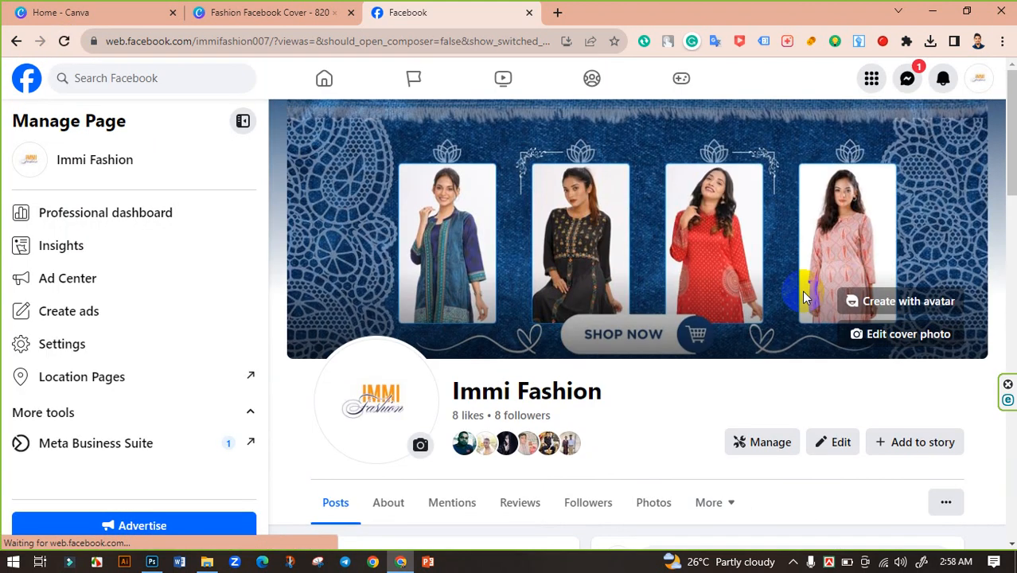
pyautogui.click(946, 503)
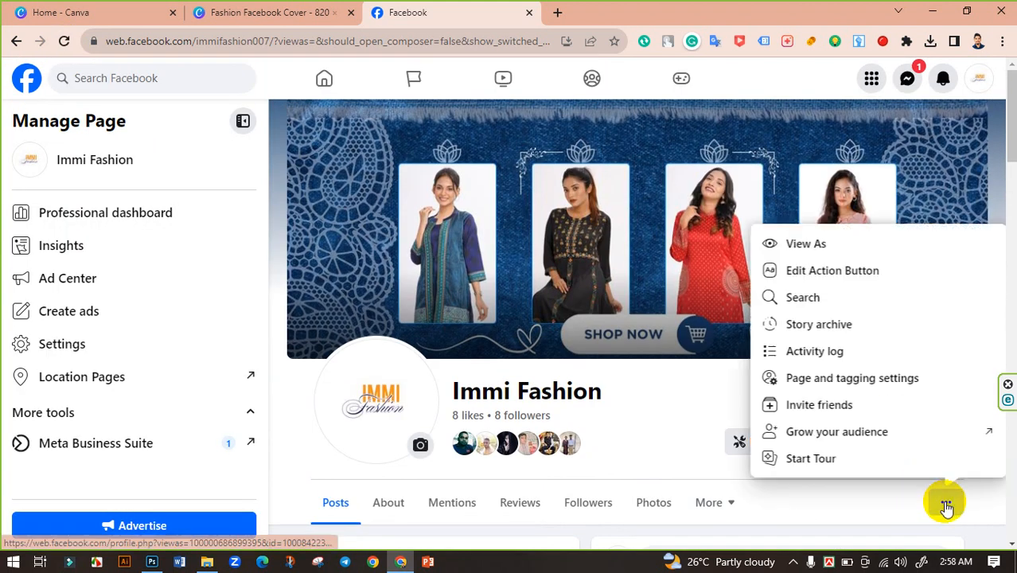
pyautogui.click(828, 242)
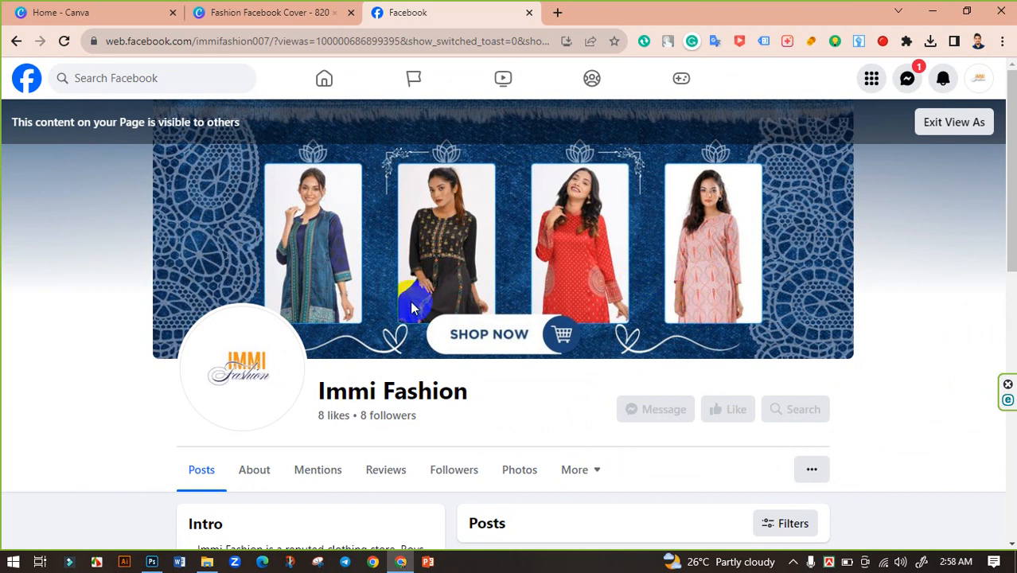
pyautogui.click(982, 127)
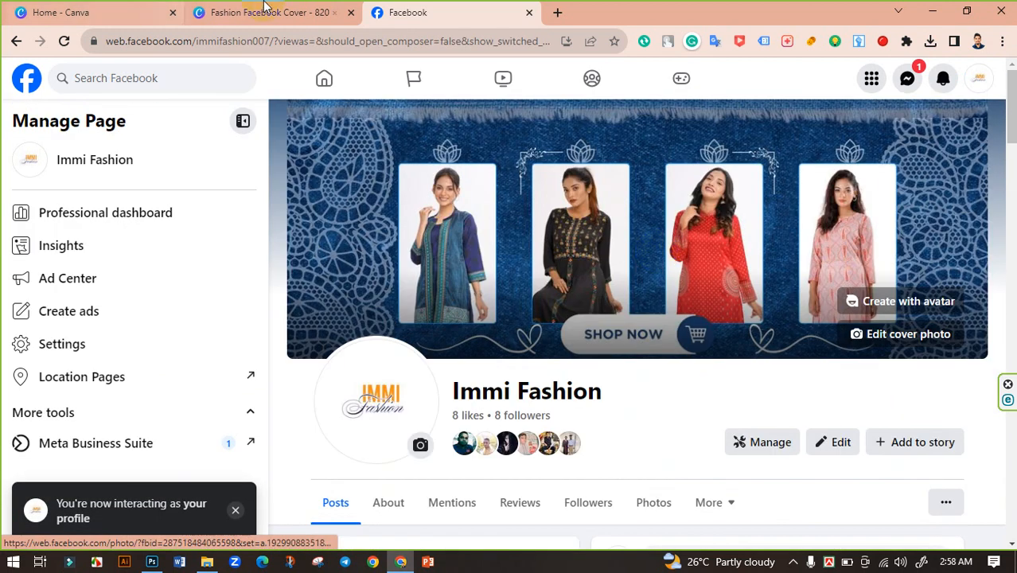
pyautogui.click(265, 10)
pyautogui.click(151, 189)
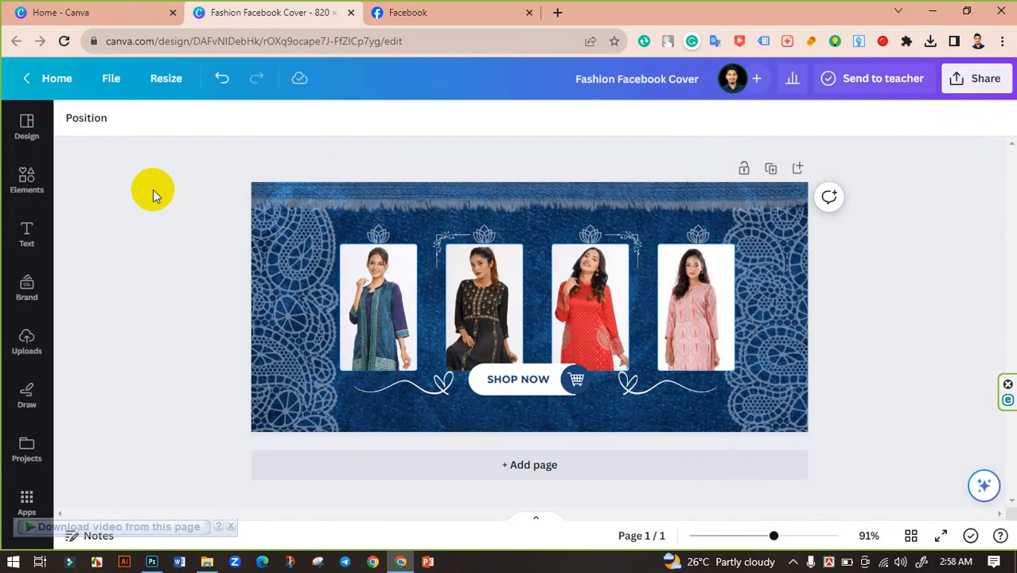